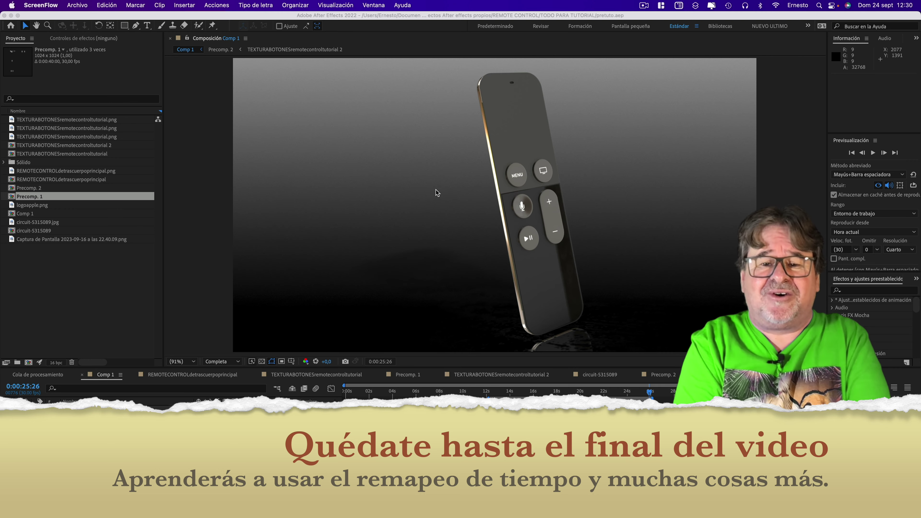
Go from Mission Control back to the After Effects space with the finished remote project
key(ctrl+Up)
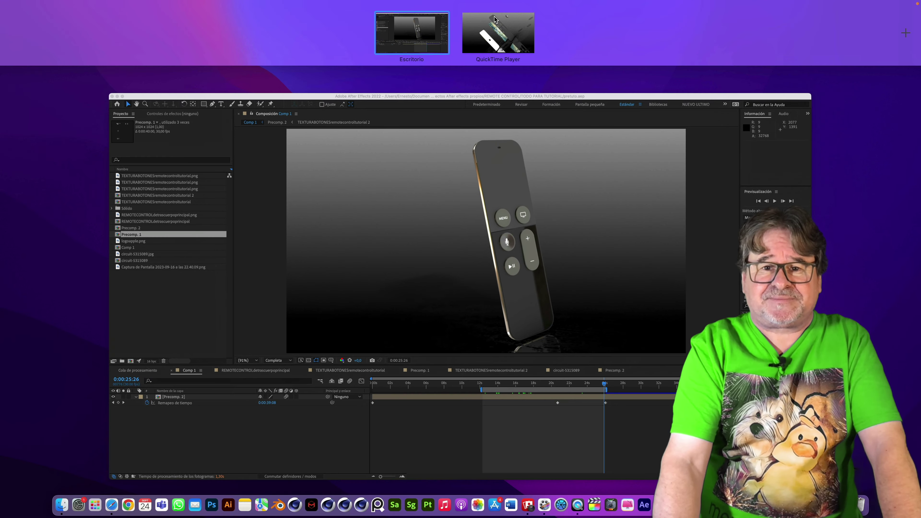
click(470, 19)
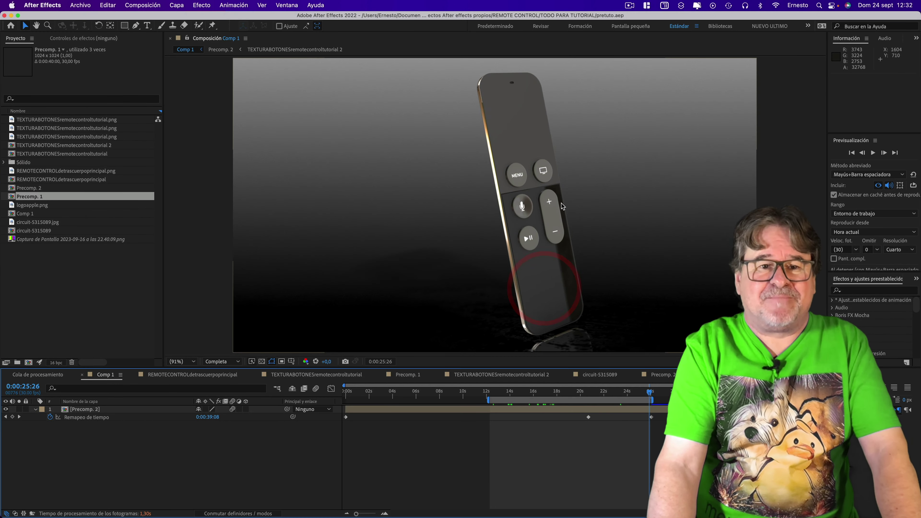
Start a new, empty After Effects project
click(80, 6)
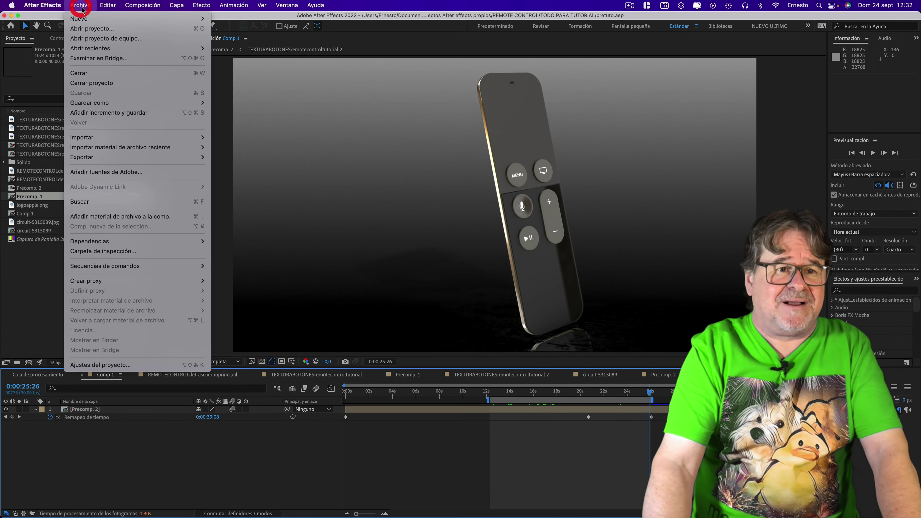
mouse_move(87, 19)
click(217, 19)
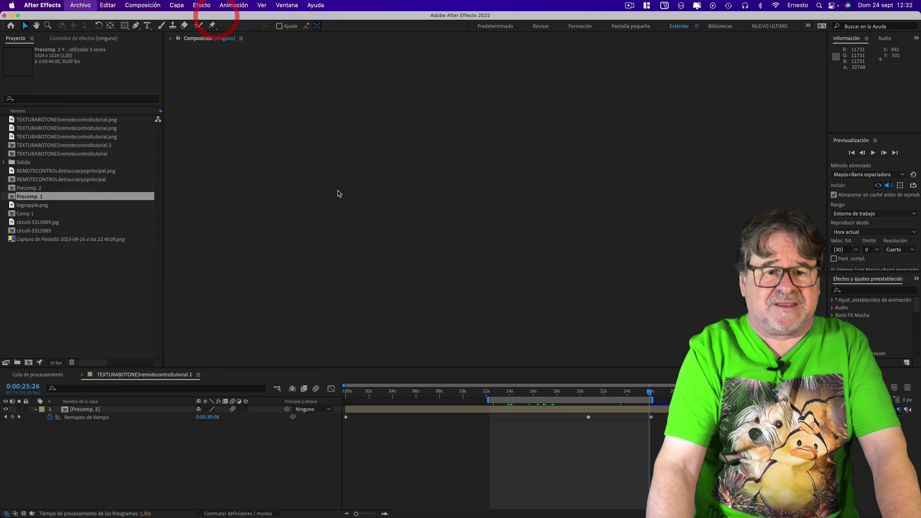
Create Comp 1 at 2560×1440, 30 fps, with a 20-second duration
click(445, 177)
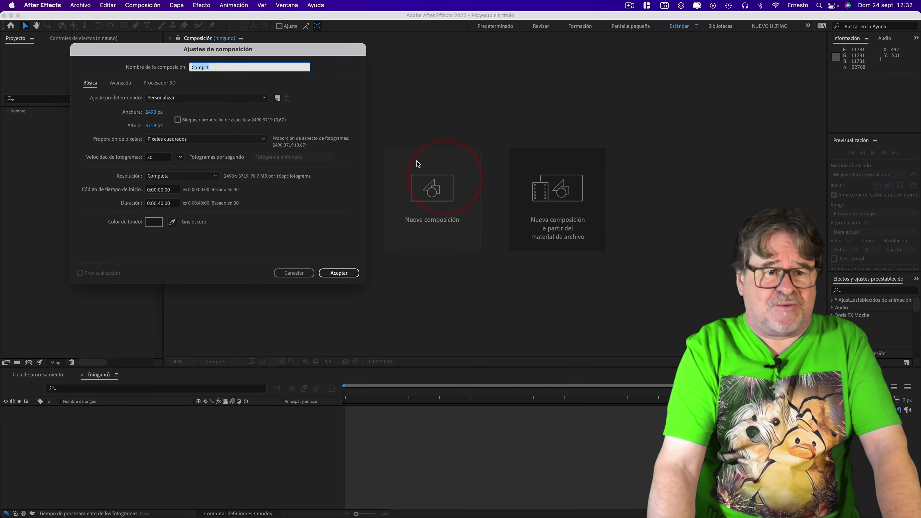
click(151, 112)
text(2)
text(1440)
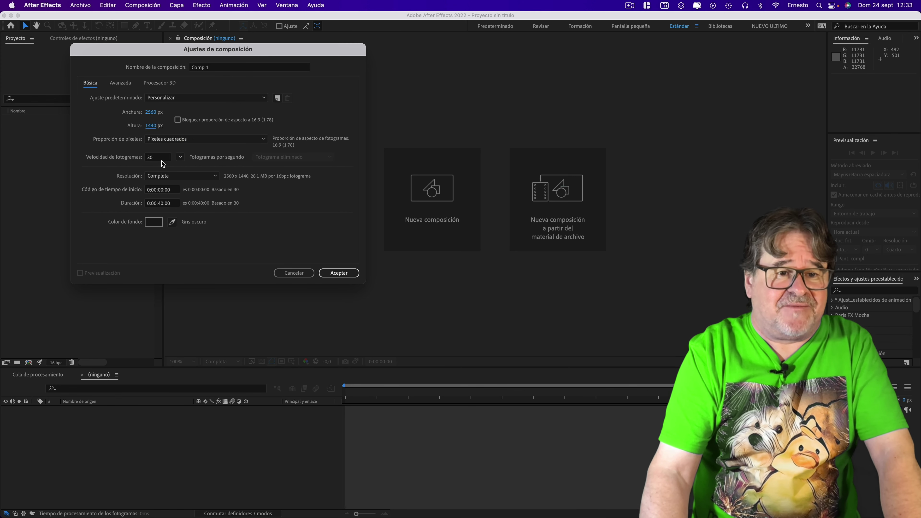
click(162, 204)
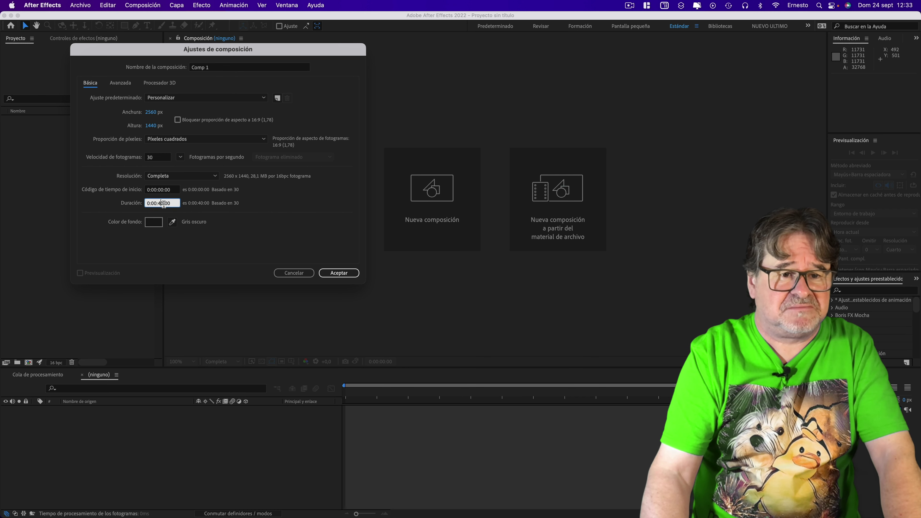
key(BackSpace)
text(2)
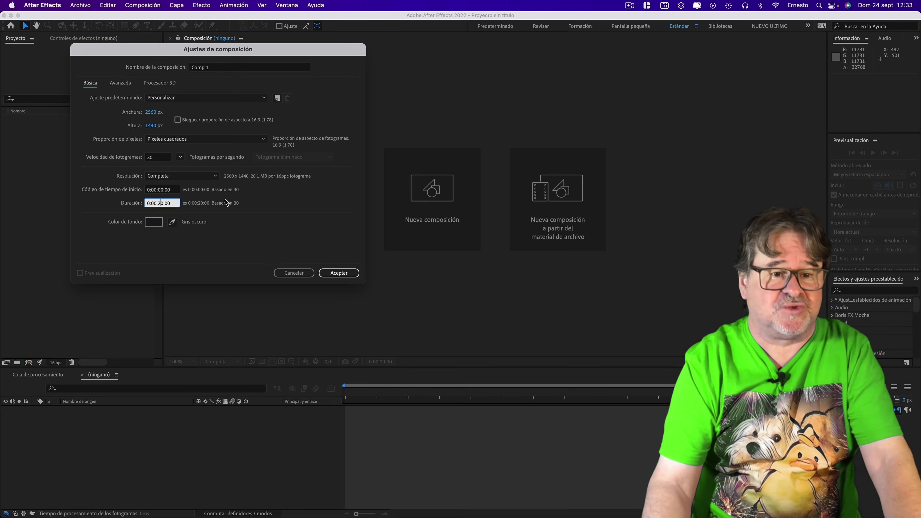
click(275, 198)
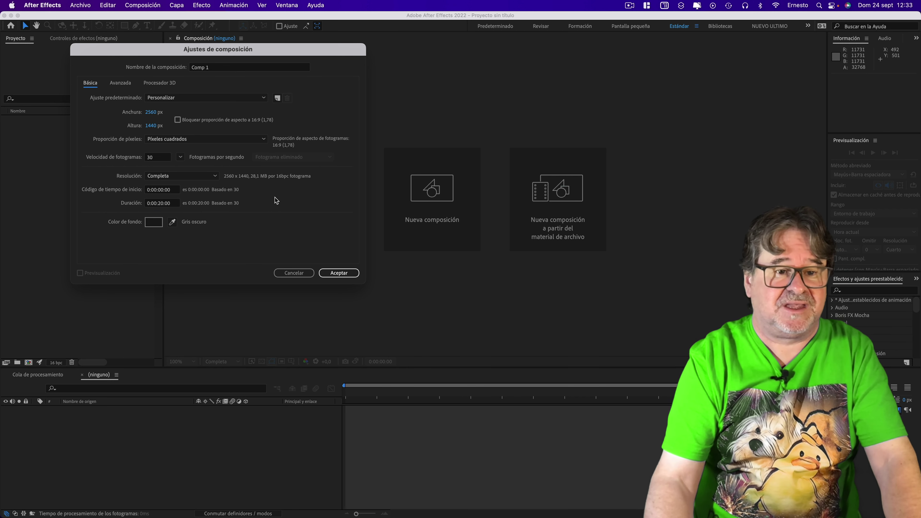
click(340, 275)
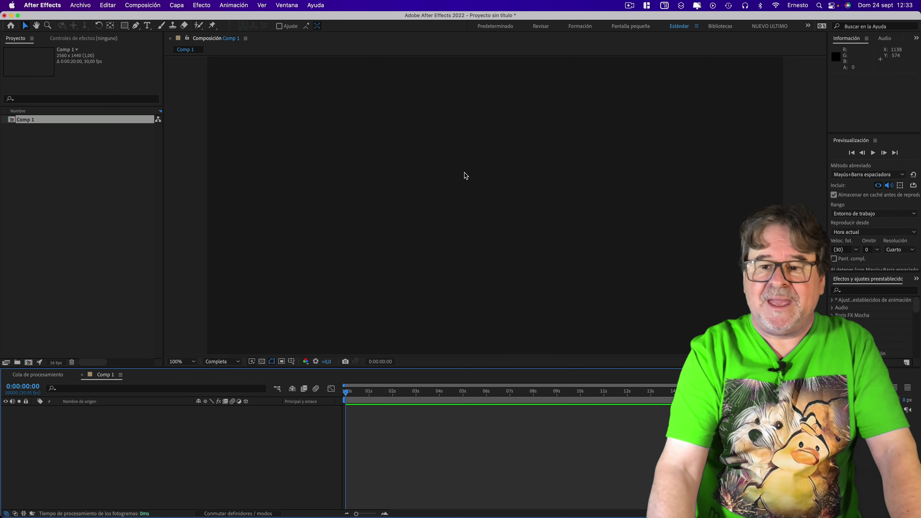
Add a full-frame 2560×1440 red solid layer named E3D
click(262, 362)
click(262, 362)
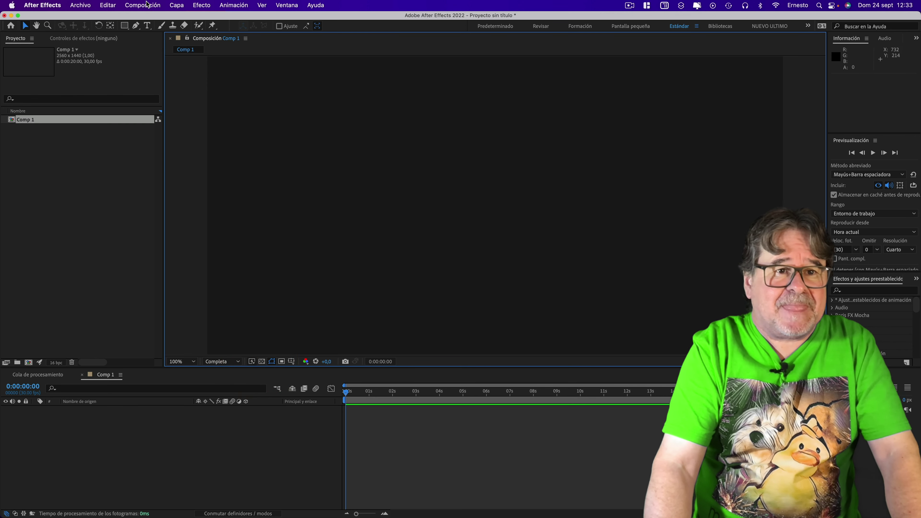
click(177, 5)
mouse_move(188, 16)
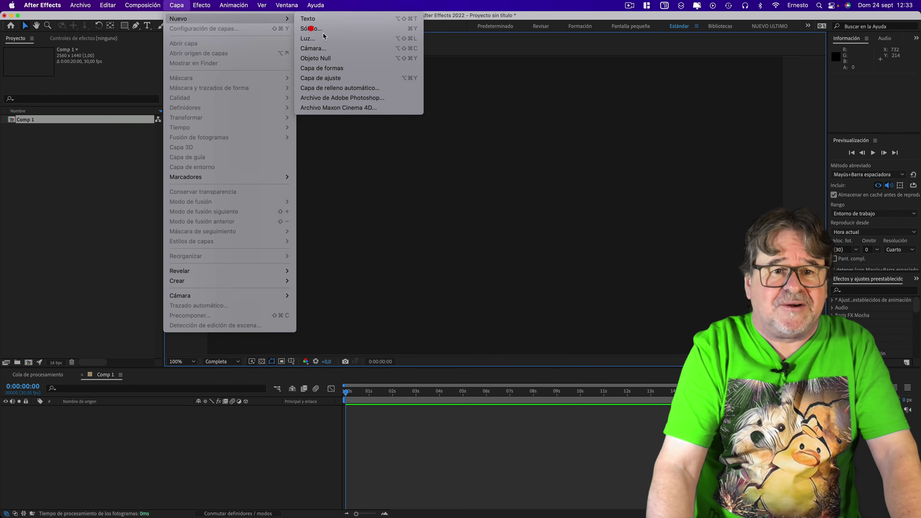
click(311, 27)
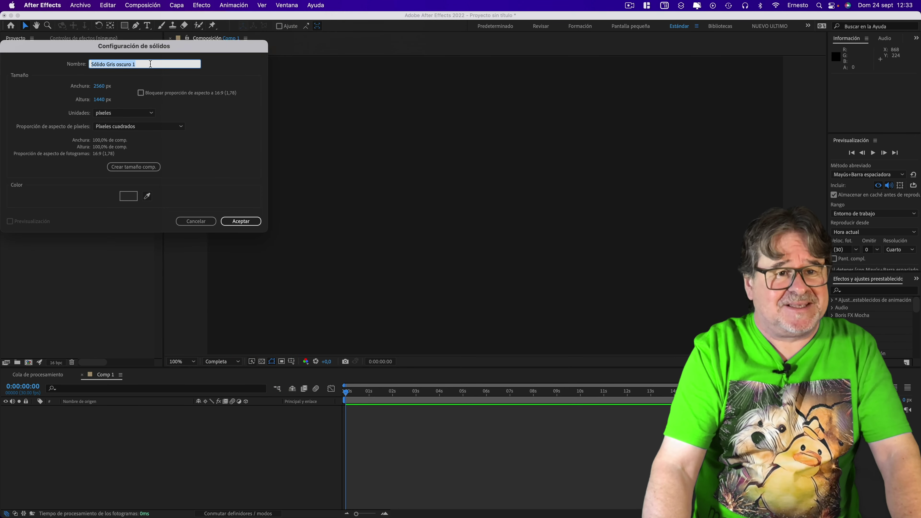
click(150, 64)
click(74, 62)
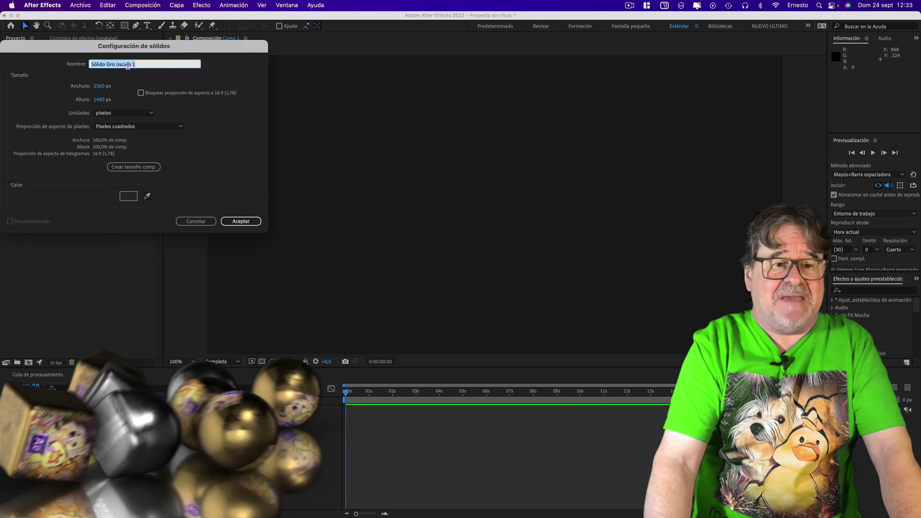
text(E3D)
click(128, 196)
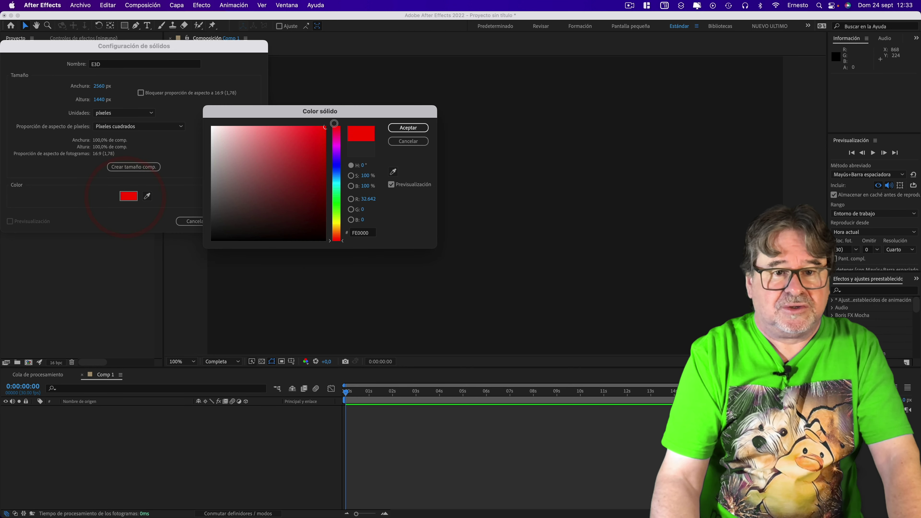
click(408, 127)
Confirm the E3D solid, re-enable viewer updates, and apply Video Copilot's Element effect
click(244, 221)
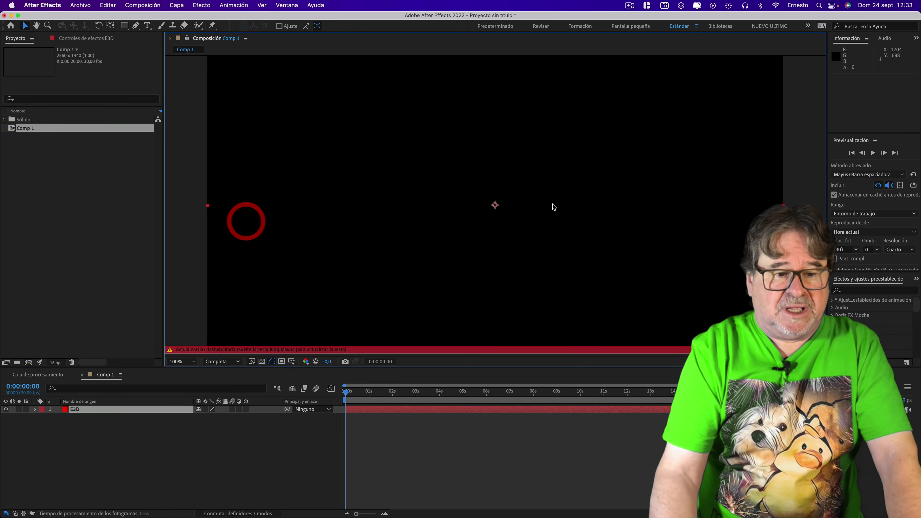
key(Caps_Lock)
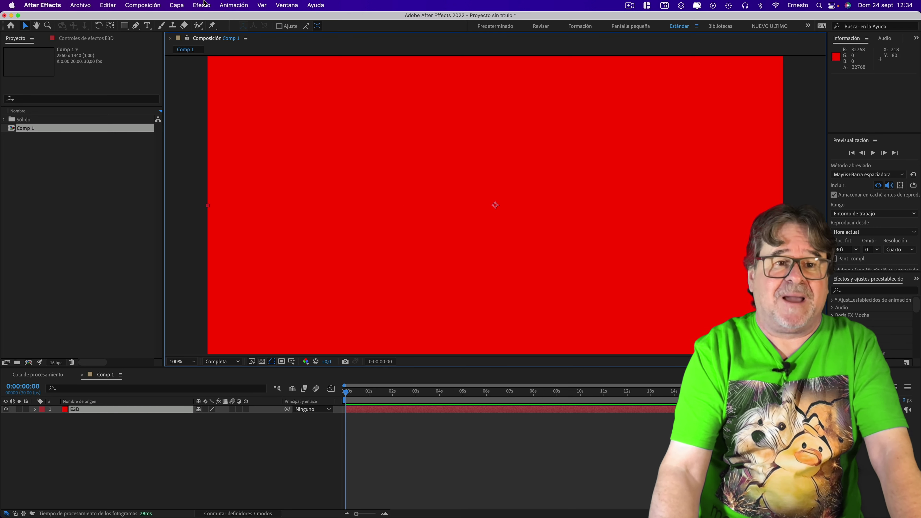
click(202, 5)
mouse_move(227, 317)
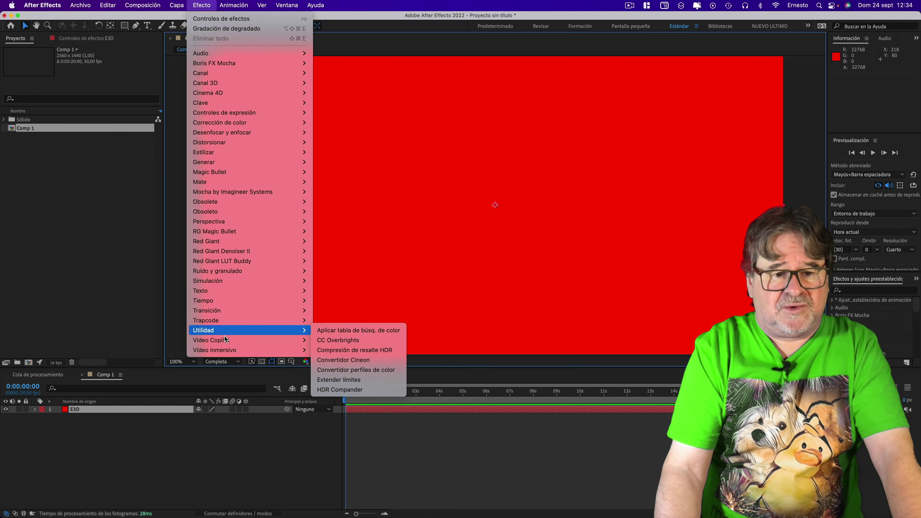
mouse_move(224, 340)
click(330, 342)
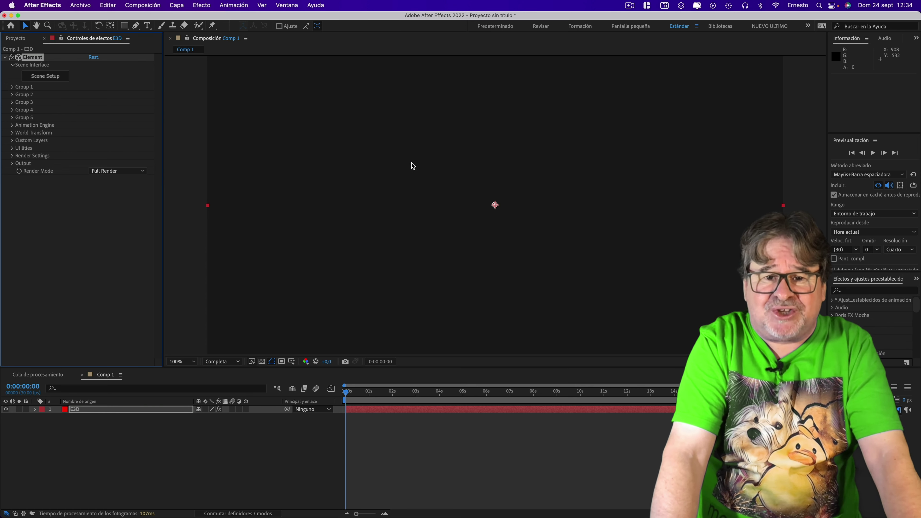
In Element 3D Scene Setup, select remotecontrolTUTORIALcircuit.obj from REMOTE CONTROL > TODO PARA TUTORIAL
click(42, 78)
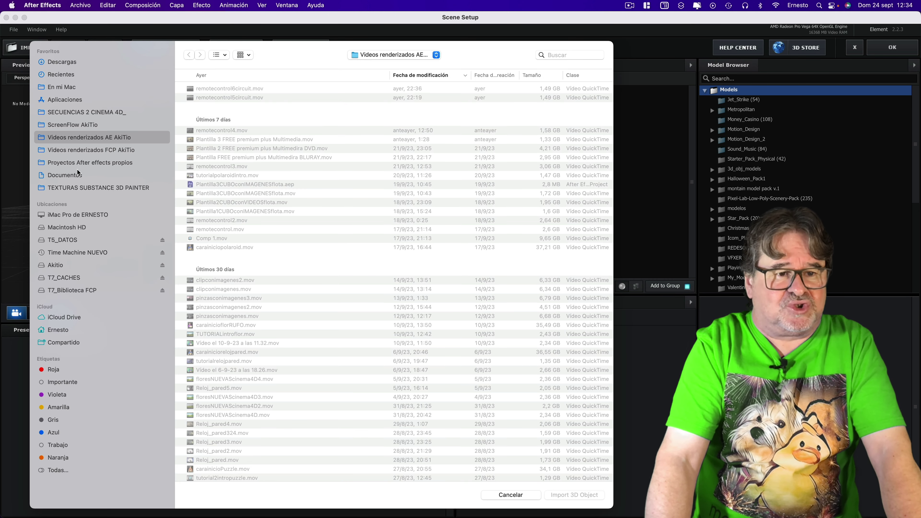
click(81, 163)
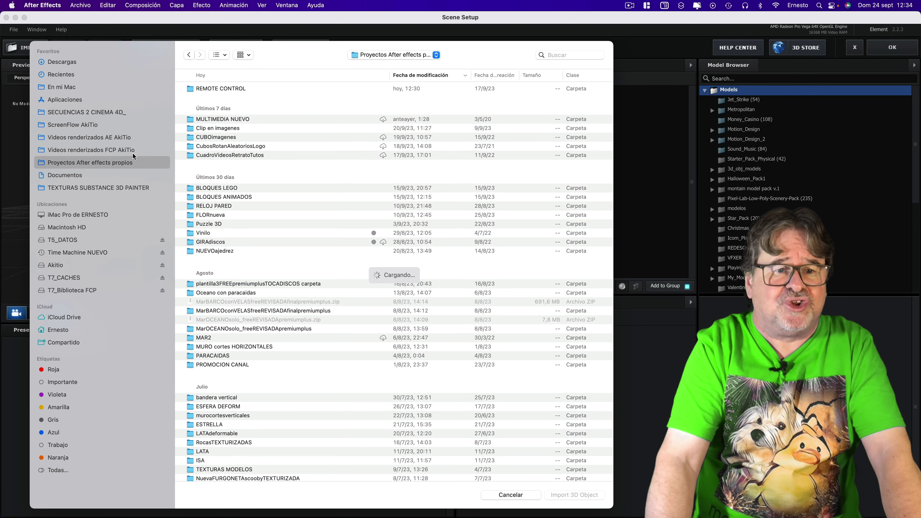
click(227, 88)
double_click(228, 89)
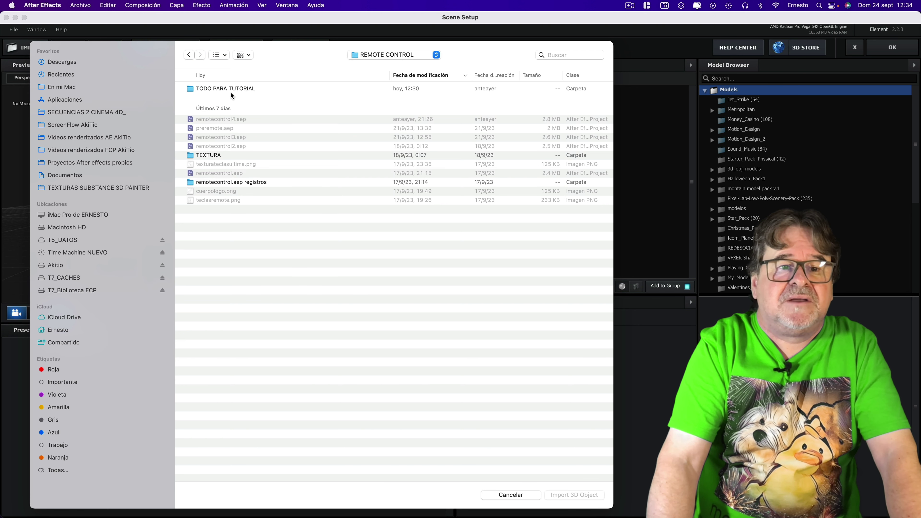
double_click(226, 88)
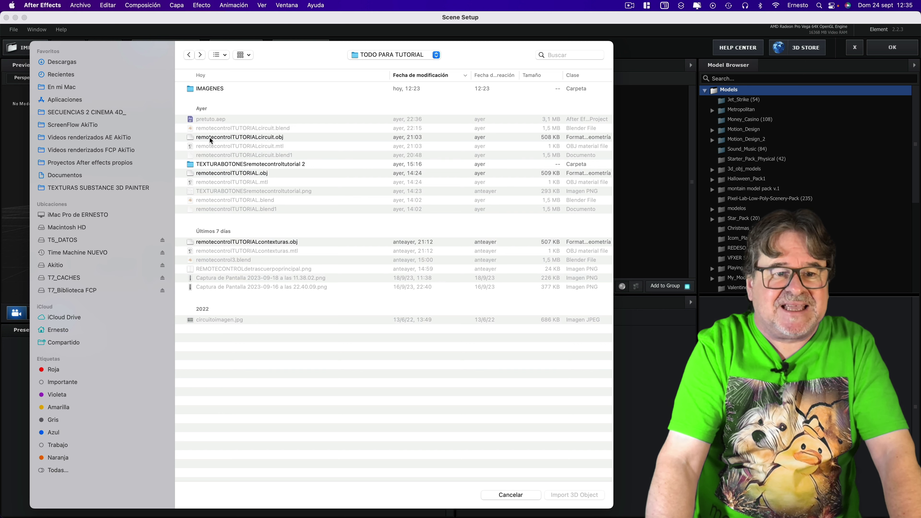
click(228, 137)
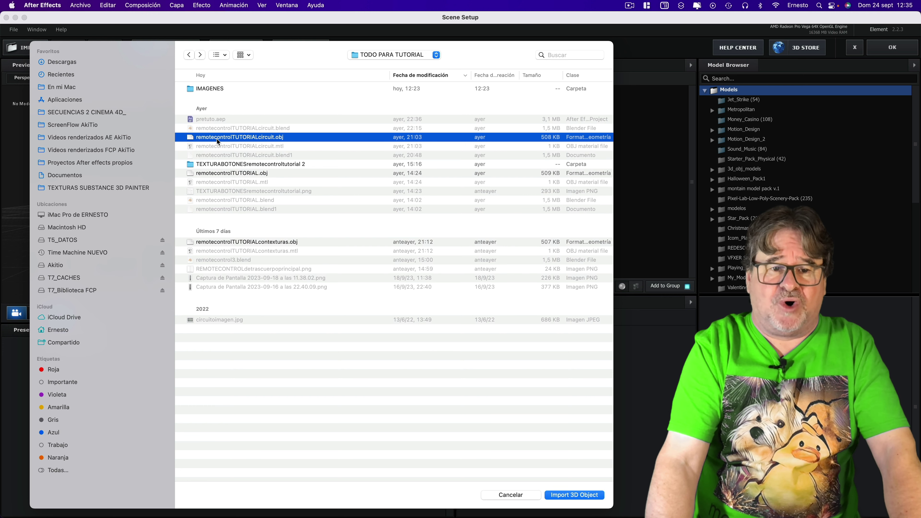
click(215, 173)
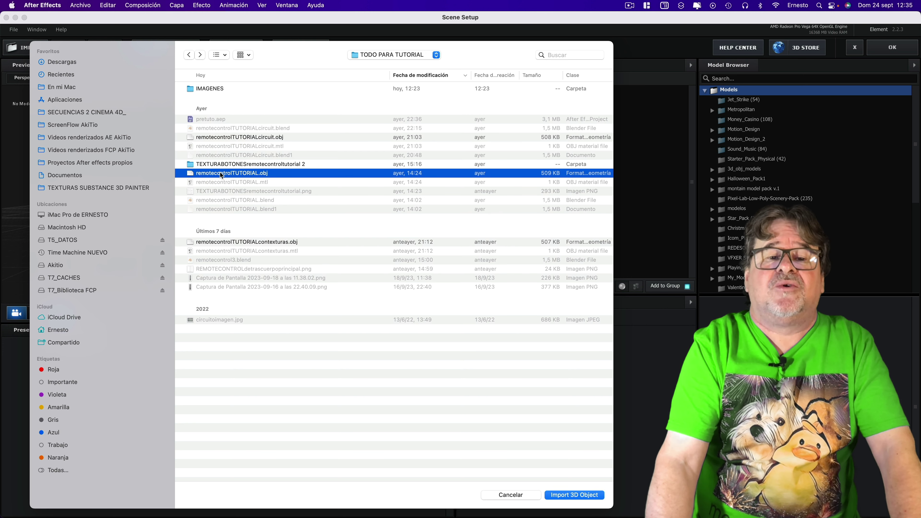
click(245, 136)
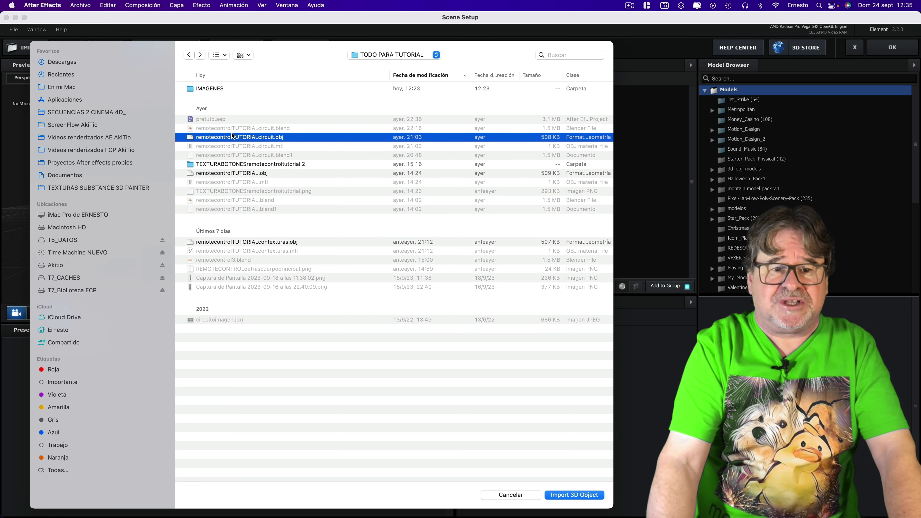
Import the circuit remote model and normalize its size
click(572, 494)
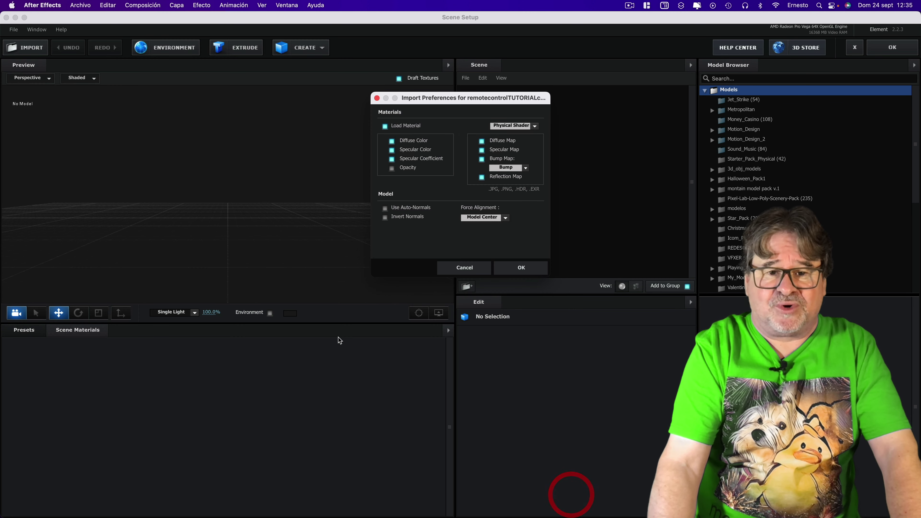
click(530, 269)
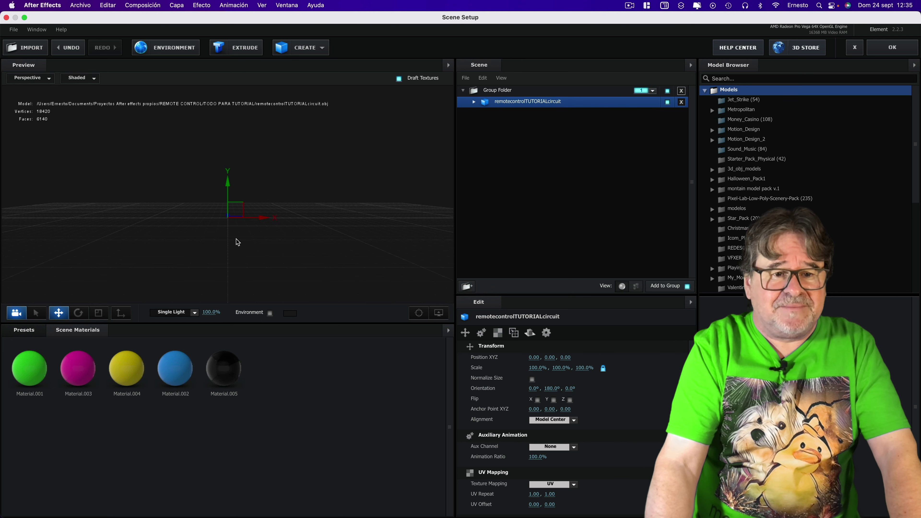
drag(221, 232, 224, 226)
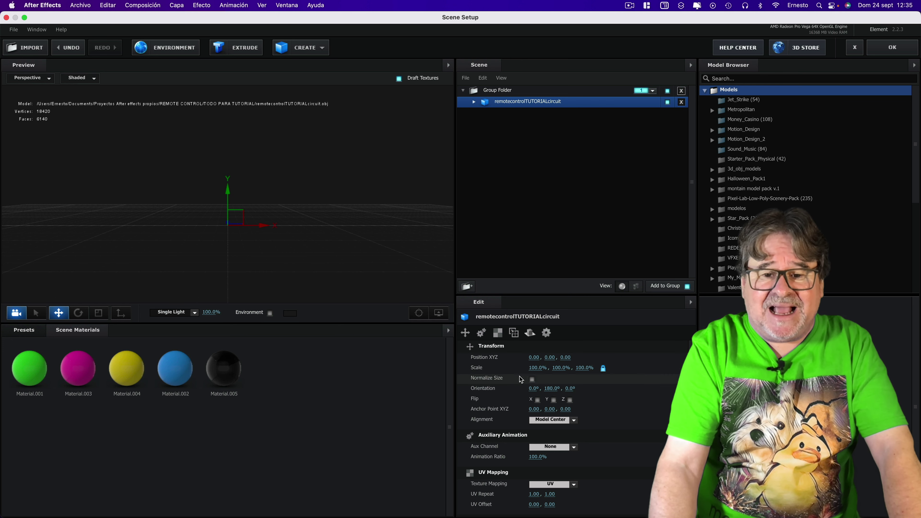
click(532, 379)
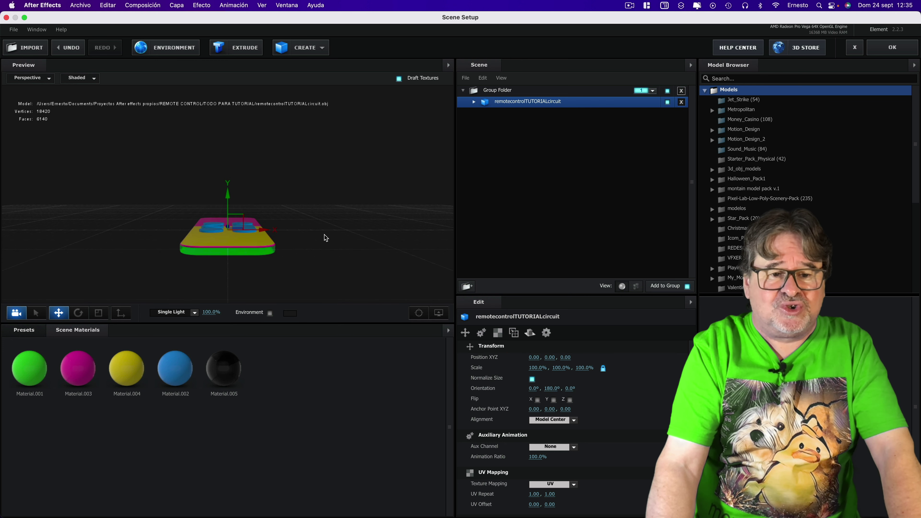
drag(326, 238, 371, 242)
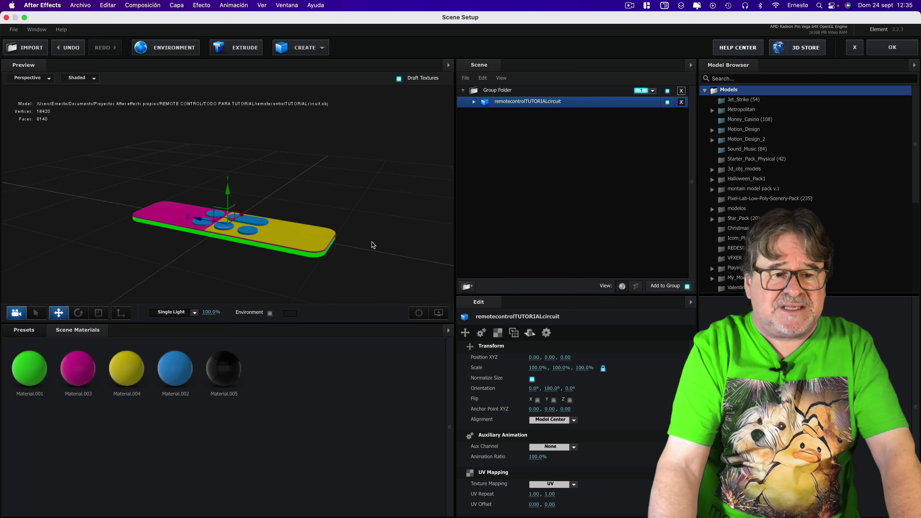
Rotate the remote upright to 90°, 360°, 180° and list its five materials
click(81, 314)
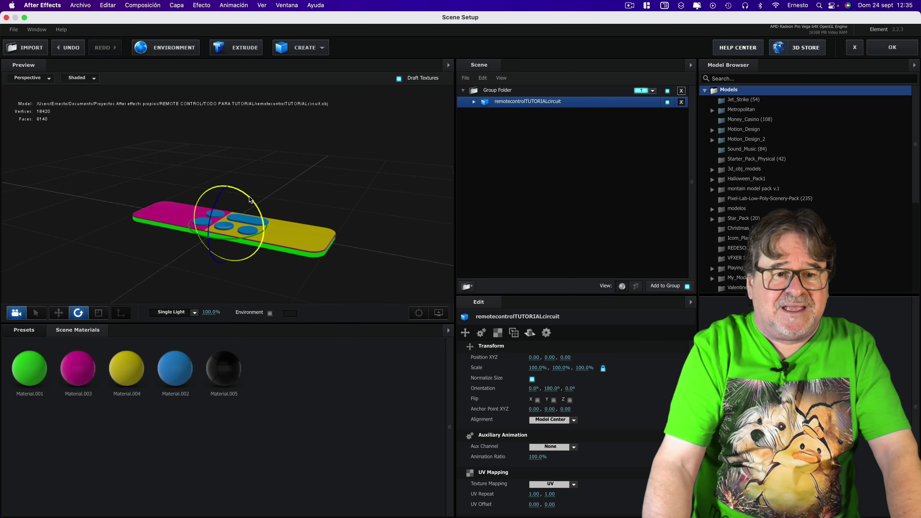
drag(253, 199, 271, 231)
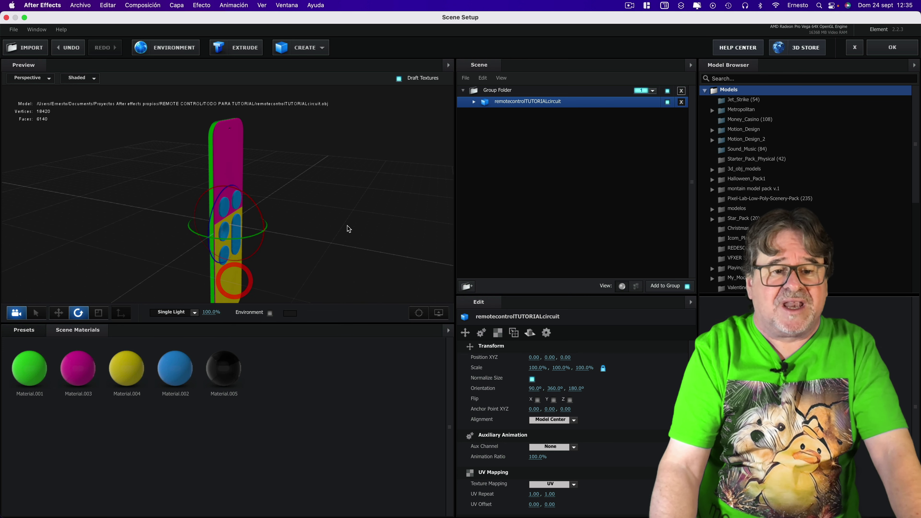
drag(345, 221, 326, 227)
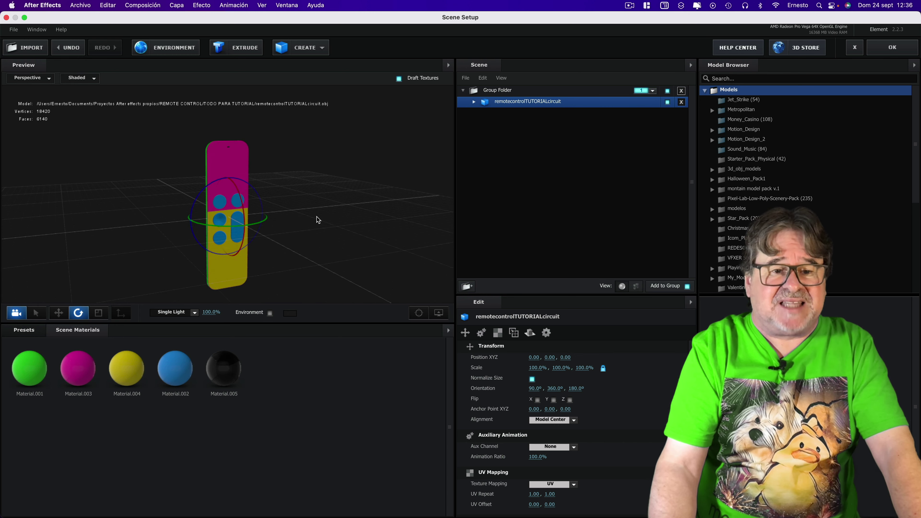
mouse_move(323, 222)
mouse_down()
mouse_move(336, 171)
mouse_move(310, 198)
mouse_up()
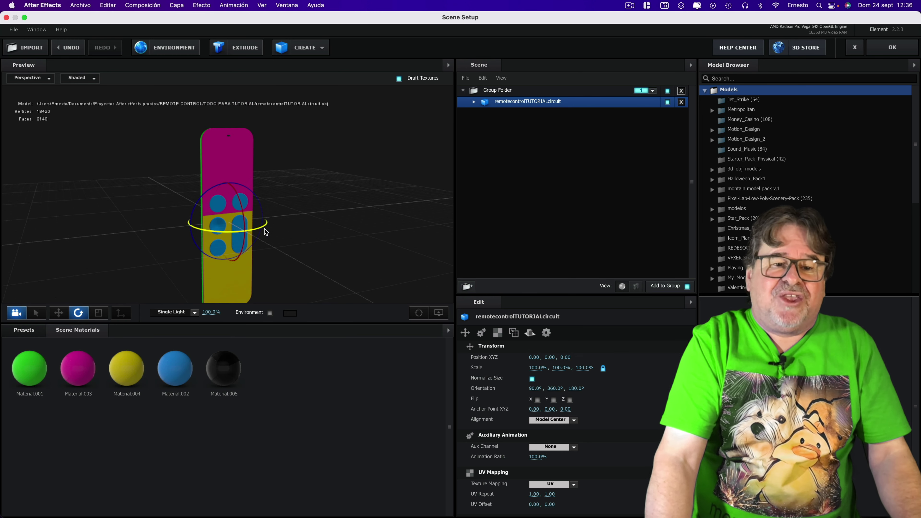
drag(334, 217, 380, 216)
click(473, 102)
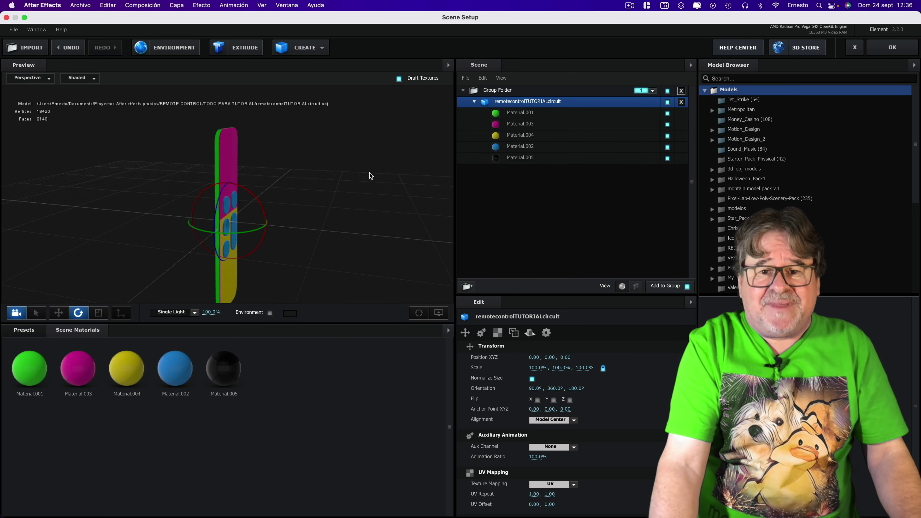
drag(310, 191, 285, 197)
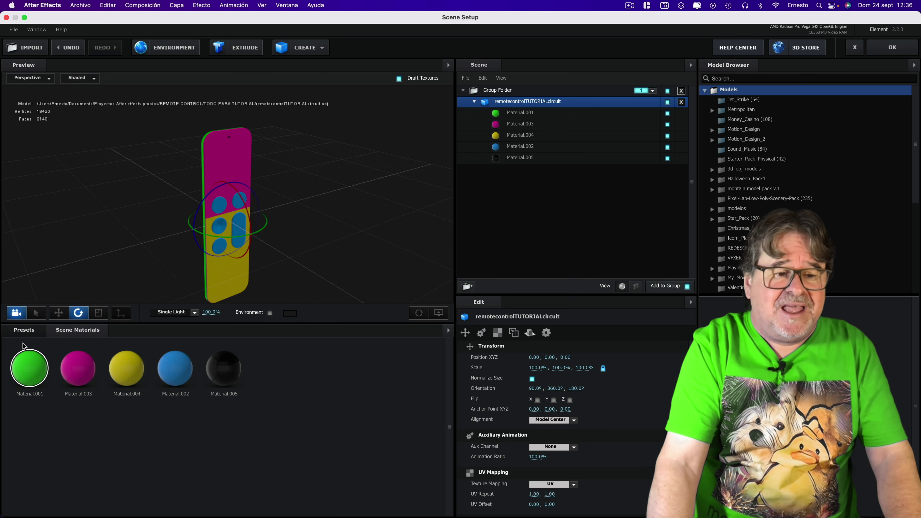
Show the Physical material presets and open Material.001's visibility and shadow settings
click(27, 329)
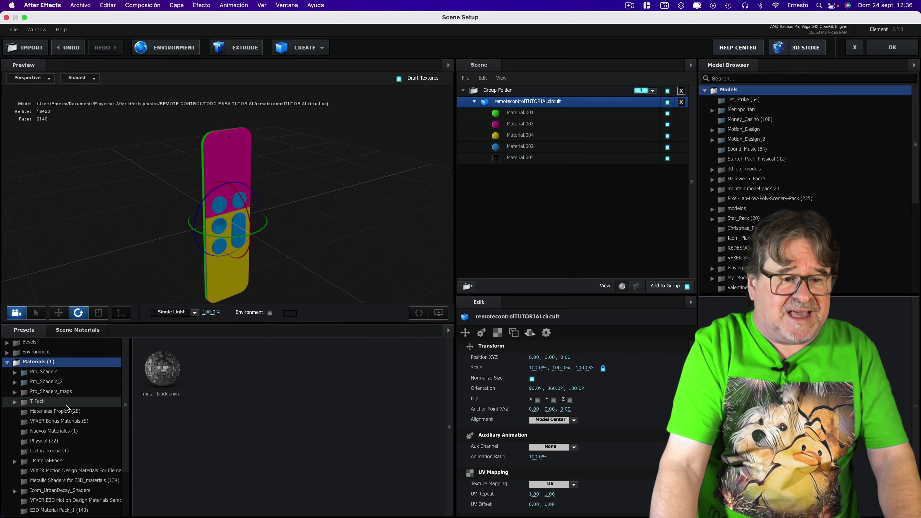
click(46, 441)
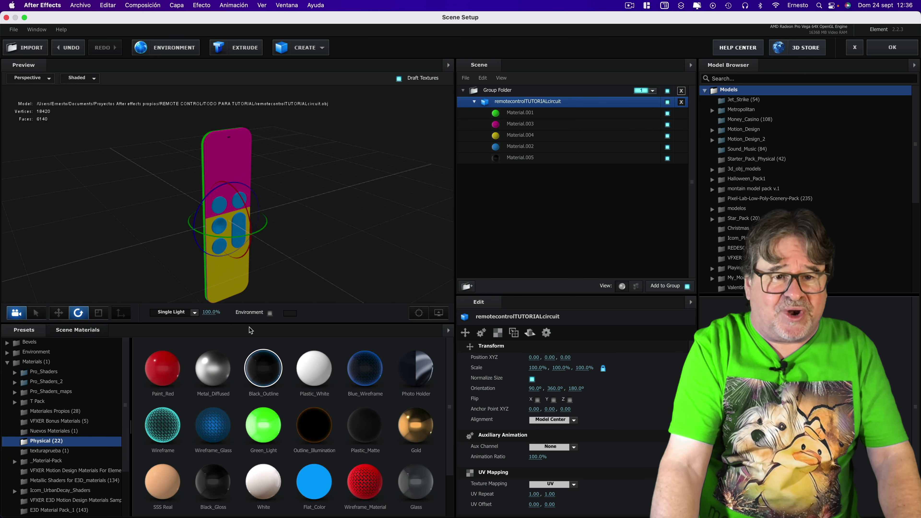
mouse_move(304, 208)
mouse_down()
mouse_move(391, 199)
mouse_move(288, 213)
mouse_up()
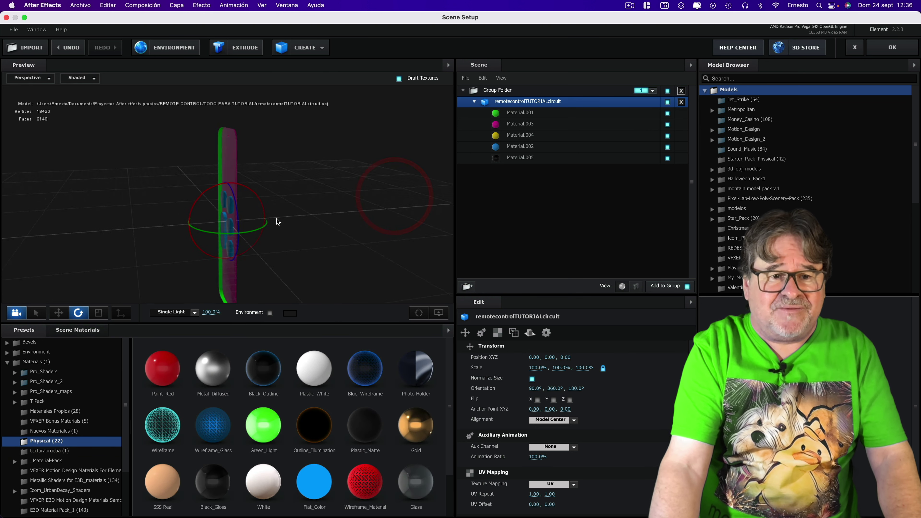
mouse_move(395, 134)
mouse_down()
mouse_move(423, 142)
mouse_move(370, 146)
mouse_move(417, 144)
mouse_up()
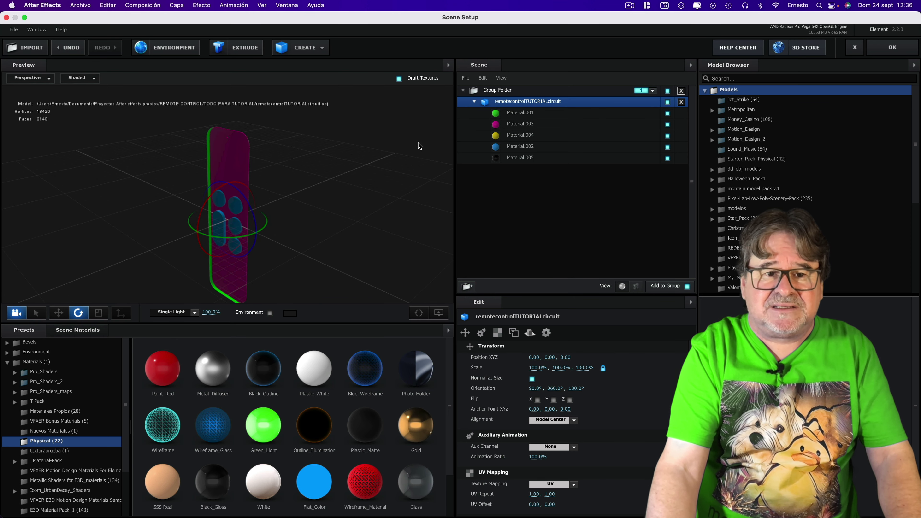
click(515, 112)
click(530, 332)
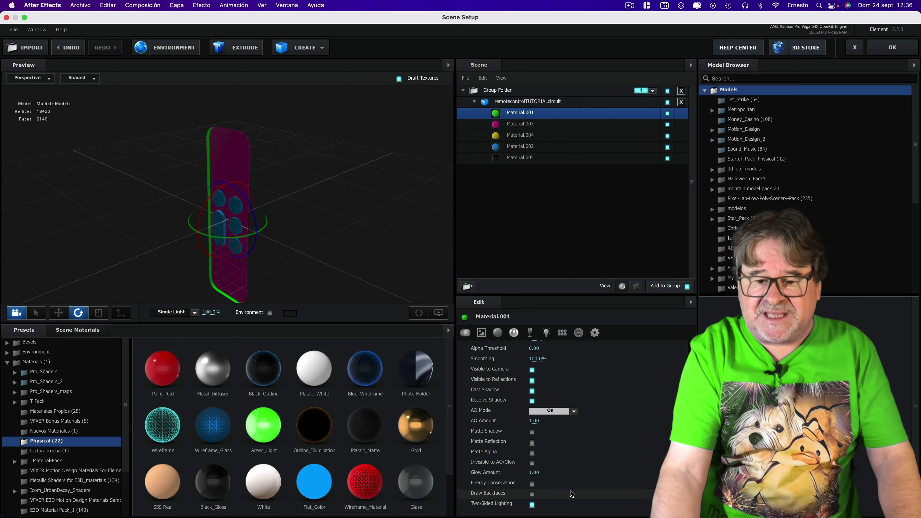
Turn on Draw Backfaces for Material.001, .003, .004, .002 and .005
click(532, 494)
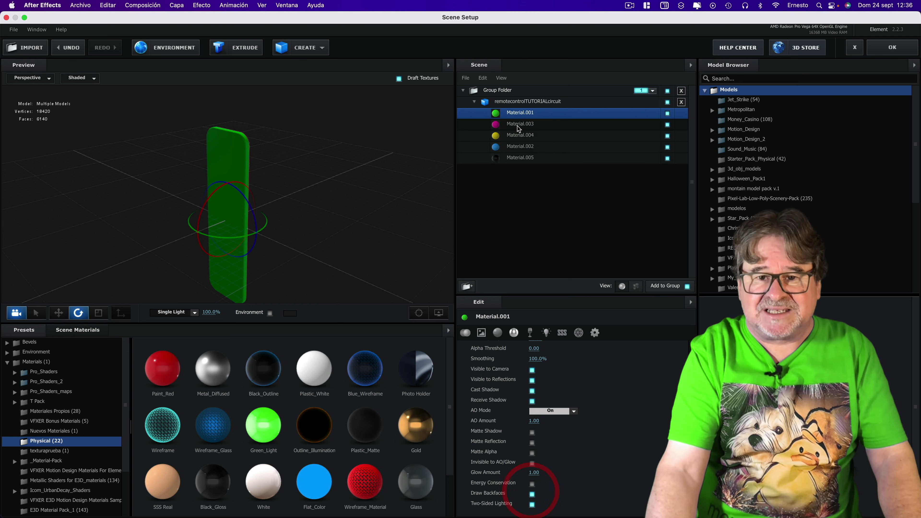
click(518, 124)
click(532, 494)
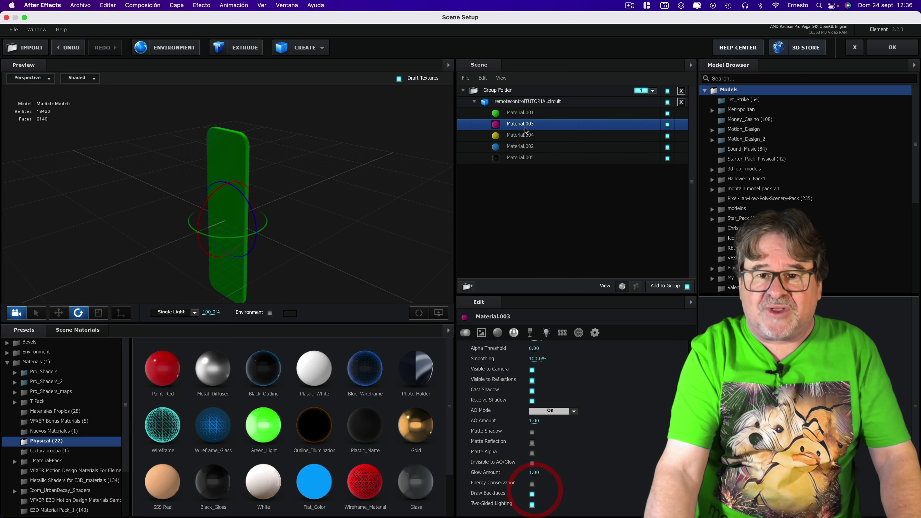
click(520, 135)
click(532, 493)
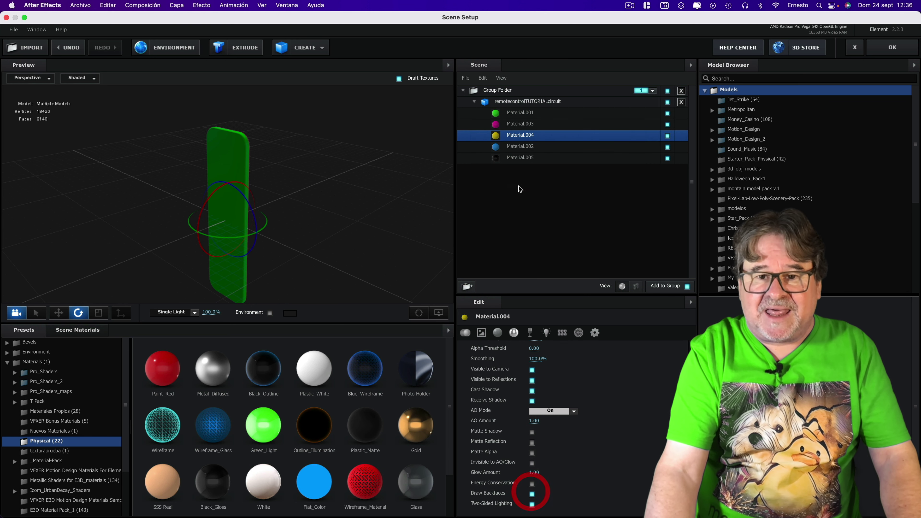
click(525, 146)
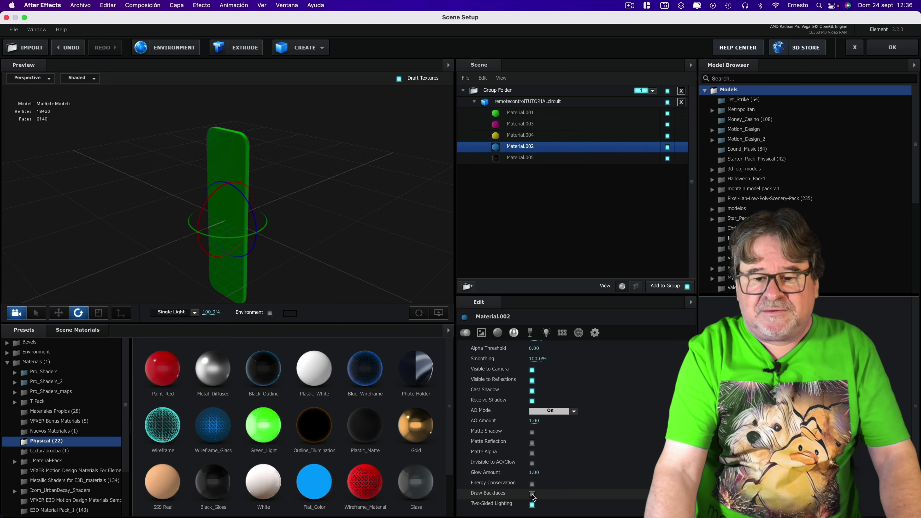
click(532, 494)
click(525, 158)
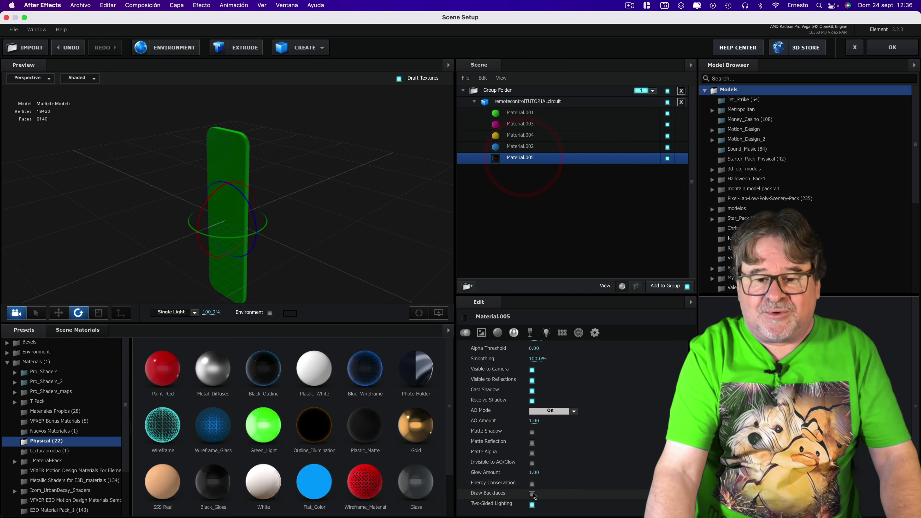
click(532, 494)
mouse_move(258, 182)
mouse_down()
mouse_move(372, 193)
mouse_move(271, 179)
mouse_move(341, 173)
mouse_up()
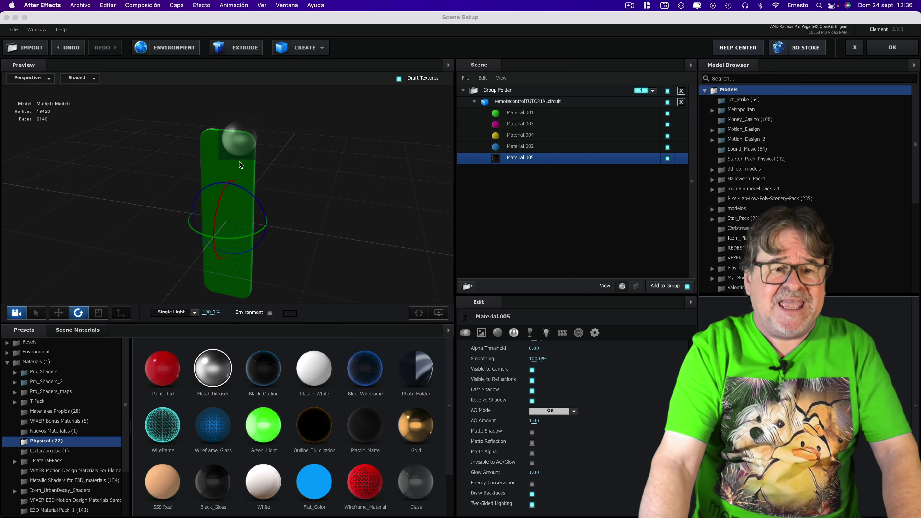
Apply Metal_Diffused to the remote's green base and enable its Draw Backfaces
drag(235, 205, 239, 162)
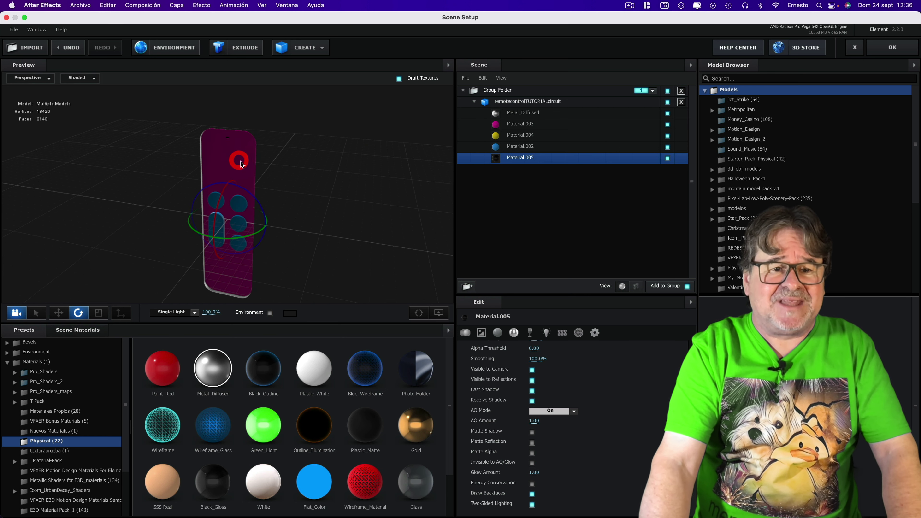
click(522, 114)
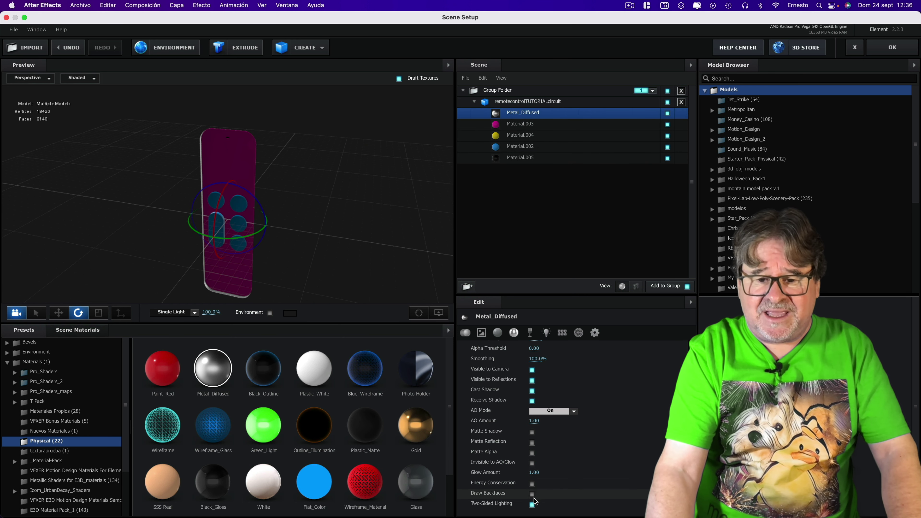
click(532, 494)
mouse_move(400, 235)
mouse_down()
mouse_move(272, 224)
mouse_move(272, 187)
mouse_up()
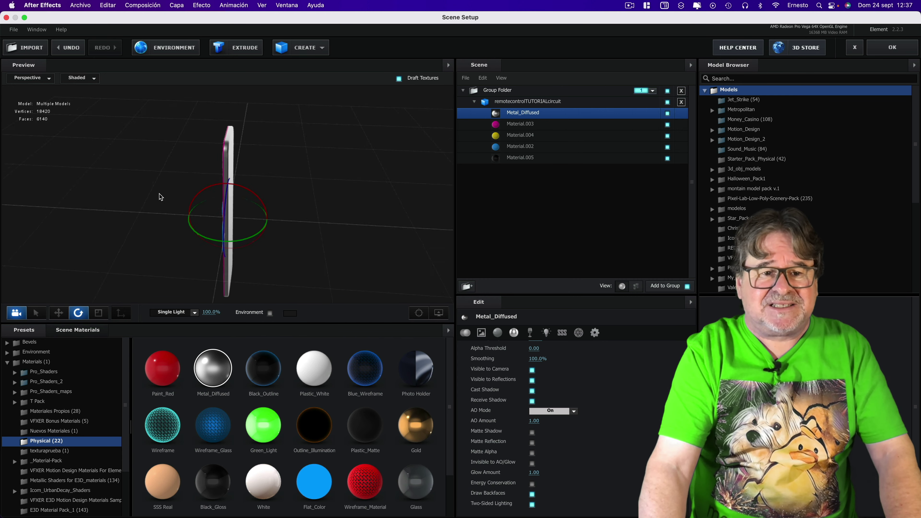
mouse_move(272, 187)
mouse_down()
mouse_move(232, 196)
mouse_move(278, 217)
mouse_move(418, 179)
mouse_up()
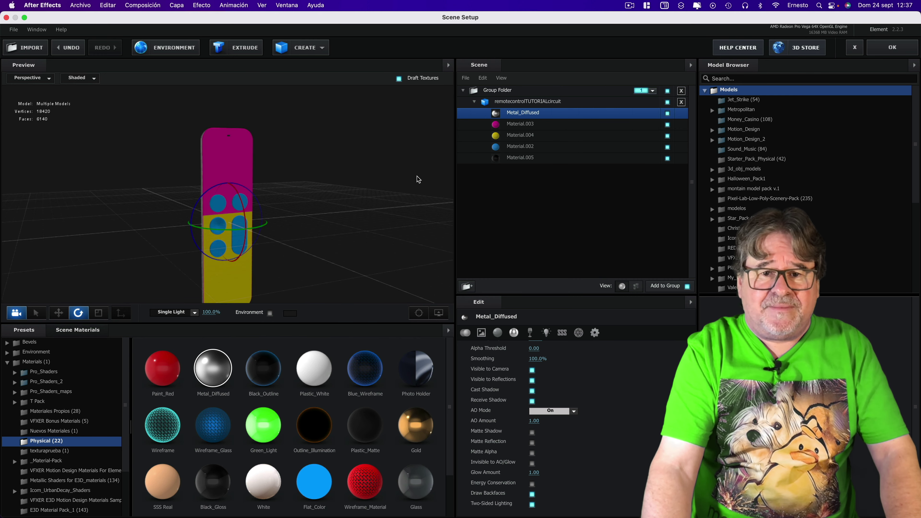
click(362, 193)
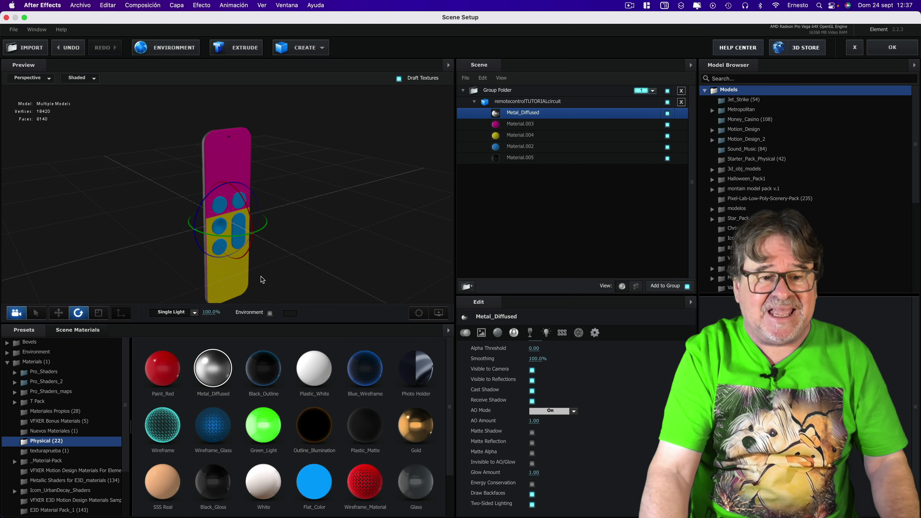
drag(260, 277, 319, 239)
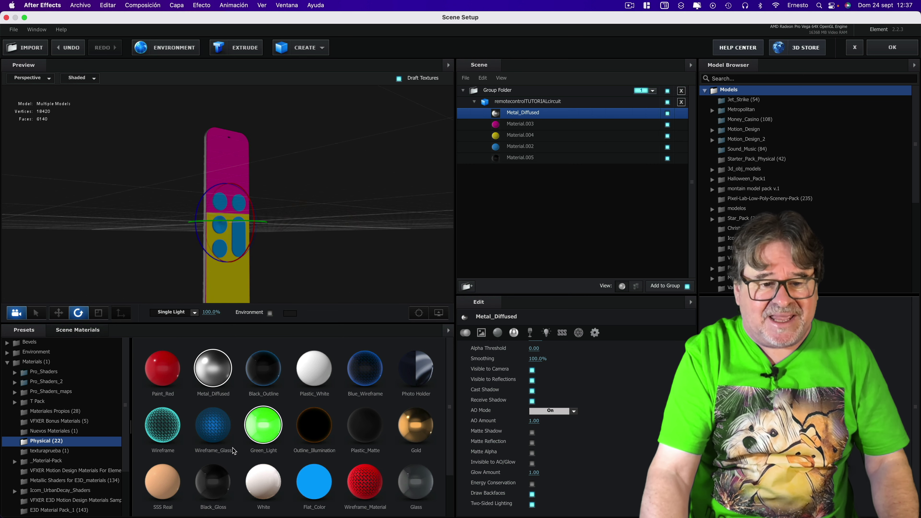
Apply Black_Gloss to the yellow part and Plastic_Matte to the pink body
drag(209, 478, 222, 281)
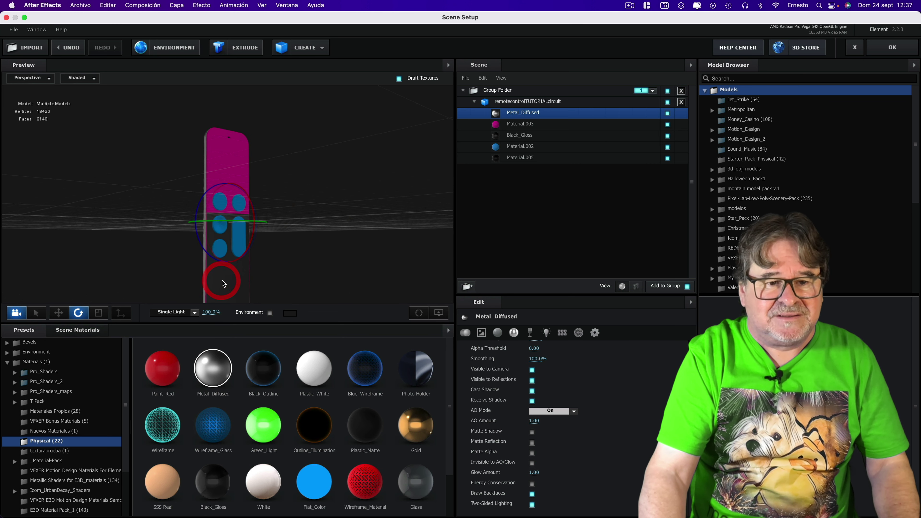
drag(333, 150, 356, 173)
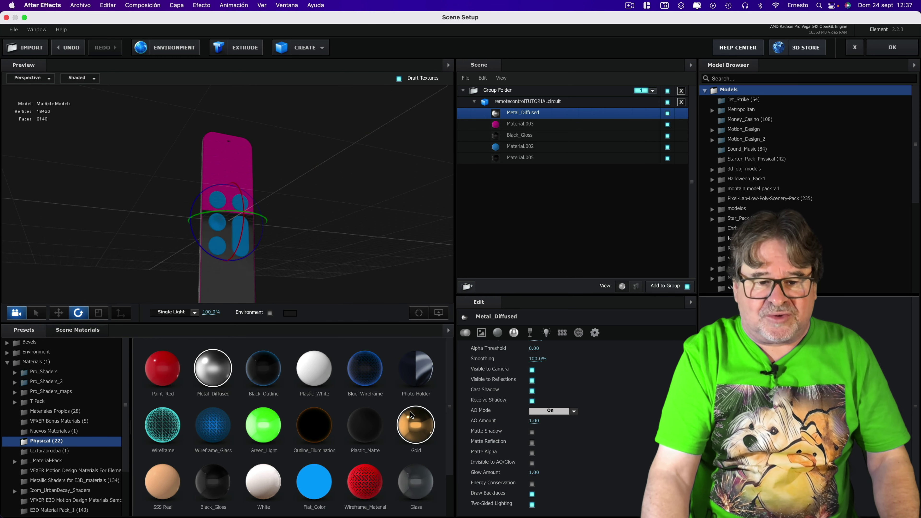
drag(365, 421, 297, 231)
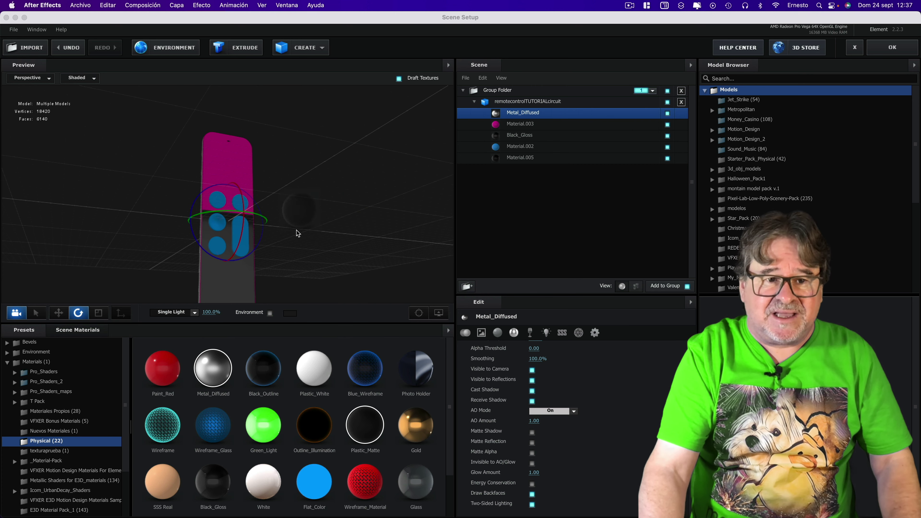
drag(236, 162, 235, 161)
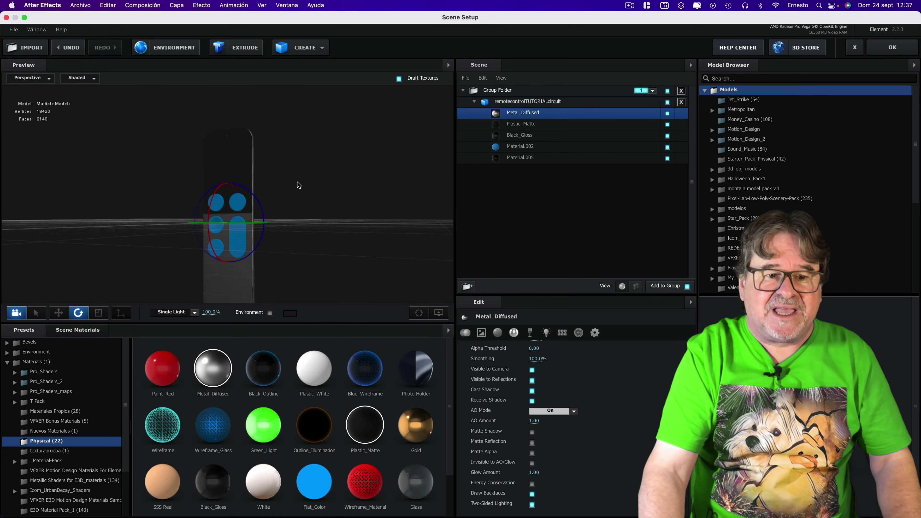
mouse_move(330, 216)
mouse_down()
mouse_move(310, 178)
mouse_move(300, 177)
mouse_up()
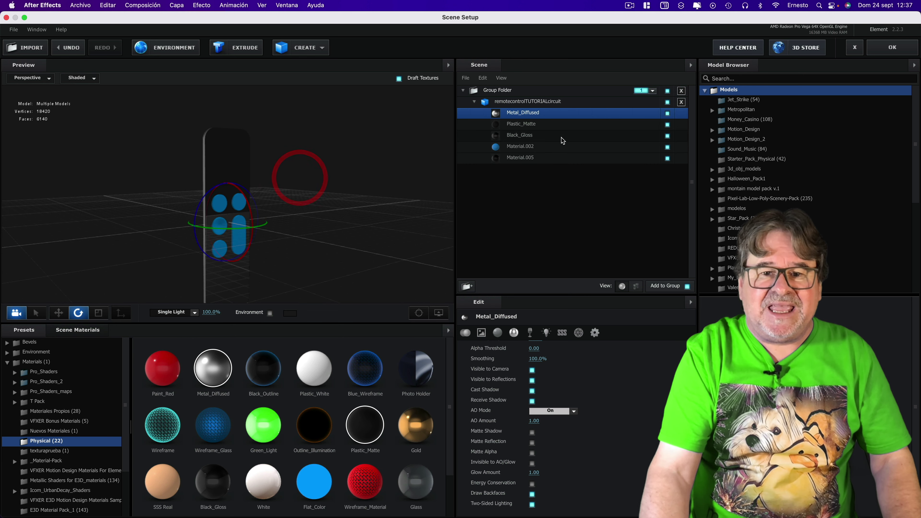
click(523, 145)
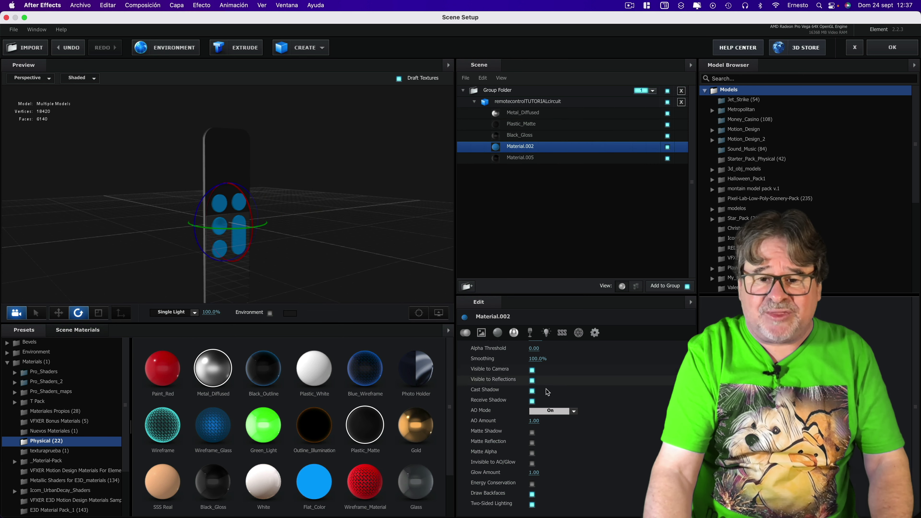
Set Material.002's diffuse colour to white (FFFFFF) so the buttons render white
scroll(541, 382, up, 3)
scroll(539, 384, up, 10)
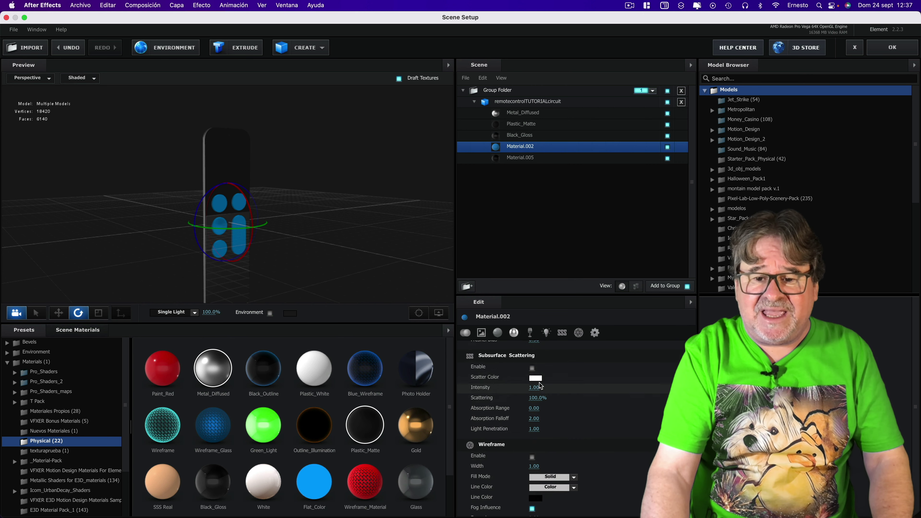
click(535, 395)
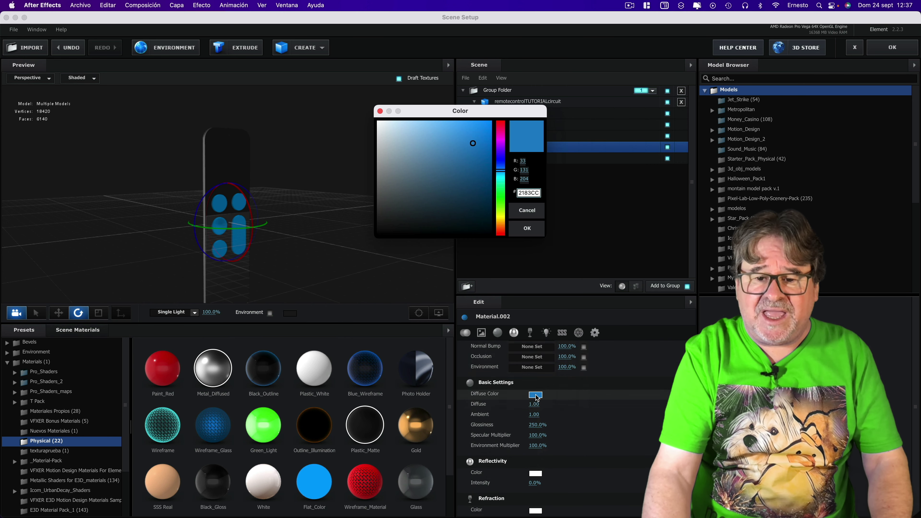
click(378, 121)
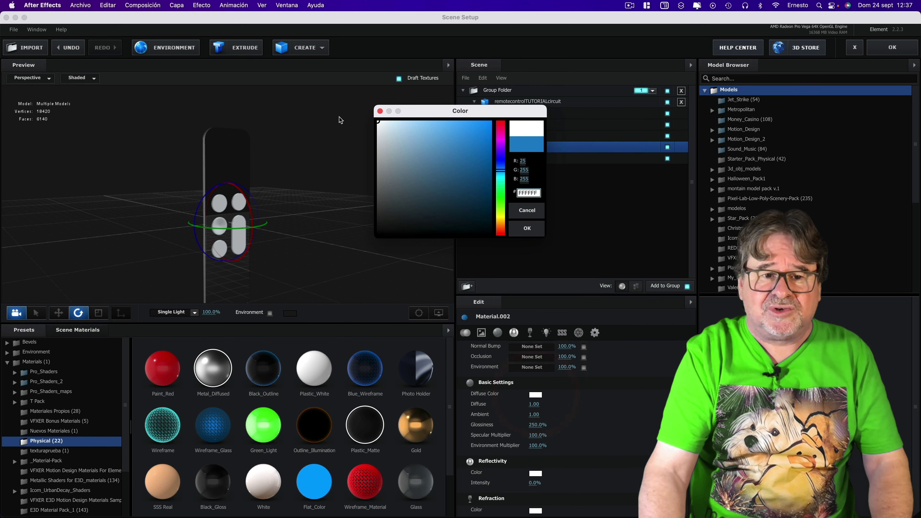
click(527, 228)
mouse_move(342, 192)
mouse_down()
mouse_move(253, 200)
mouse_move(298, 191)
mouse_up()
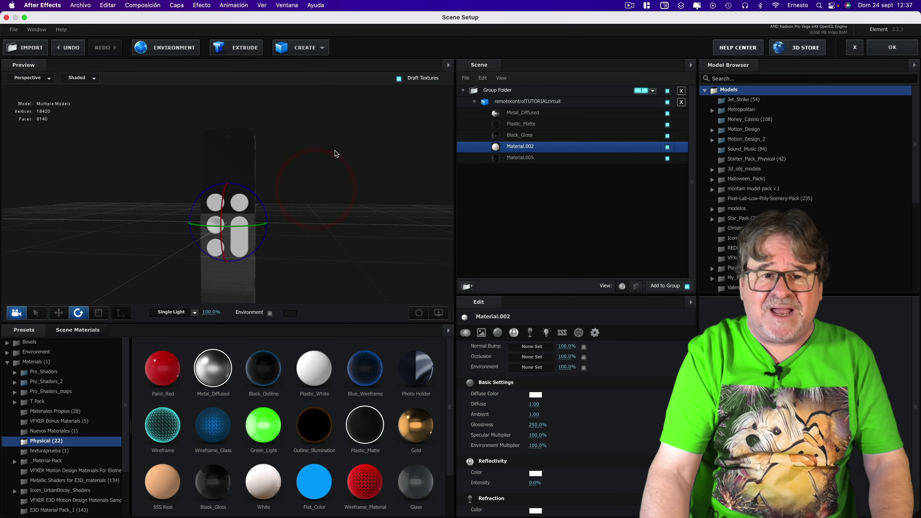
drag(335, 150, 334, 160)
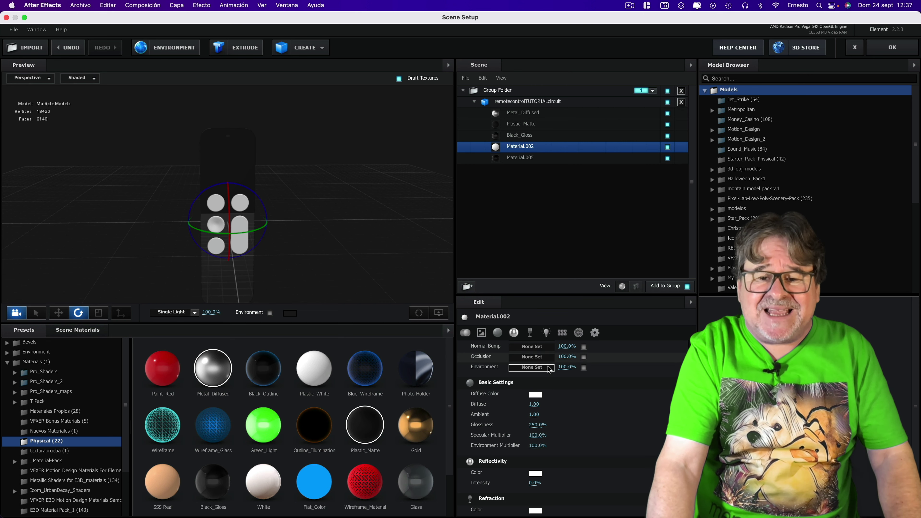
scroll(473, 386, up, 3)
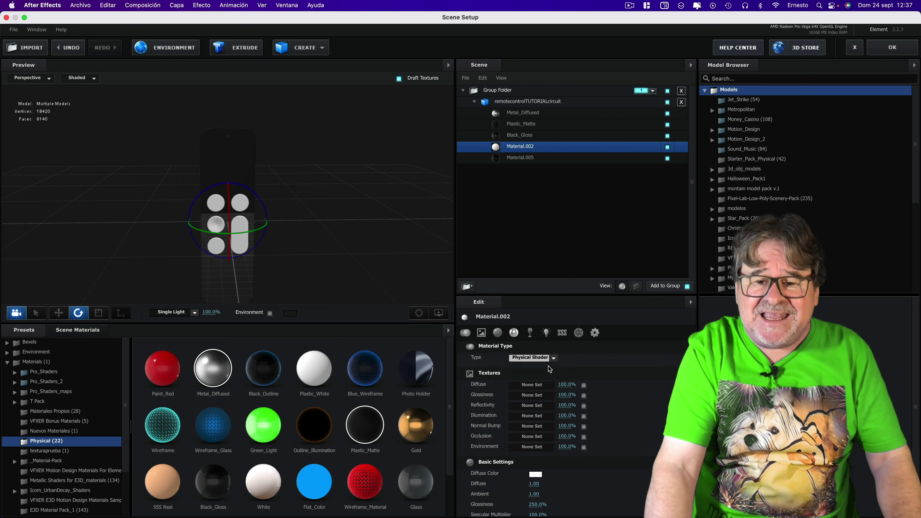
Load TEXTURABOTONESremotecontroltutorial 2_00190.png from REMOTE CONTROL > TODO PARA TUTORIAL as Material.002's diffuse texture
click(535, 385)
click(453, 126)
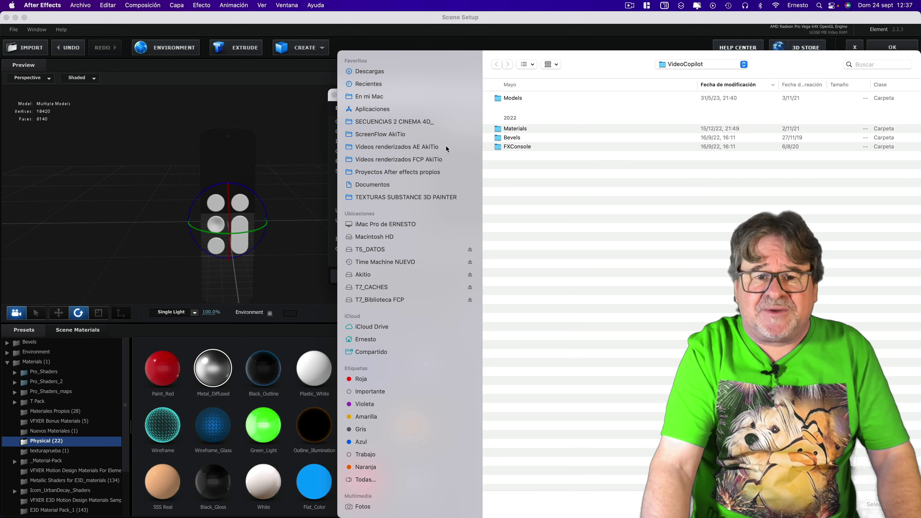
click(385, 174)
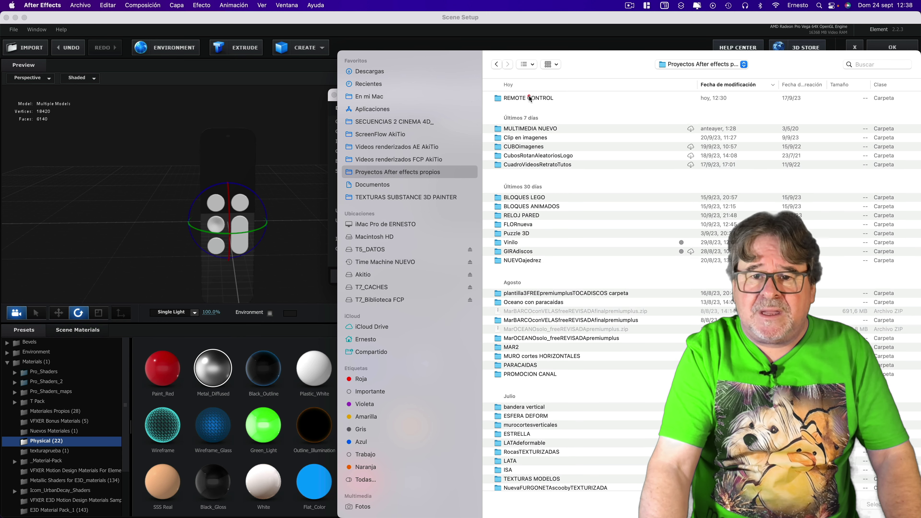
double_click(530, 99)
click(552, 99)
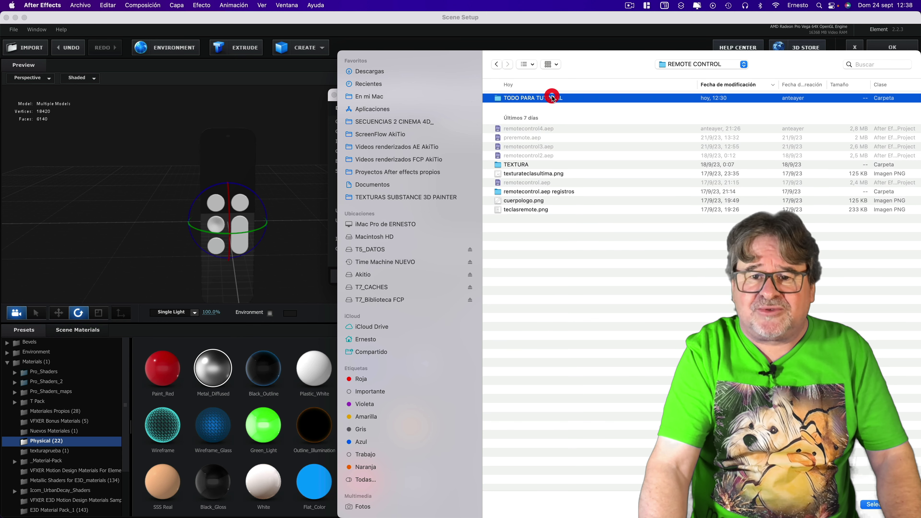
double_click(552, 98)
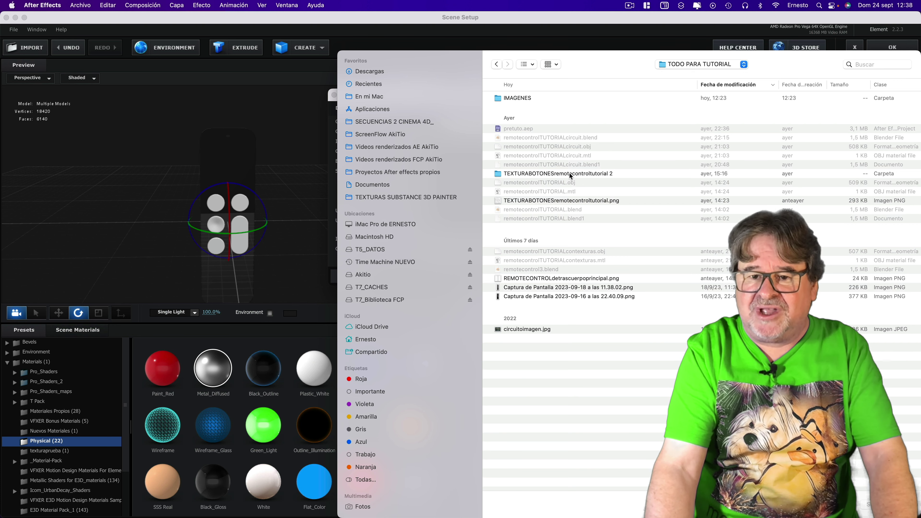
double_click(570, 173)
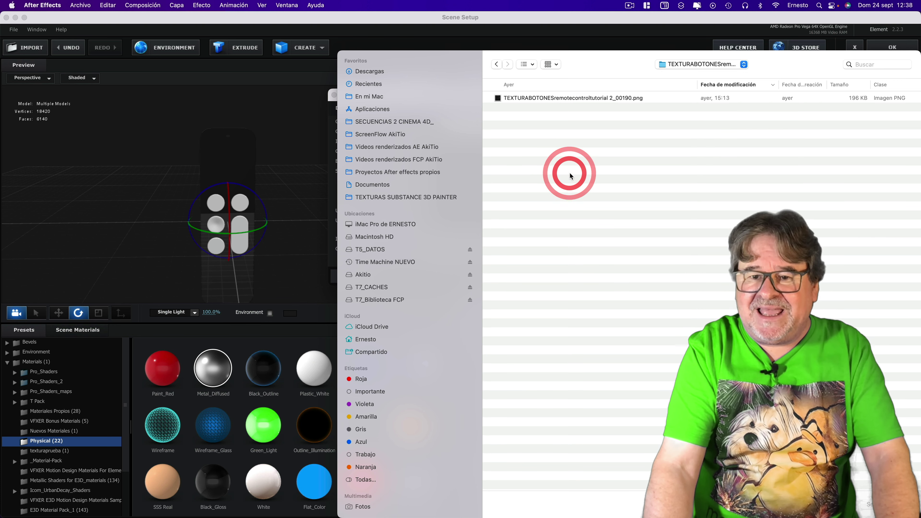
click(526, 99)
key(space)
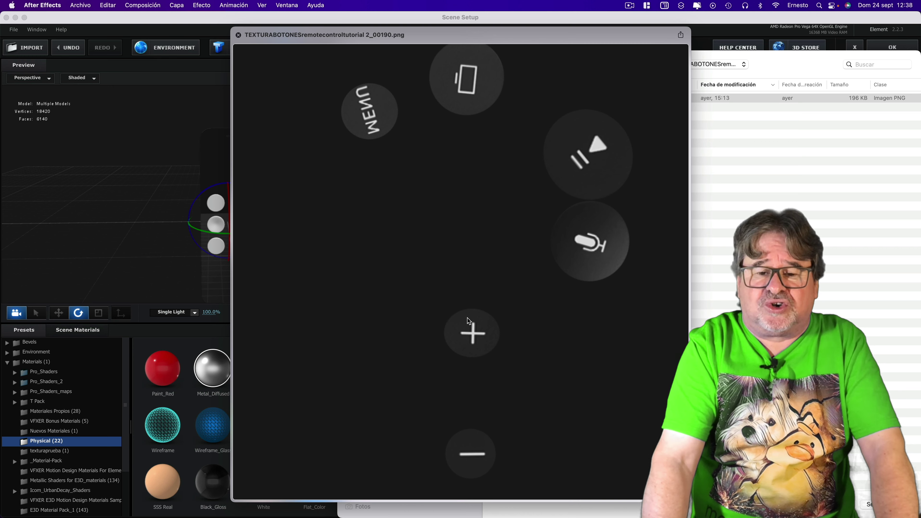
click(239, 35)
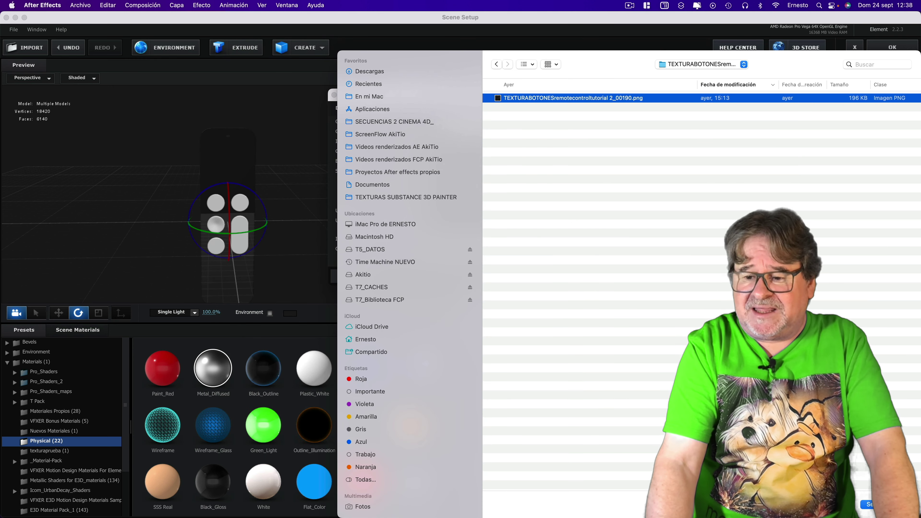
key(Return)
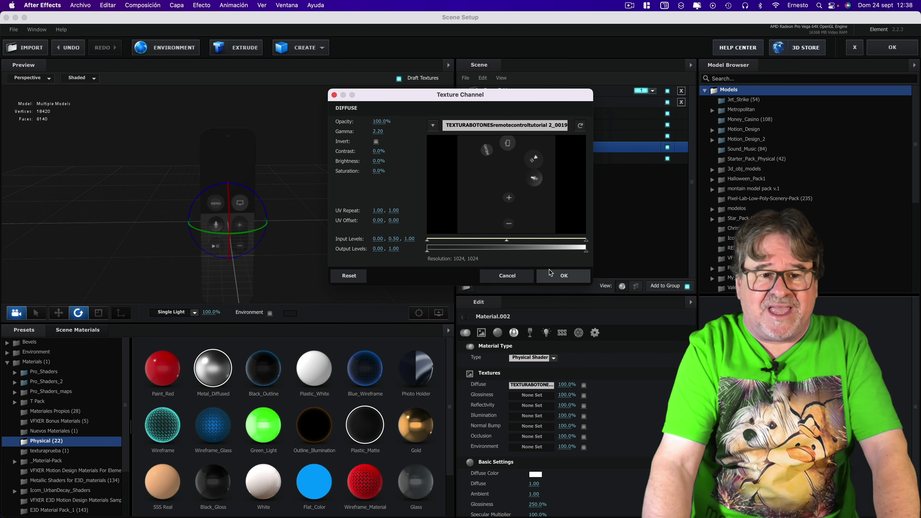
Accept the diffuse texture settings and inspect the textured buttons from a few angles
click(550, 271)
scroll(302, 217, up, 3)
mouse_move(304, 220)
mouse_down()
mouse_move(272, 222)
mouse_move(331, 167)
mouse_up()
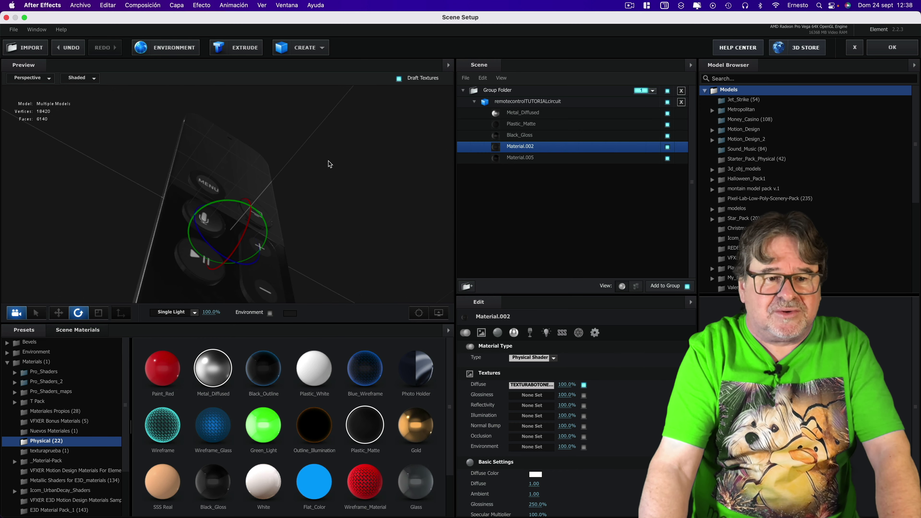
drag(332, 167, 328, 161)
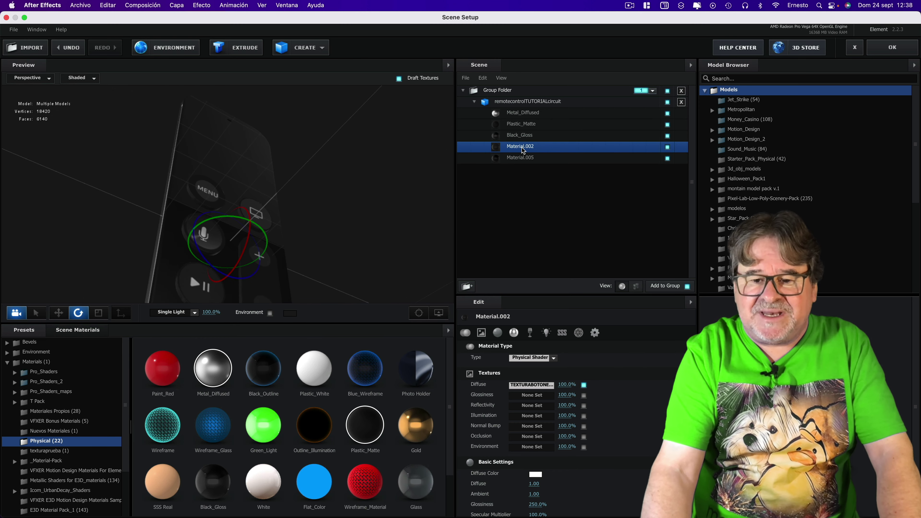
scroll(544, 471, down, 4)
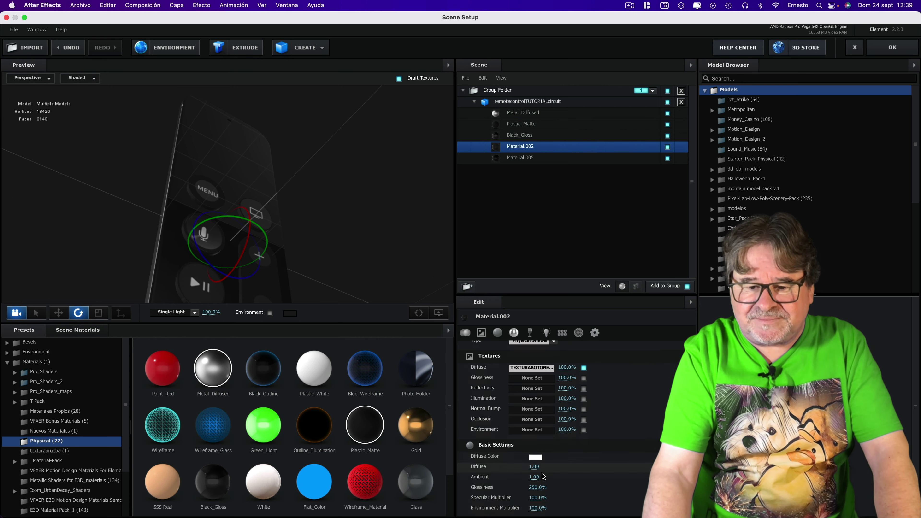
drag(392, 292, 304, 258)
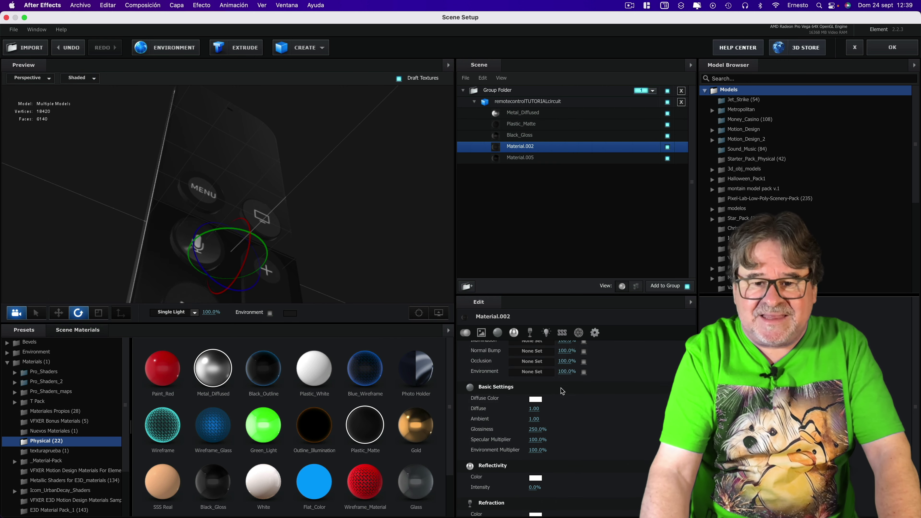
scroll(562, 391, up, 4)
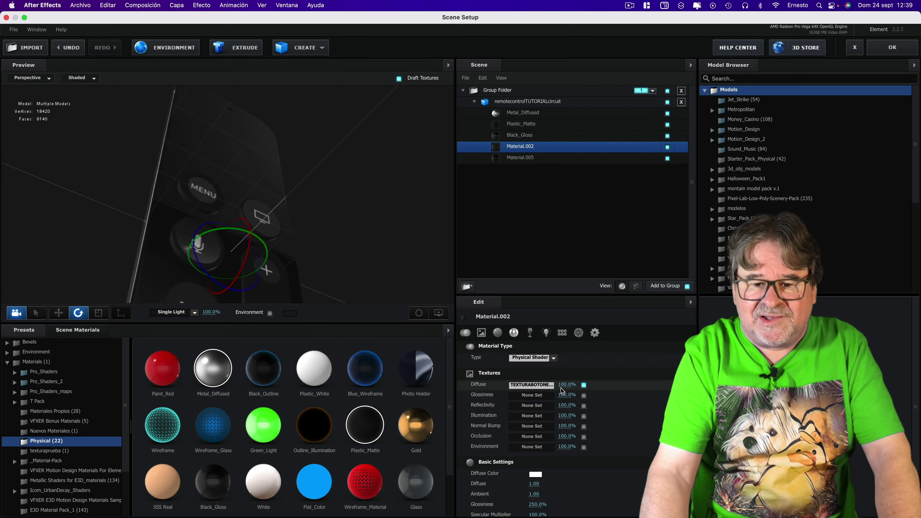
Copy the diffuse button texture into Material.002's Reflectivity slot
click(528, 388)
click(539, 405)
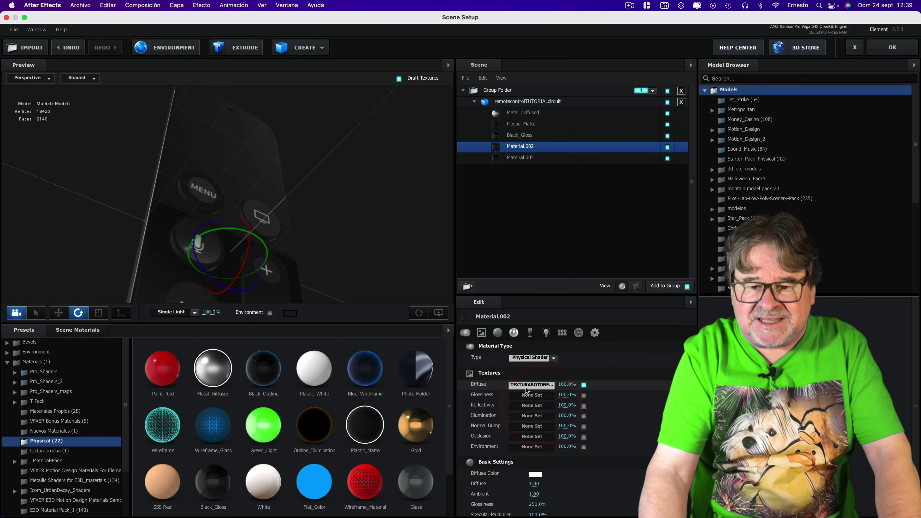
click(533, 406)
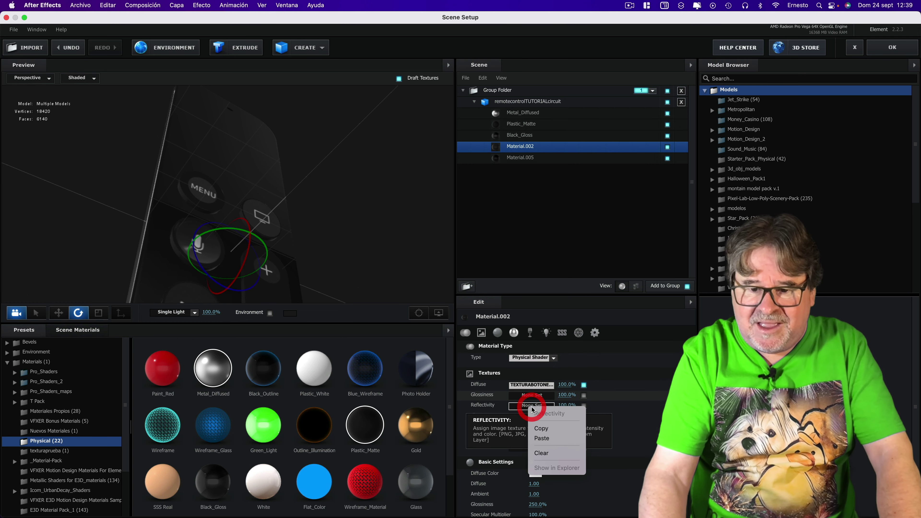
click(544, 443)
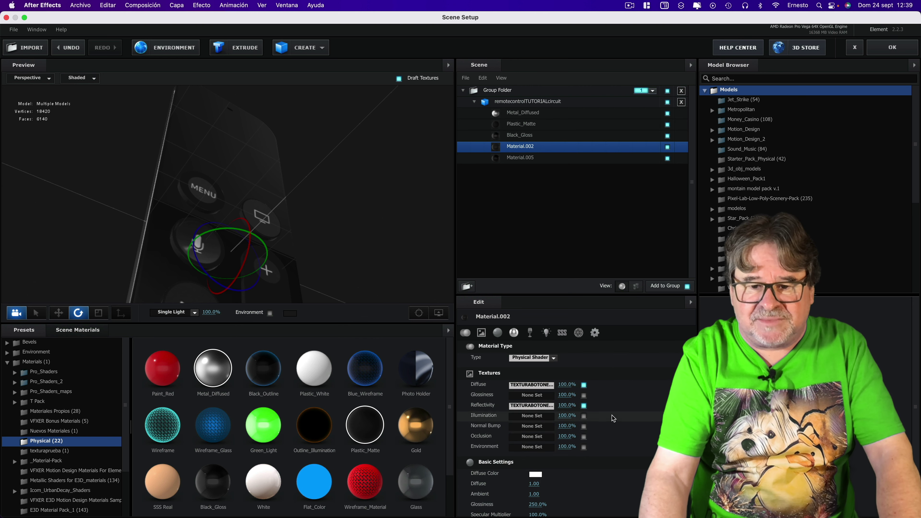
Lower Material.002's glossiness from 250% to 5%
scroll(571, 435, down, 3)
scroll(571, 434, down, 1)
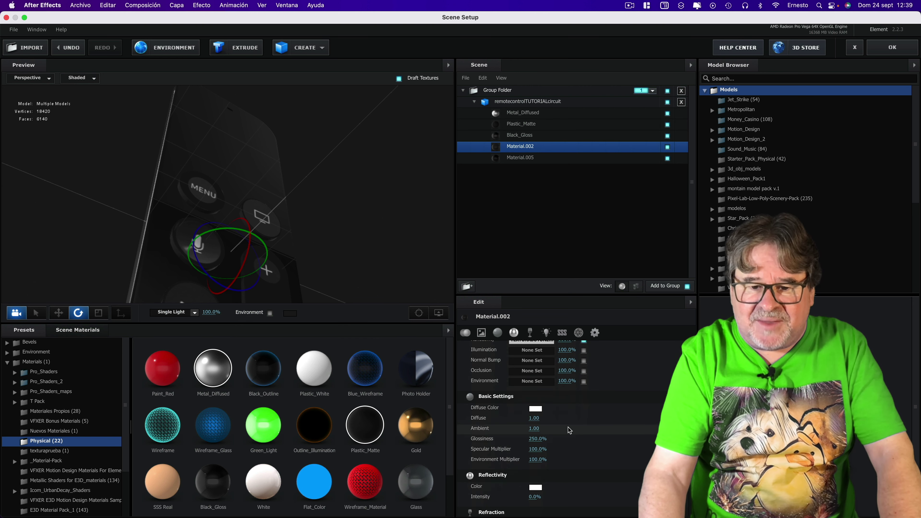
scroll(569, 430, down, 1)
click(534, 420)
text(5)
key(Return)
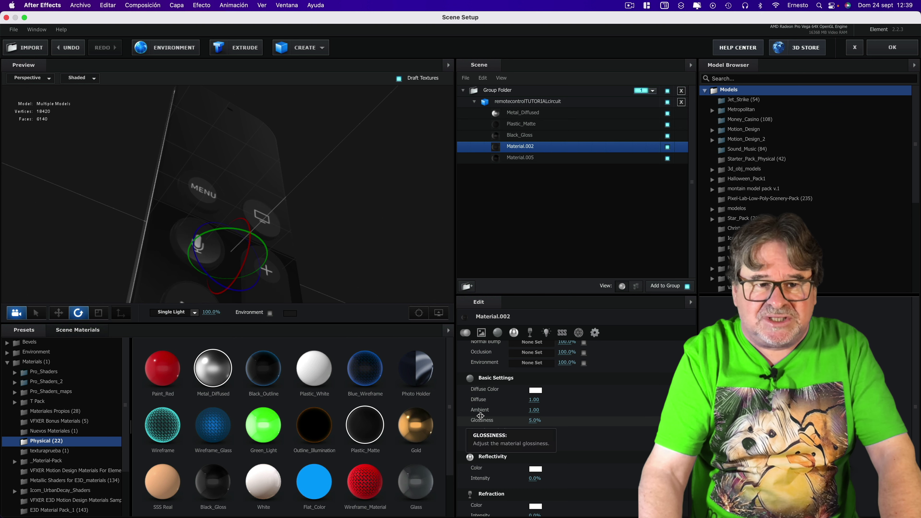
Raise Material.002's glossiness to 60% and increase its reflectivity intensity
drag(480, 416, 512, 424)
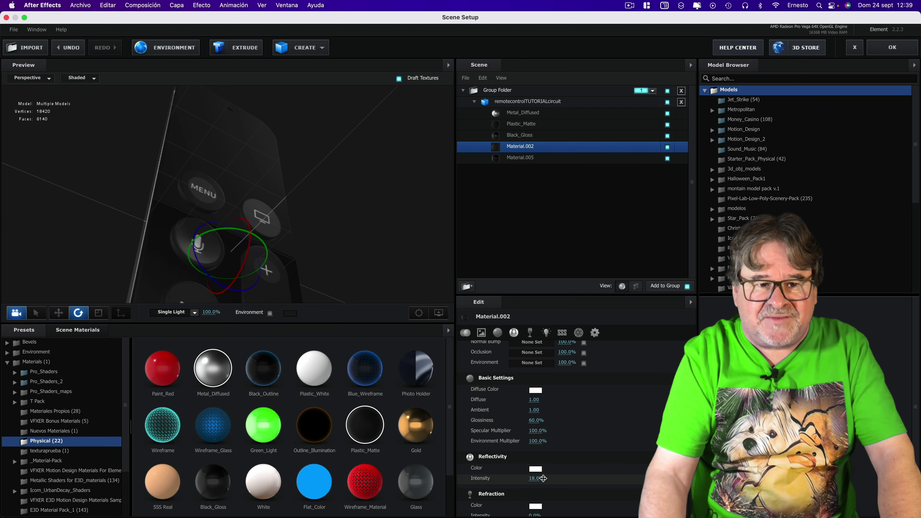
drag(543, 478, 586, 477)
scroll(580, 458, down, 2)
scroll(575, 445, up, 5)
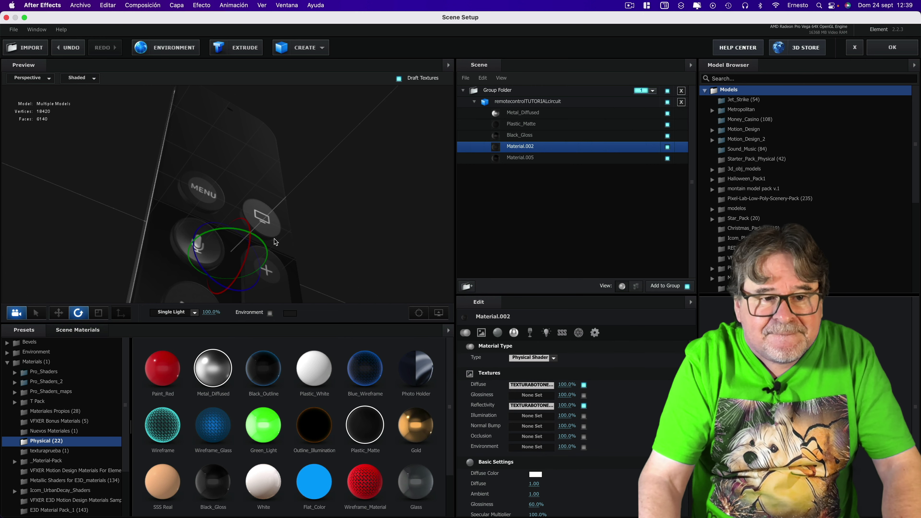
Adjust the diffuse button texture to contrast -19%, brightness 19% and saturation 67%
click(540, 385)
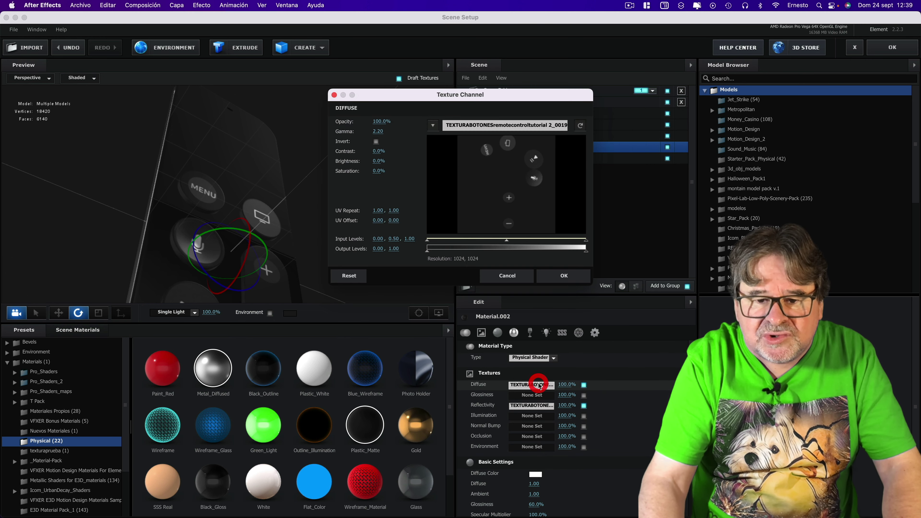
drag(378, 151, 409, 174)
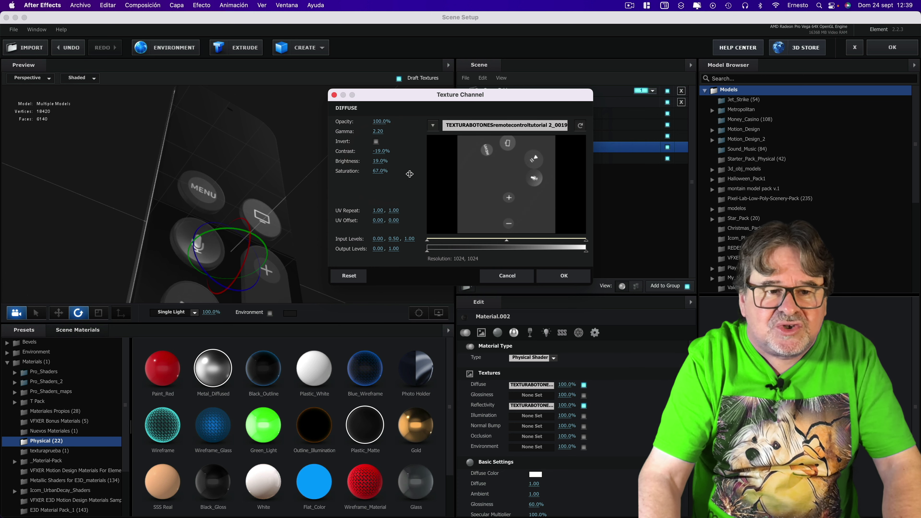
click(512, 274)
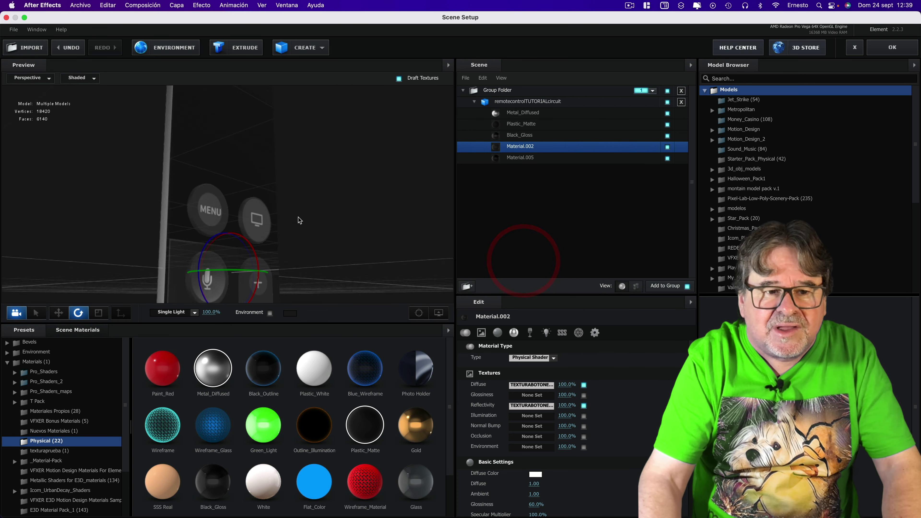
drag(284, 222, 293, 211)
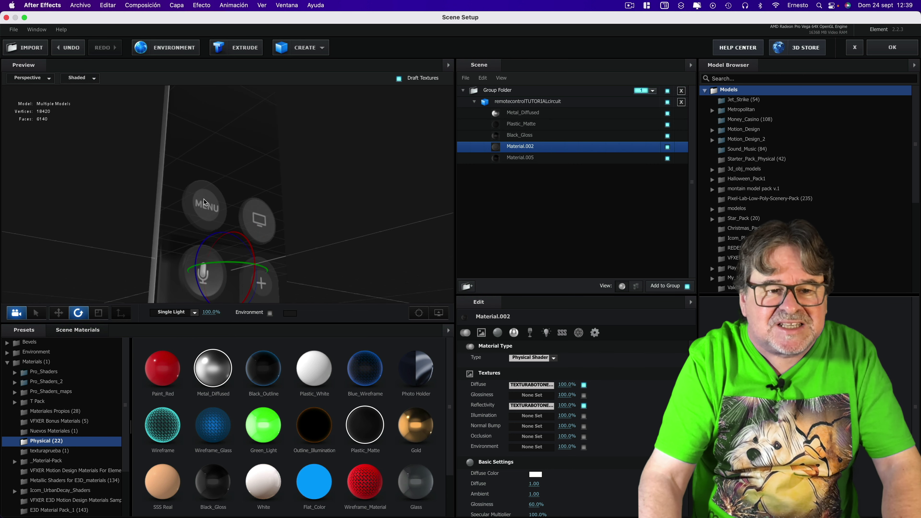
scroll(541, 461, down, 5)
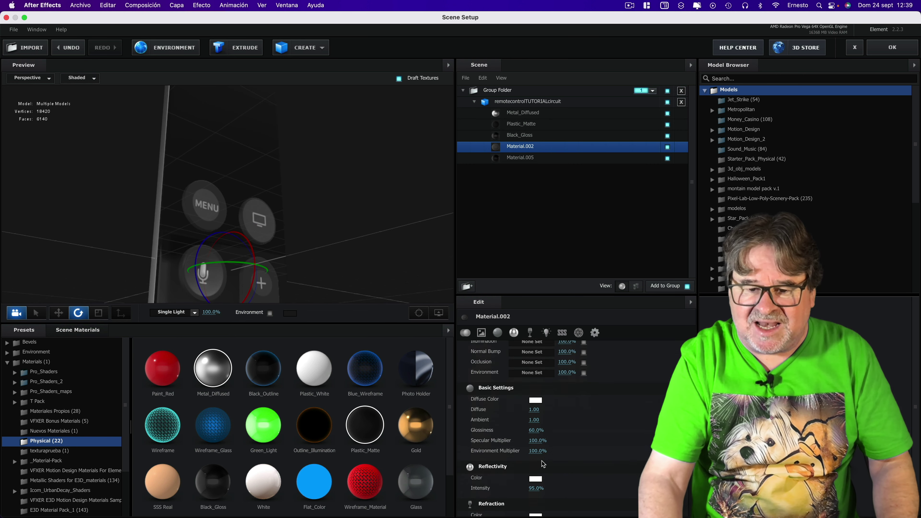
scroll(549, 468, down, 2)
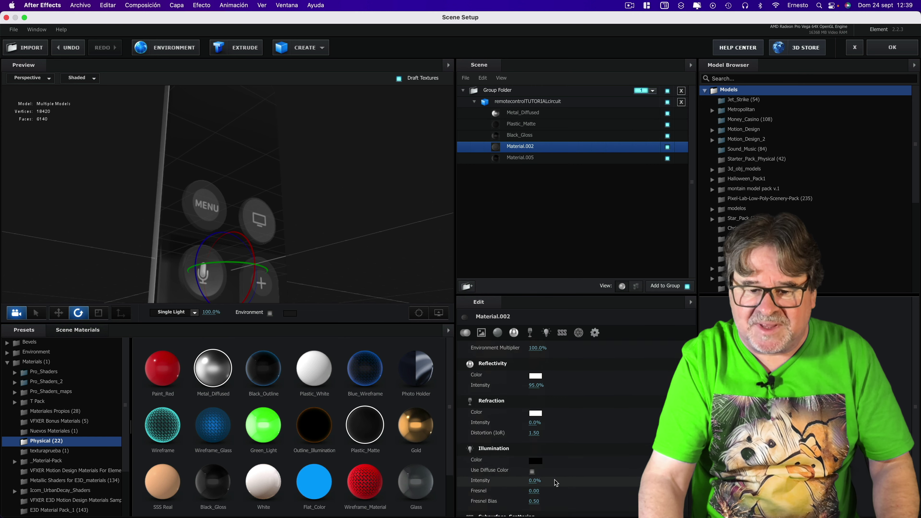
scroll(552, 476, down, 2)
scroll(556, 484, down, 2)
scroll(556, 482, down, 2)
scroll(555, 482, down, 3)
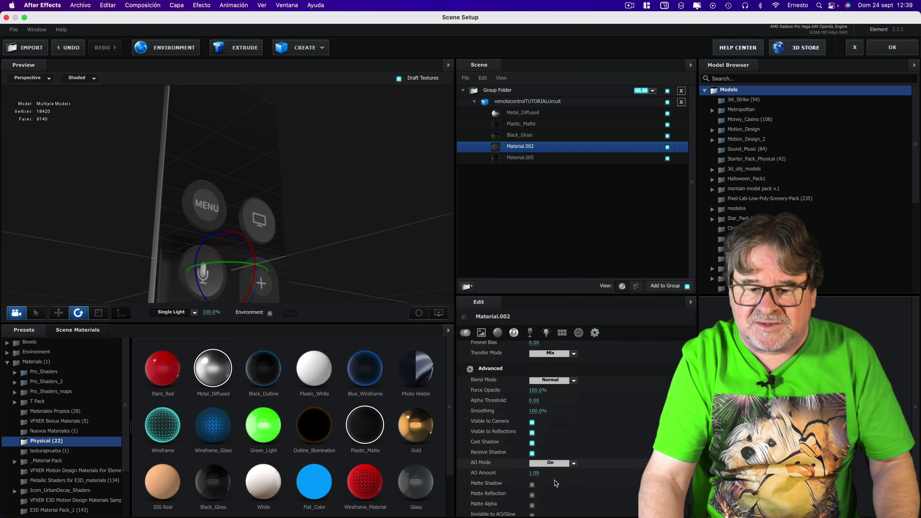
scroll(555, 481, down, 2)
scroll(553, 477, up, 1)
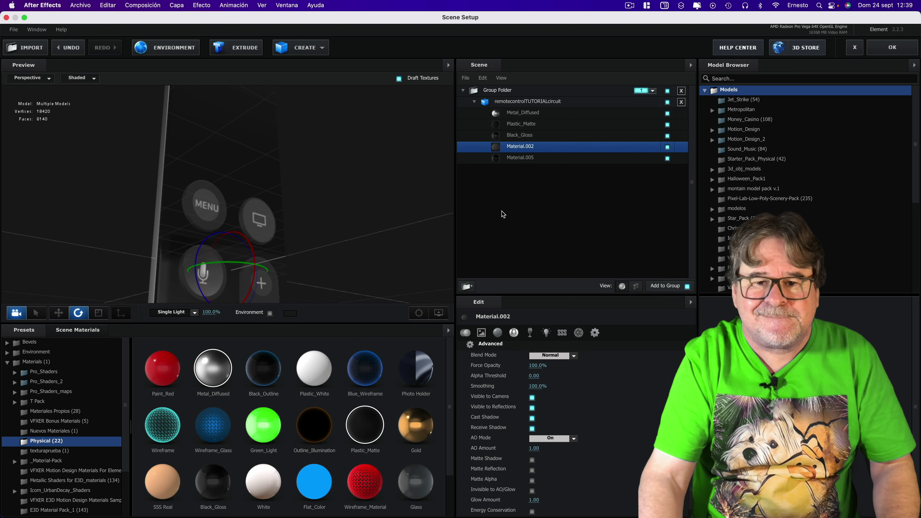
click(517, 157)
click(519, 147)
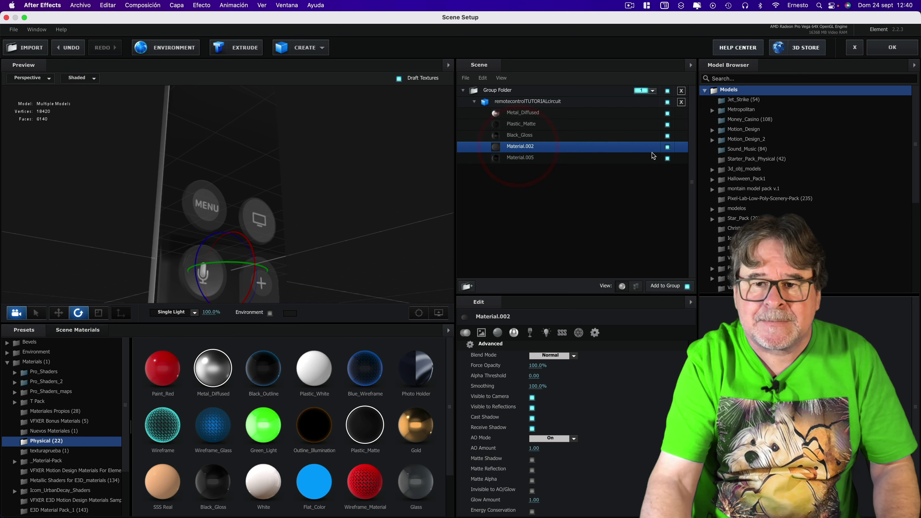
click(667, 147)
click(667, 147)
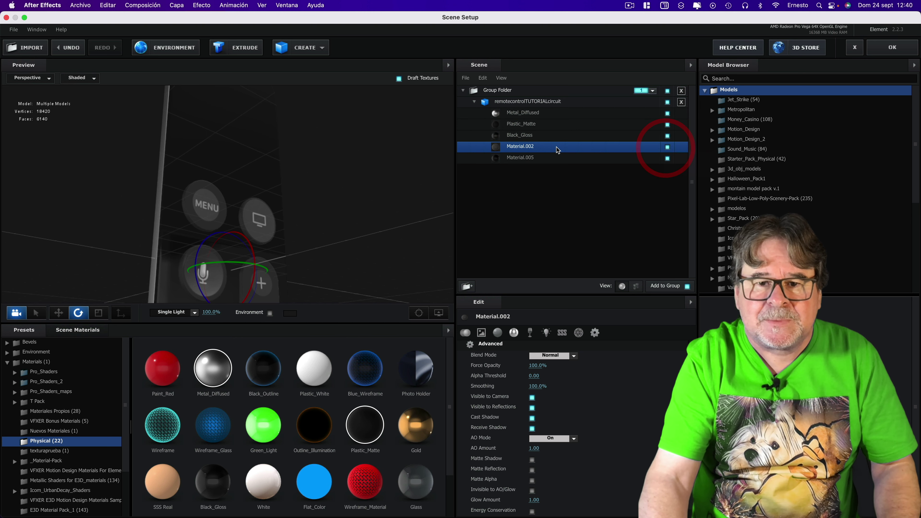
click(541, 147)
scroll(548, 404, up, 10)
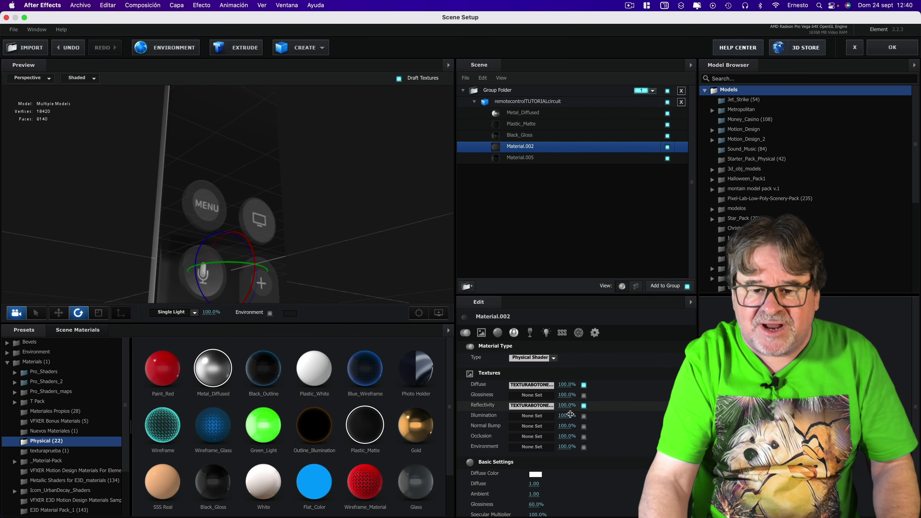
scroll(545, 434, down, 2)
Set the diffuse colour to a near-black grey and adjust the reflectivity intensity
click(535, 440)
click(384, 202)
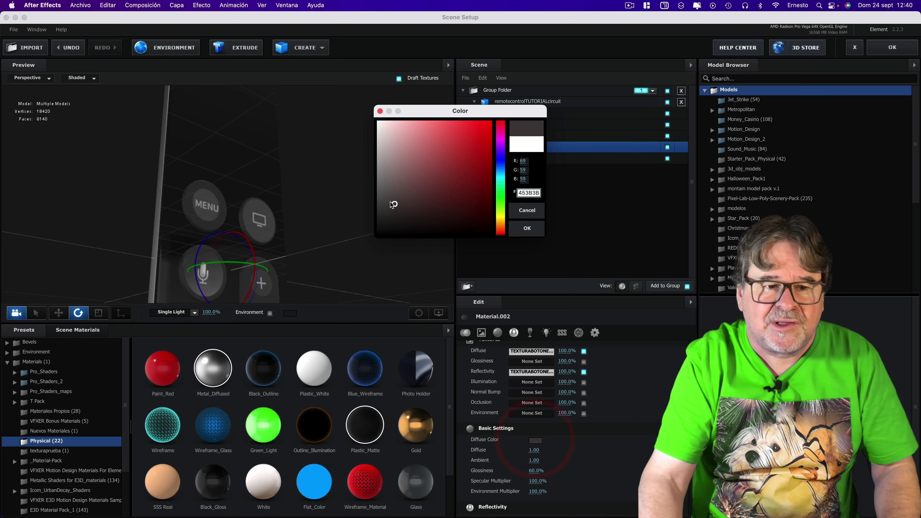
mouse_move(383, 202)
mouse_down()
mouse_move(368, 229)
mouse_move(355, 205)
mouse_move(358, 235)
mouse_up()
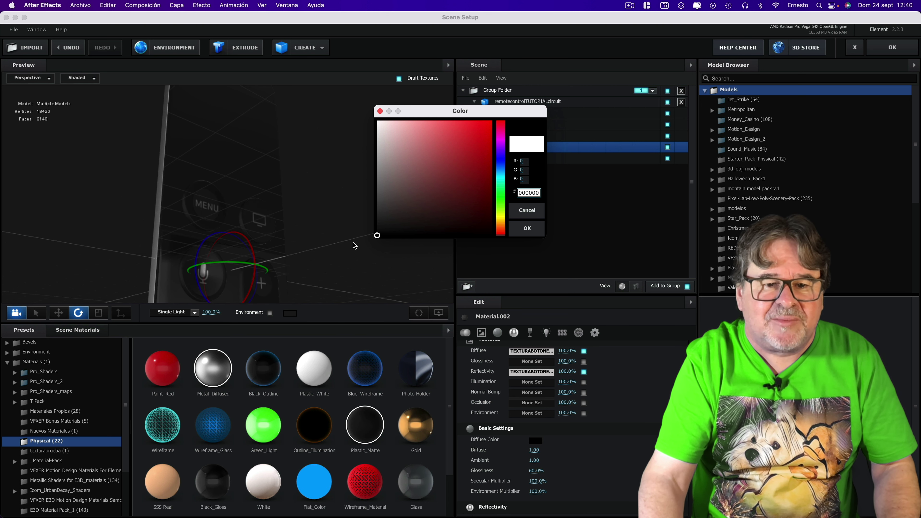
click(527, 227)
scroll(563, 452, down, 3)
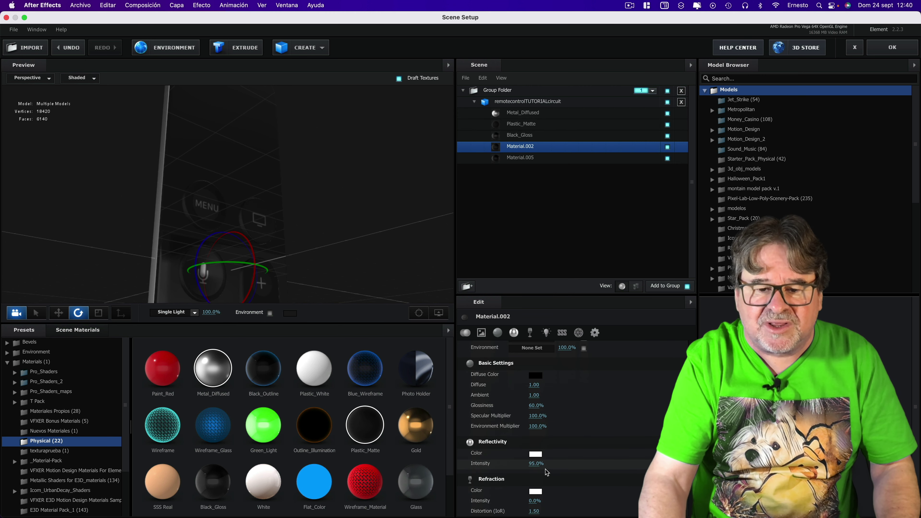
mouse_move(536, 464)
mouse_down()
mouse_move(500, 460)
mouse_move(576, 455)
mouse_up()
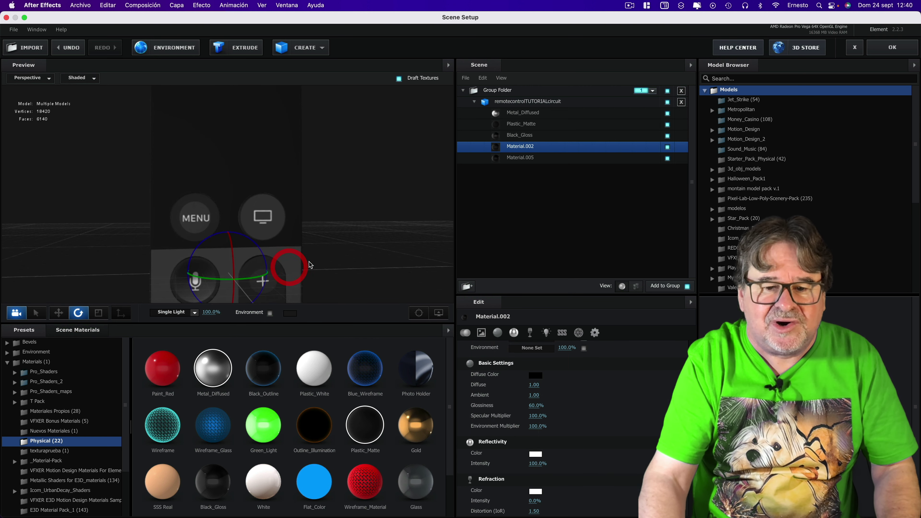
Change the diffuse colour to grey 545454, glossiness to 53% and refraction intensity to 1%
click(535, 375)
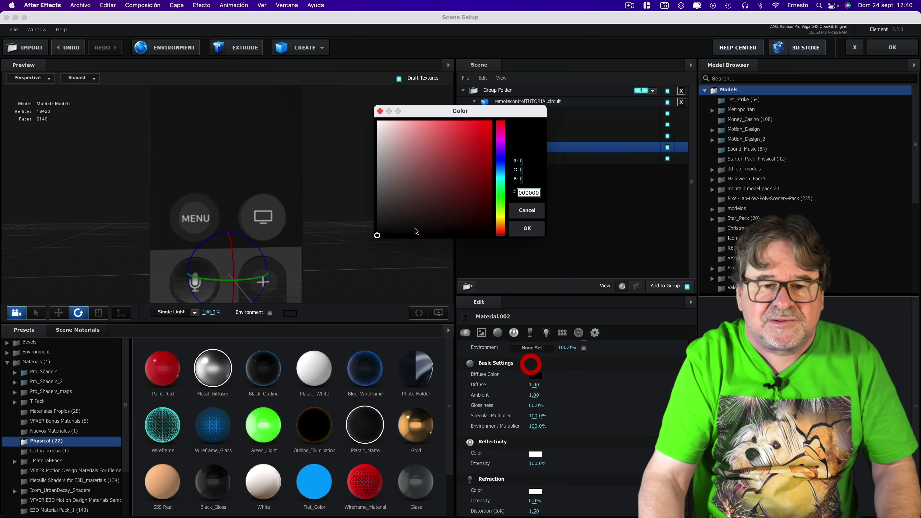
mouse_move(387, 211)
mouse_down()
mouse_move(375, 196)
mouse_move(388, 177)
mouse_move(370, 197)
mouse_up()
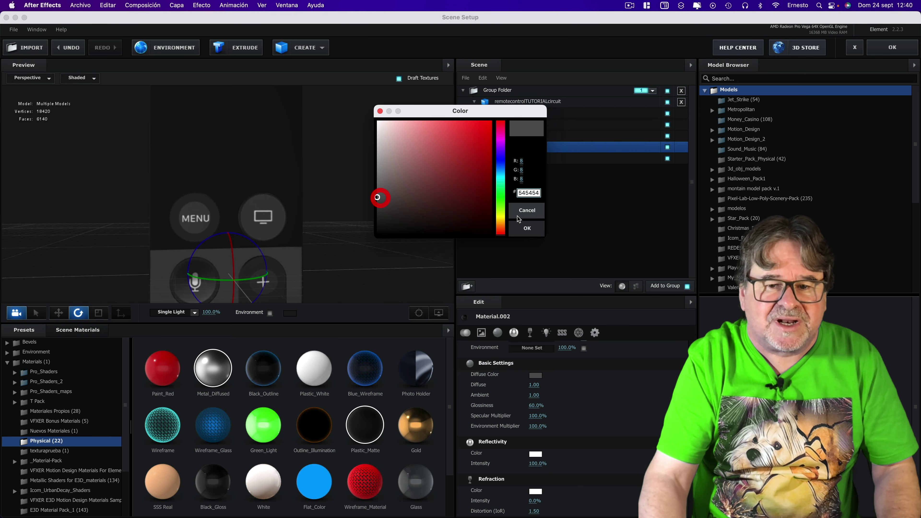
click(526, 229)
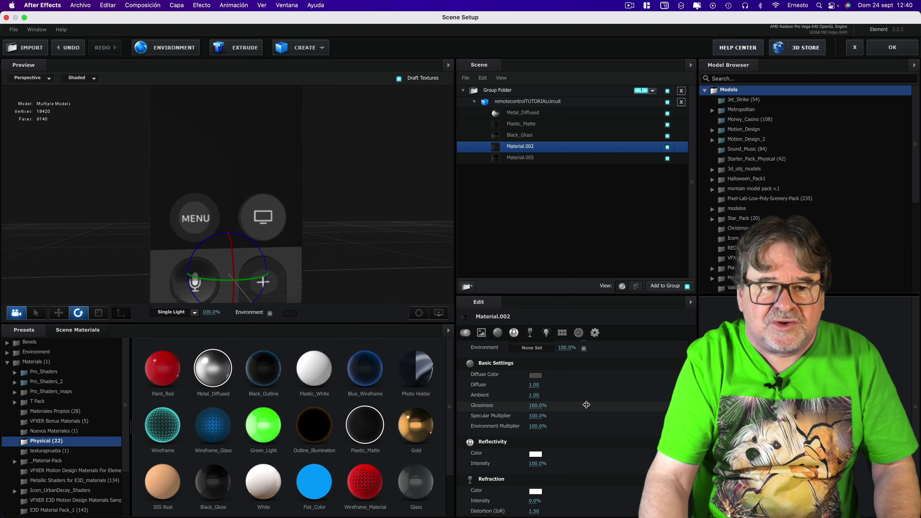
drag(587, 404, 562, 403)
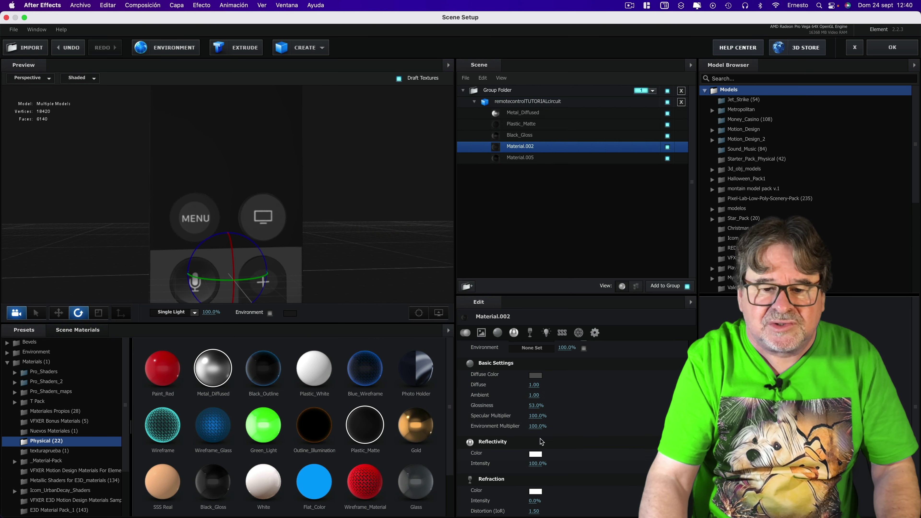
scroll(540, 439, down, 3)
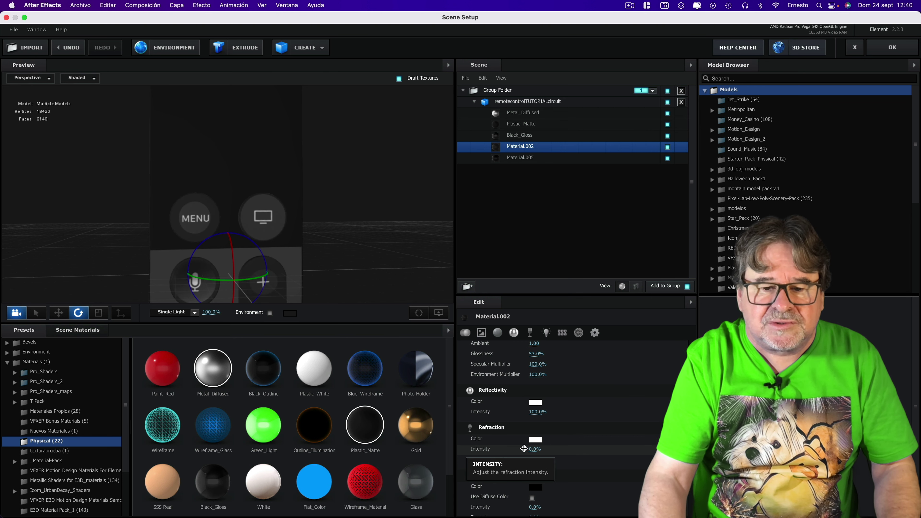
drag(524, 449, 542, 442)
Raise Diffuse to 4.51 and Environment Multiplier to 185% to brighten the material
scroll(541, 442, up, 3)
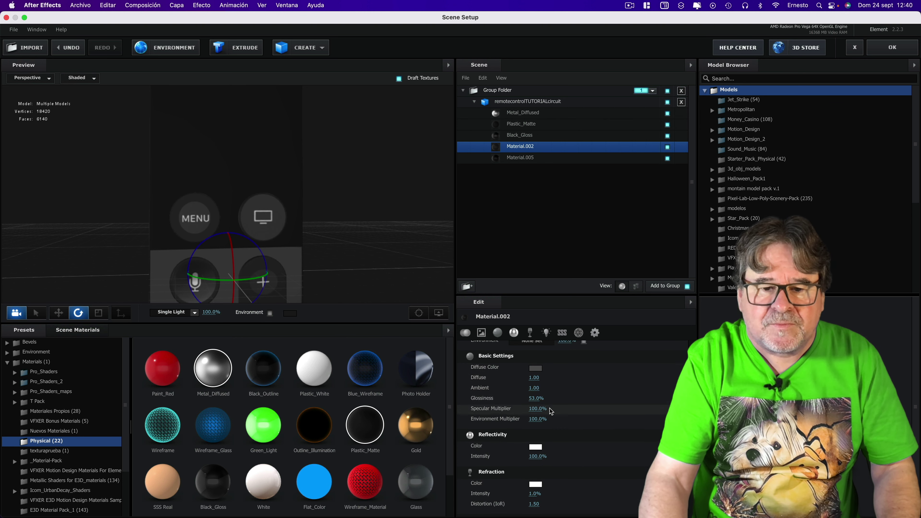
scroll(549, 411, up, 1)
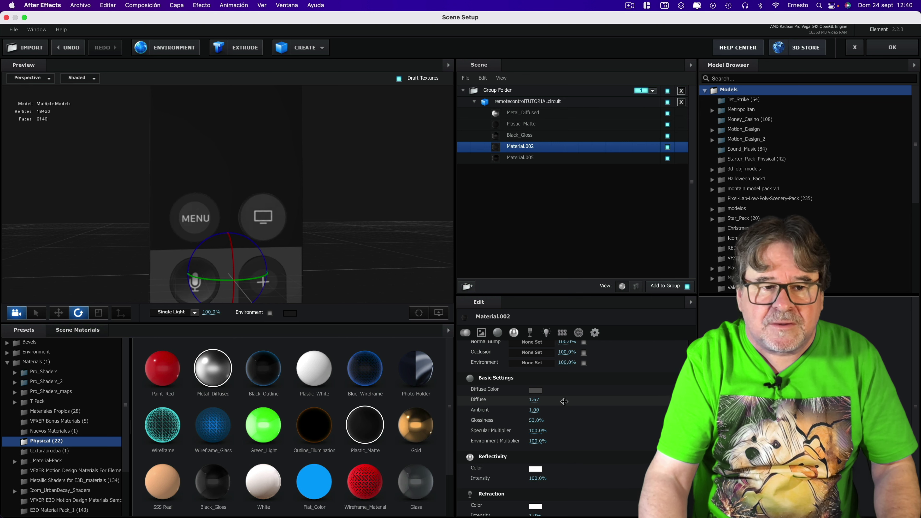
drag(564, 402, 580, 401)
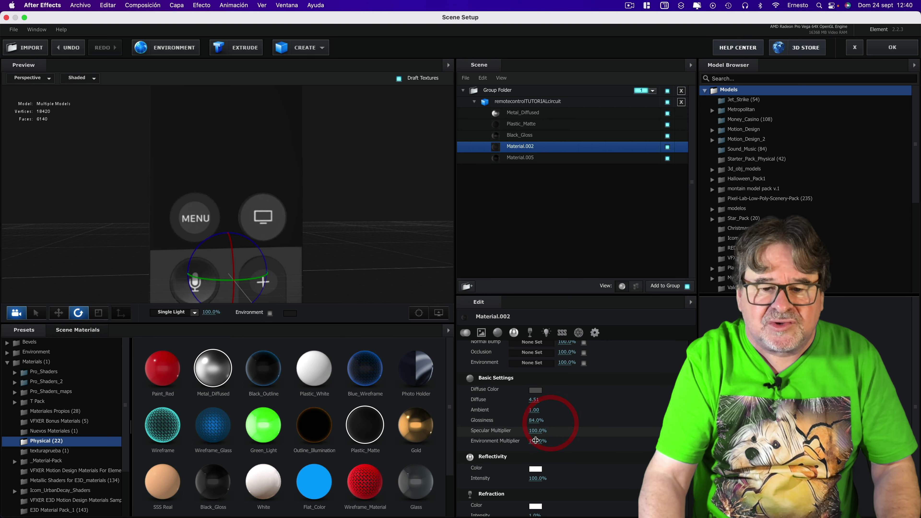
mouse_move(544, 441)
mouse_down()
mouse_move(588, 441)
mouse_move(577, 441)
mouse_up()
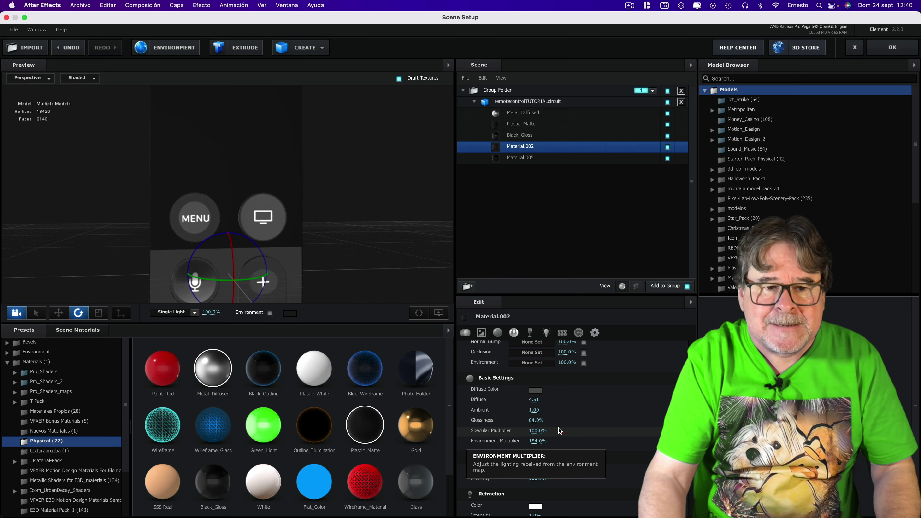
mouse_move(343, 228)
mouse_down()
mouse_move(363, 214)
mouse_move(341, 222)
mouse_up()
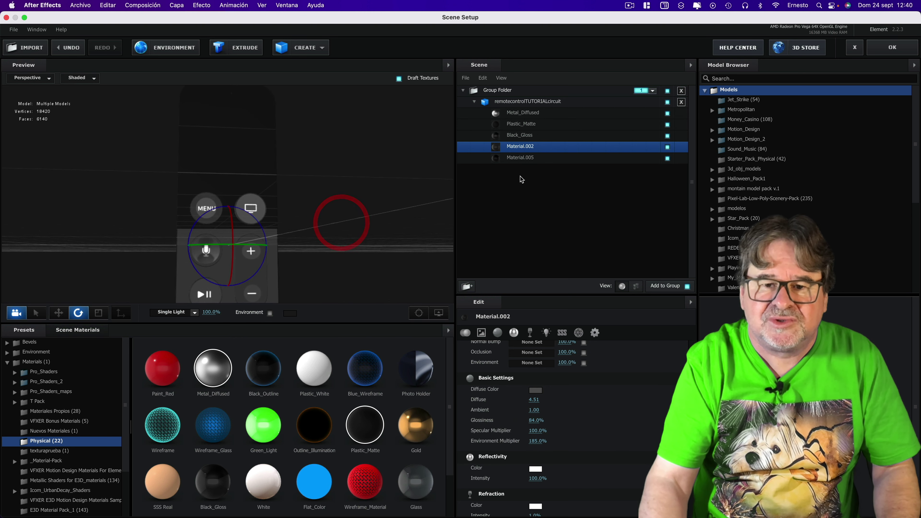
Set the diffuse colour to a neutral grey, 4E4E4E
click(535, 390)
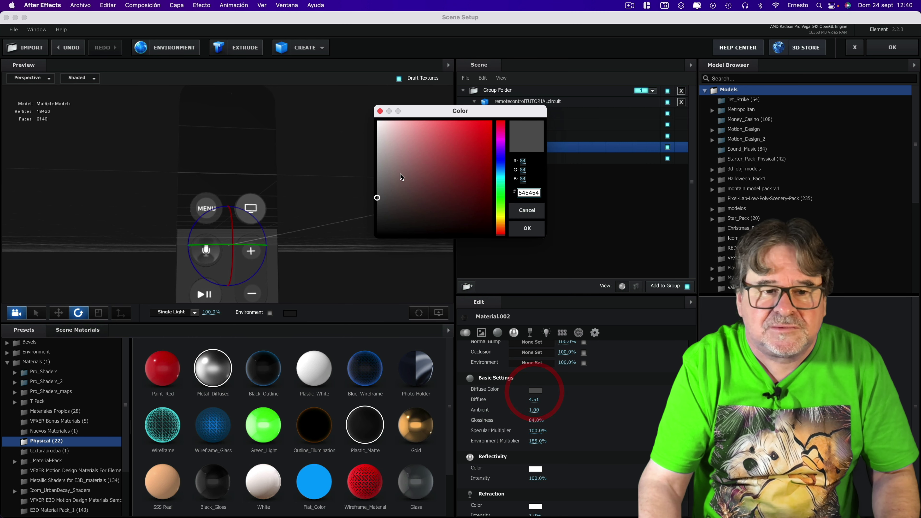
mouse_move(379, 159)
mouse_down()
mouse_move(337, 194)
mouse_move(357, 168)
mouse_move(354, 184)
mouse_move(395, 226)
mouse_up()
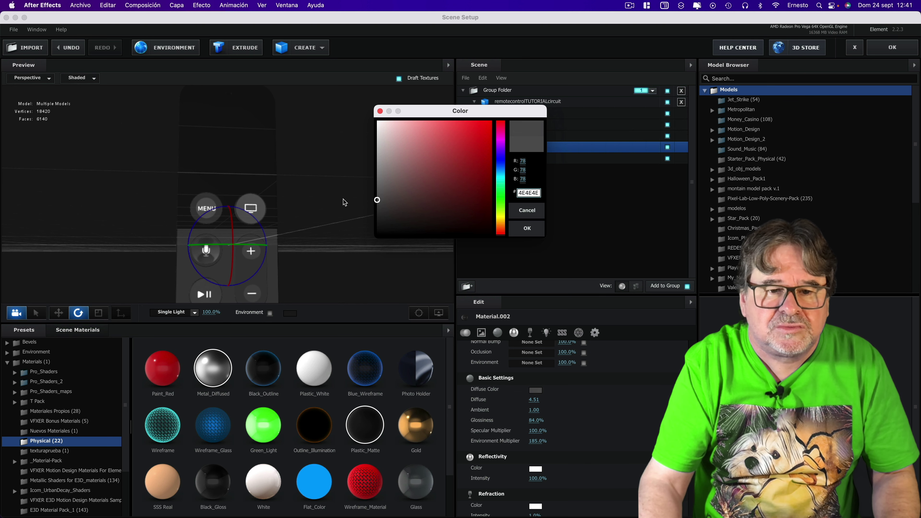
drag(351, 231, 337, 191)
click(526, 229)
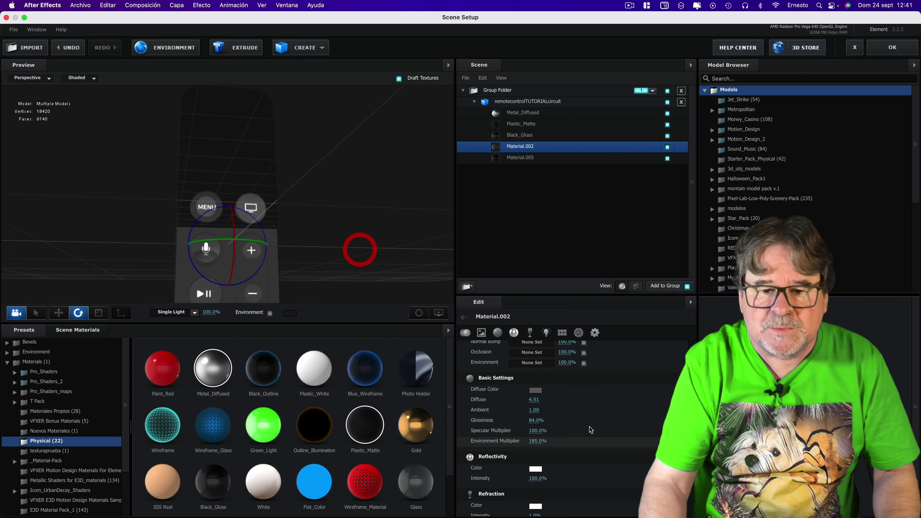
scroll(580, 399, up, 3)
Enable the reflectivity map, raise refraction intensity to 100% and set reflectivity intensity to 67%
click(583, 391)
scroll(580, 403, down, 2)
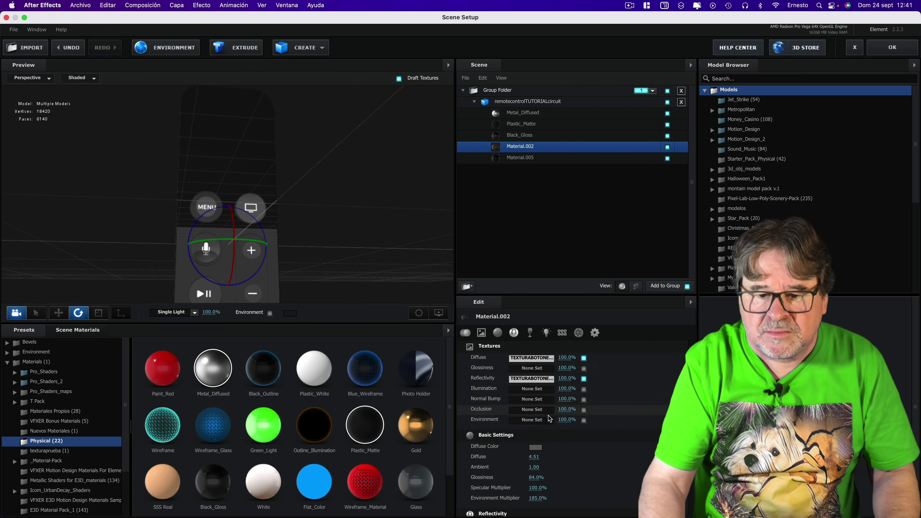
scroll(577, 443, down, 2)
scroll(548, 442, down, 2)
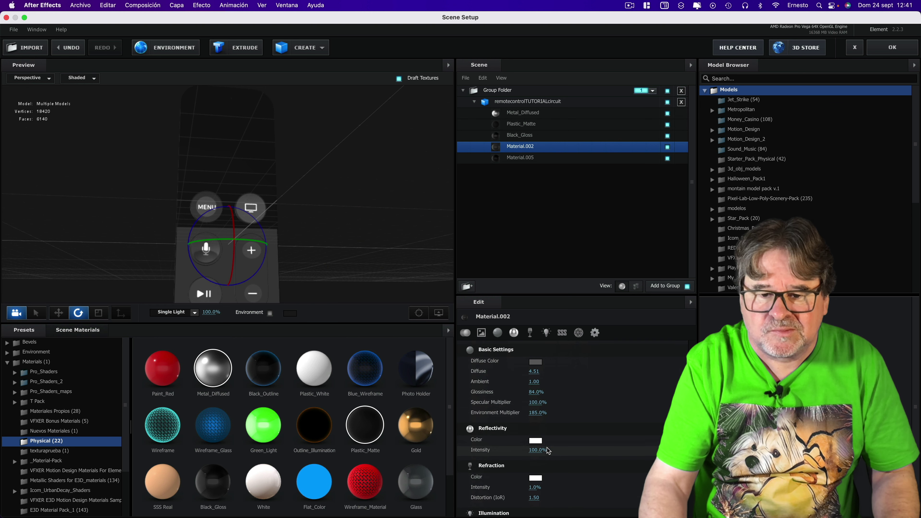
scroll(549, 455, down, 1)
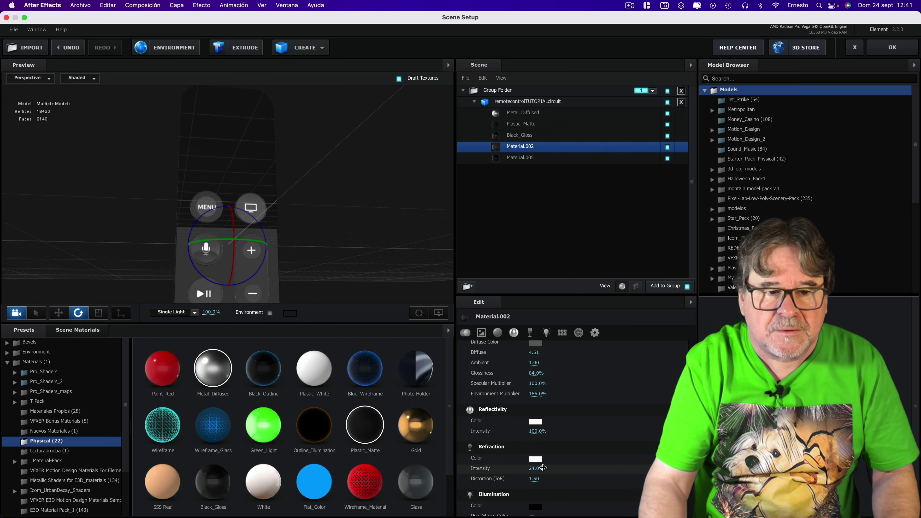
drag(543, 467, 631, 470)
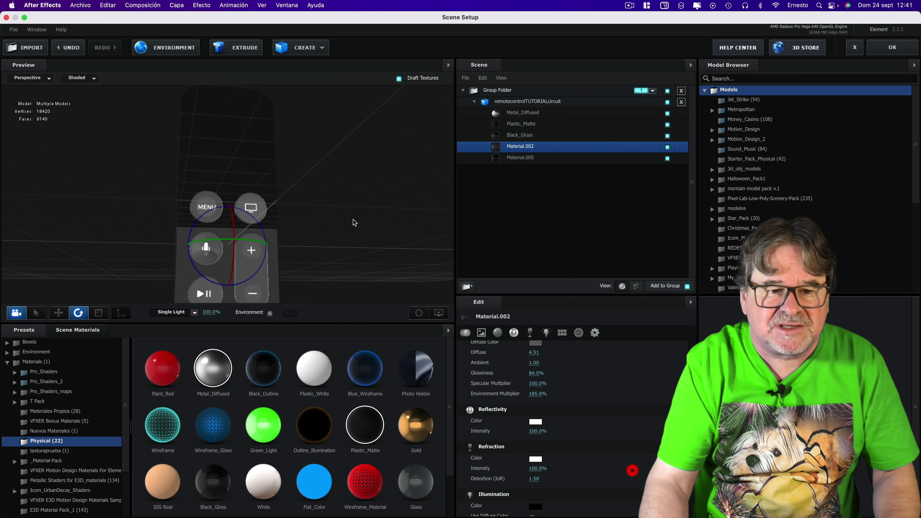
mouse_move(354, 220)
mouse_down()
mouse_move(327, 217)
mouse_move(336, 198)
mouse_up()
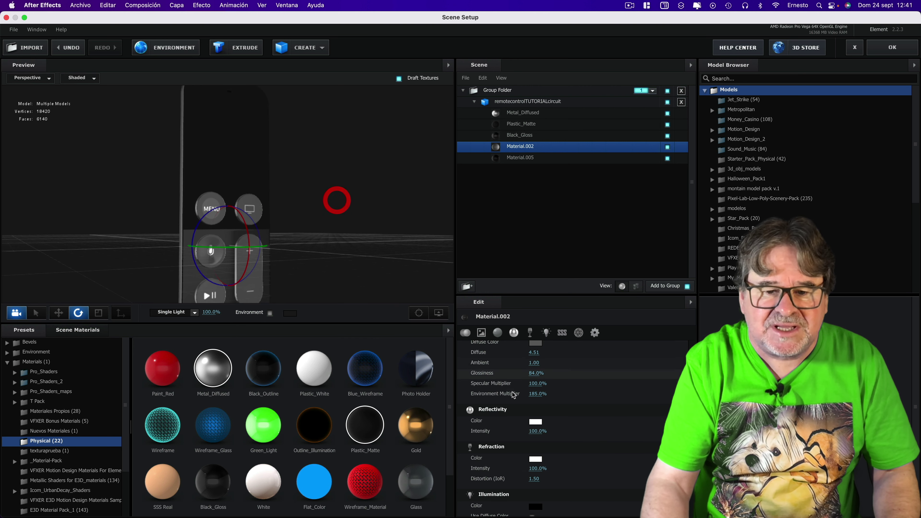
drag(521, 430, 492, 429)
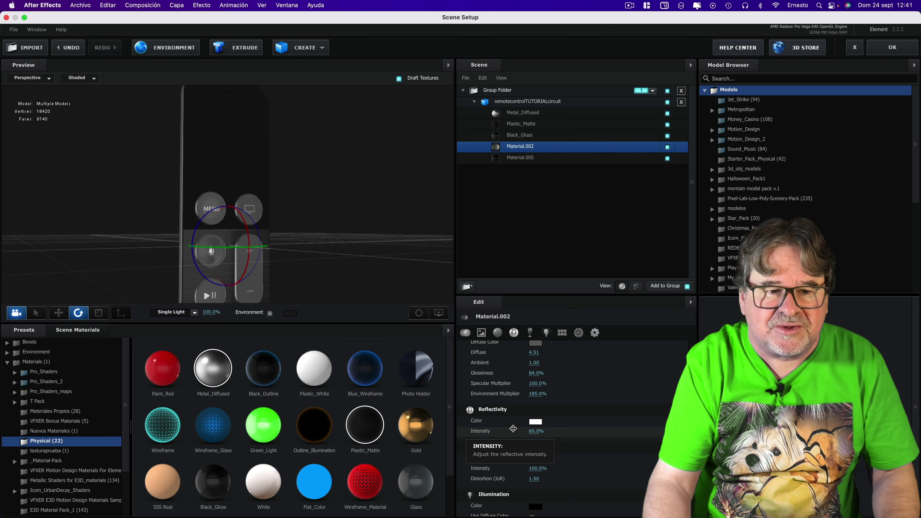
drag(516, 428, 519, 428)
drag(309, 209, 333, 231)
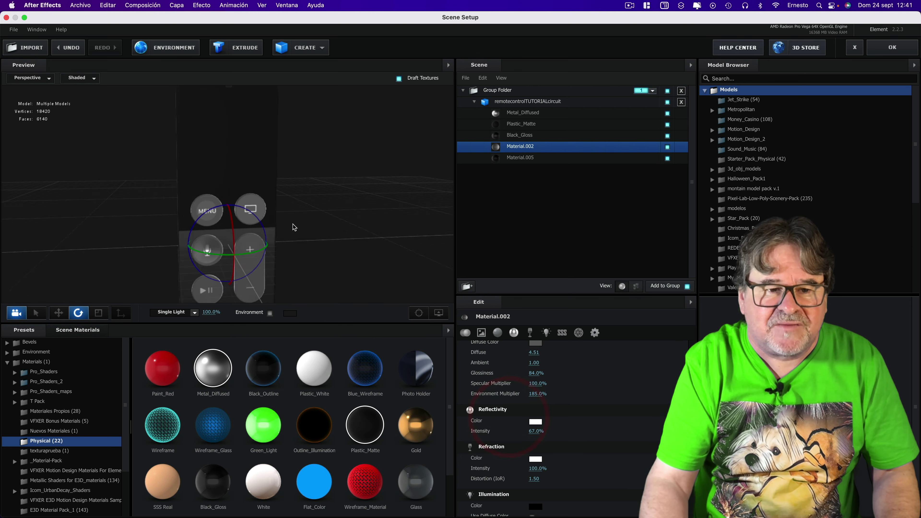
Copy the reflectivity buttons texture into the empty Glossiness slot
scroll(562, 355, up, 3)
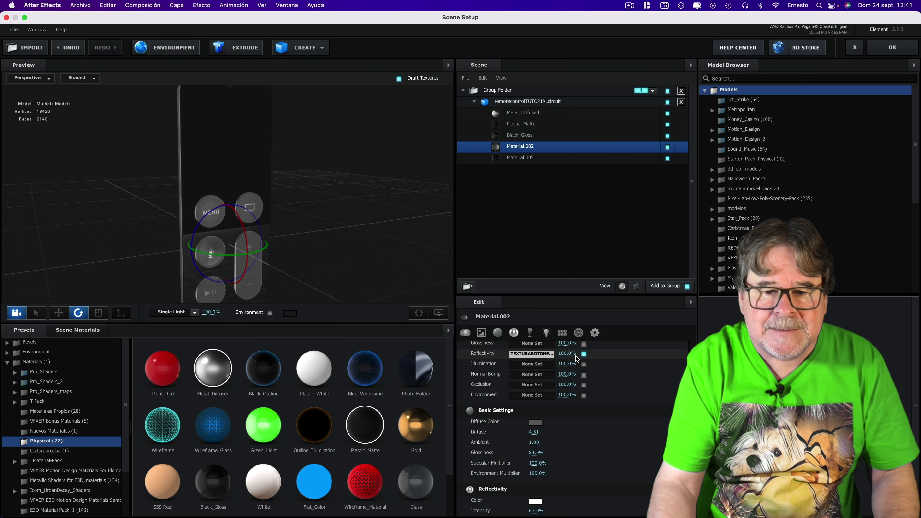
scroll(558, 374, up, 2)
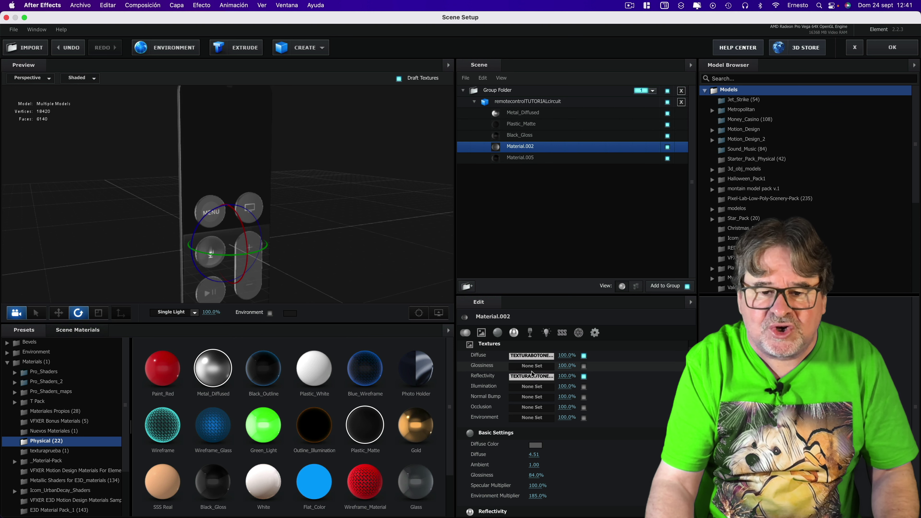
click(531, 377)
click(540, 398)
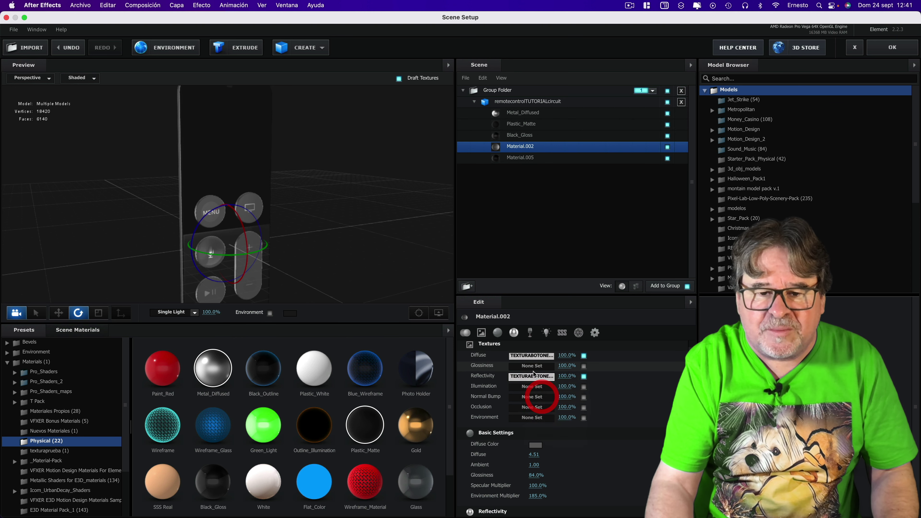
click(532, 366)
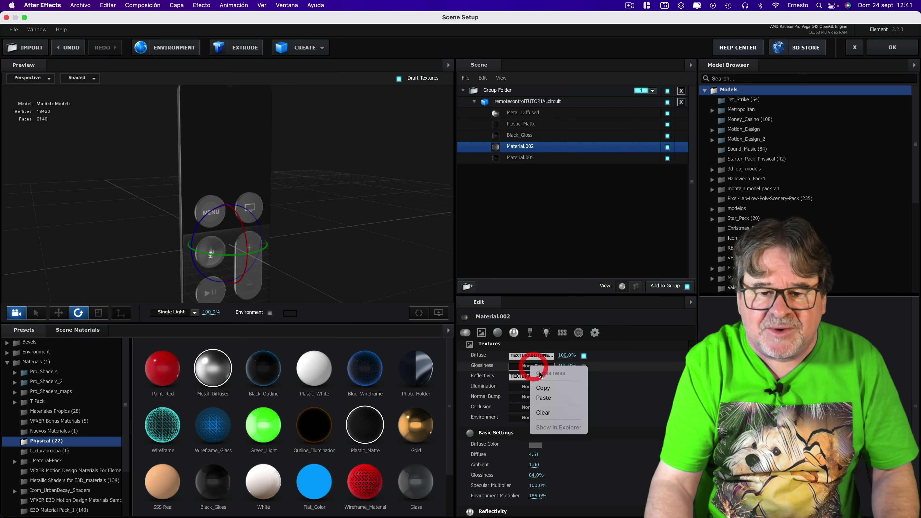
click(542, 398)
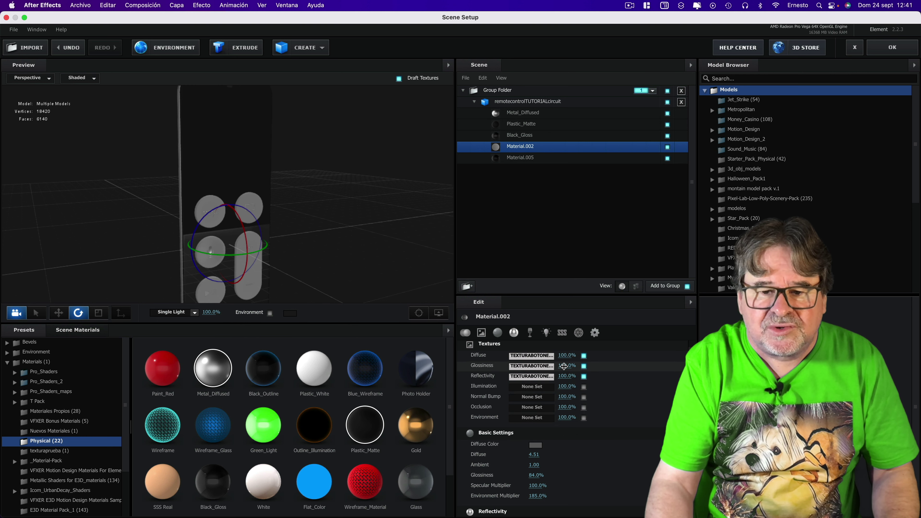
Set the glossiness texture strength to 50% and base glossiness to 100%
mouse_move(542, 362)
mouse_down()
mouse_move(527, 362)
mouse_move(540, 361)
mouse_up()
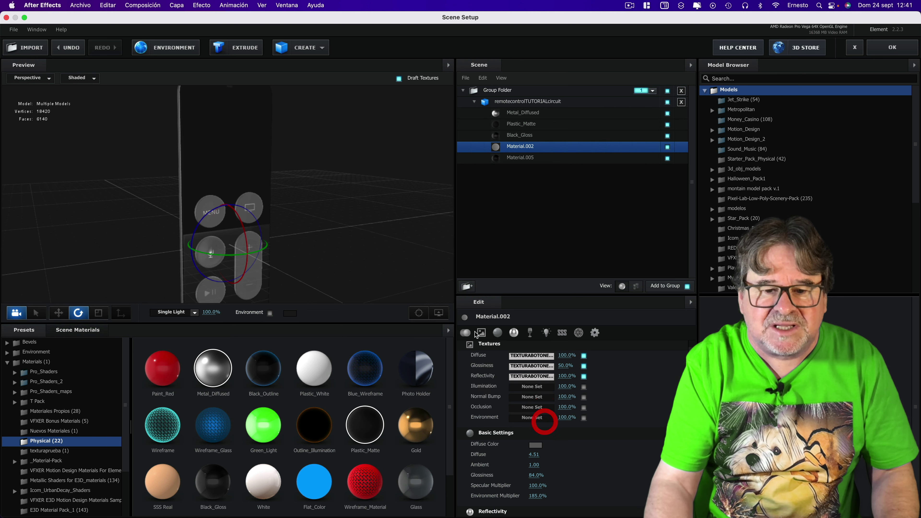
scroll(540, 461, down, 3)
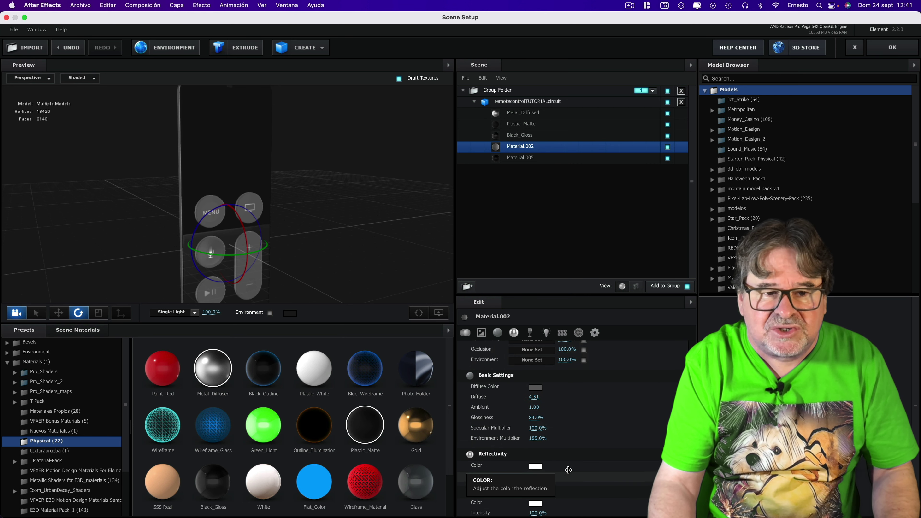
click(568, 470)
mouse_move(307, 242)
mouse_down()
mouse_move(308, 215)
mouse_move(328, 246)
mouse_up()
scroll(552, 429, up, 3)
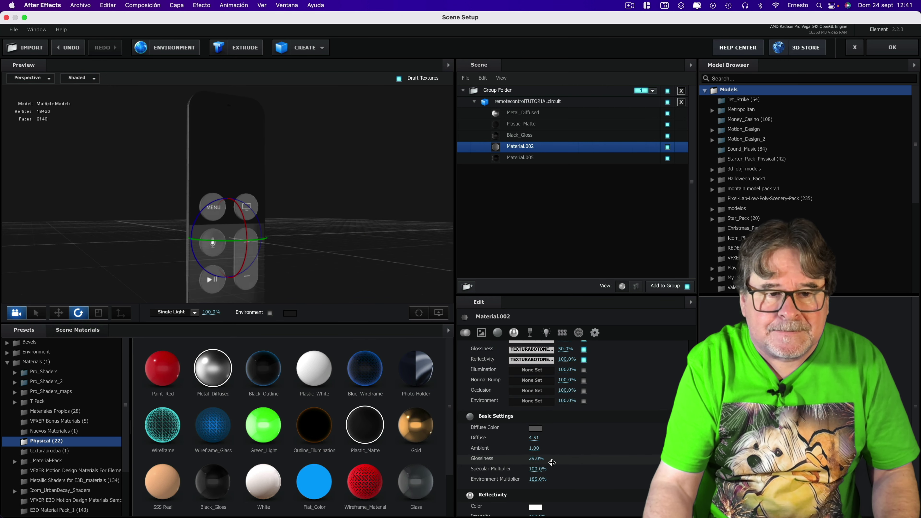
drag(552, 463, 584, 463)
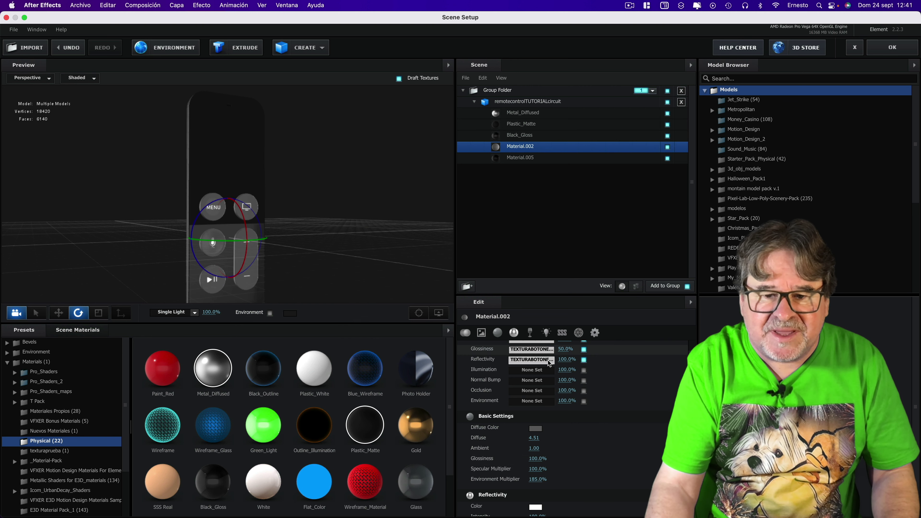
Make Material.002's diffuse colour black (000000)
scroll(549, 364, up, 2)
click(535, 454)
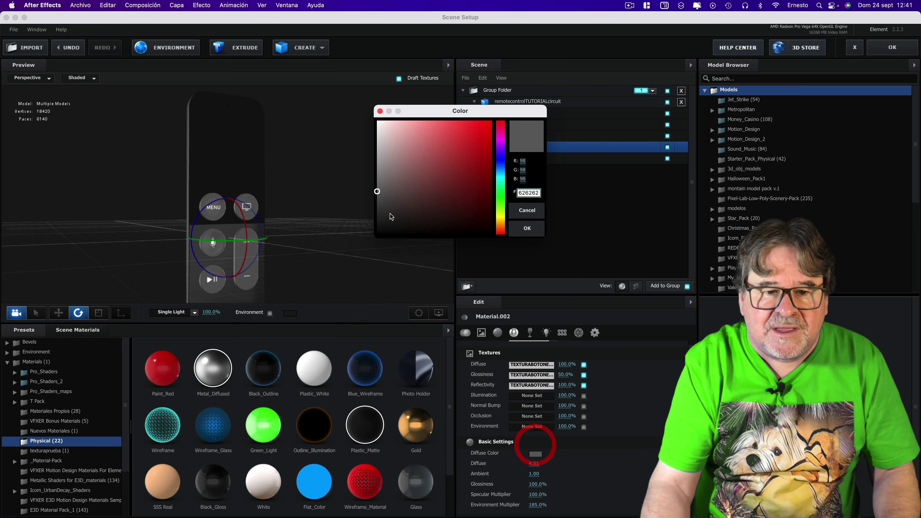
mouse_move(391, 216)
mouse_down()
mouse_move(354, 118)
mouse_move(347, 242)
mouse_up()
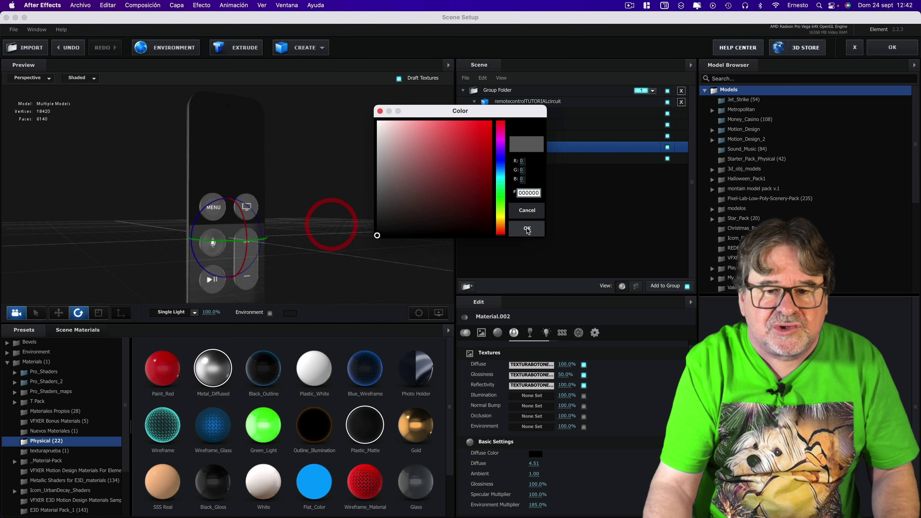
click(515, 227)
Lower Material.002's reflectivity intensity from 100% to 28%
scroll(289, 221, up, 3)
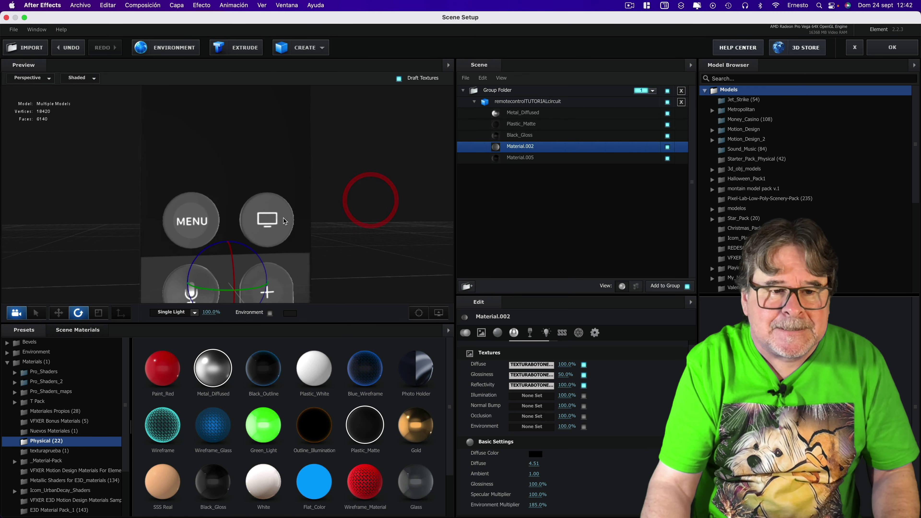
mouse_move(304, 200)
mouse_down()
mouse_move(329, 176)
mouse_move(321, 167)
mouse_up()
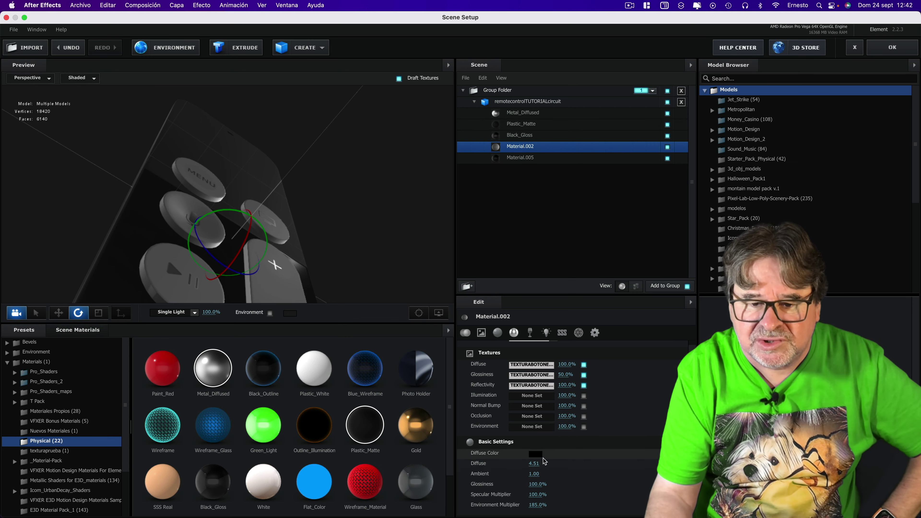
scroll(536, 468, down, 5)
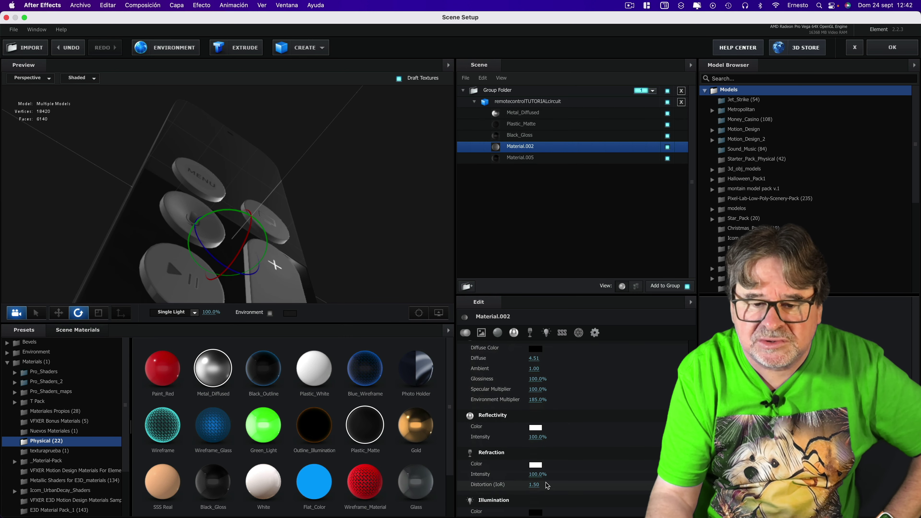
scroll(536, 490, down, 3)
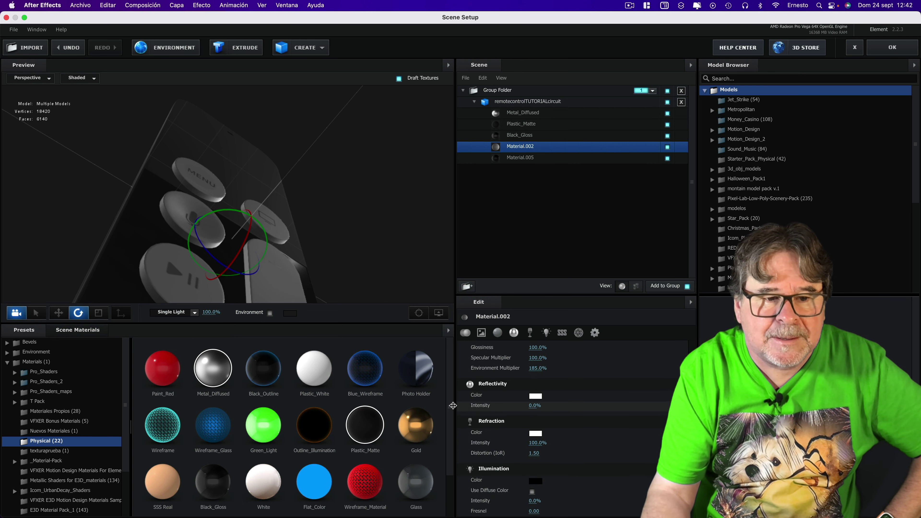
drag(371, 406, 434, 403)
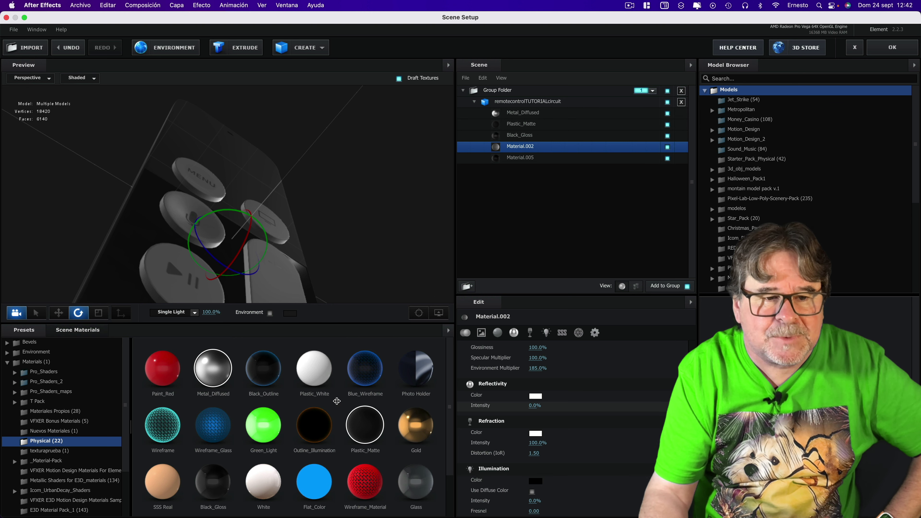
drag(337, 401, 380, 399)
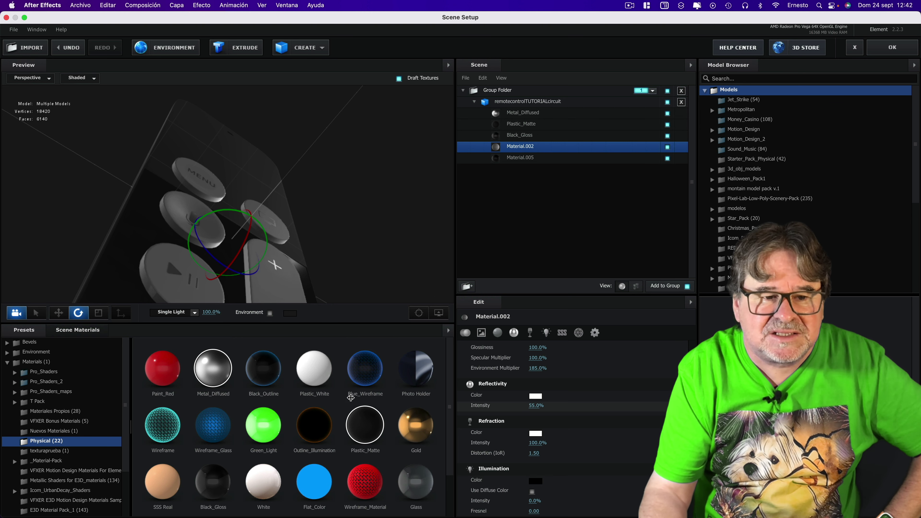
mouse_move(298, 232)
mouse_down()
mouse_move(291, 262)
mouse_move(359, 297)
mouse_up()
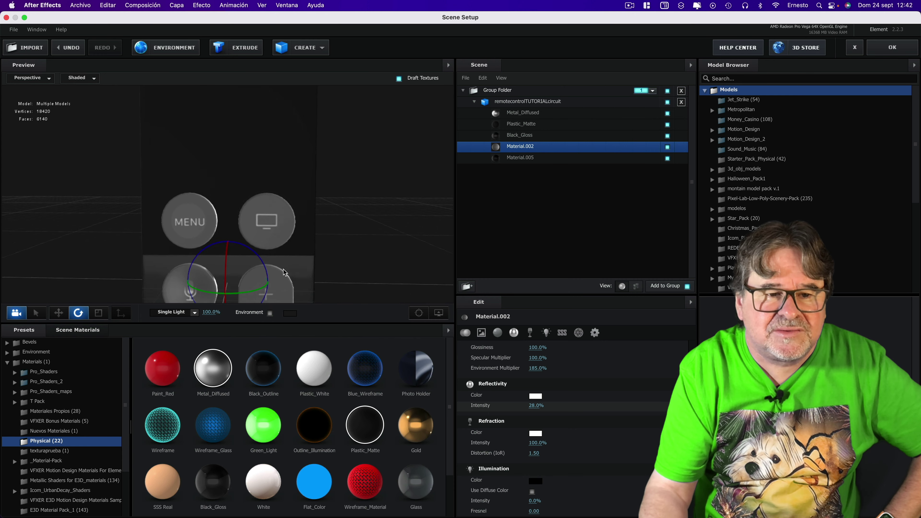
click(481, 332)
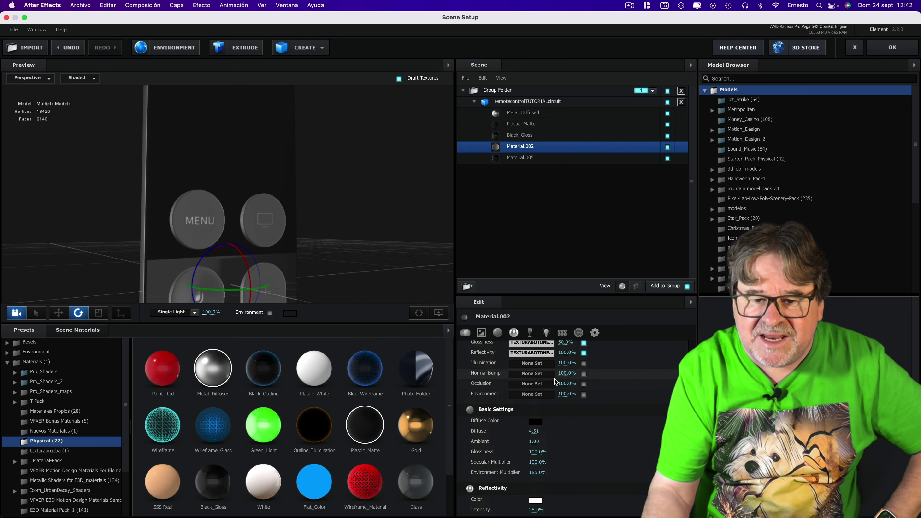
scroll(547, 362, up, 1)
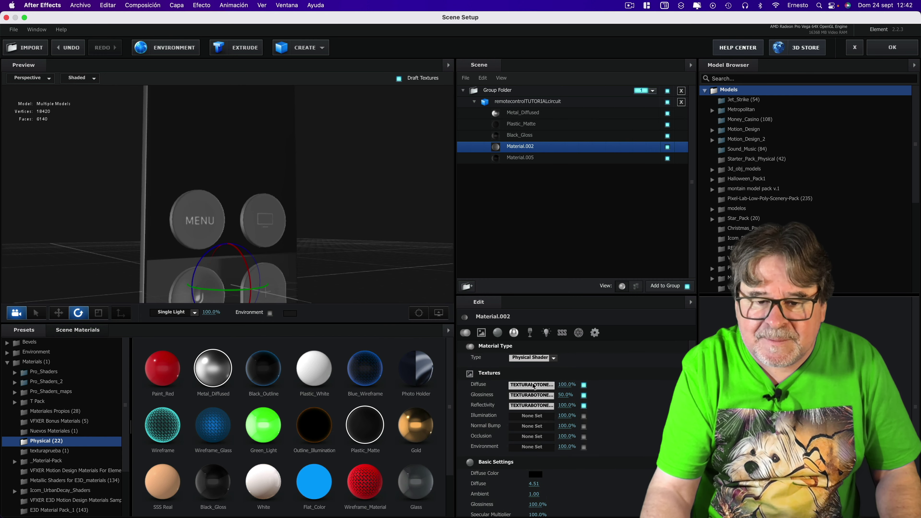
Set the diffuse button texture to -22% contrast, 41% brightness and 40% saturation
click(533, 388)
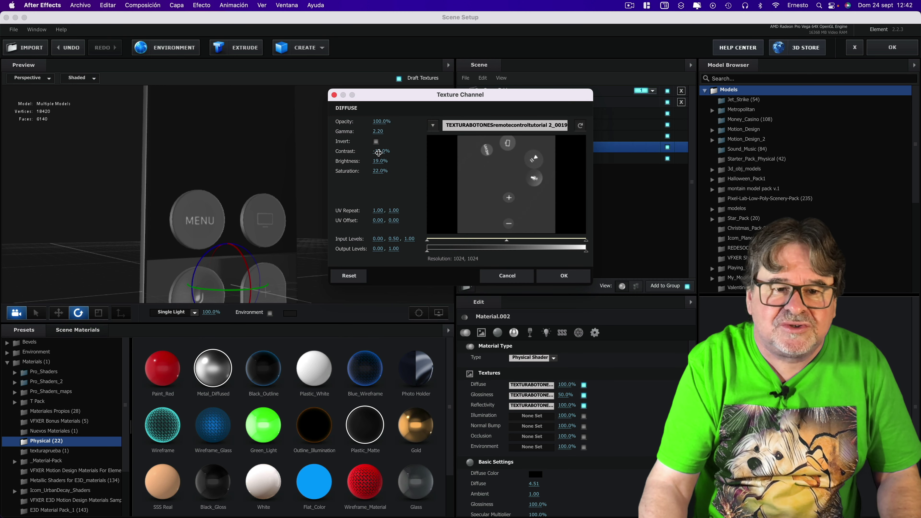
mouse_move(380, 151)
mouse_down()
mouse_move(405, 155)
mouse_move(379, 154)
mouse_up()
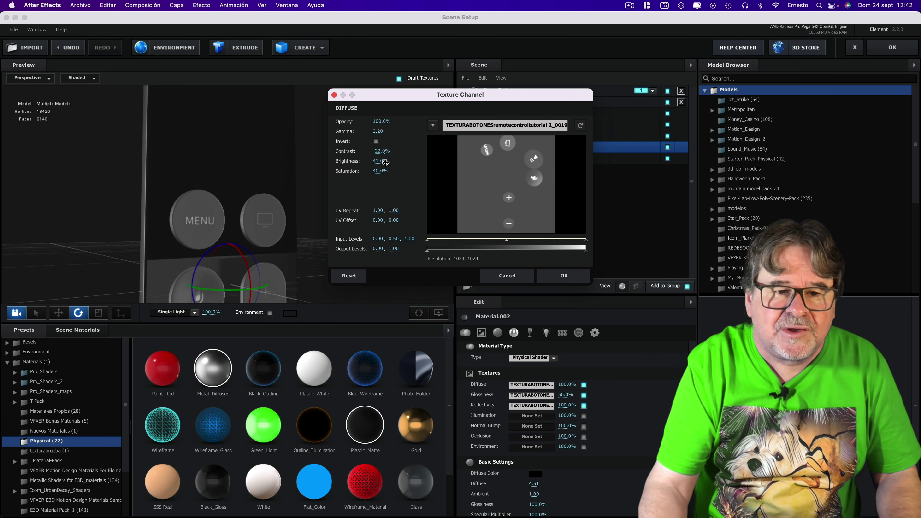
drag(377, 162, 387, 162)
click(563, 276)
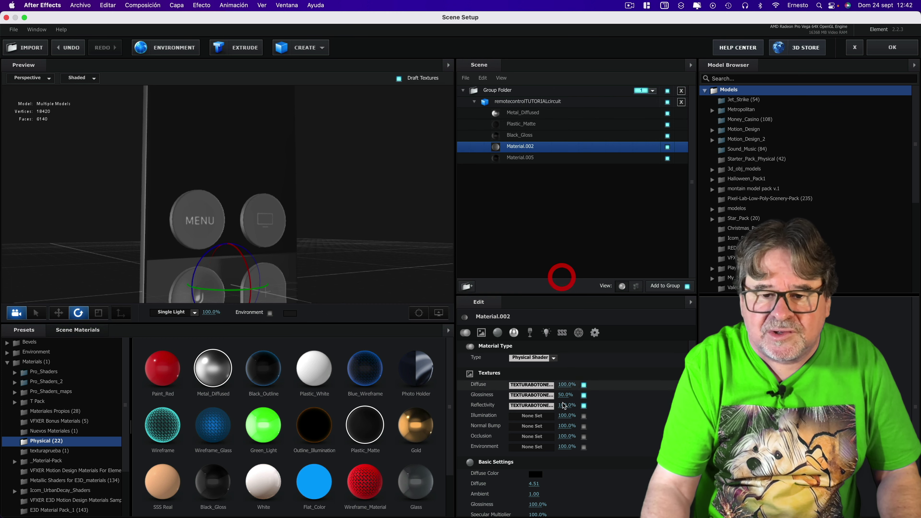
Tune the reflectivity button texture to 72% contrast and 23% brightness
click(533, 406)
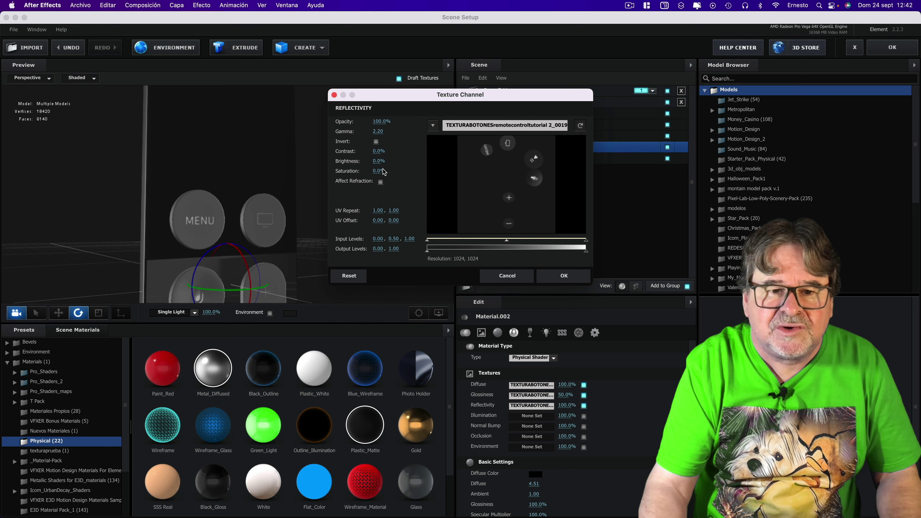
drag(377, 152, 393, 152)
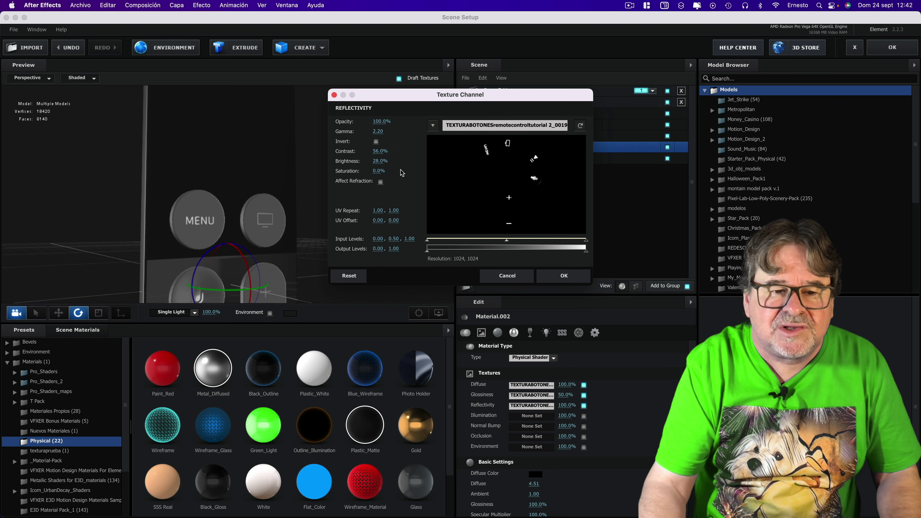
key(Return)
mouse_move(376, 232)
mouse_down()
mouse_move(304, 241)
mouse_move(384, 210)
mouse_up()
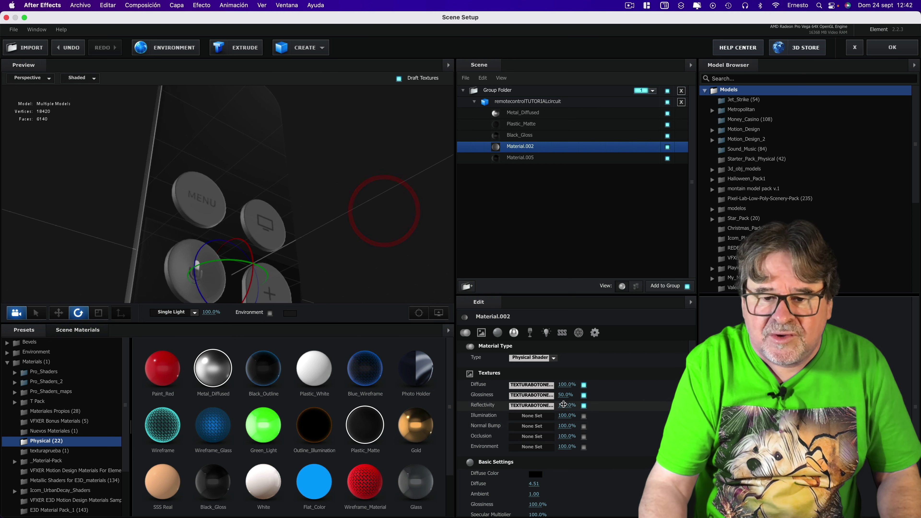
click(540, 409)
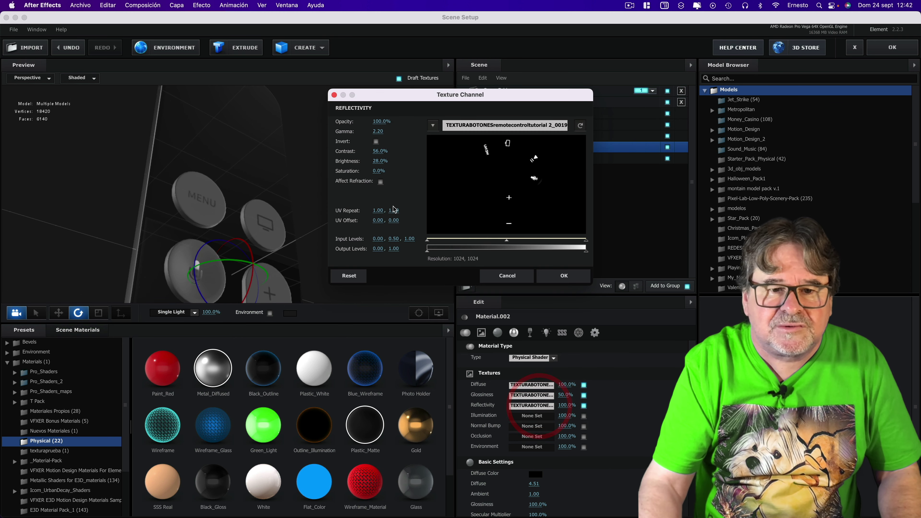
drag(378, 151, 387, 149)
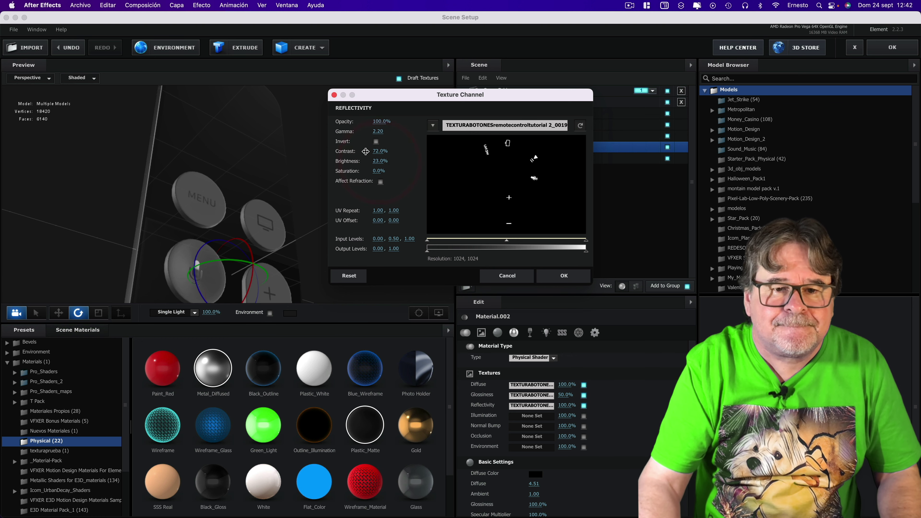
click(563, 275)
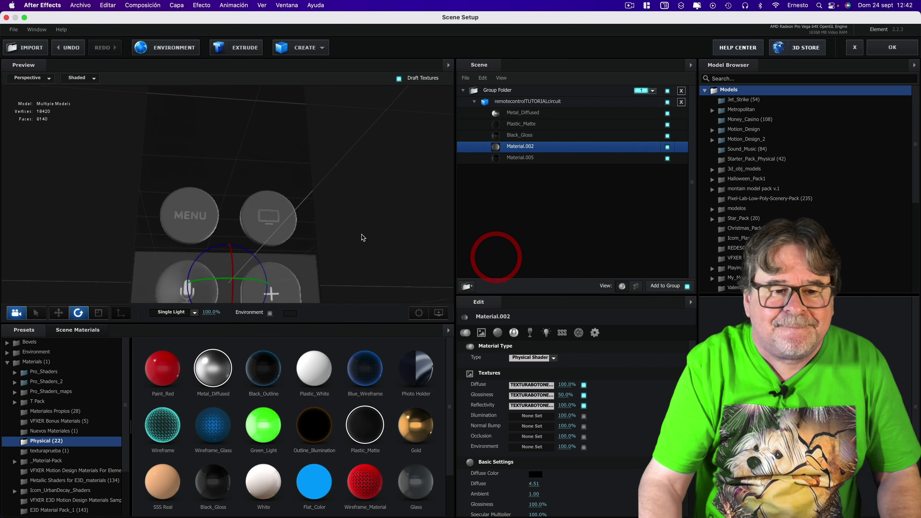
Set Material.002's Diffuse to 5.29, Ambient to 2.13 and Environment Multiplier to 178%
mouse_move(374, 251)
mouse_down()
mouse_move(360, 219)
mouse_move(371, 217)
mouse_up()
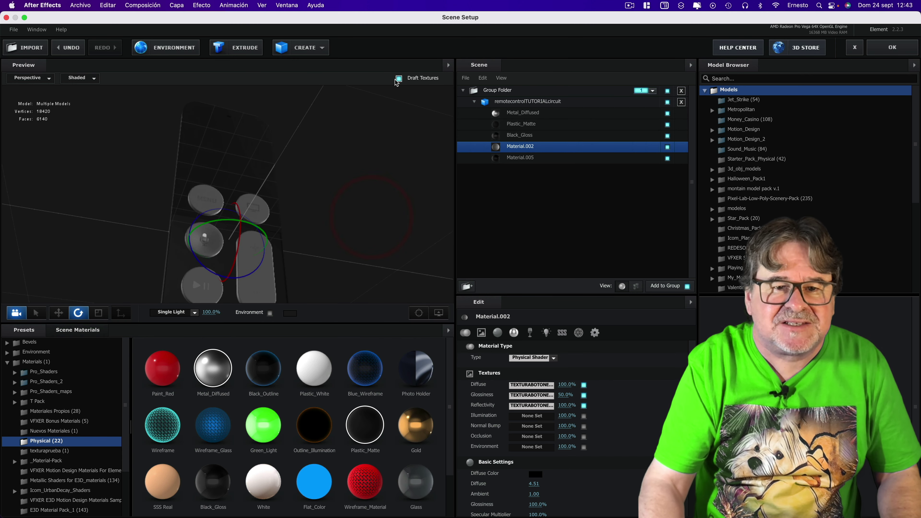
mouse_move(379, 143)
mouse_down()
mouse_move(347, 252)
mouse_move(382, 199)
mouse_up()
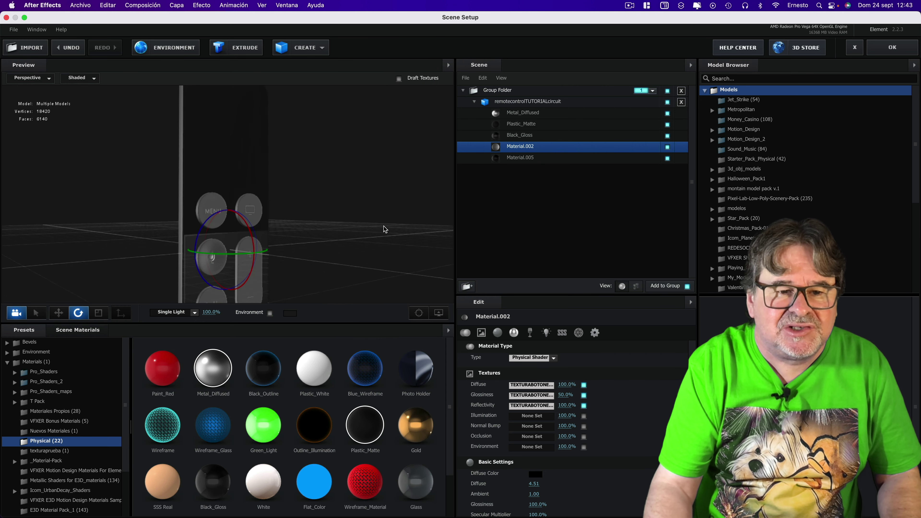
click(457, 364)
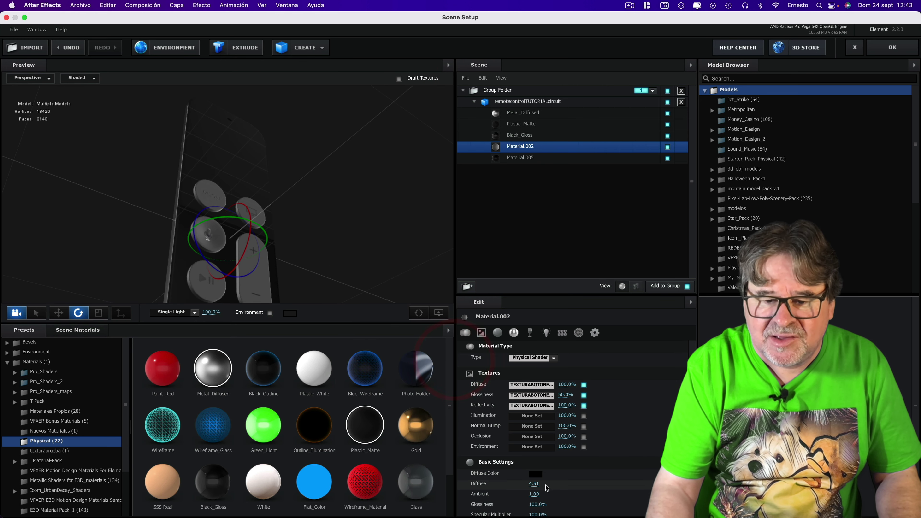
scroll(533, 453, down, 1)
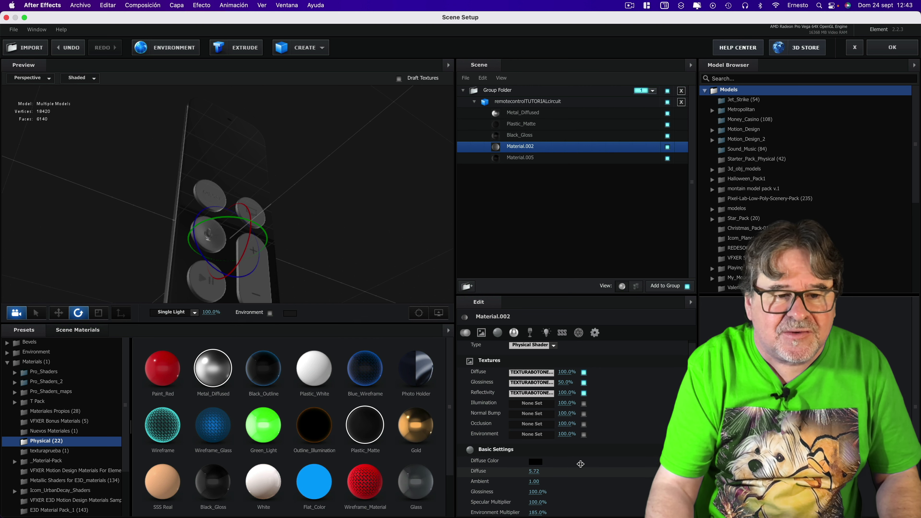
mouse_move(570, 467)
mouse_down()
mouse_move(555, 469)
mouse_move(576, 484)
mouse_up()
scroll(537, 453, down, 5)
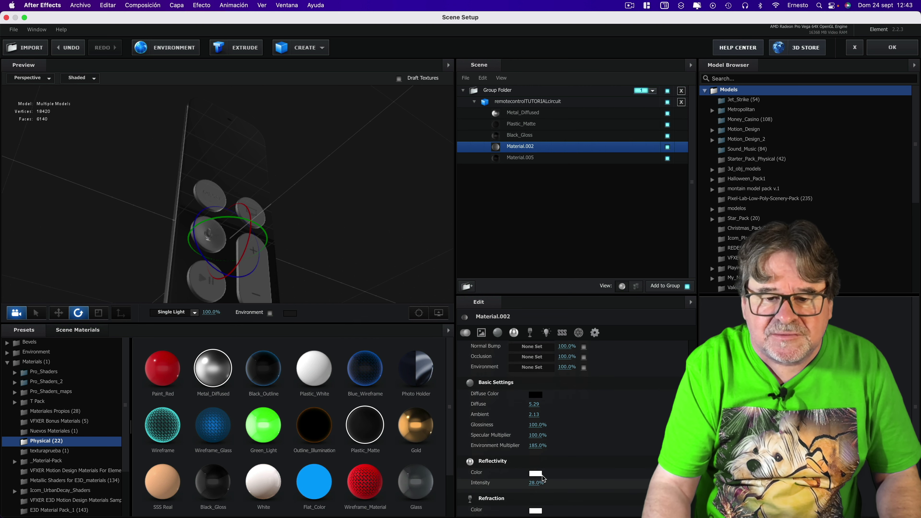
drag(467, 445, 539, 437)
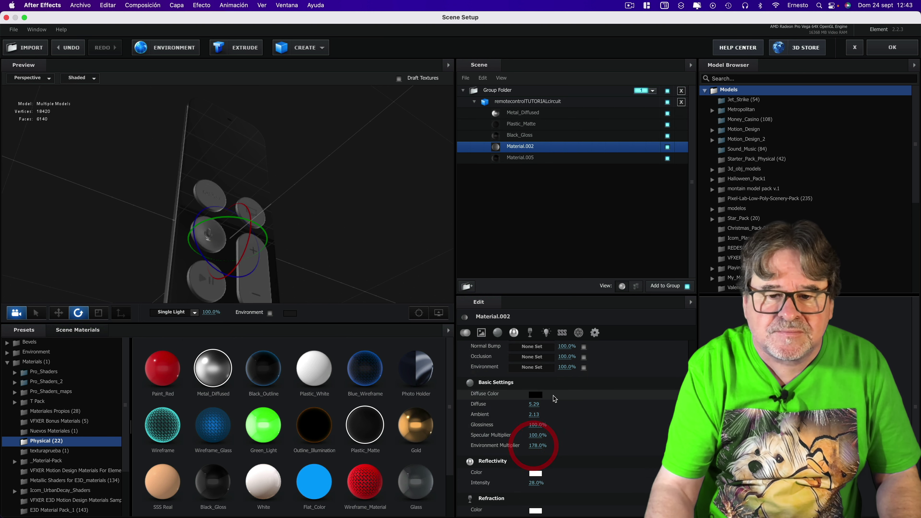
scroll(539, 436, up, 4)
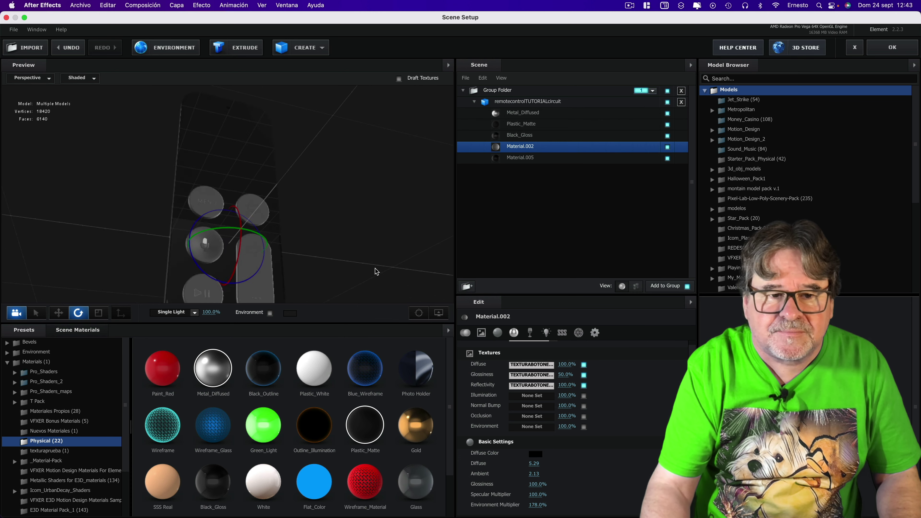
Lower the Glossiness texture, raise Reflectivity Intensity to 47%, and close Scene Setup with OK
drag(375, 270, 376, 285)
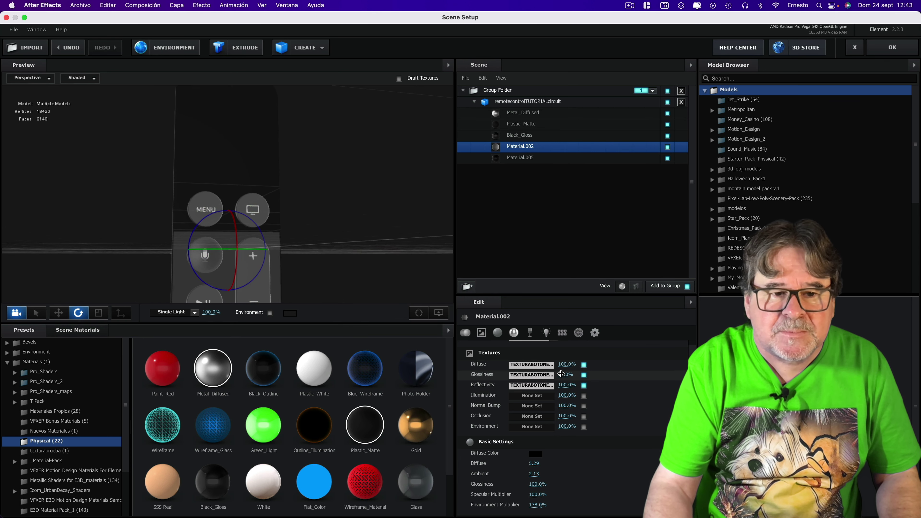
mouse_move(561, 374)
mouse_down()
mouse_move(523, 384)
mouse_move(610, 389)
mouse_up()
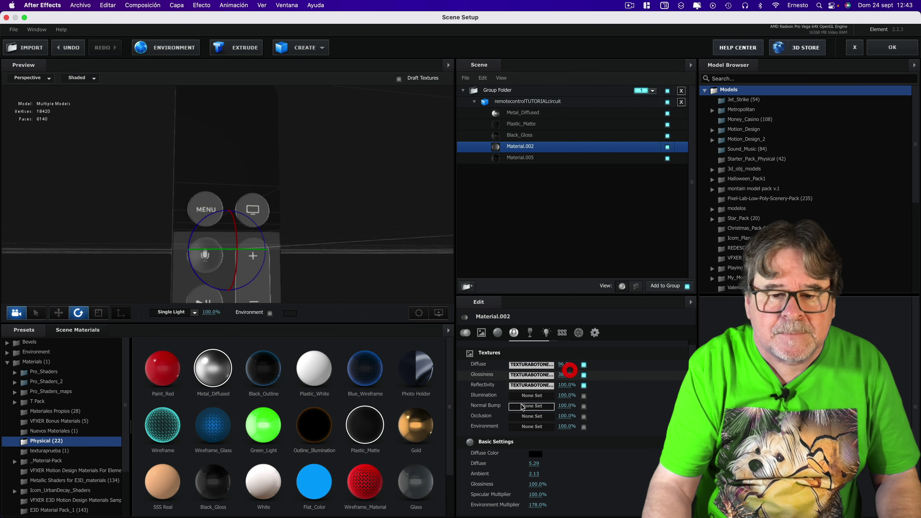
scroll(566, 381, down, 5)
drag(536, 425, 567, 424)
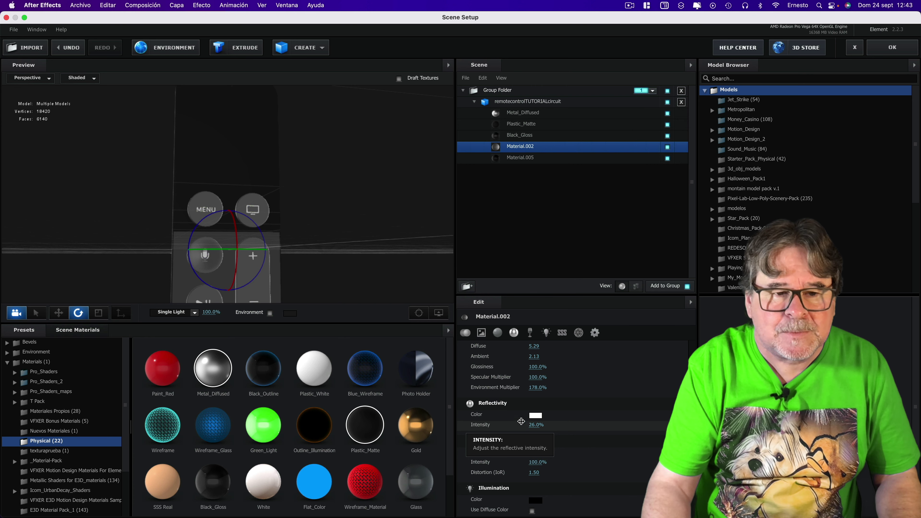
mouse_move(349, 225)
mouse_down()
mouse_move(357, 186)
mouse_move(354, 196)
mouse_up()
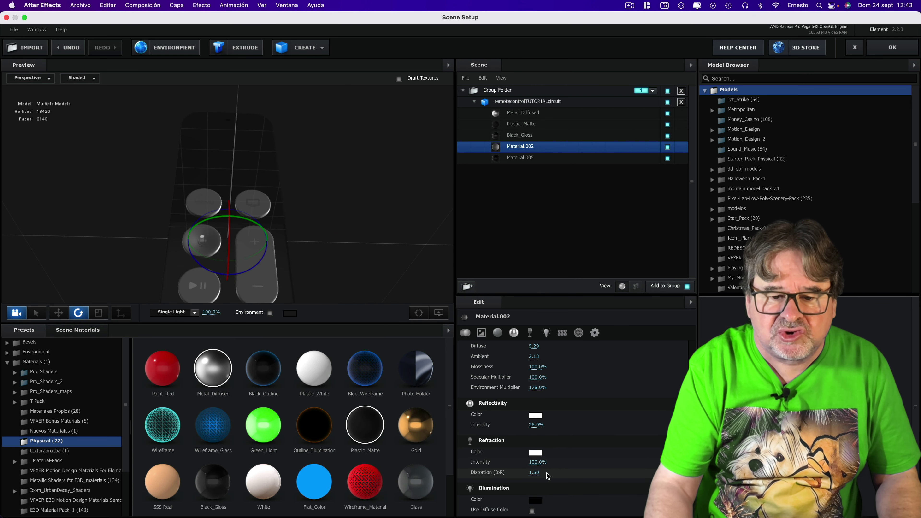
scroll(548, 474, down, 2)
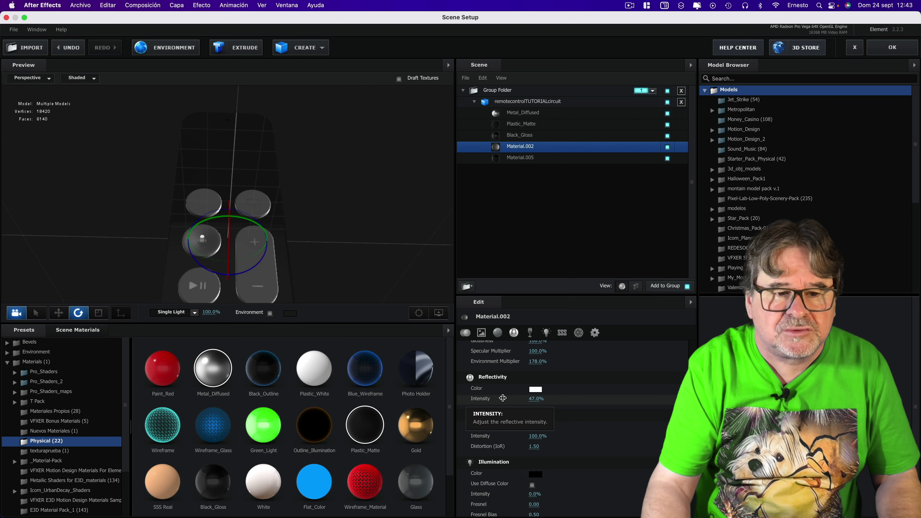
click(494, 390)
drag(370, 264, 382, 275)
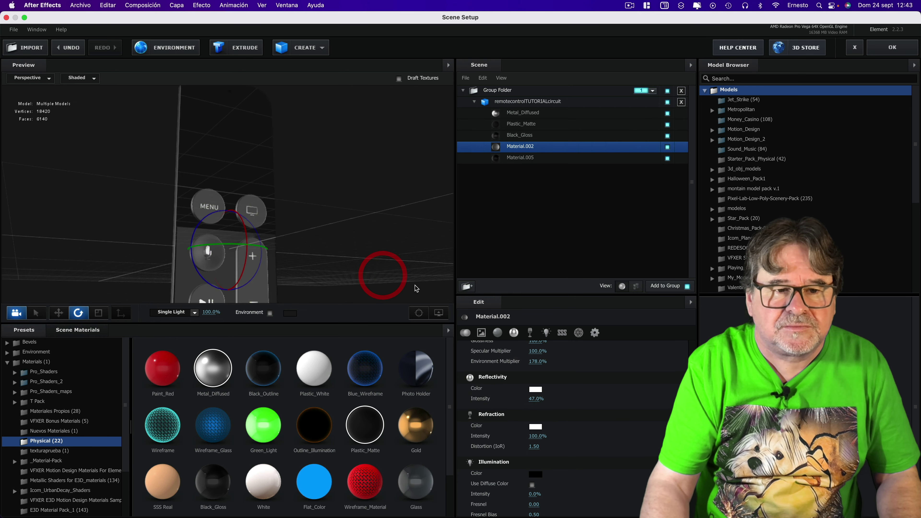
click(900, 55)
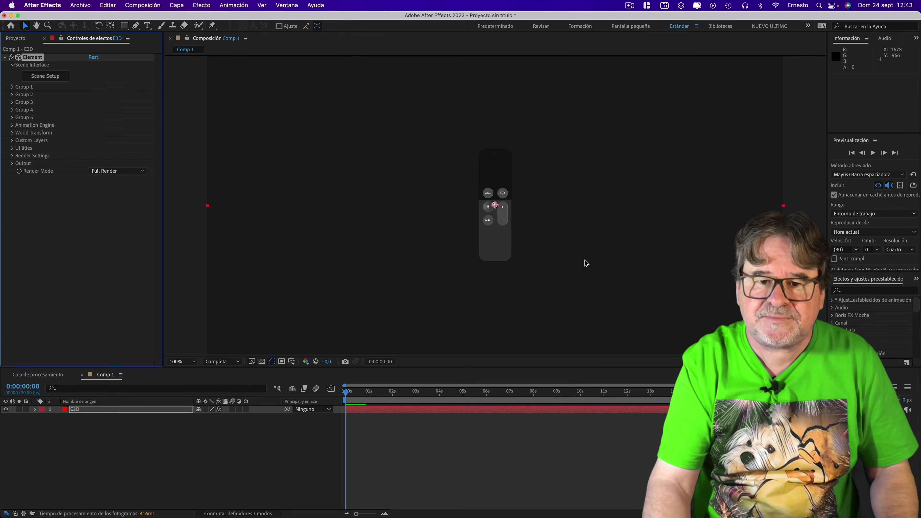
Add a new camera layer, Cámara 1, to Comp 1 with default settings
click(177, 5)
mouse_move(182, 19)
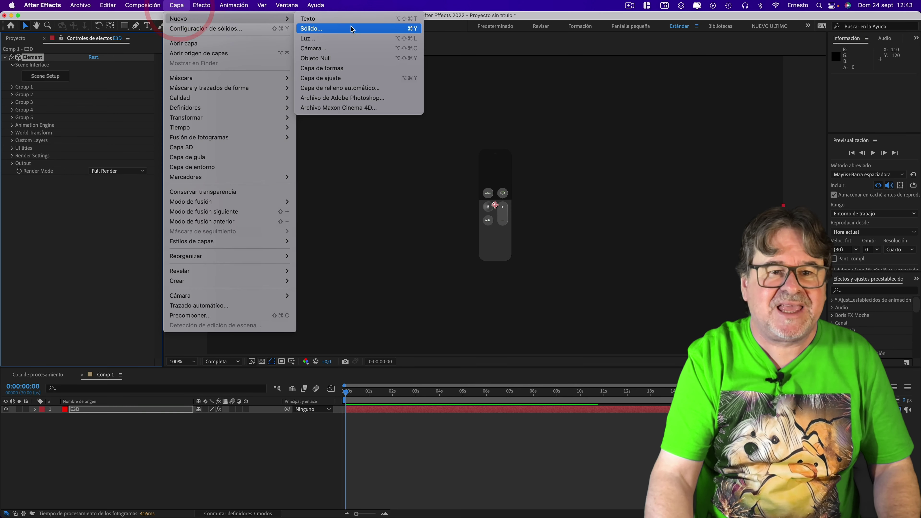
click(314, 48)
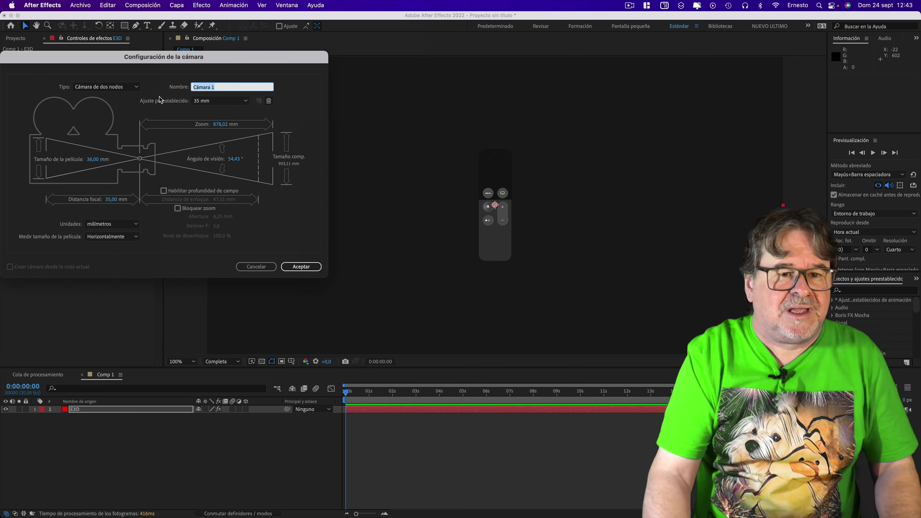
click(304, 266)
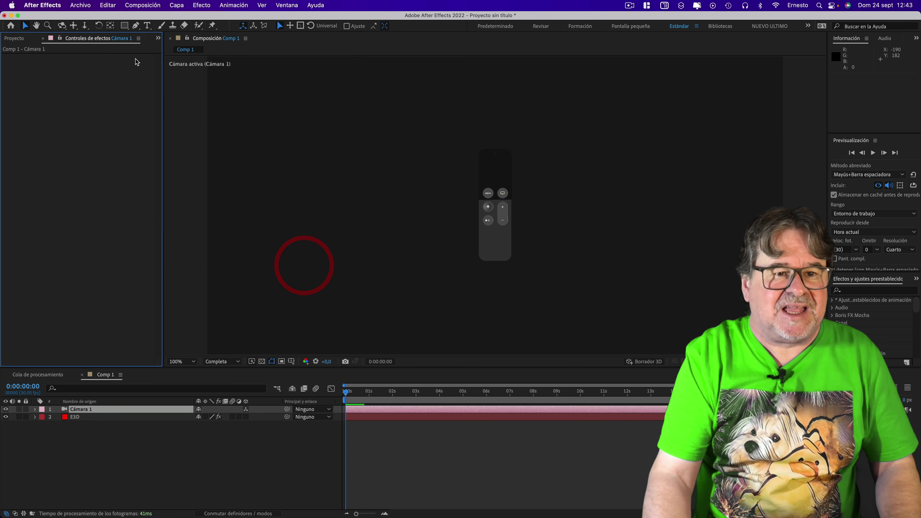
Dolly the camera in and orbit it slightly to frame the remote close up
click(87, 27)
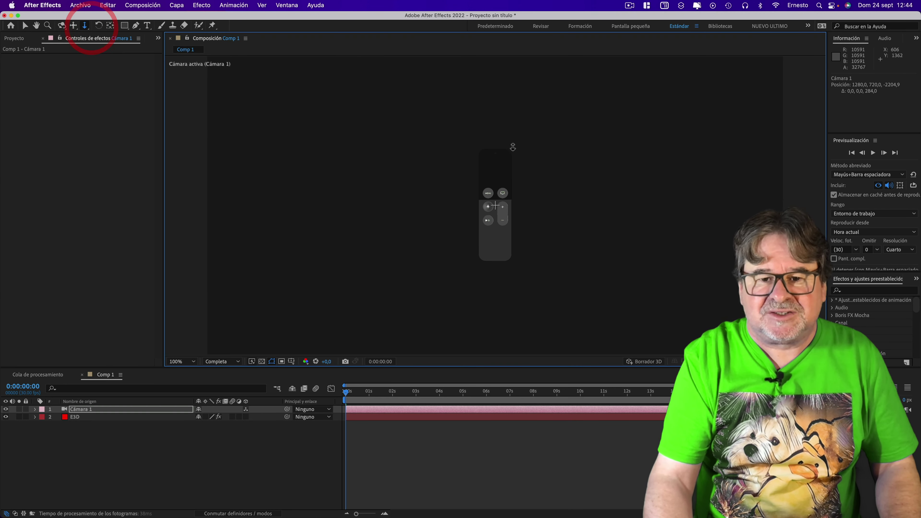
drag(508, 182, 513, 29)
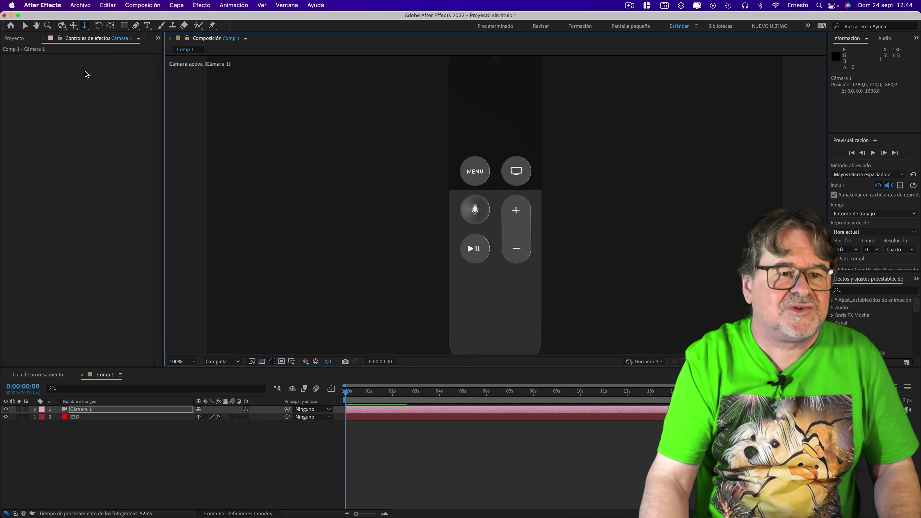
click(63, 26)
mouse_move(502, 136)
mouse_down()
mouse_move(532, 142)
mouse_move(545, 120)
mouse_move(513, 138)
mouse_up()
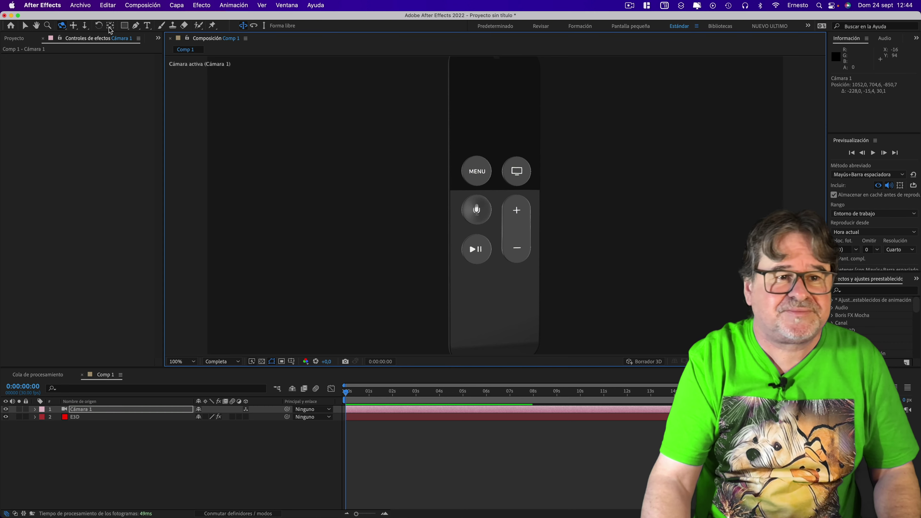
click(78, 417)
In Scene Setup, turn off Material.002's Glossiness texture and raise the Reflectivity texture to 100%
click(47, 78)
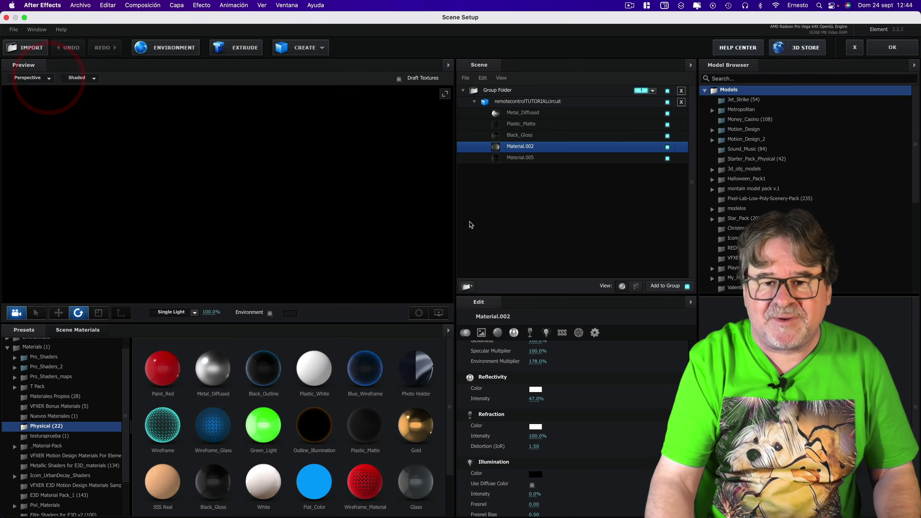
scroll(527, 402, up, 5)
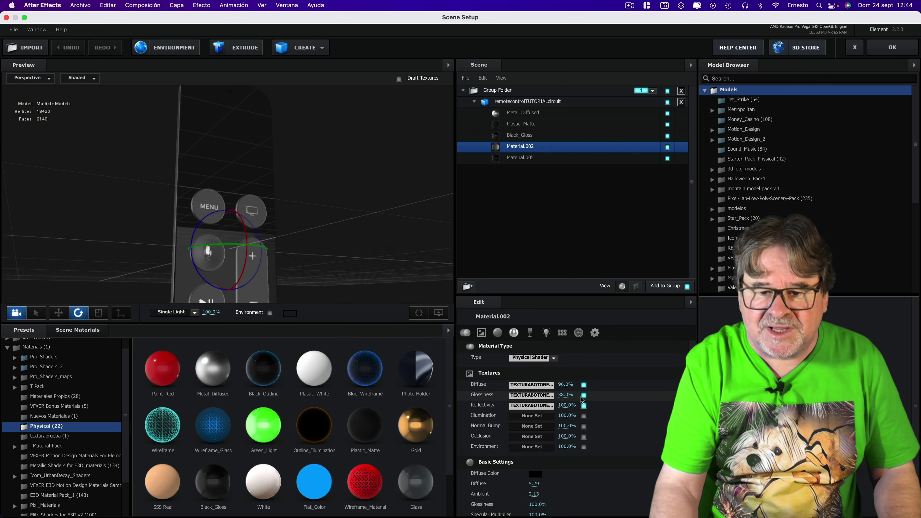
click(584, 396)
mouse_move(324, 222)
mouse_down()
mouse_move(334, 223)
mouse_move(316, 243)
mouse_move(329, 244)
mouse_up()
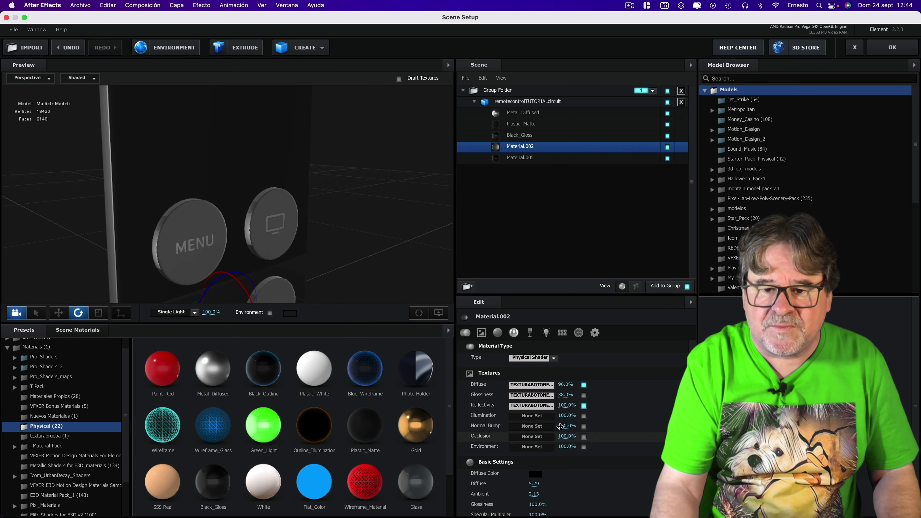
drag(556, 405, 644, 404)
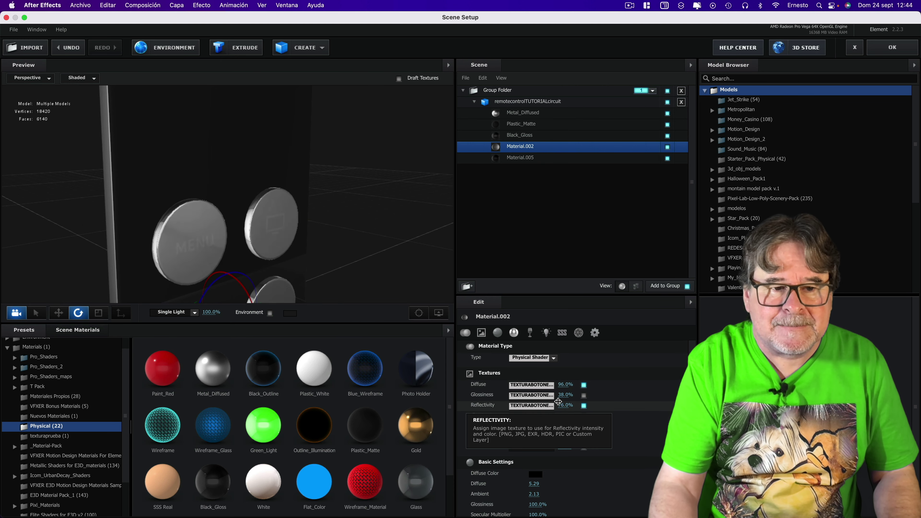
Adjust Reflectivity Intensity, lower Glossiness to 57%, and open the Reflectivity Color picker
scroll(556, 456, down, 5)
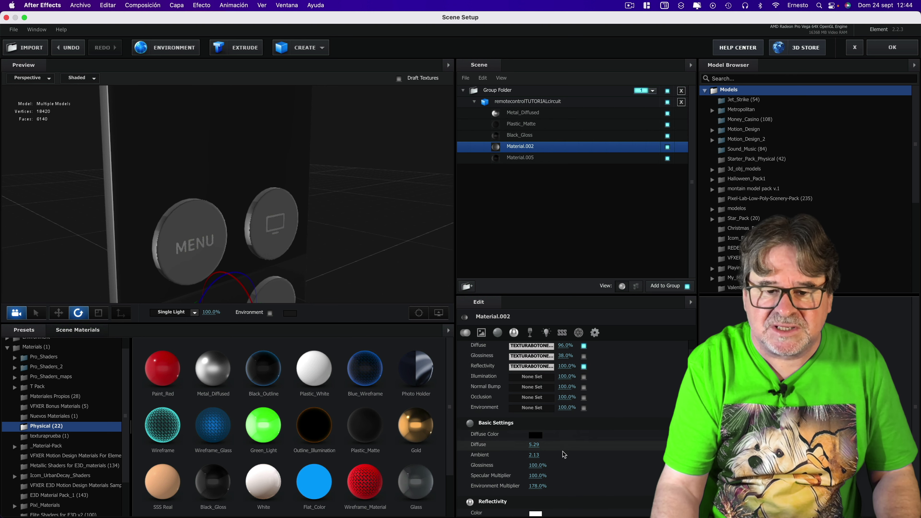
scroll(557, 459, down, 2)
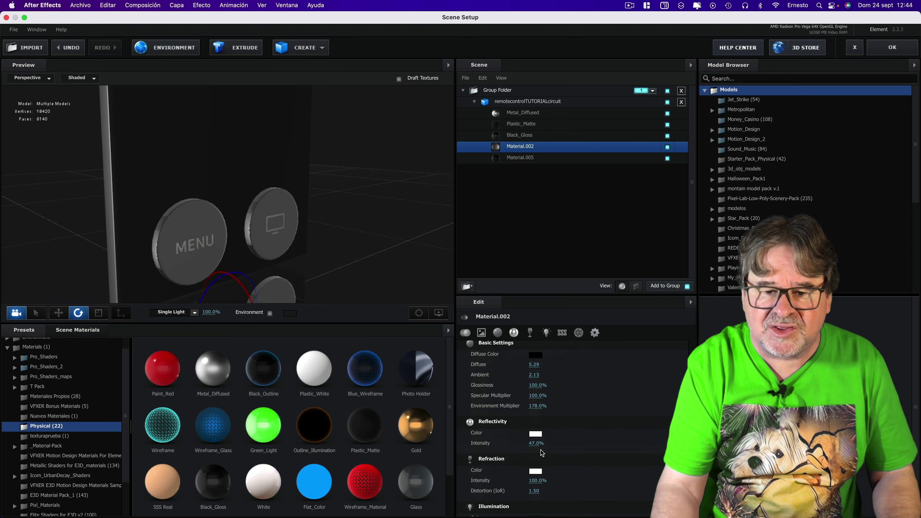
drag(536, 443, 502, 441)
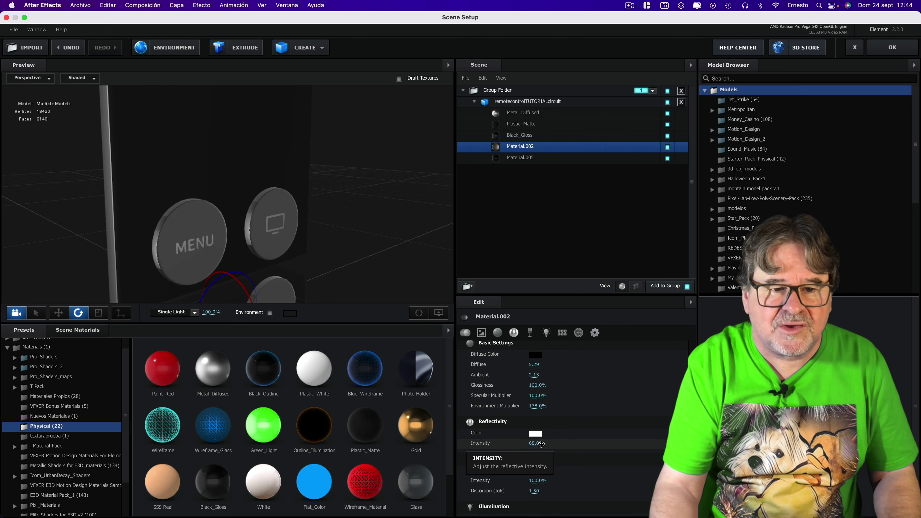
drag(275, 239, 320, 219)
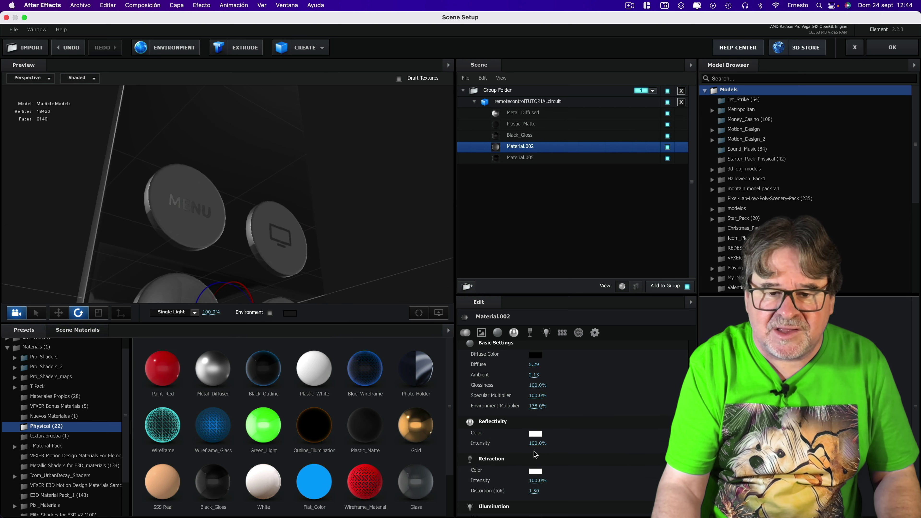
scroll(520, 413, up, 1)
drag(532, 397, 513, 396)
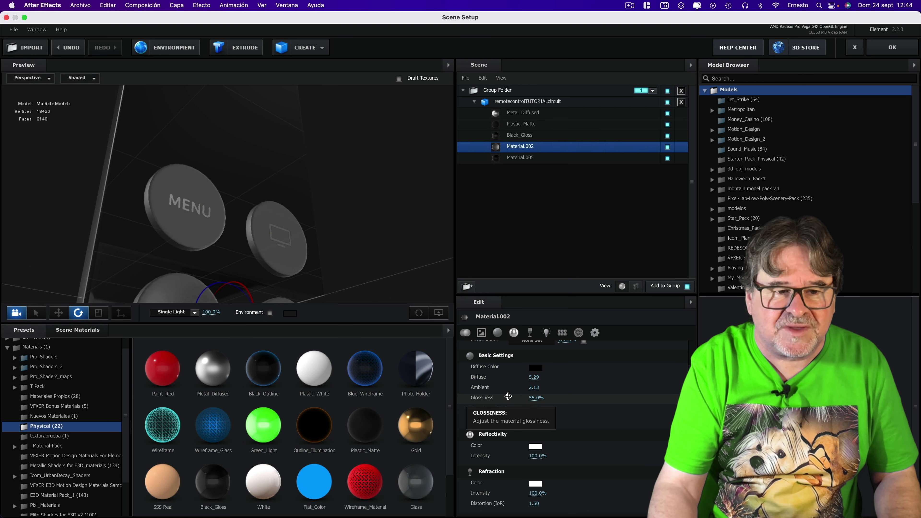
drag(290, 235, 323, 252)
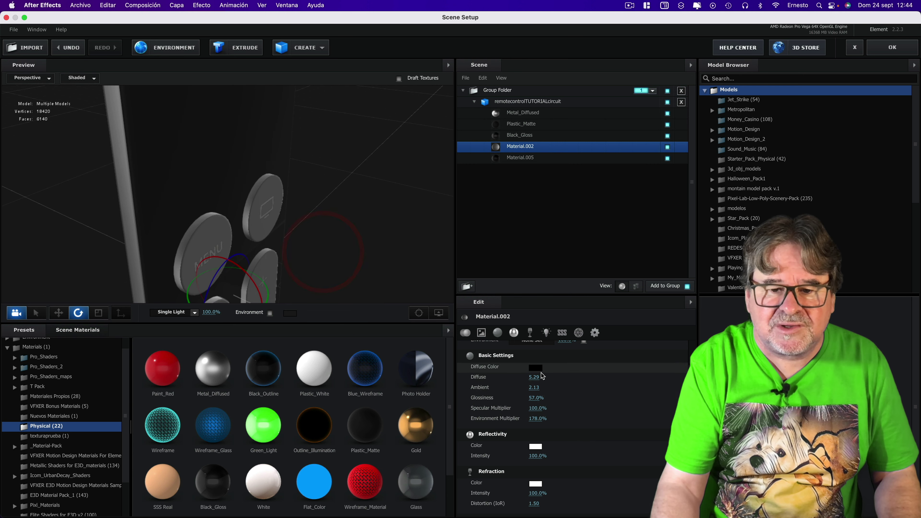
click(536, 446)
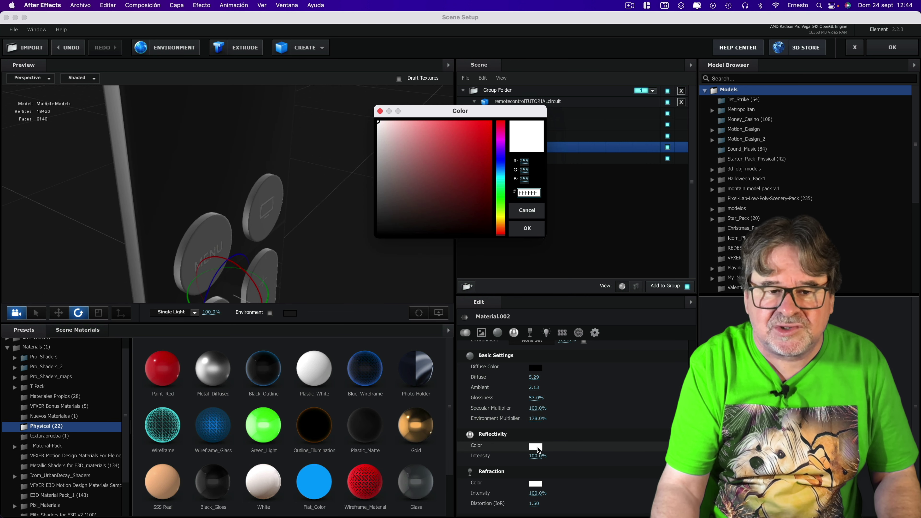
Set Material.002's Reflectivity Color to pure white FFFFFF
click(384, 200)
click(379, 169)
drag(378, 156, 340, 83)
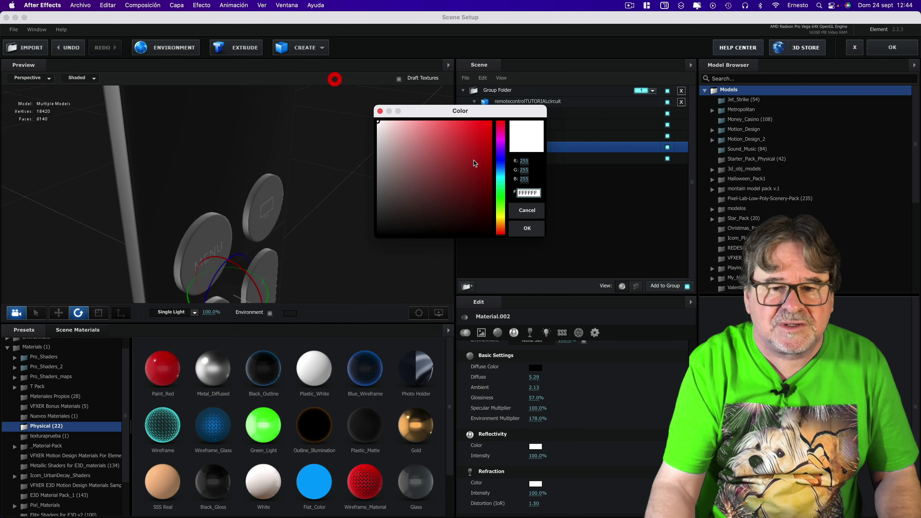
click(527, 228)
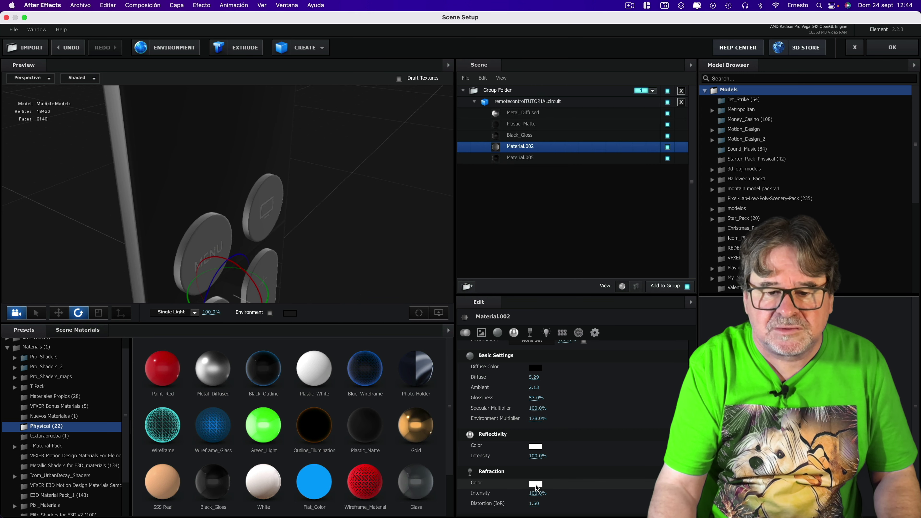
Set the Refraction Color to light grey A7A7A7 and adjust the Reflectivity Intensity
click(536, 483)
drag(396, 195, 375, 220)
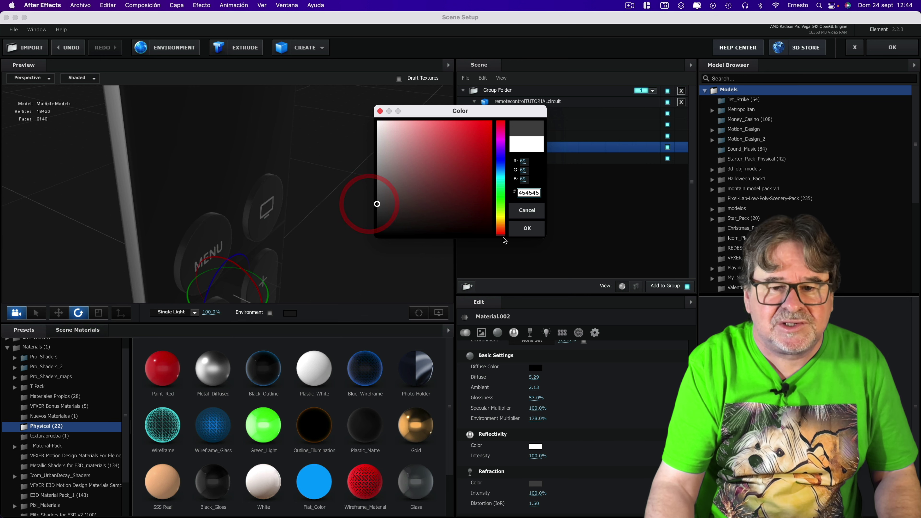
click(525, 228)
click(359, 197)
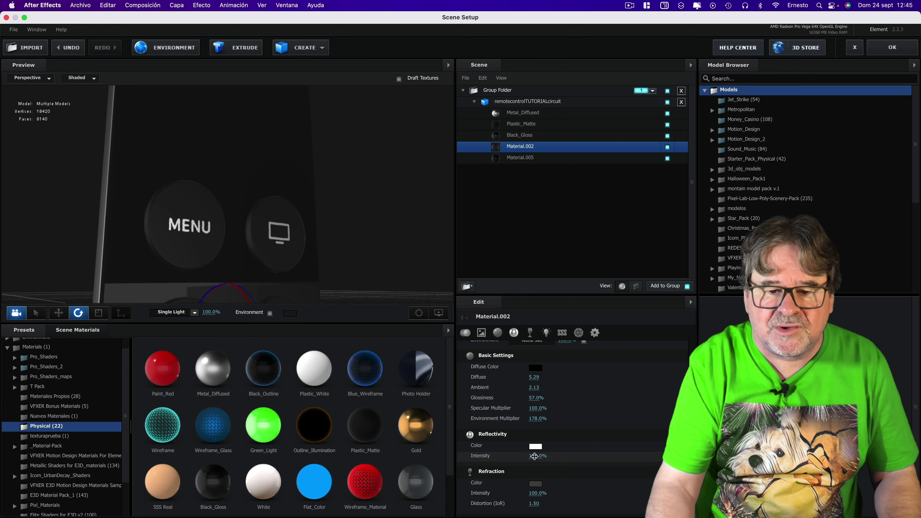
drag(532, 456, 479, 454)
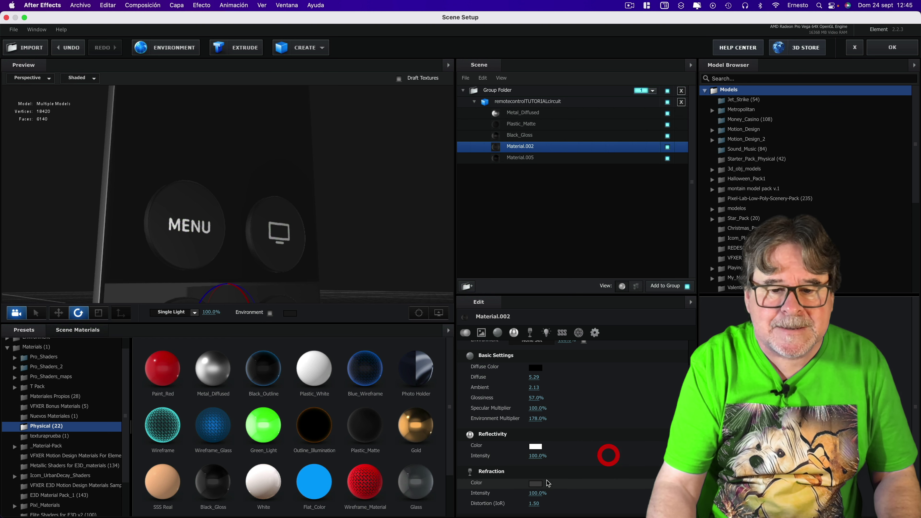
click(535, 483)
click(387, 149)
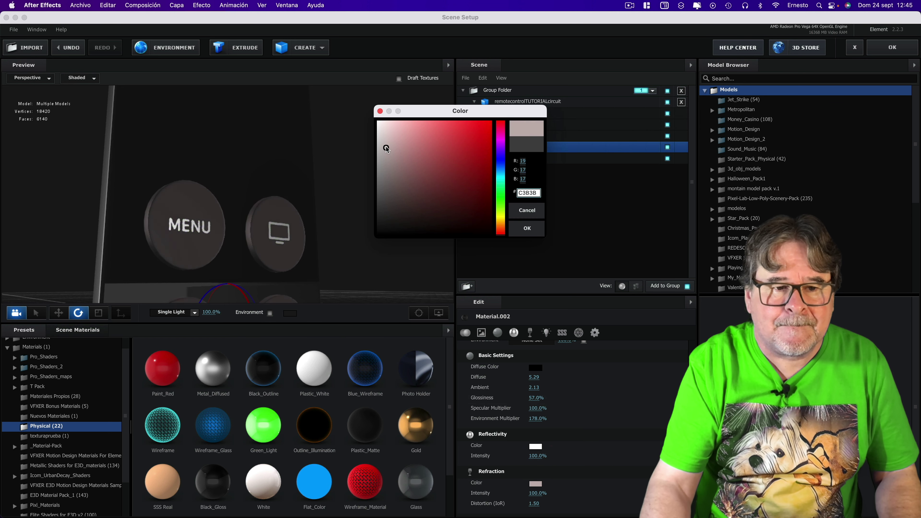
click(389, 168)
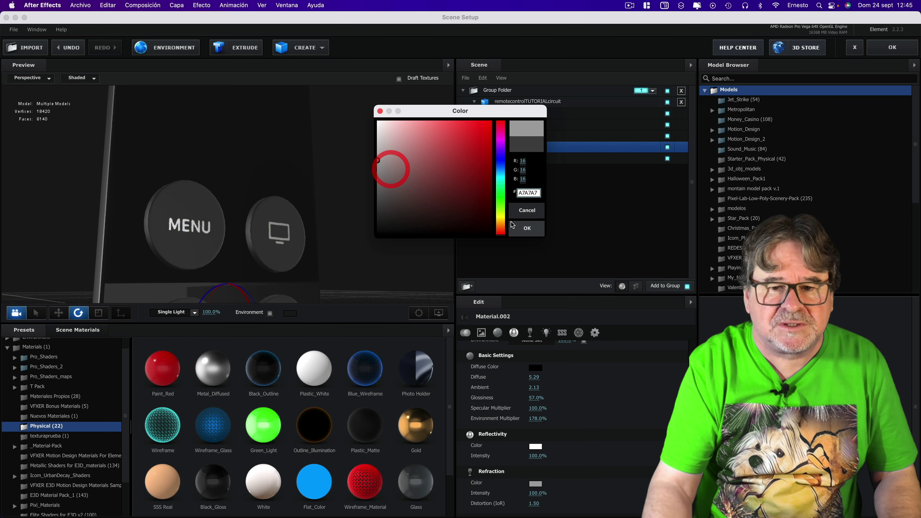
click(512, 228)
Set Glossiness to 70% and lower Environment Multiplier from 178% to 123%
scroll(522, 412, up, 2)
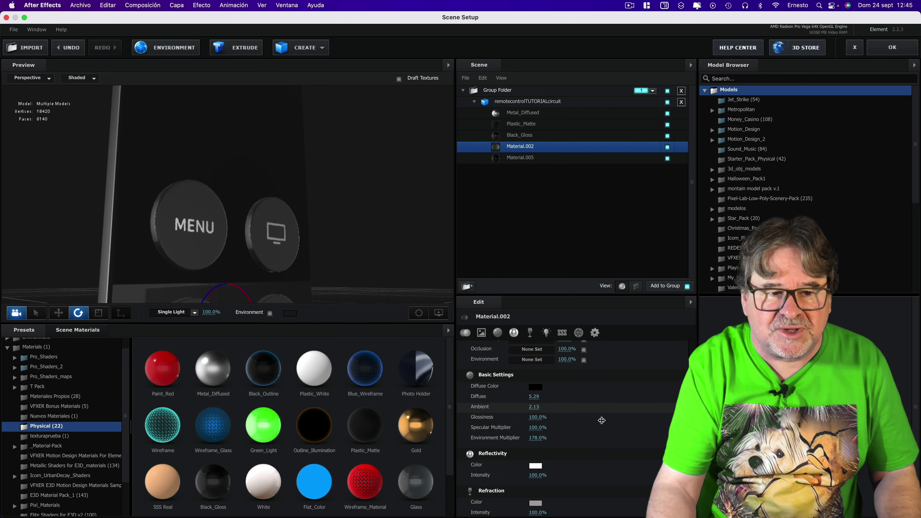
drag(601, 420, 589, 422)
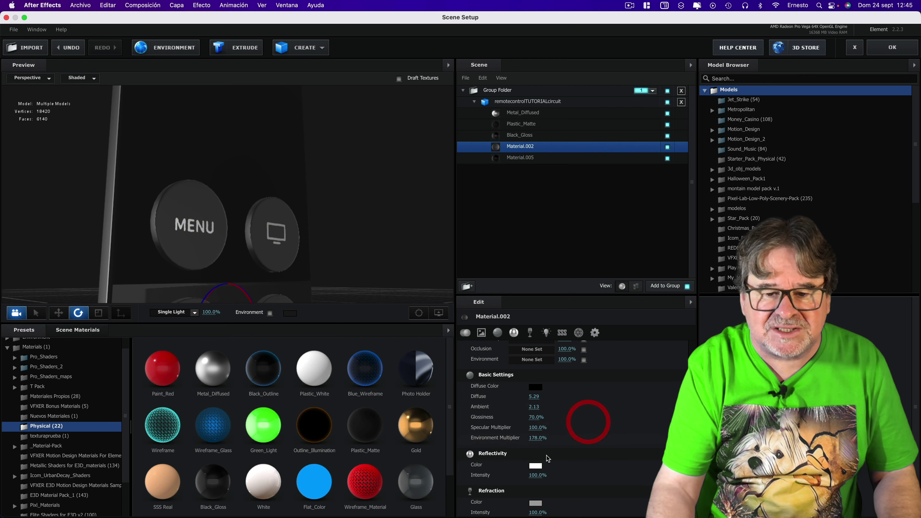
drag(534, 438, 478, 438)
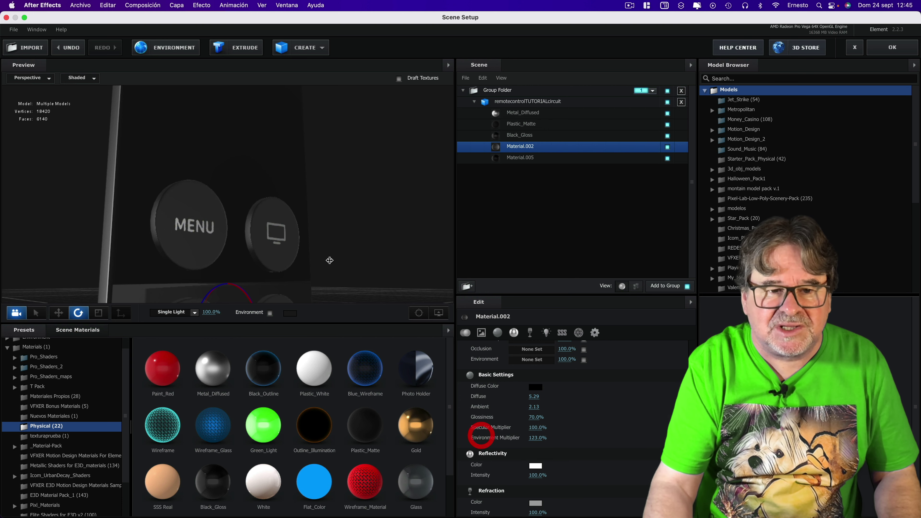
mouse_move(328, 259)
mouse_down()
mouse_move(307, 277)
mouse_move(321, 213)
mouse_move(334, 263)
mouse_up()
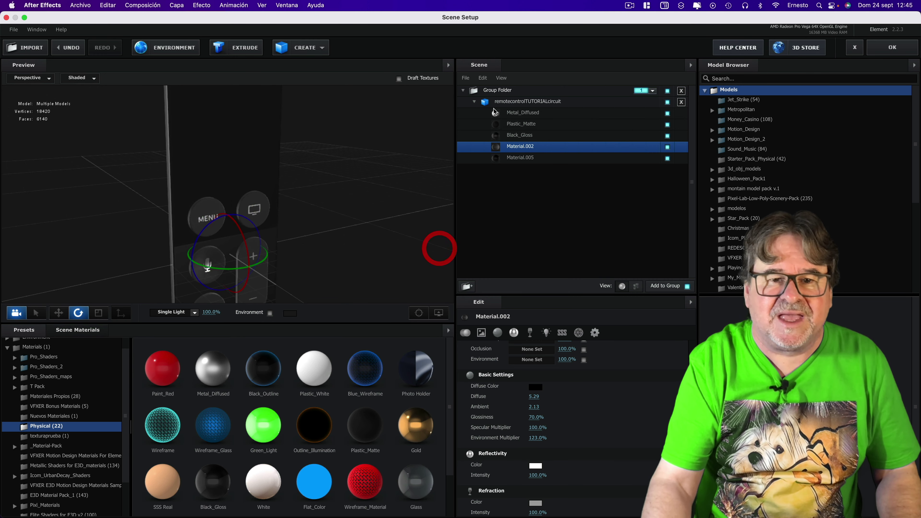
Close Scene Setup and add a Luz concentrada spot light layer to Comp 1
click(885, 48)
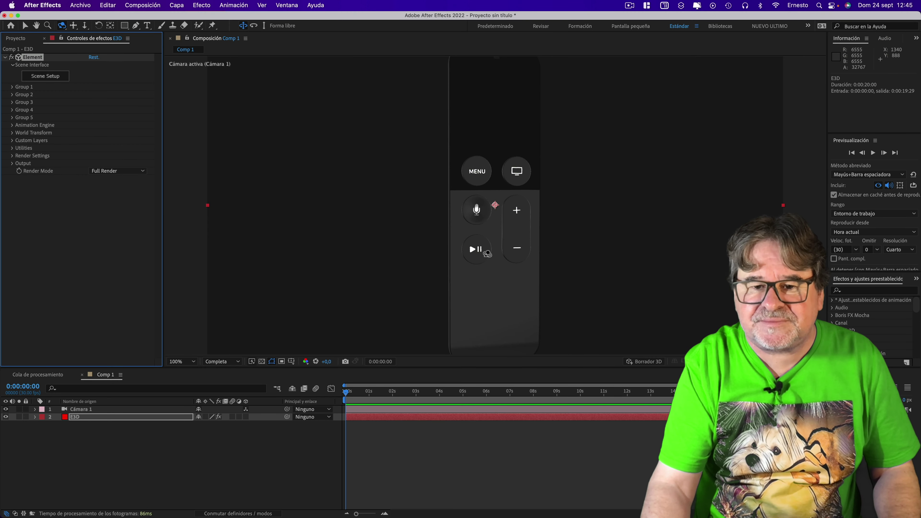
click(177, 5)
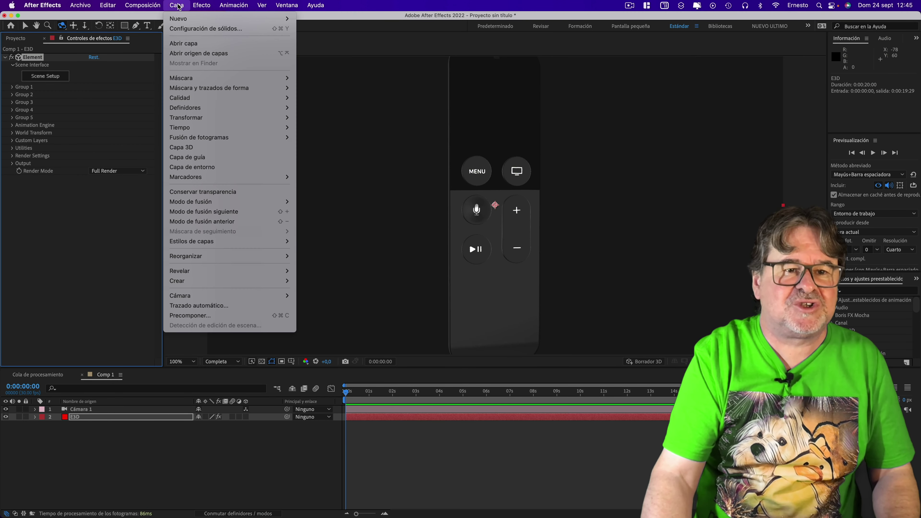
mouse_move(236, 18)
click(312, 38)
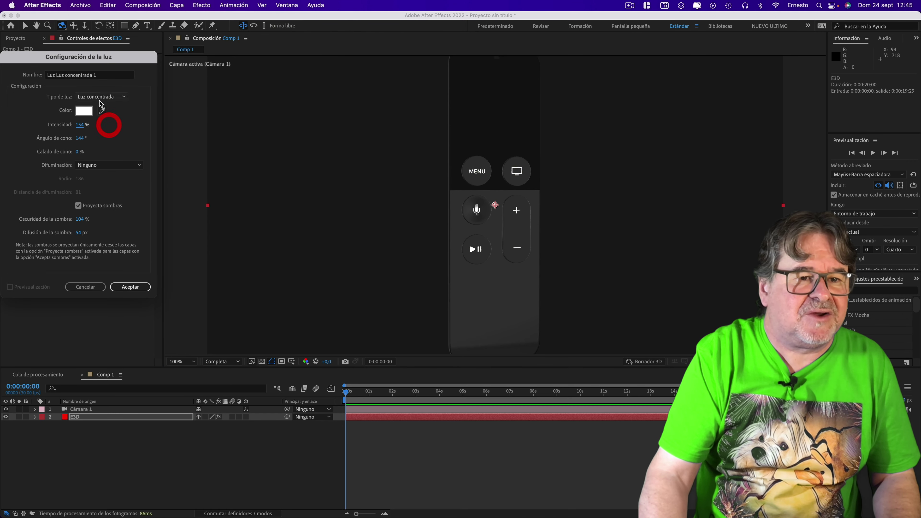
click(131, 287)
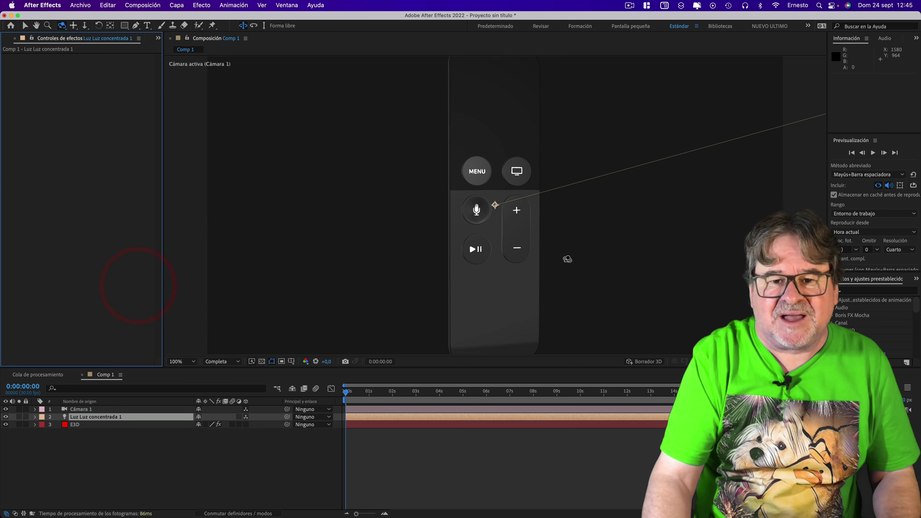
Zoom out, move the spot light to the left, and switch to the Left 3D view
key(comma)
key(comma)
key(comma)
key(comma)
key(comma)
key(comma)
key(comma)
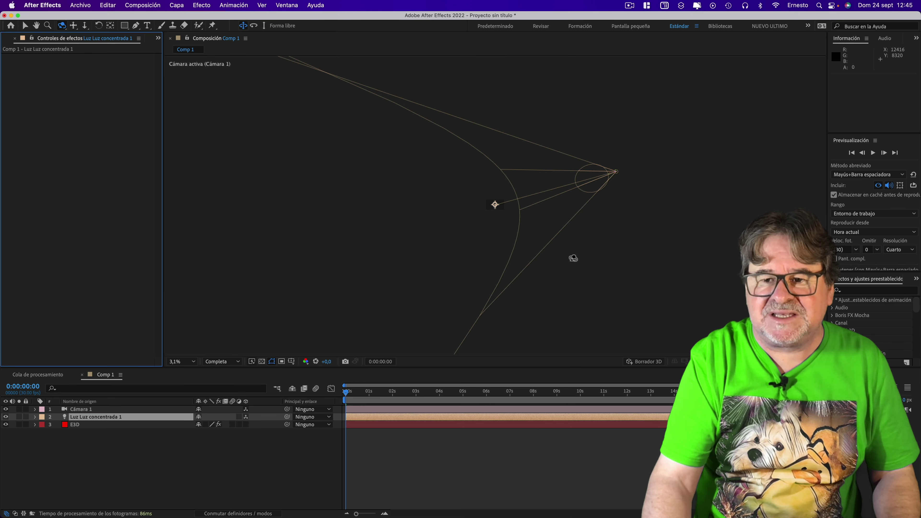
click(604, 244)
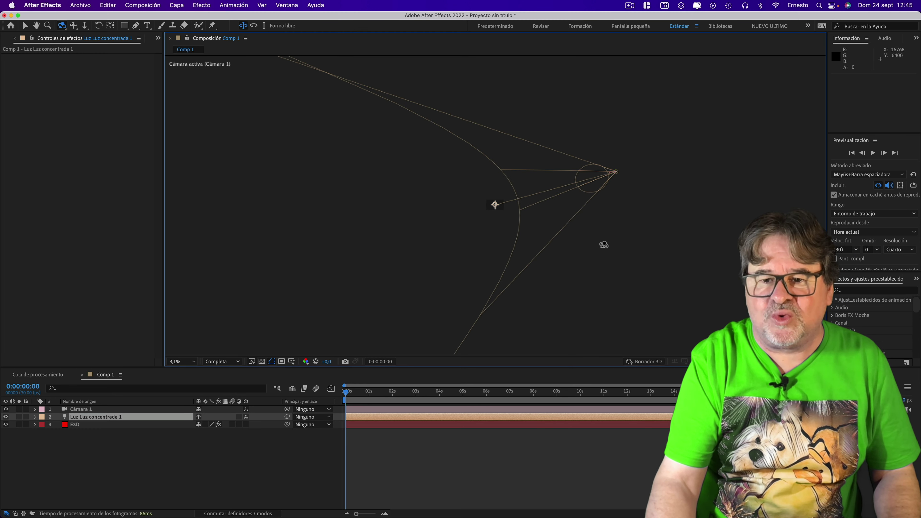
click(26, 26)
mouse_move(622, 175)
mouse_down()
mouse_move(536, 176)
mouse_move(536, 163)
mouse_up()
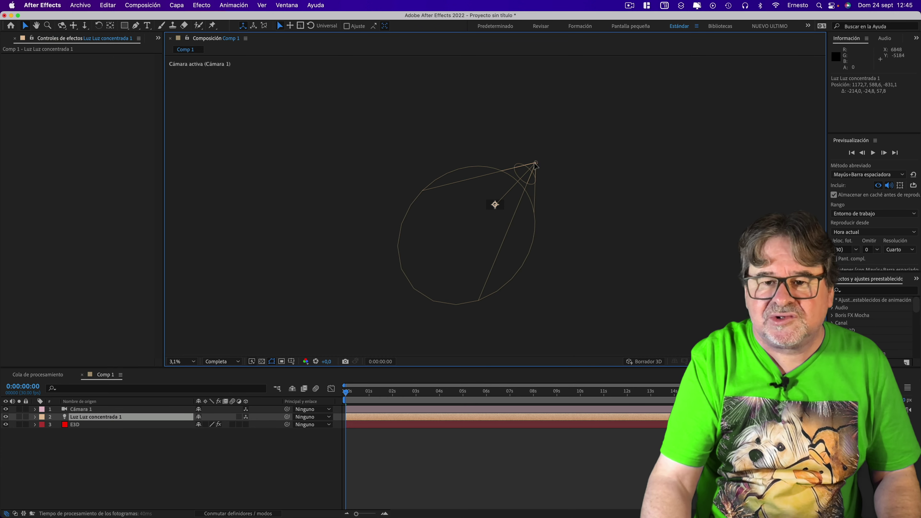
click(536, 164)
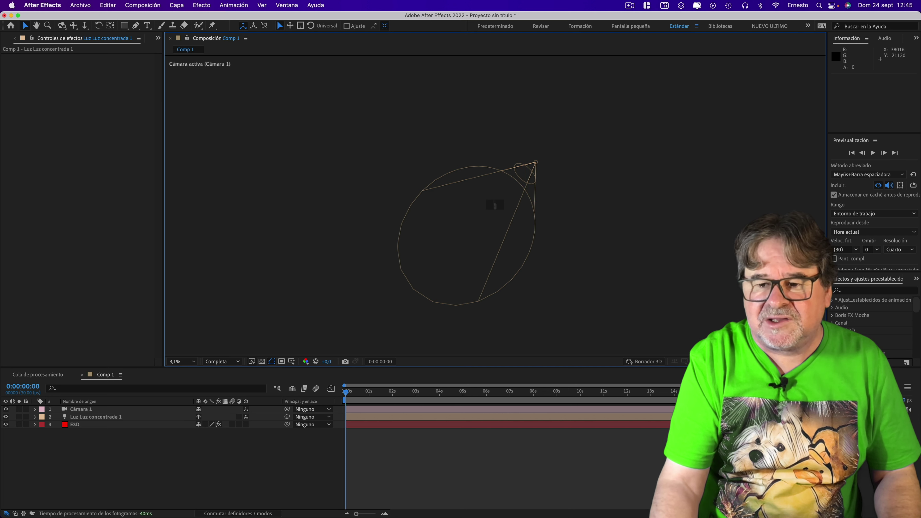
click(755, 361)
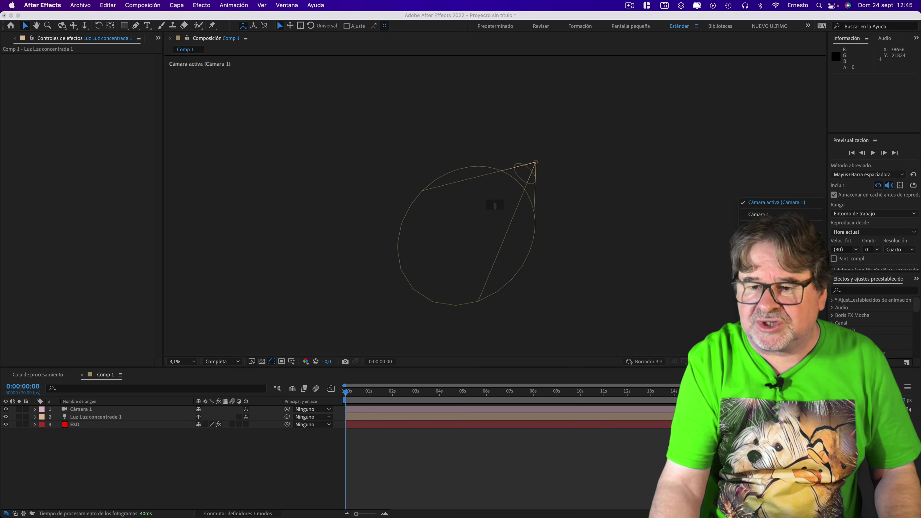
click(736, 245)
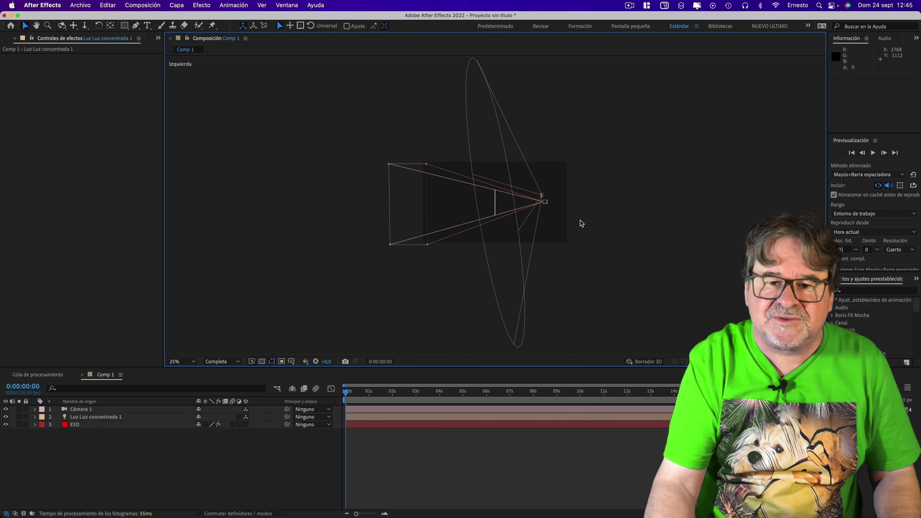
Move the spot light up and left and narrow its cone angle from 144°
drag(541, 197, 508, 185)
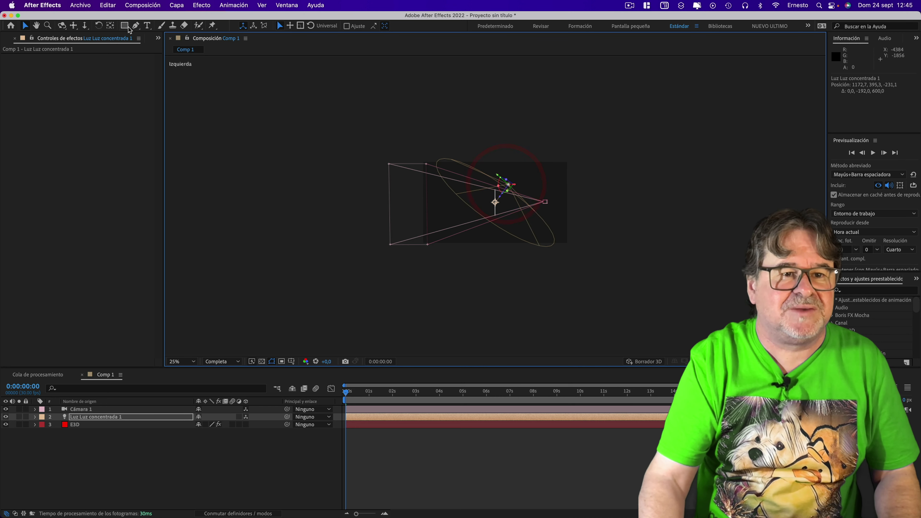
click(35, 417)
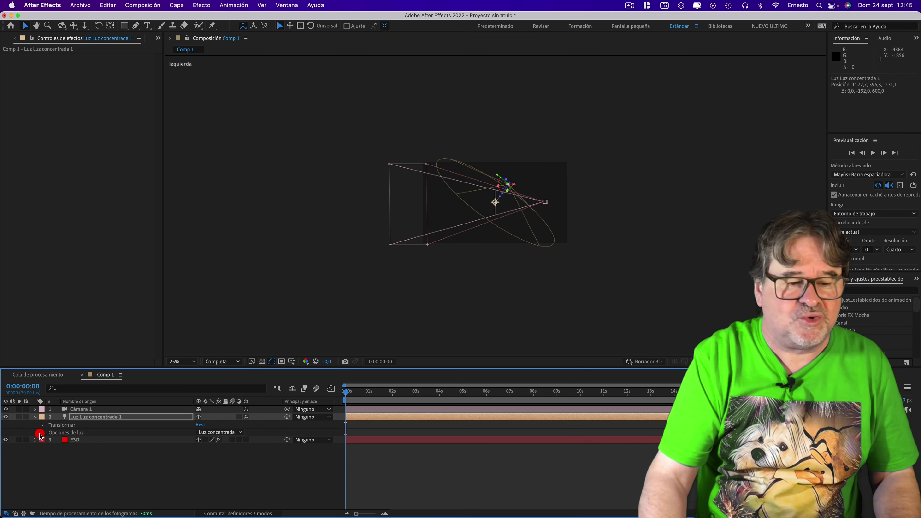
click(41, 433)
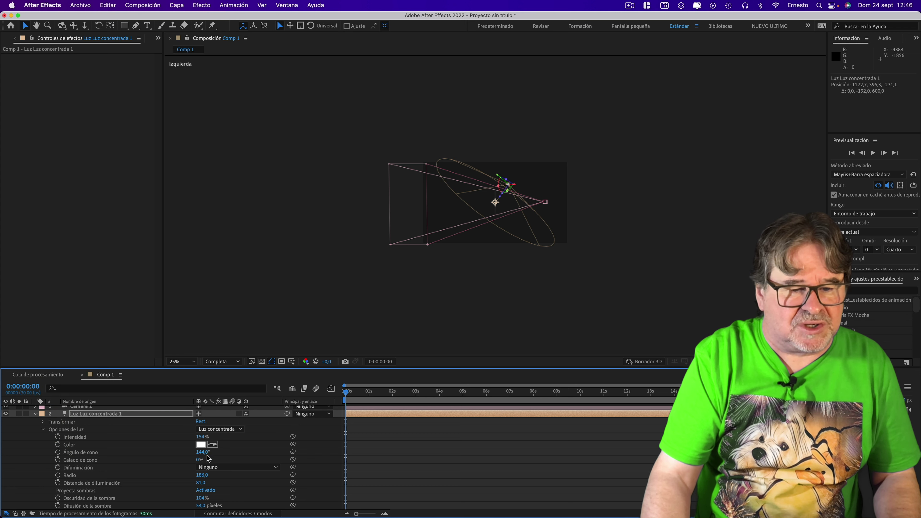
drag(203, 455, 192, 451)
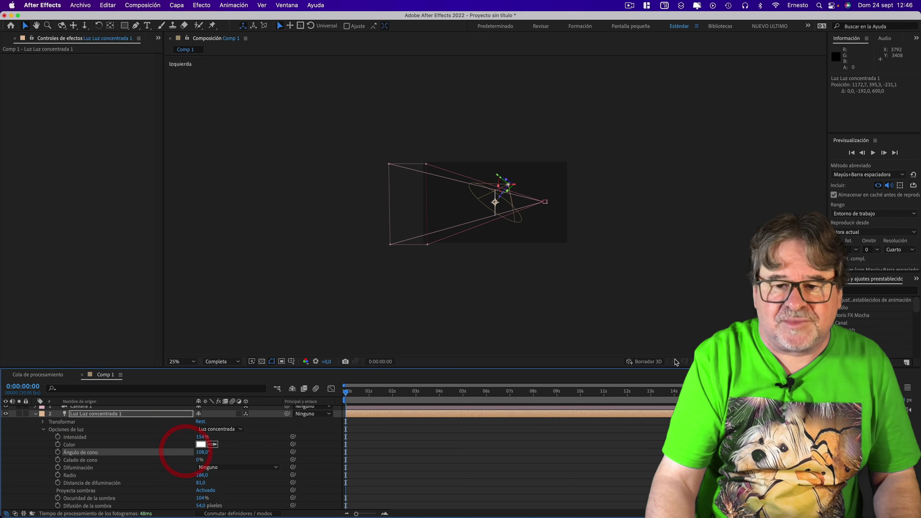
Return to the Active Camera view and aim the spot light down at the remote
click(754, 361)
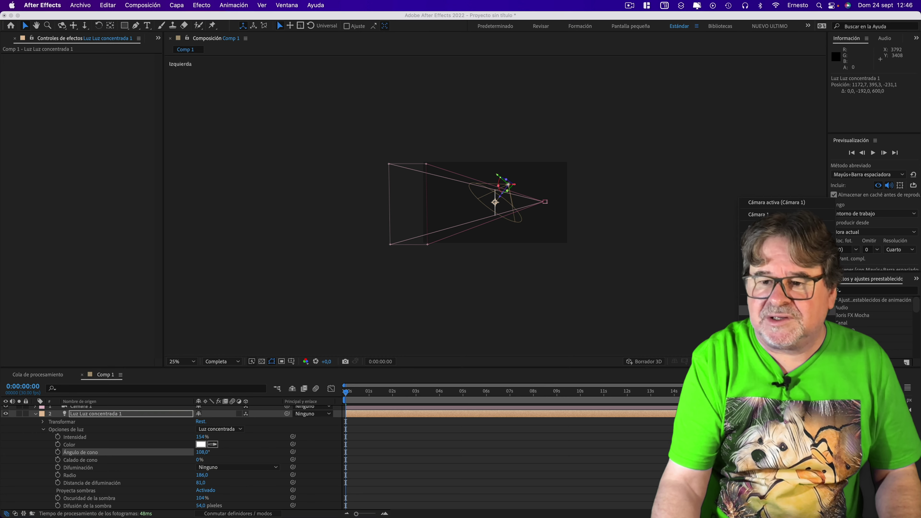
click(757, 205)
key(/)
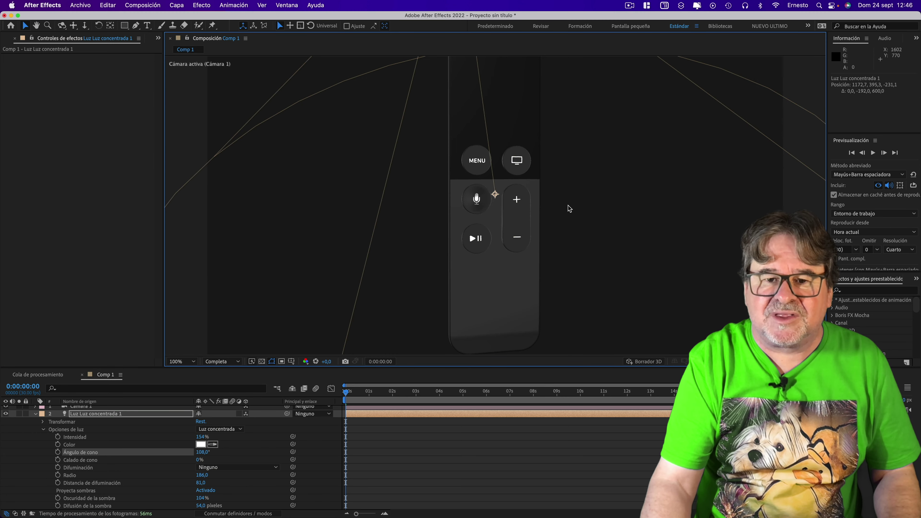
key(comma)
key(comma)
key(comma)
click(623, 188)
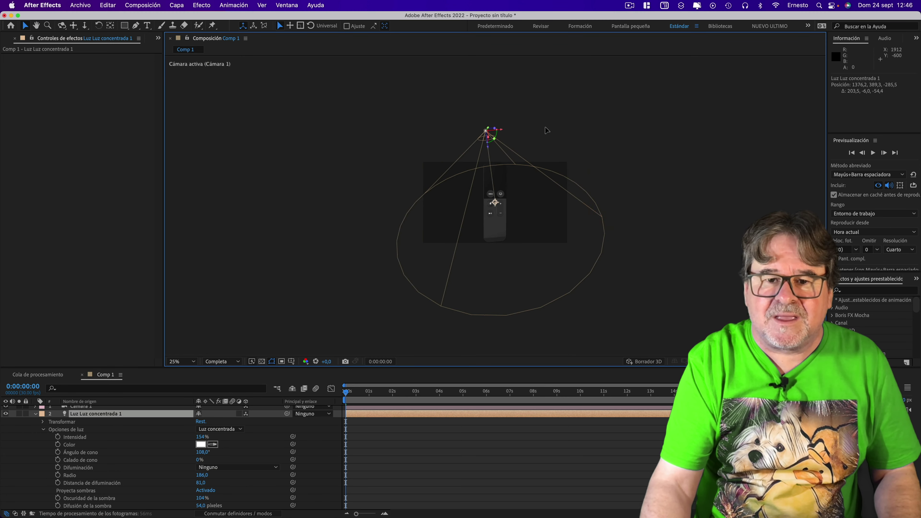
drag(546, 130, 550, 125)
key(period)
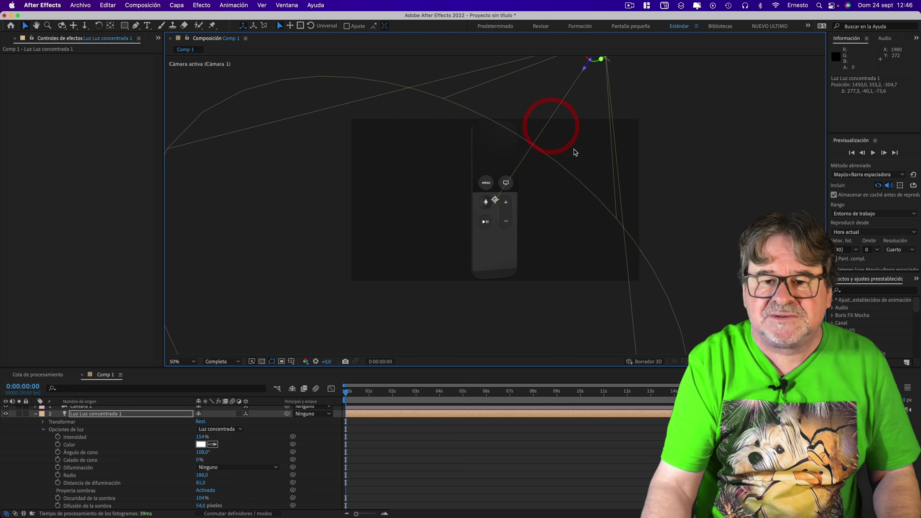
key(period)
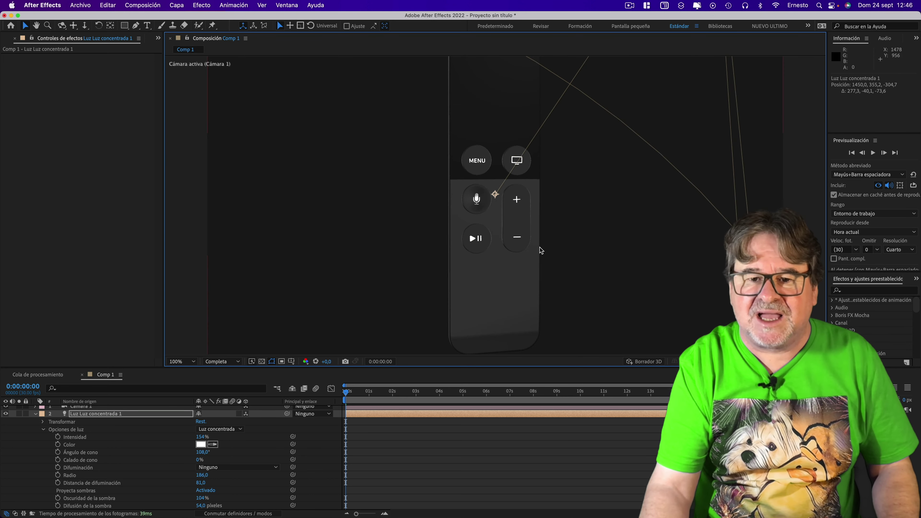
key(comma)
key(period)
key(comma)
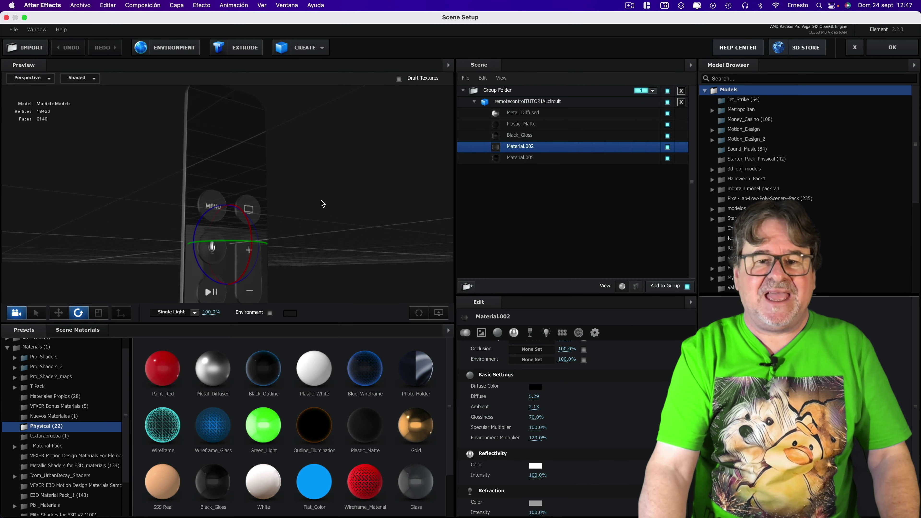
Collapse the Group Folder and add a Plane to the Element 3D scene
click(465, 90)
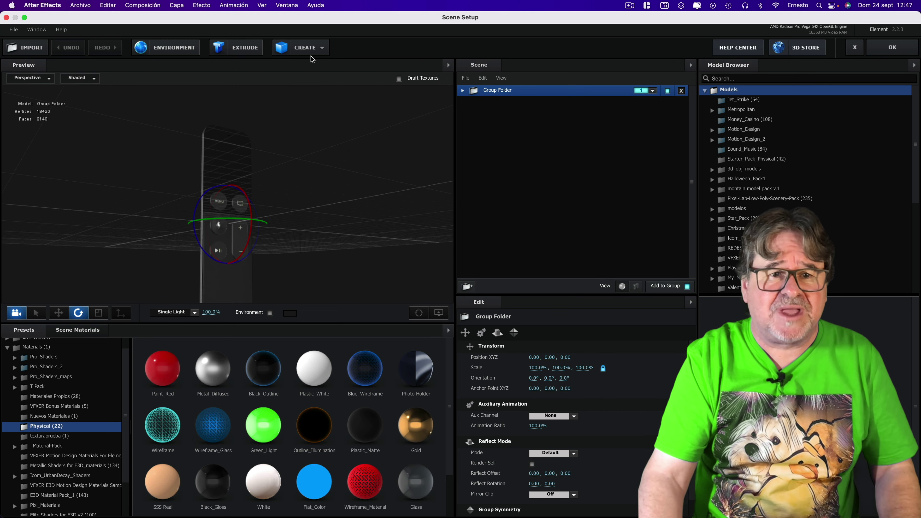
click(309, 49)
click(418, 68)
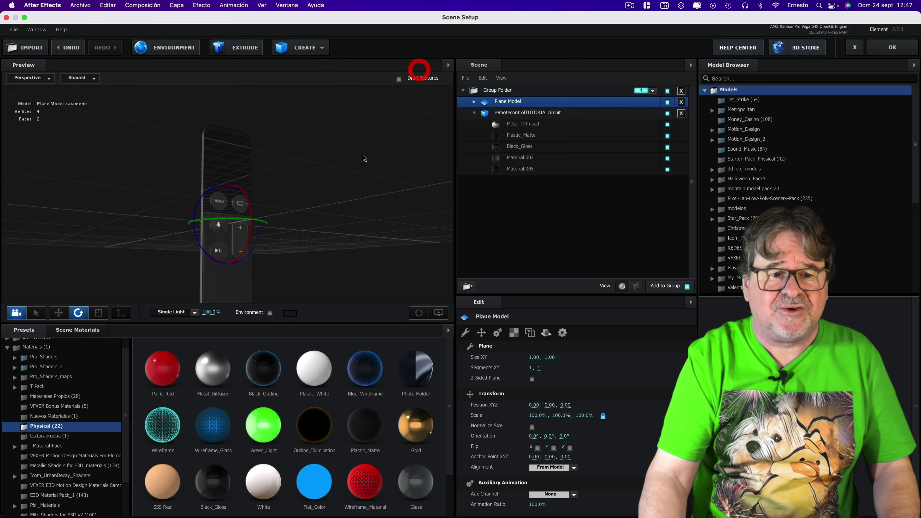
drag(357, 166, 360, 184)
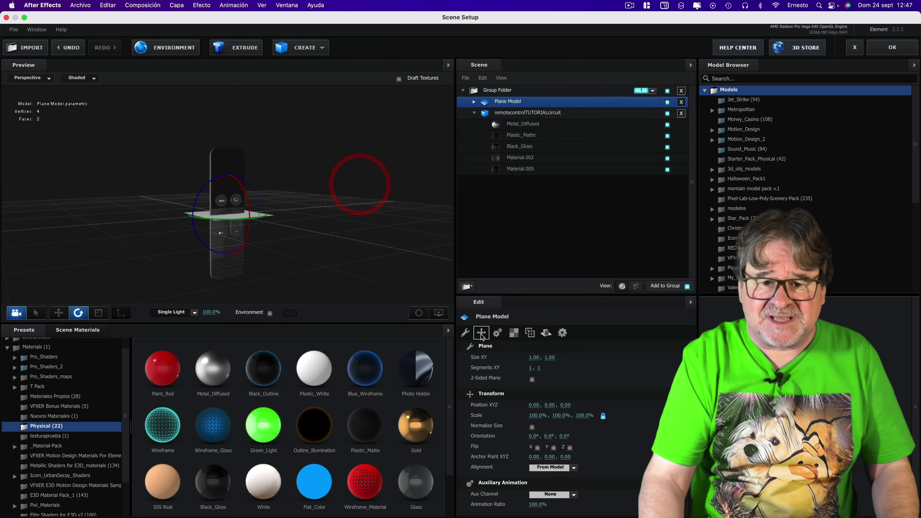
Scale the plane to 5000% and lower it to Y −1.04 just beneath the remote
click(482, 334)
click(533, 368)
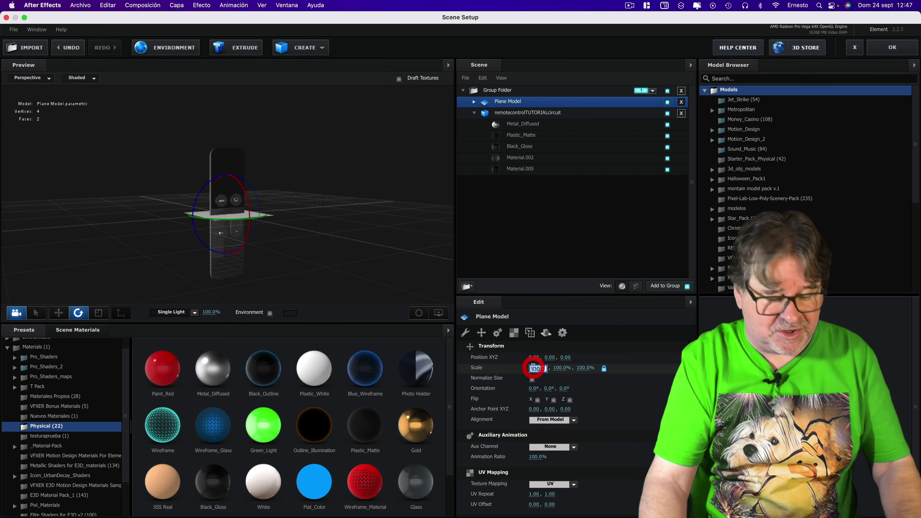
text(500)
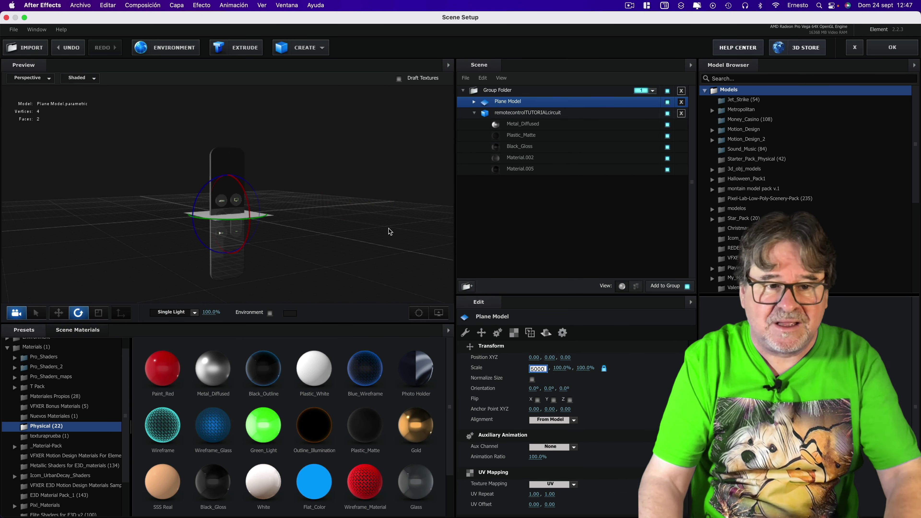
click(390, 231)
click(58, 313)
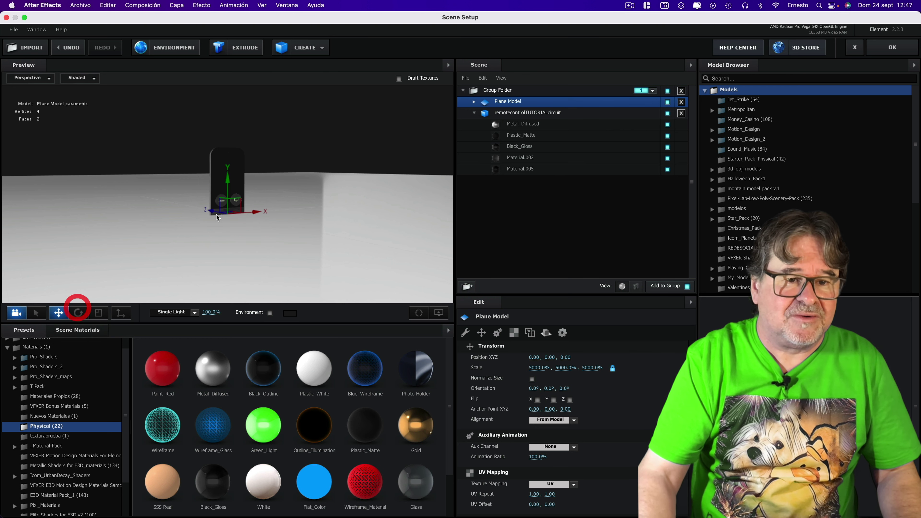
drag(229, 181, 230, 243)
click(282, 227)
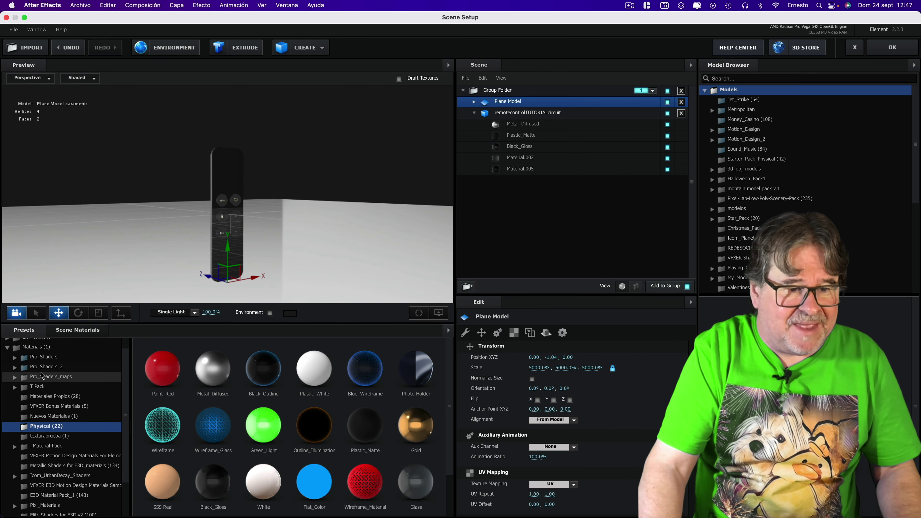
Apply the Pro_Shaders_2 Metal preset metal_burned_scatterbox to the floor plane
double_click(43, 367)
click(52, 417)
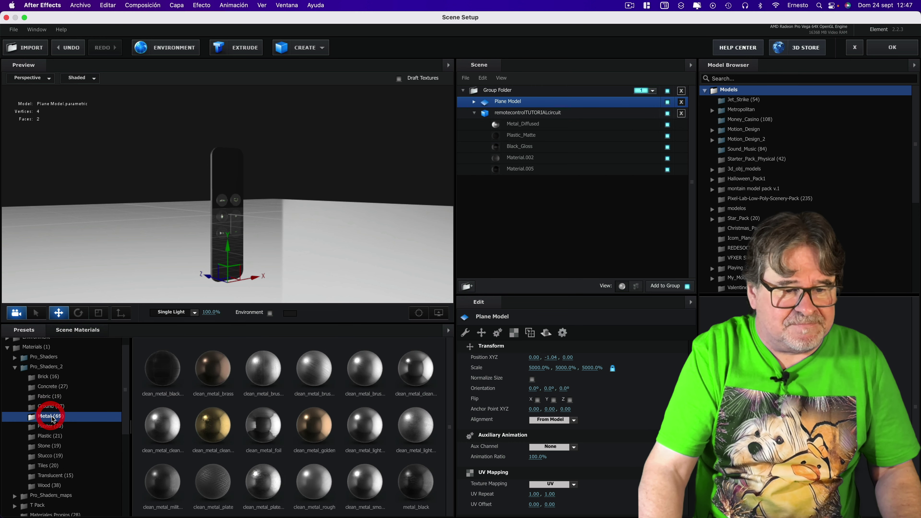
scroll(384, 447, down, 2)
scroll(385, 452, down, 2)
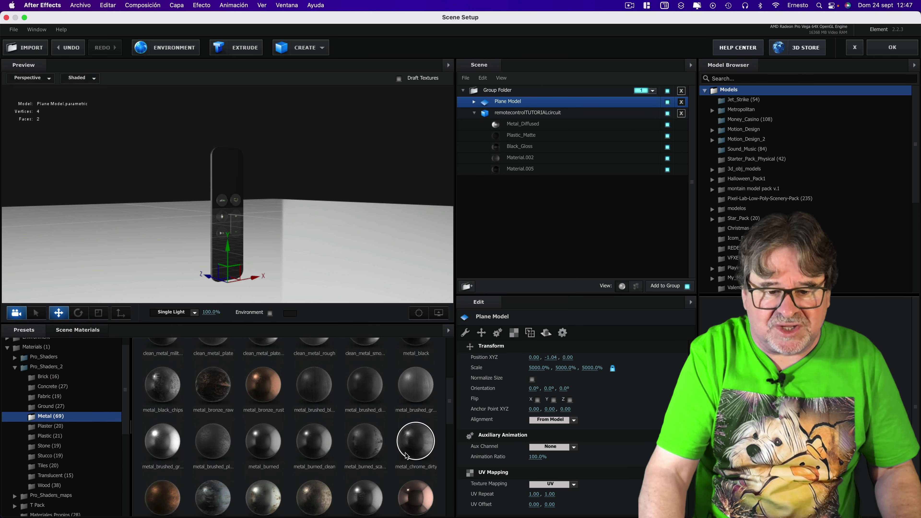
mouse_move(376, 448)
mouse_down()
mouse_move(332, 242)
mouse_move(354, 287)
mouse_up()
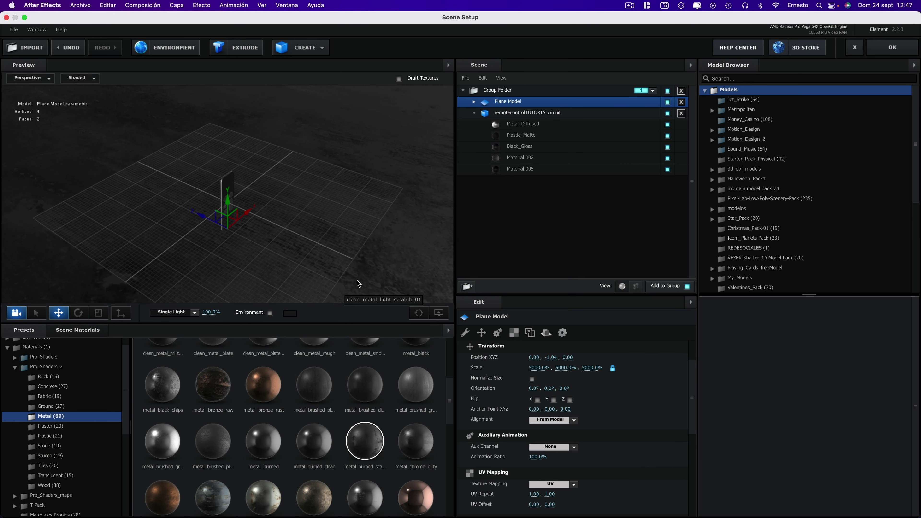
Expand Plane Model and select its burned-metal material for editing
scroll(360, 430, down, 3)
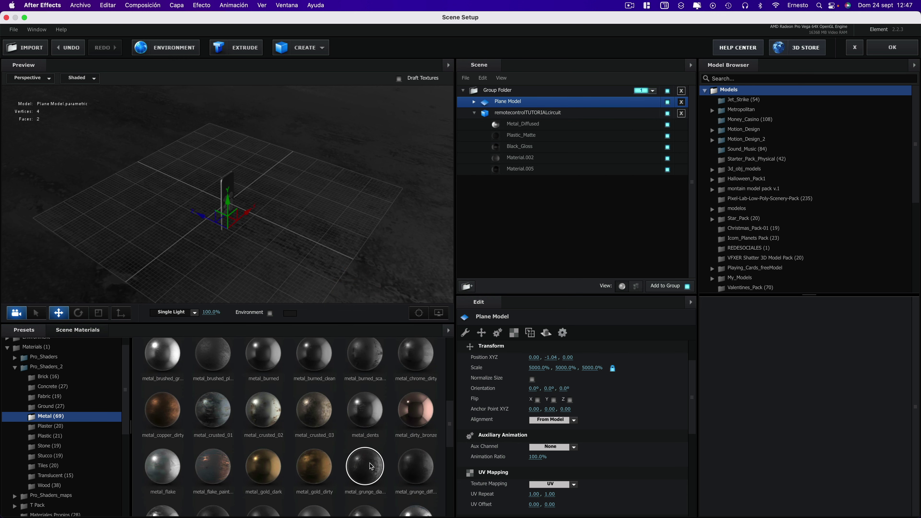
click(353, 233)
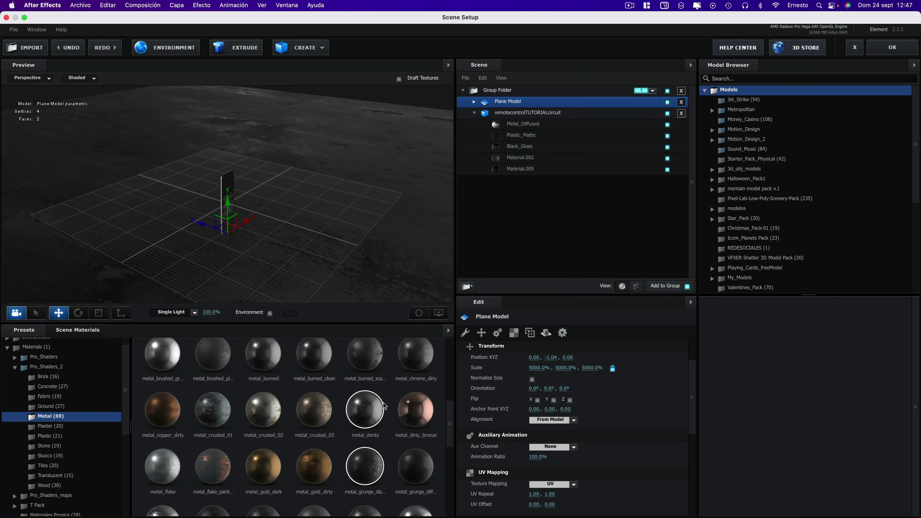
scroll(384, 399, down, 3)
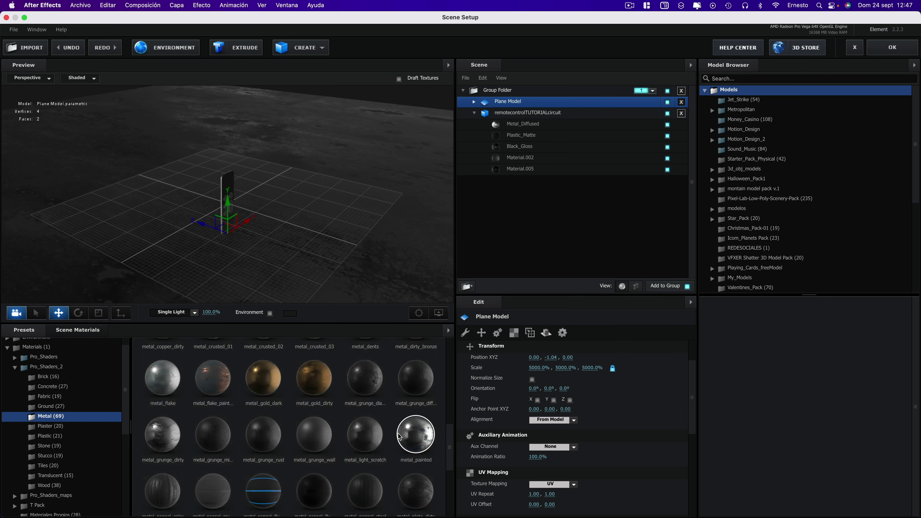
scroll(389, 423, up, 5)
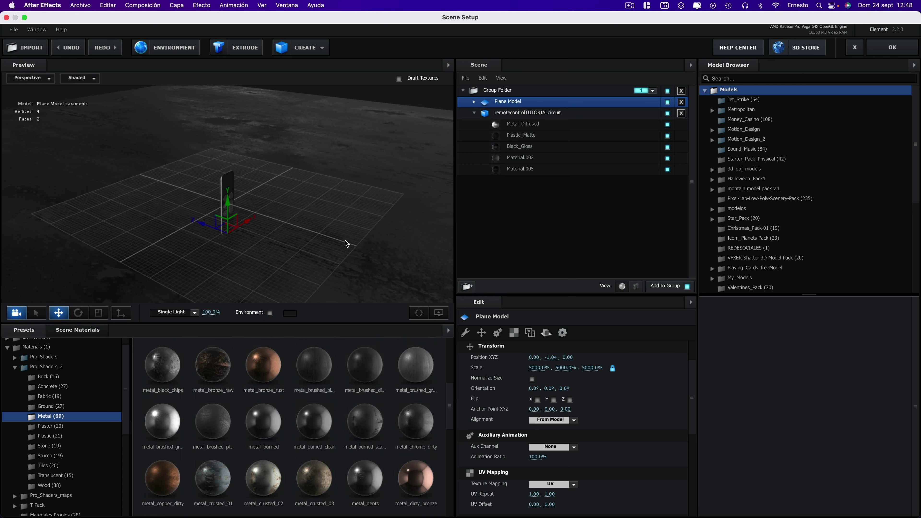
drag(346, 241, 340, 235)
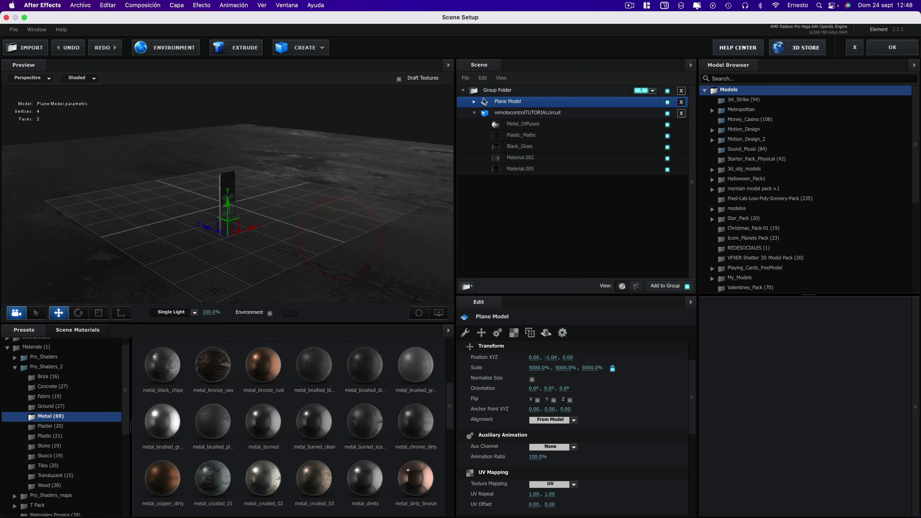
click(474, 101)
click(499, 113)
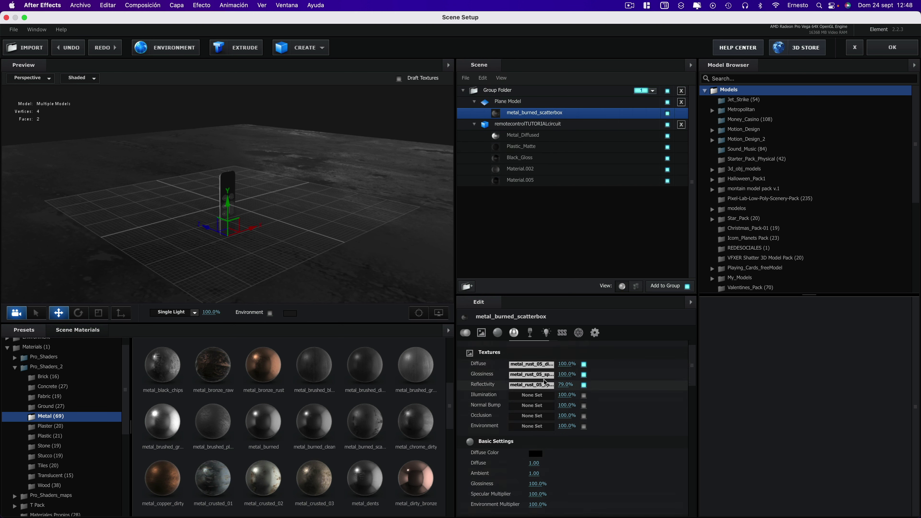
Set the floor's Glossiness texture input levels to 0.21, 0.60 and 0.68
scroll(545, 383, up, 1)
click(533, 395)
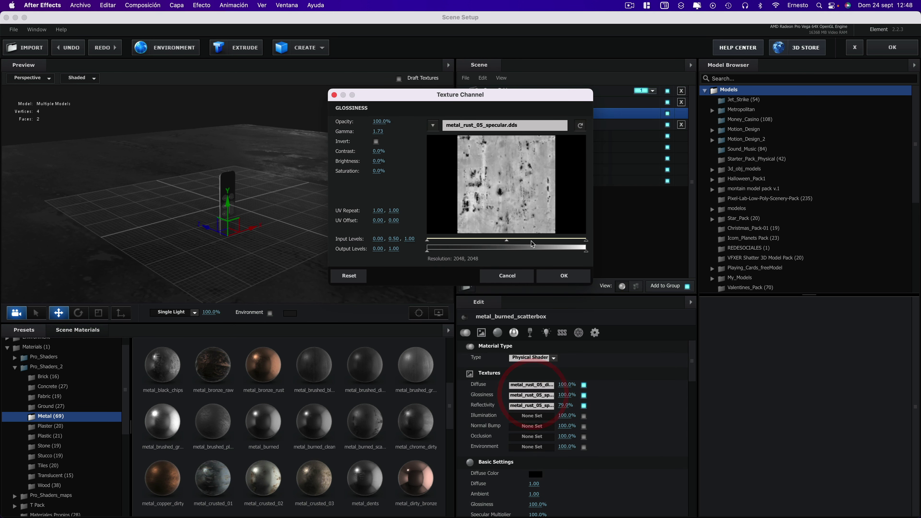
drag(507, 244, 481, 241)
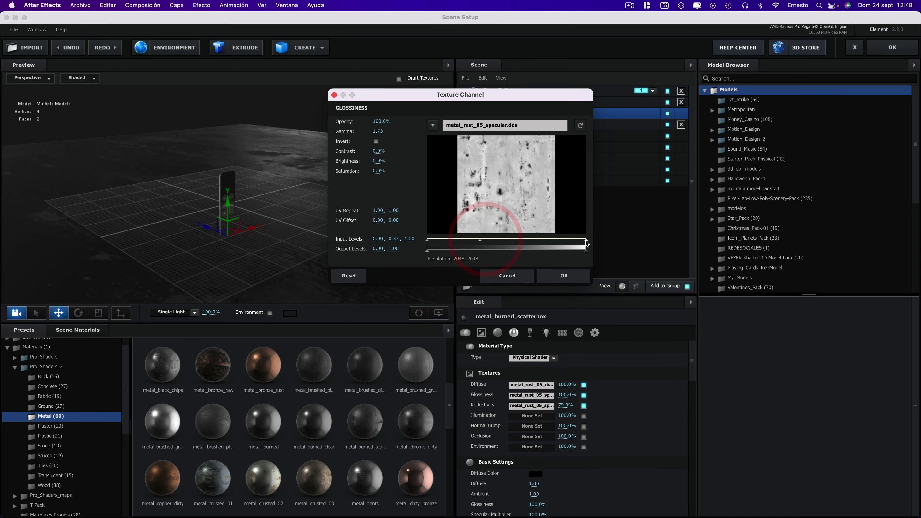
mouse_move(585, 240)
mouse_down()
mouse_move(525, 240)
mouse_move(536, 239)
mouse_up()
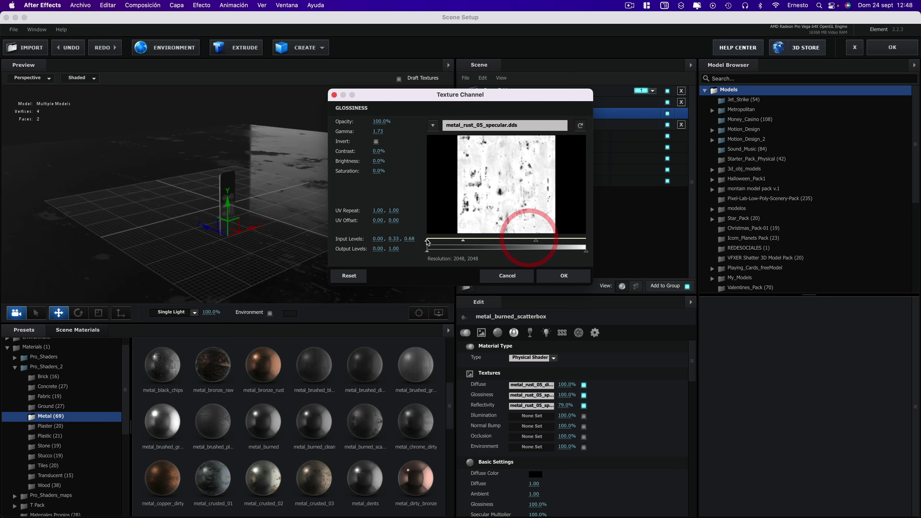
drag(428, 240, 503, 243)
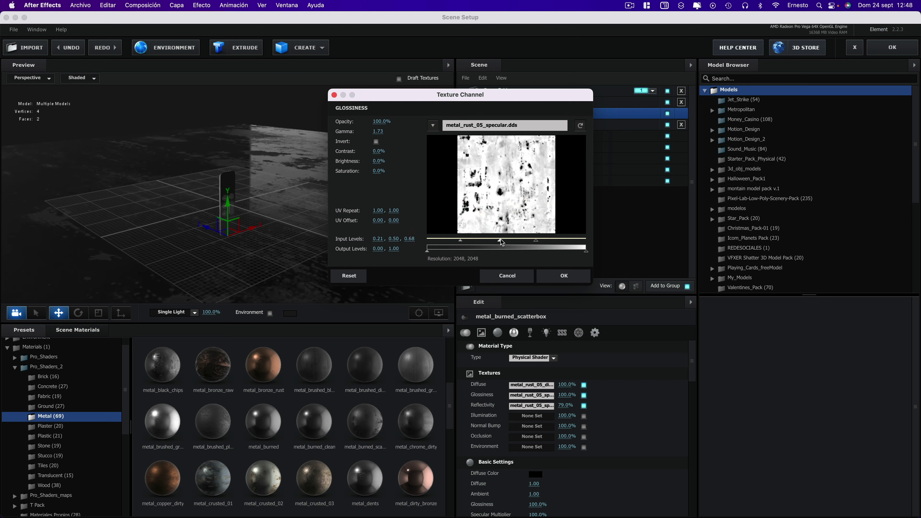
click(564, 275)
drag(329, 214, 299, 229)
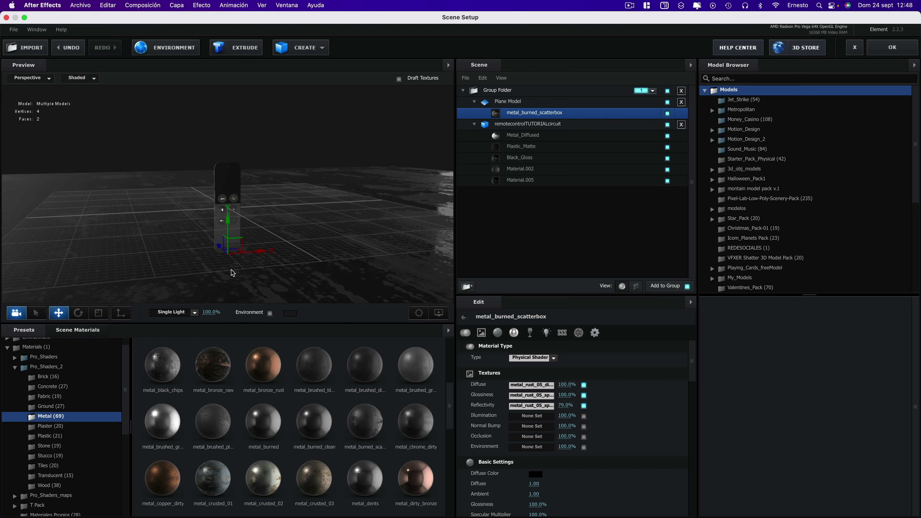
Set the floor plane's reflection mode to Mirror Surface
click(505, 102)
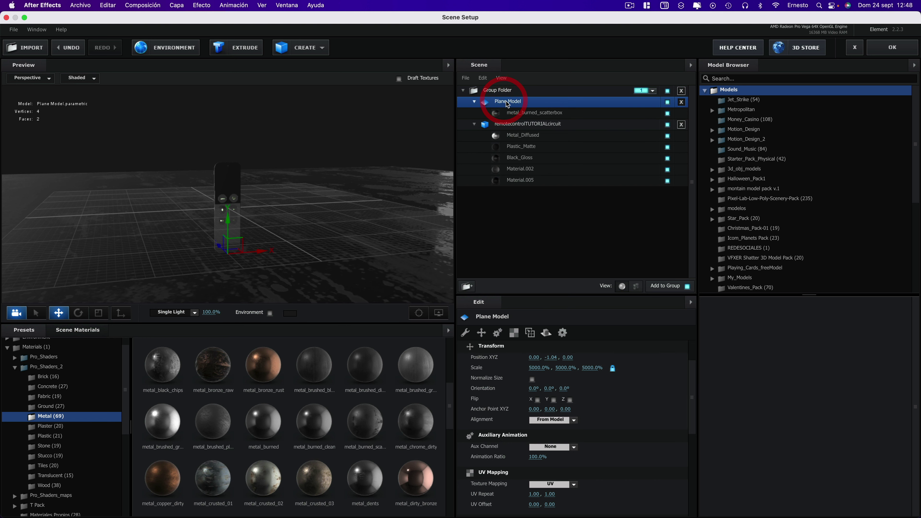
click(546, 332)
click(574, 358)
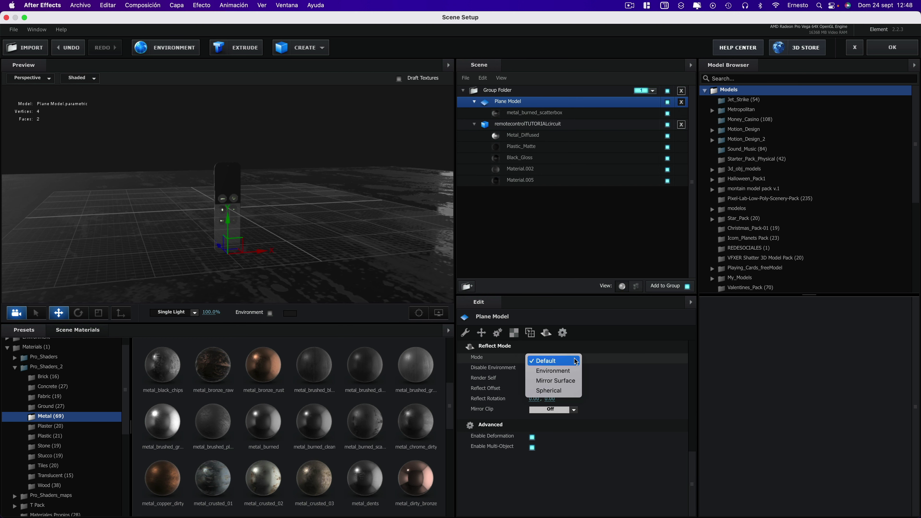
click(555, 380)
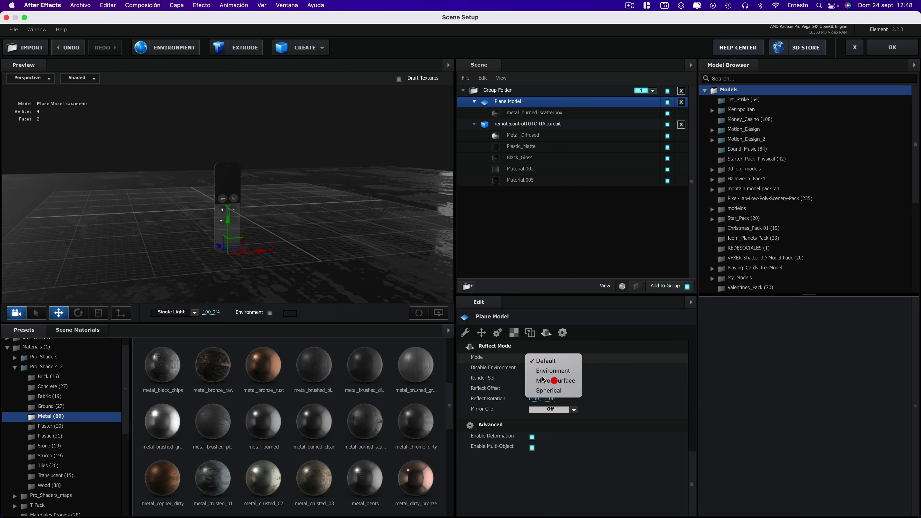
mouse_move(254, 294)
mouse_down()
mouse_move(274, 281)
mouse_move(402, 267)
mouse_up()
click(417, 312)
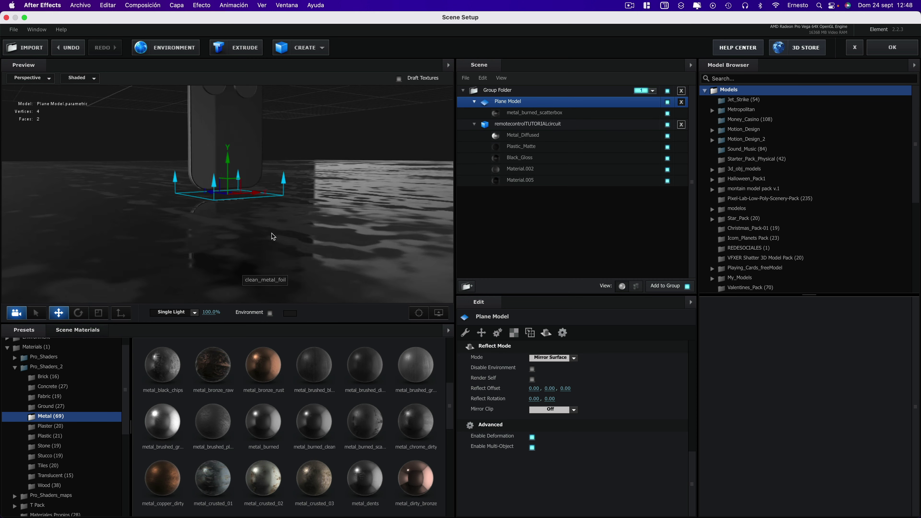
click(258, 233)
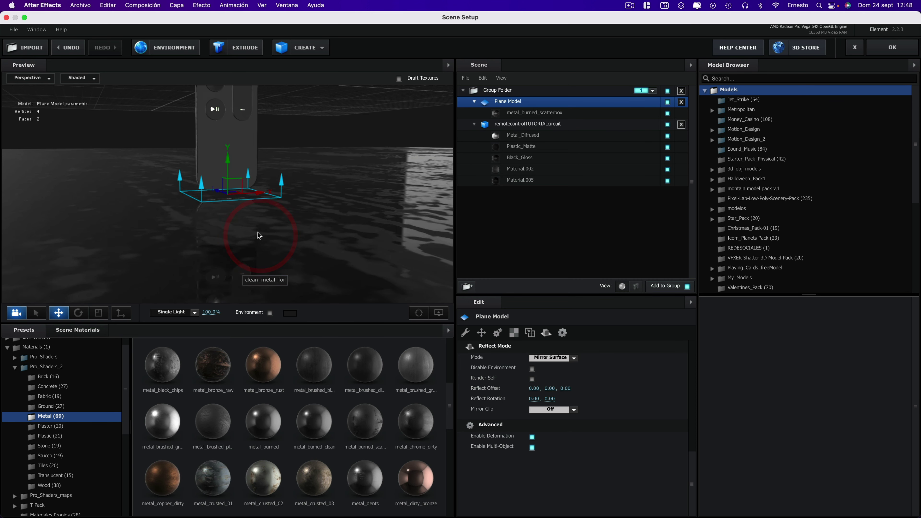
Change the floor's glossiness map midpoint to 0.58, then select Plane Model
click(540, 113)
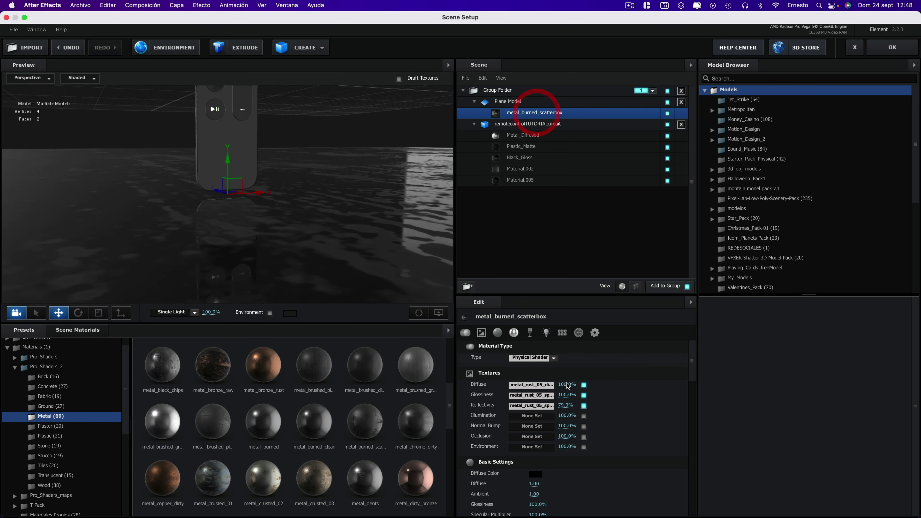
click(540, 398)
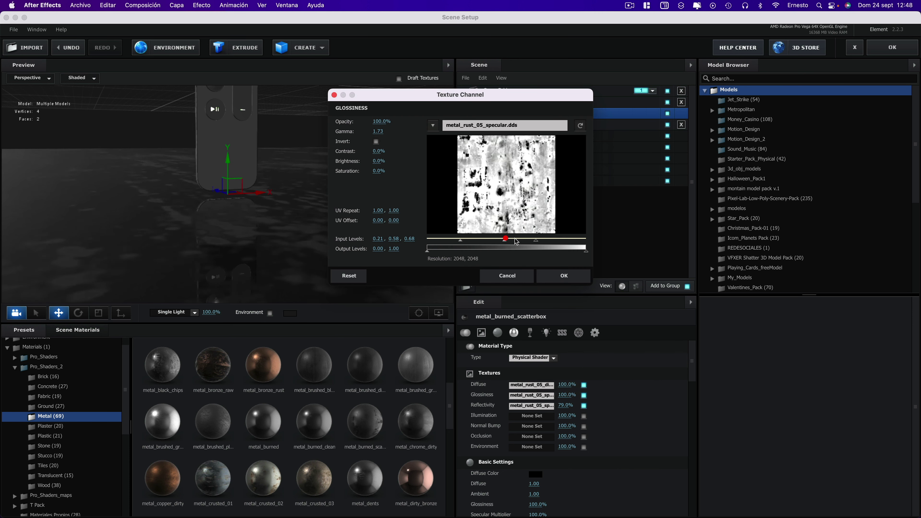
drag(506, 242, 536, 241)
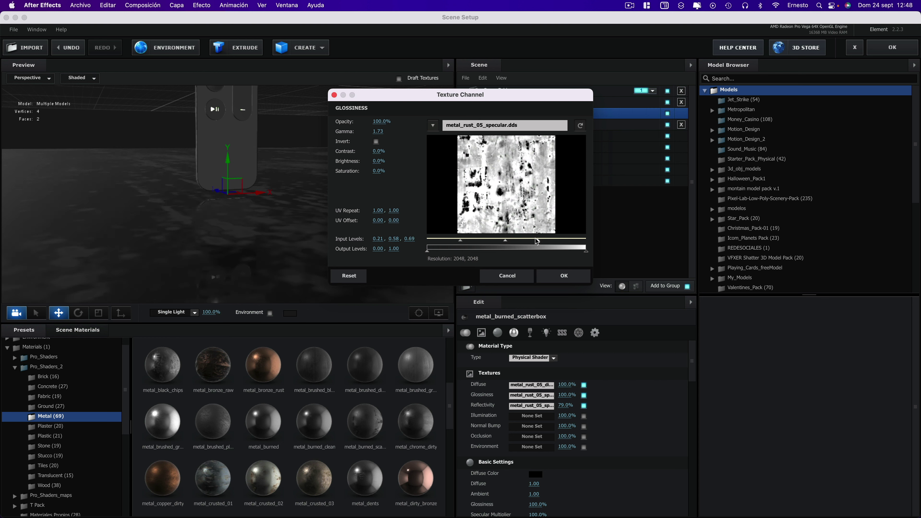
click(564, 276)
click(510, 103)
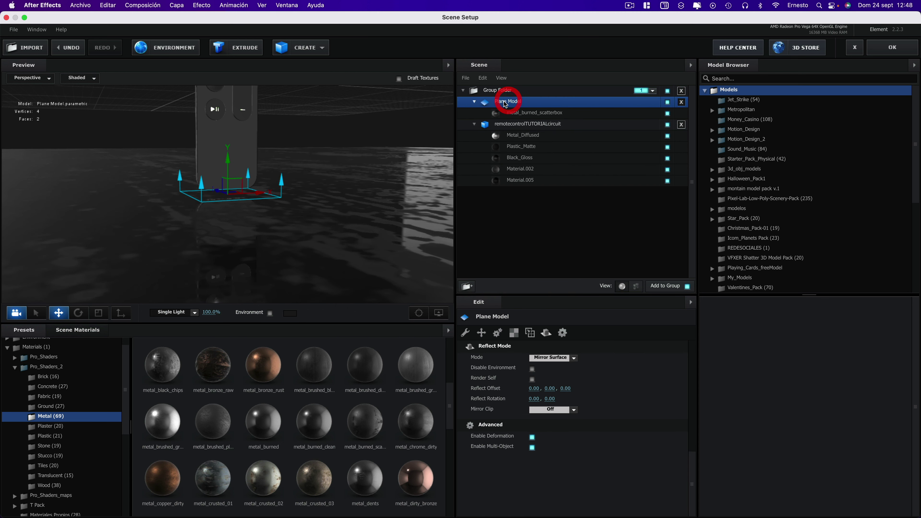
Set the Plane Model's UV Repeat to 3, 3 so the floor texture tiles 3×3
click(515, 336)
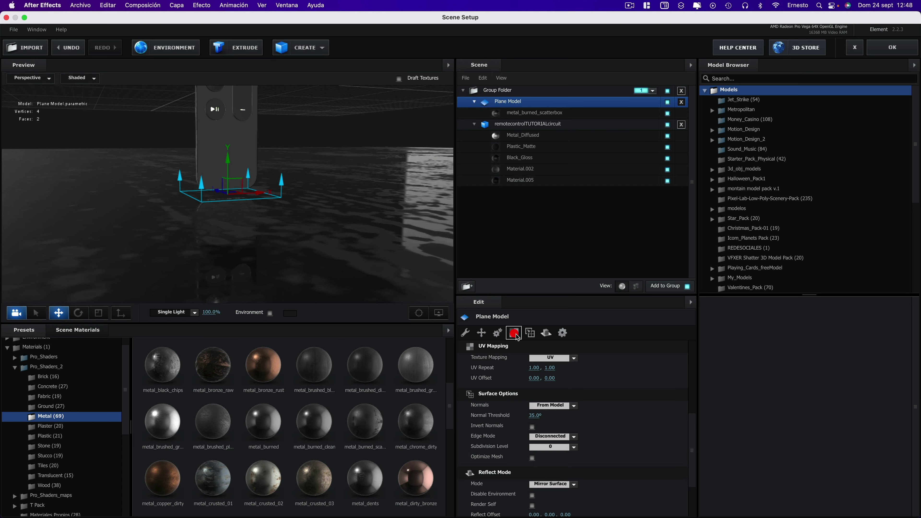
click(533, 367)
text(3)
click(597, 374)
click(550, 368)
text(3)
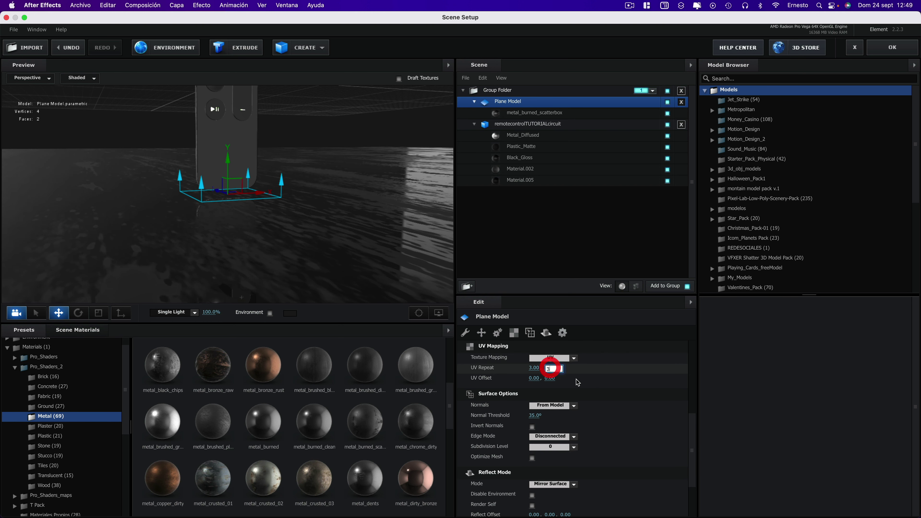
click(587, 383)
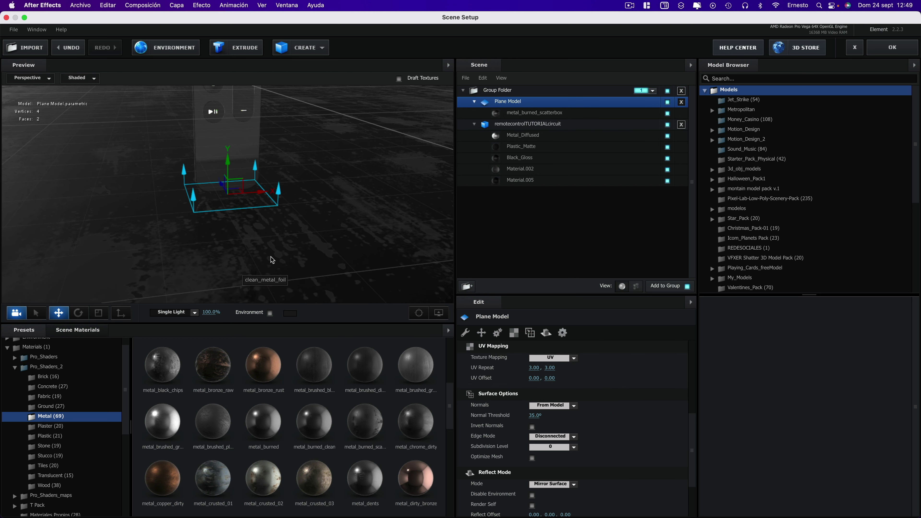
drag(272, 260, 282, 256)
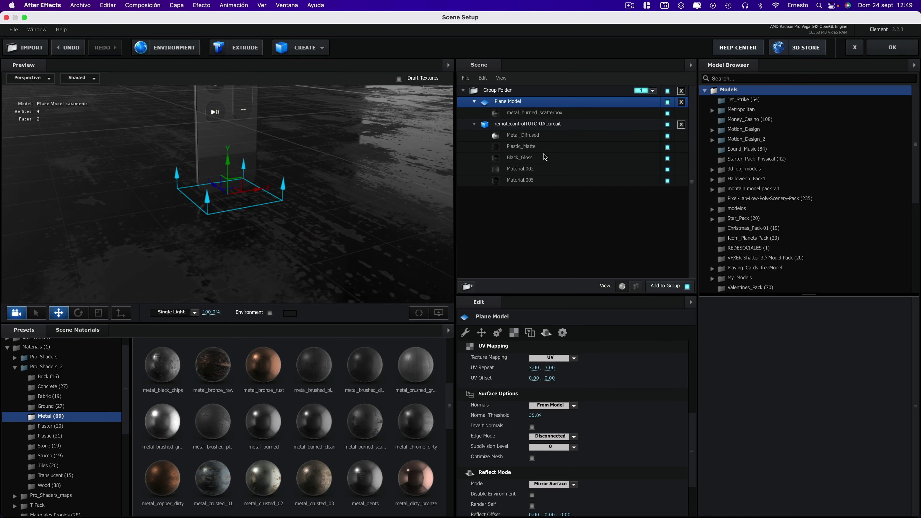
Give metal_burned_scatterbox 100% reflectivity intensity and 65% glossiness texture strength
click(539, 114)
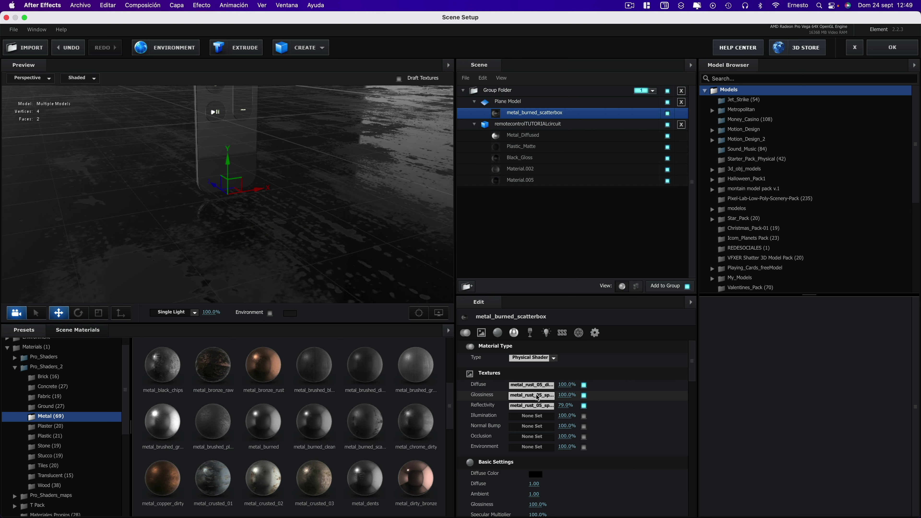
scroll(544, 463, down, 5)
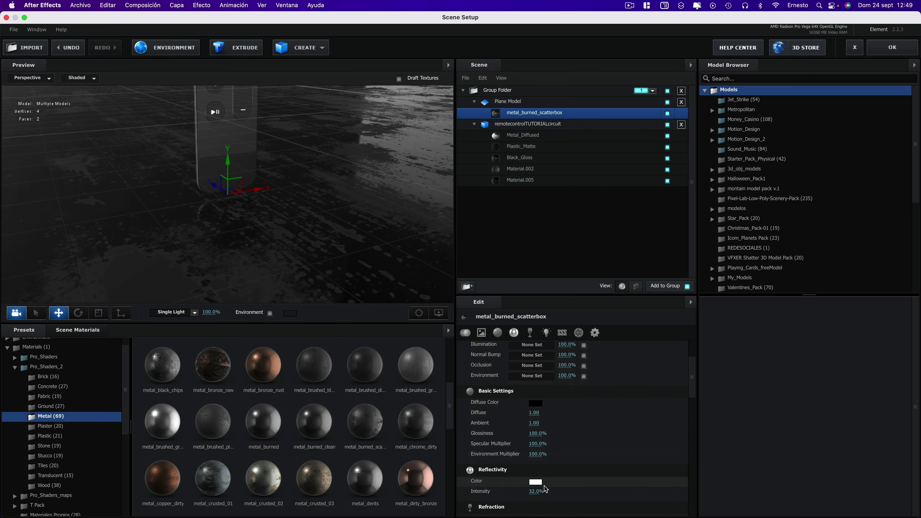
drag(546, 489, 604, 492)
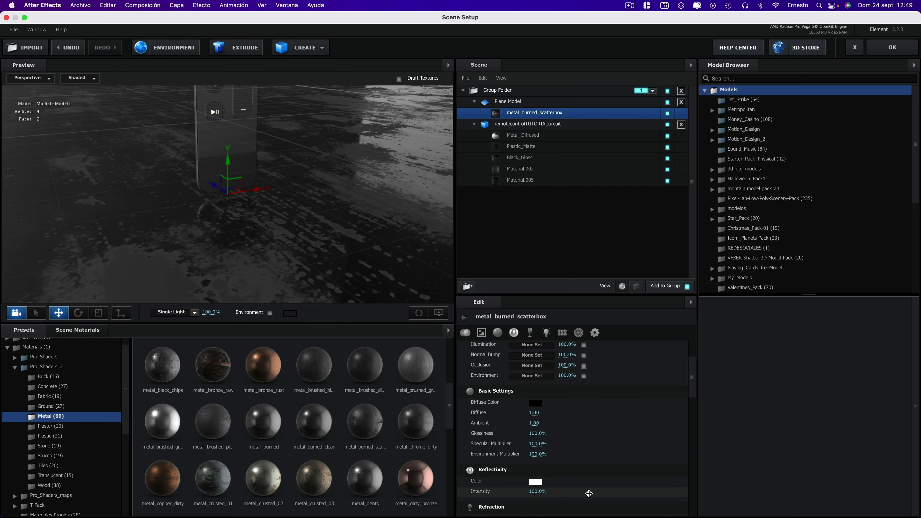
click(346, 223)
scroll(600, 384, up, 5)
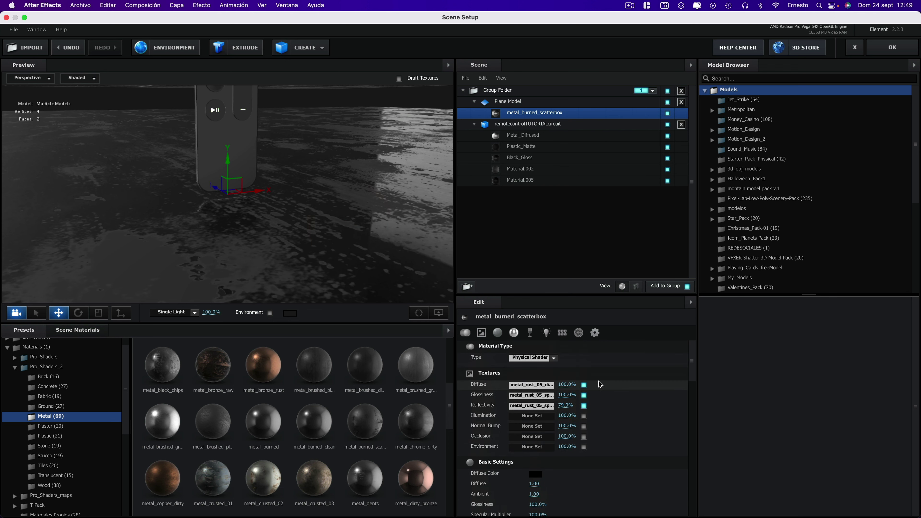
drag(559, 394, 459, 386)
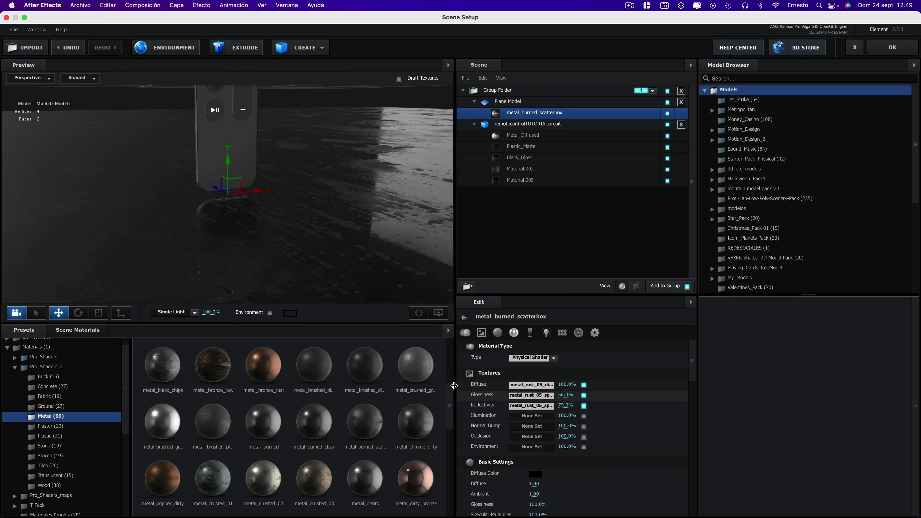
drag(506, 387, 457, 383)
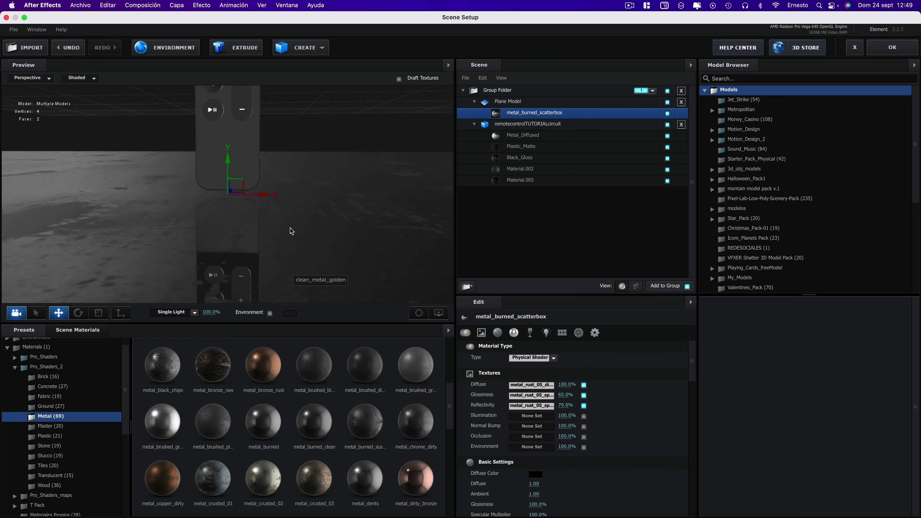
mouse_move(292, 231)
mouse_down()
mouse_move(307, 243)
mouse_move(298, 226)
mouse_up()
Close Scene Setup to render the comp, then reopen Element 3D's Scene Setup
click(901, 53)
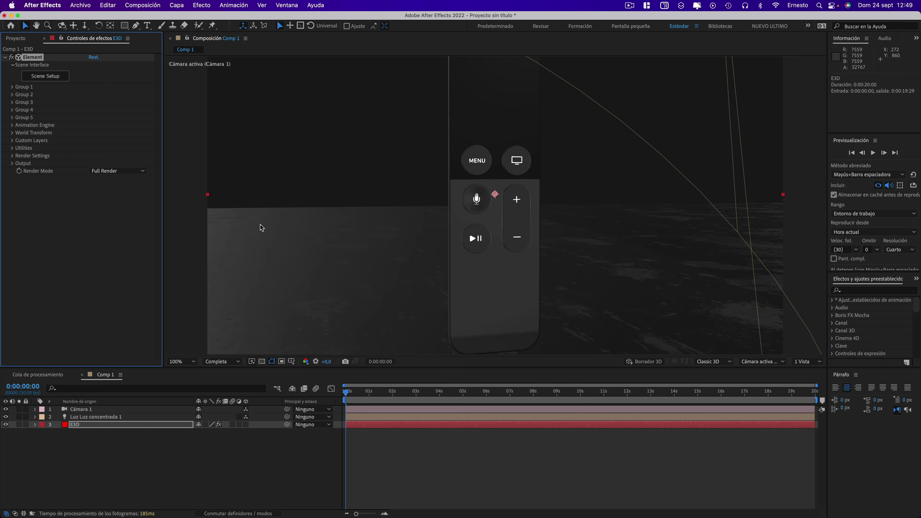
click(41, 77)
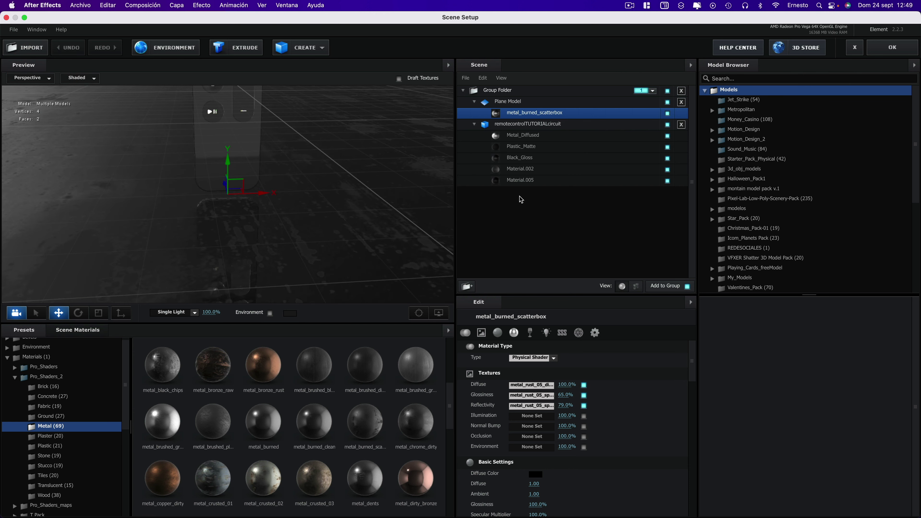
click(333, 165)
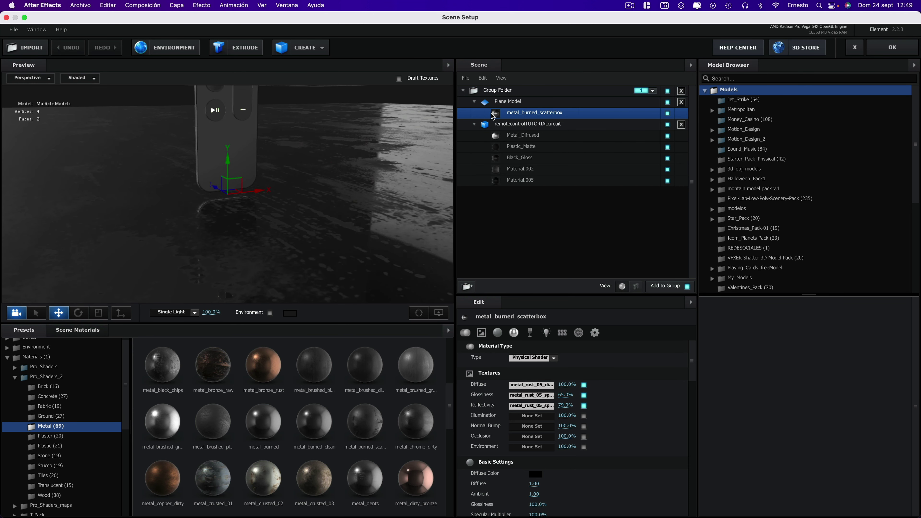
Enable Matte Shadow and Matte Reflection on the burned-metal floor material
drag(692, 362, 682, 509)
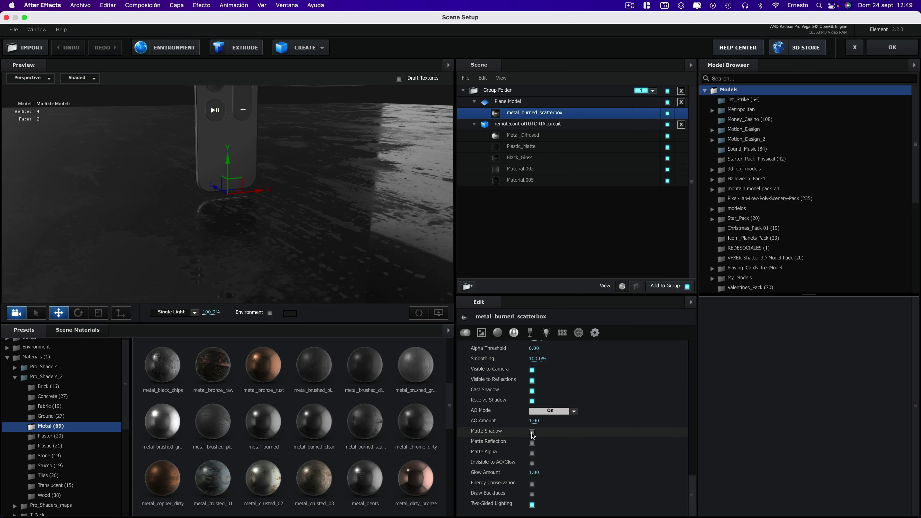
click(531, 432)
click(532, 443)
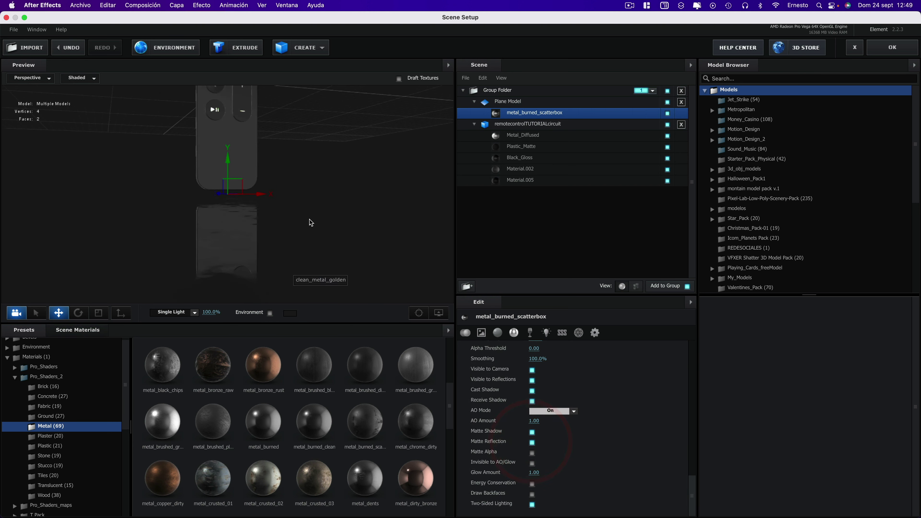
click(293, 223)
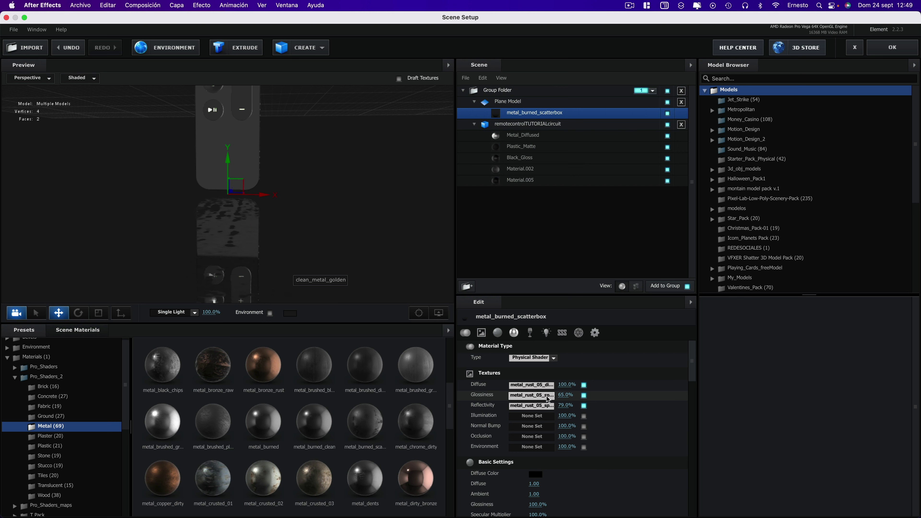
Set the glossiness texture's Input Levels to 0.15, 0.39 and 0.73
click(548, 399)
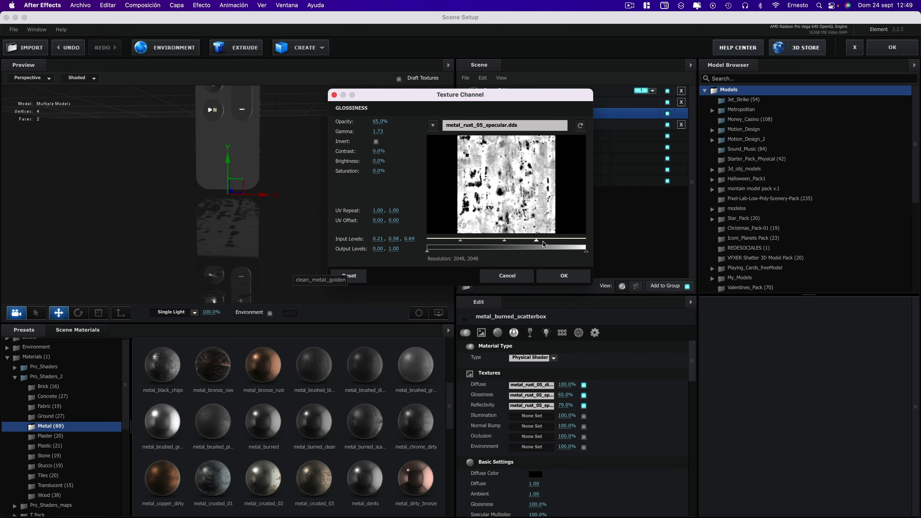
mouse_move(543, 241)
mouse_down()
mouse_move(557, 243)
mouse_move(524, 242)
mouse_up()
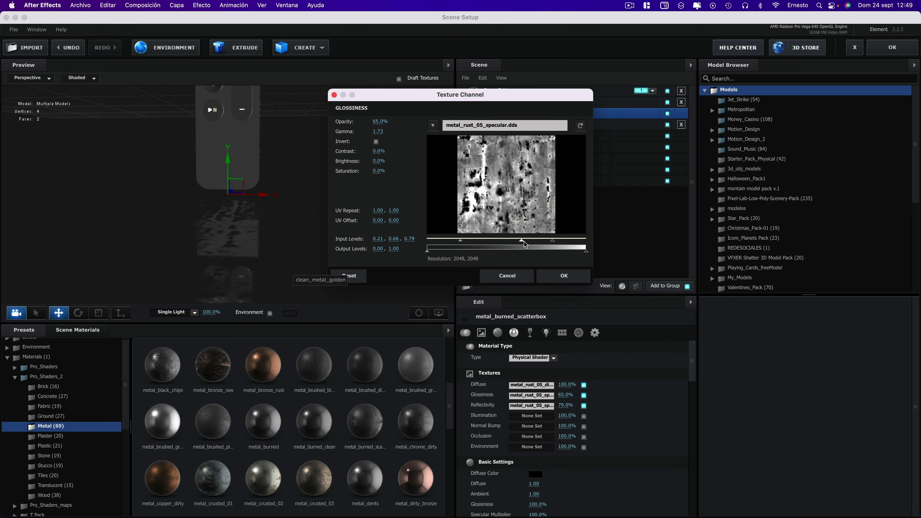
drag(460, 240, 447, 243)
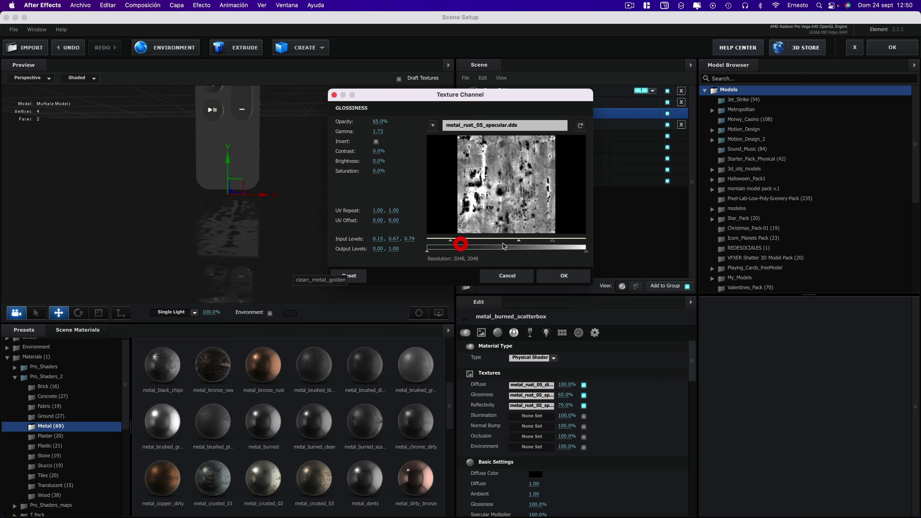
drag(518, 240, 484, 241)
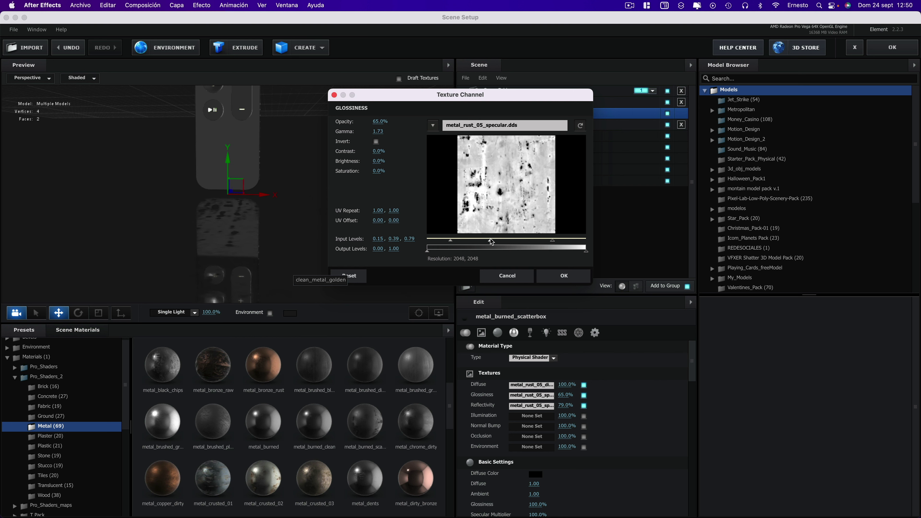
drag(552, 240, 544, 240)
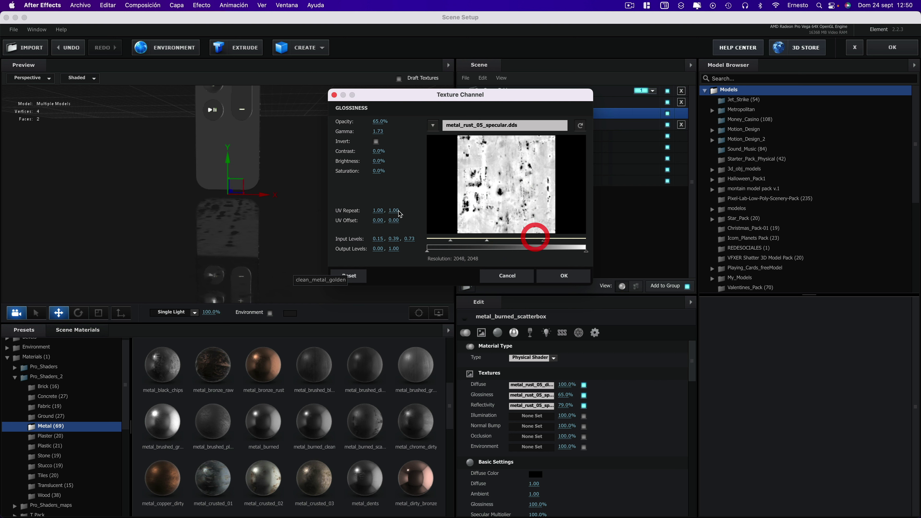
Set the glossiness map's UV Repeat to 1.00, 3.00 and apply the channel settings
click(378, 210)
text(3)
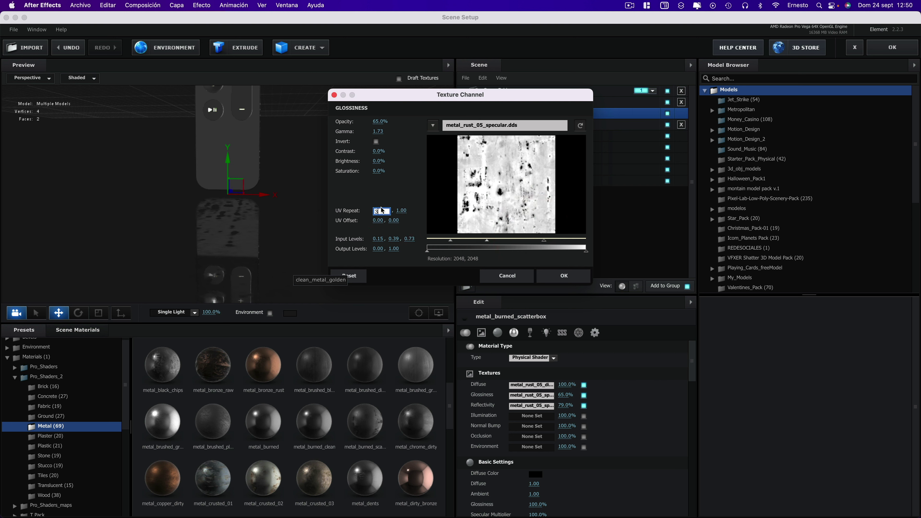
click(385, 199)
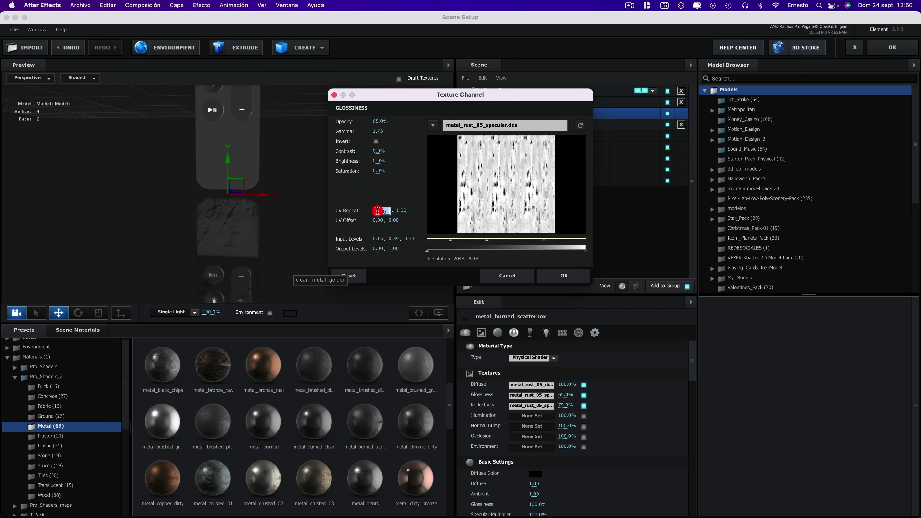
text(1)
click(393, 199)
text(3)
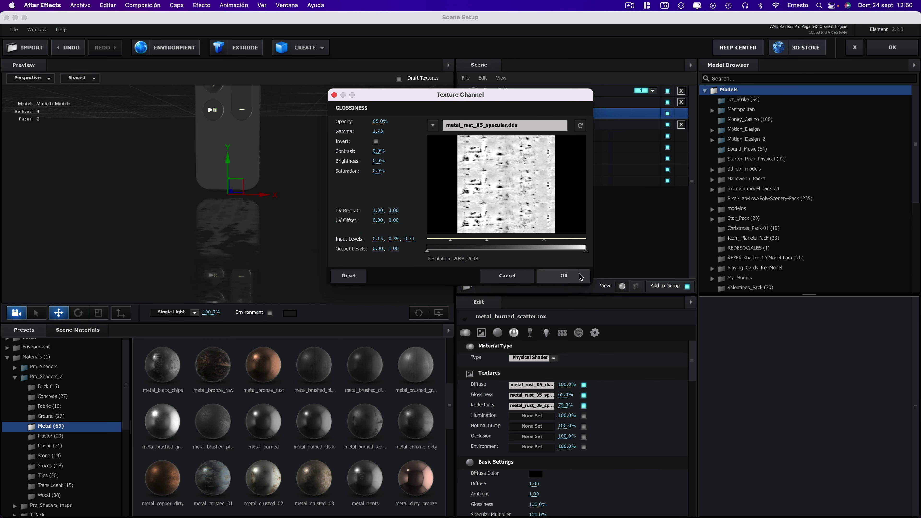
click(526, 272)
drag(320, 236, 344, 233)
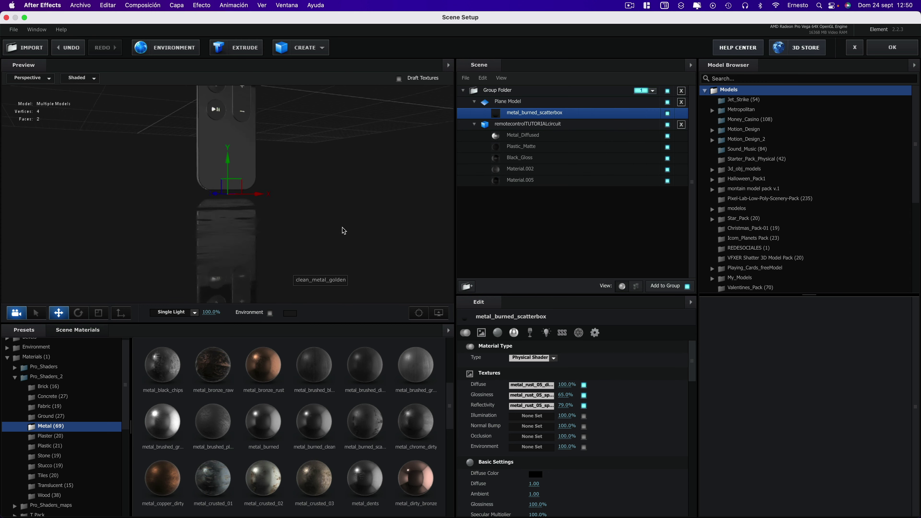
Dolly Cámara 1 back to 958.1, 698.3, −1201.3 with the Track Z Camera tool
click(892, 47)
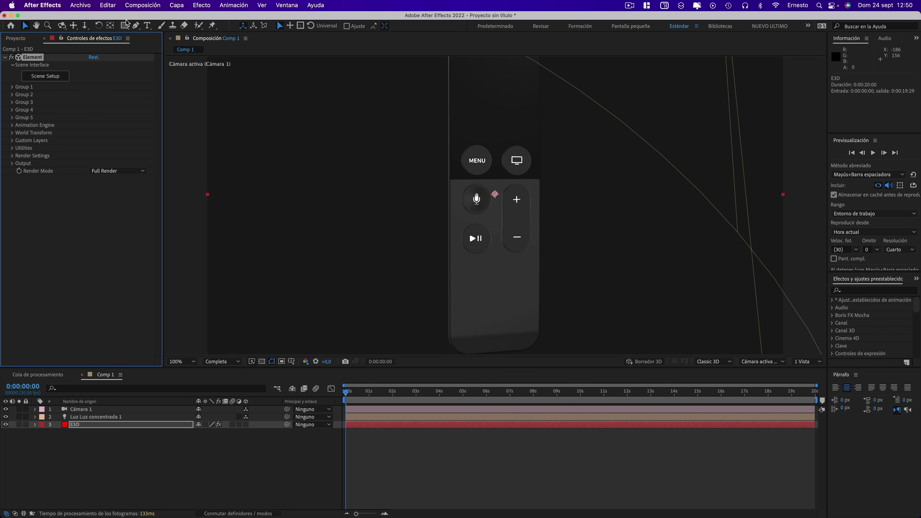
click(176, 5)
mouse_move(225, 18)
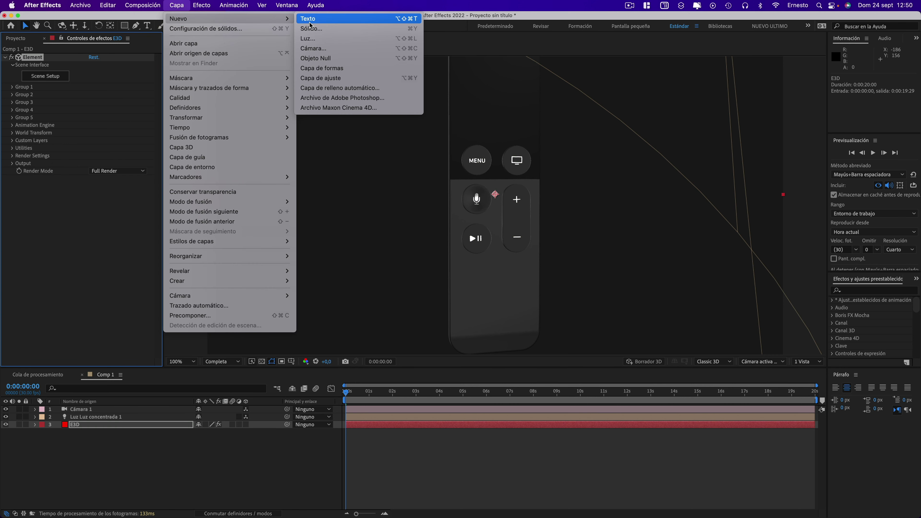
click(79, 410)
click(80, 409)
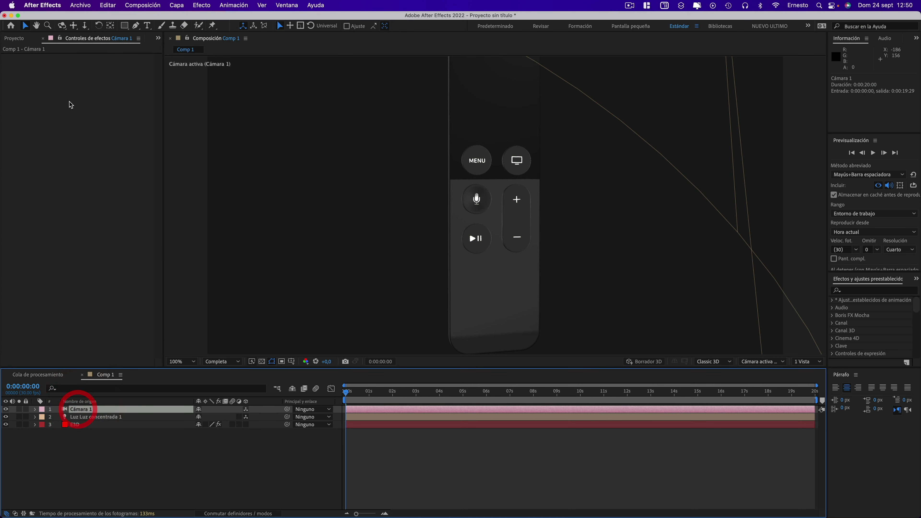
click(84, 25)
mouse_move(536, 160)
mouse_down()
mouse_move(535, 207)
mouse_move(502, 330)
mouse_up()
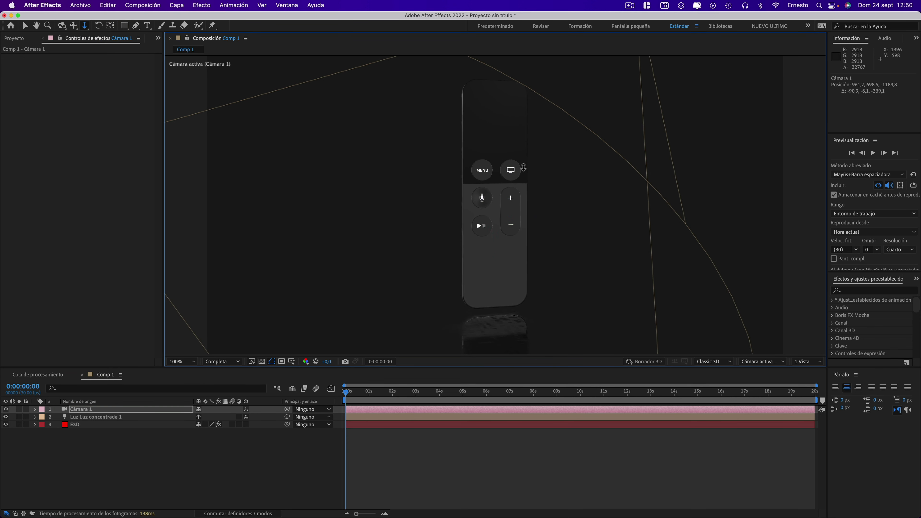
drag(523, 167, 523, 171)
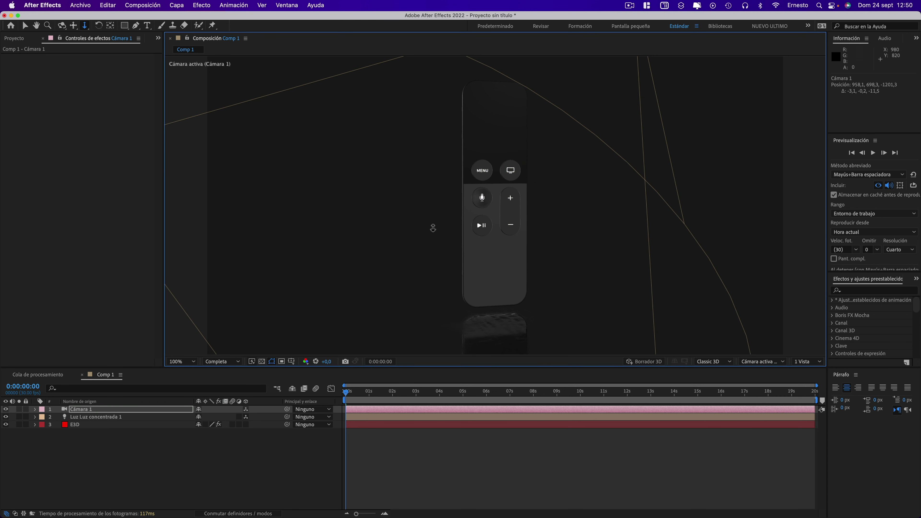
Add a light grey (CBCBCB) 2560×1440 solid and move it below the E3D layer
click(179, 7)
mouse_move(253, 18)
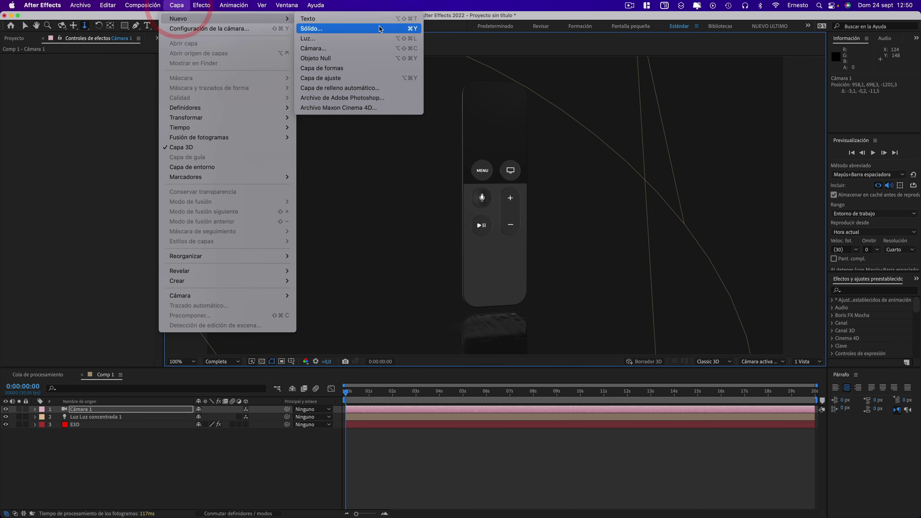
click(330, 31)
click(123, 197)
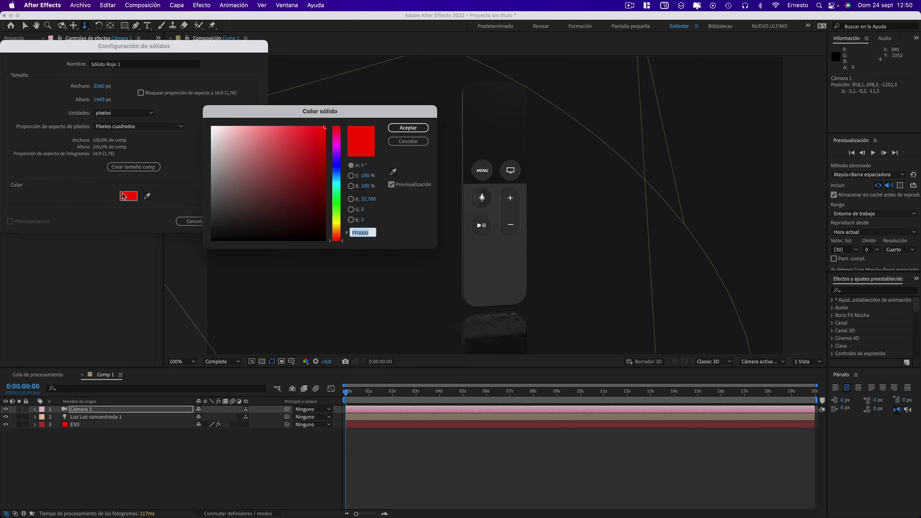
drag(219, 159, 199, 158)
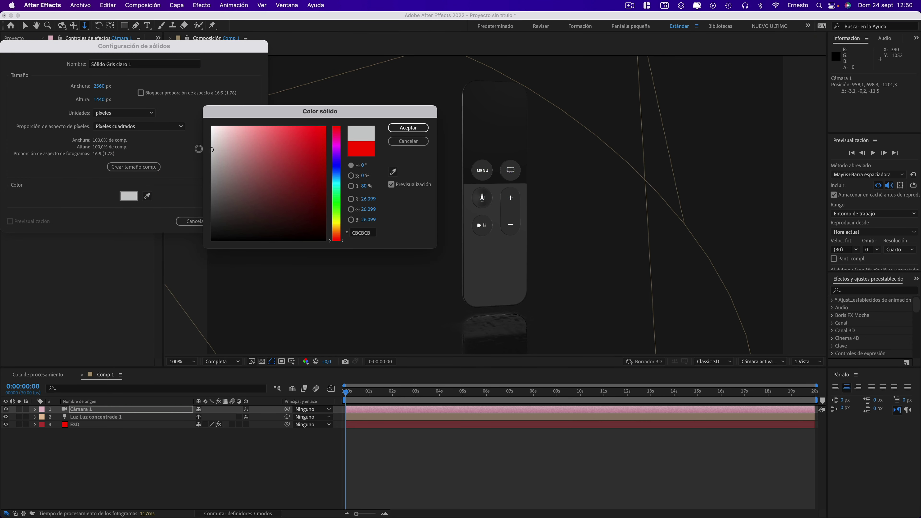
click(391, 129)
click(249, 223)
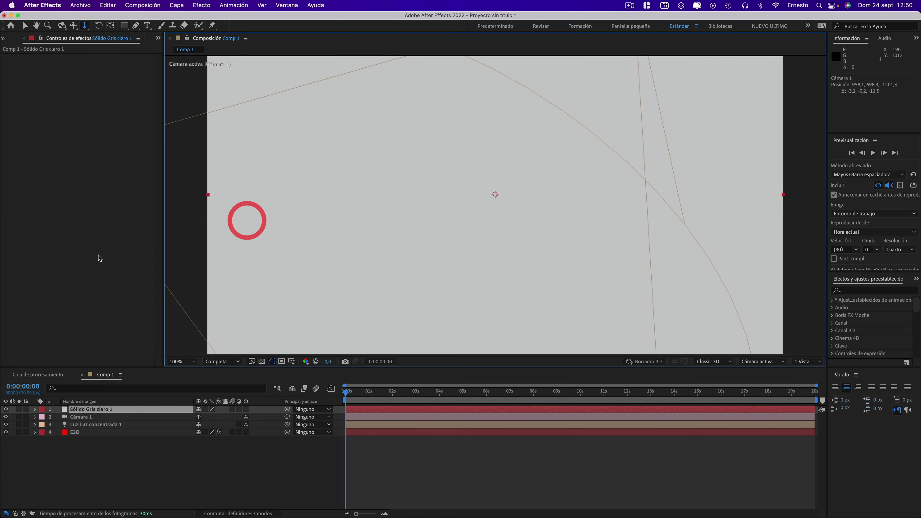
drag(93, 409, 98, 437)
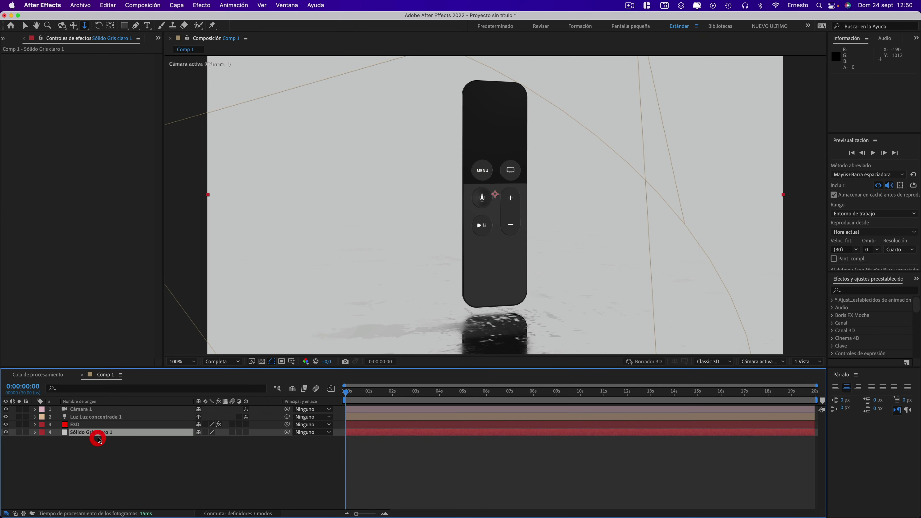
click(202, 5)
Apply Gradación de degradado to the solid, swap colours, and set the start colour to mid-grey
mouse_move(219, 126)
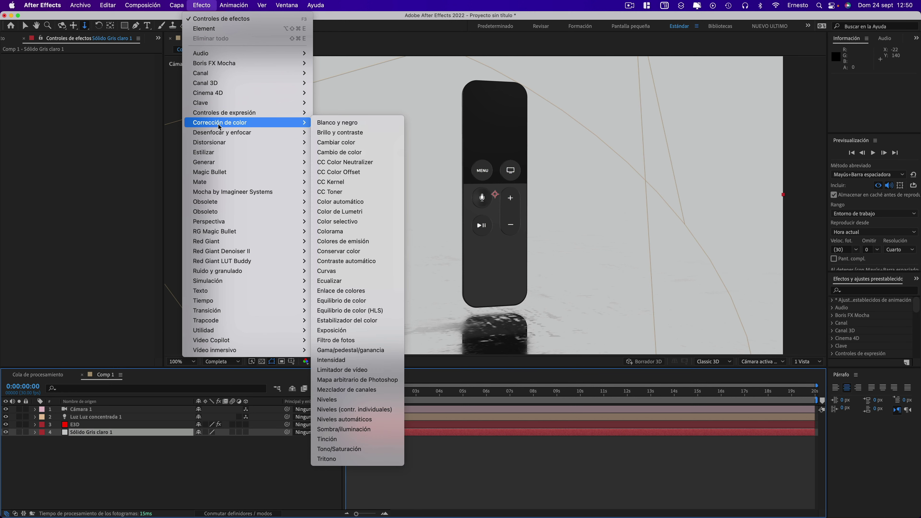
mouse_move(218, 163)
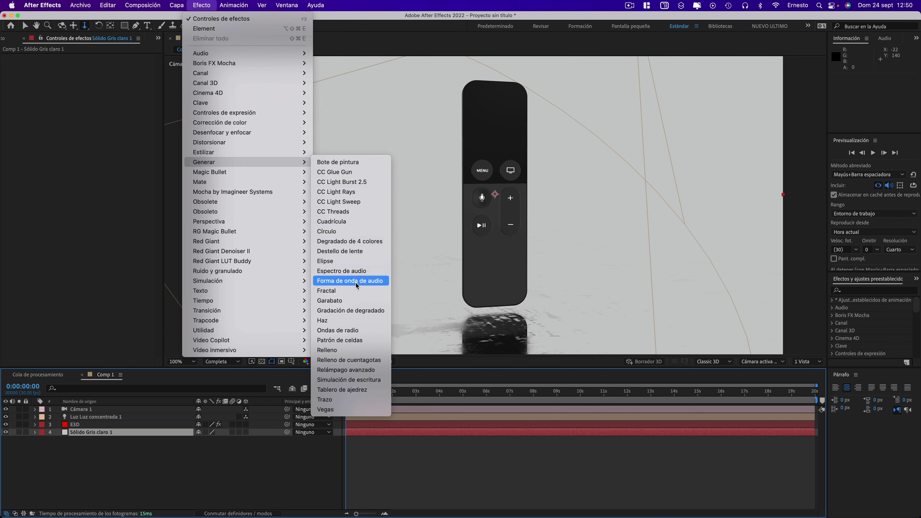
click(350, 311)
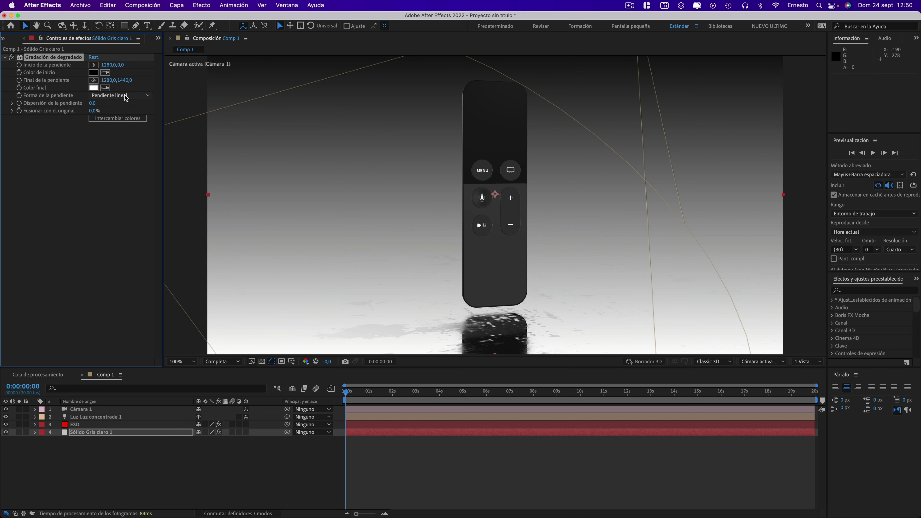
click(117, 117)
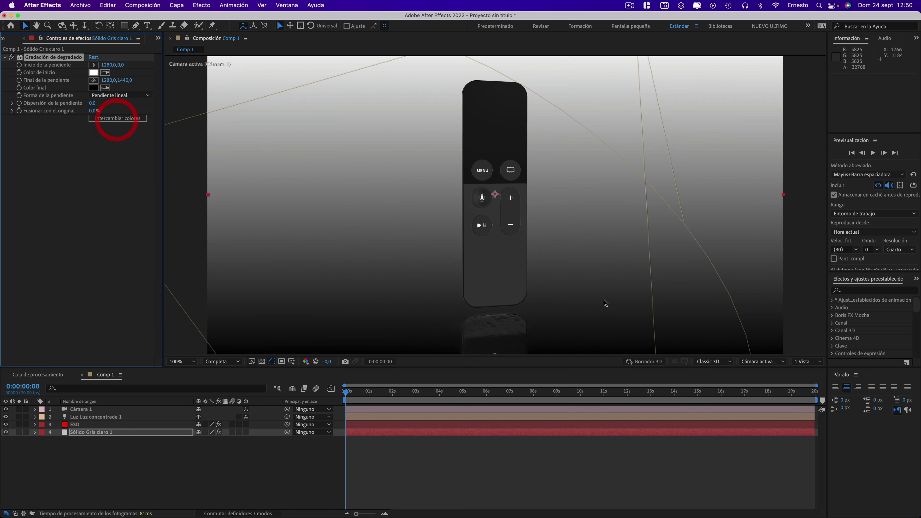
click(93, 73)
drag(219, 160, 197, 160)
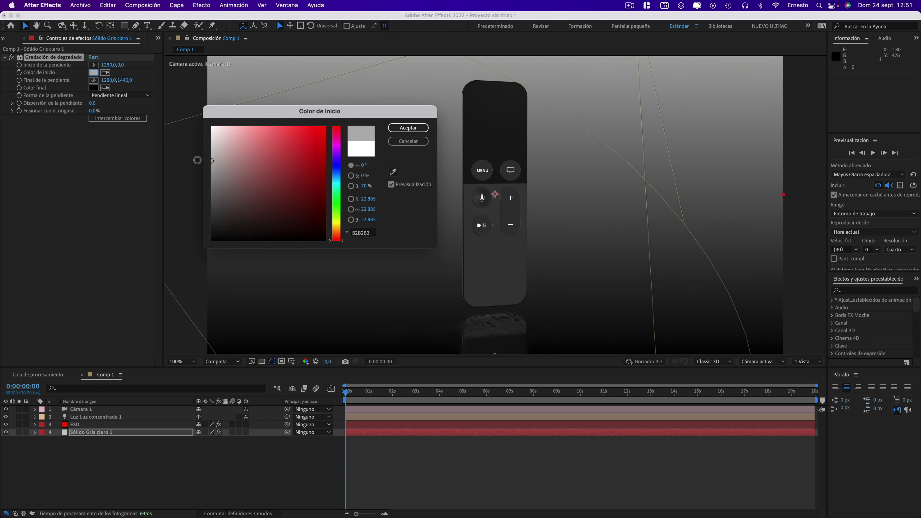
click(403, 128)
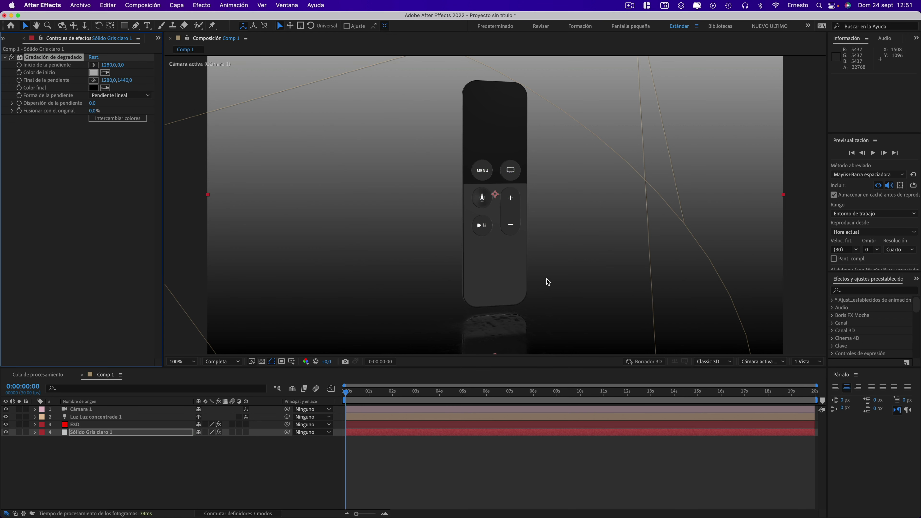
click(87, 417)
Orbit the camera to view the remote at a slight angle, leaving the spot light unmoved
key(comma)
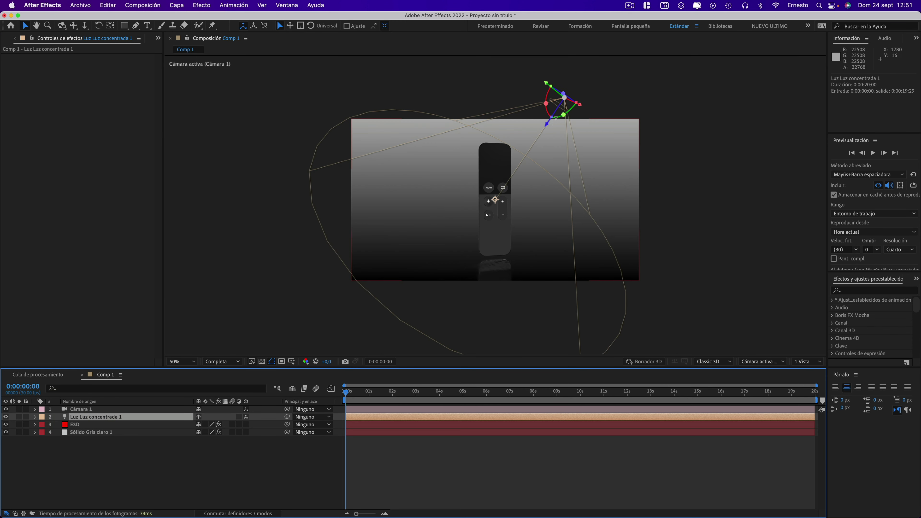
drag(549, 87, 608, 125)
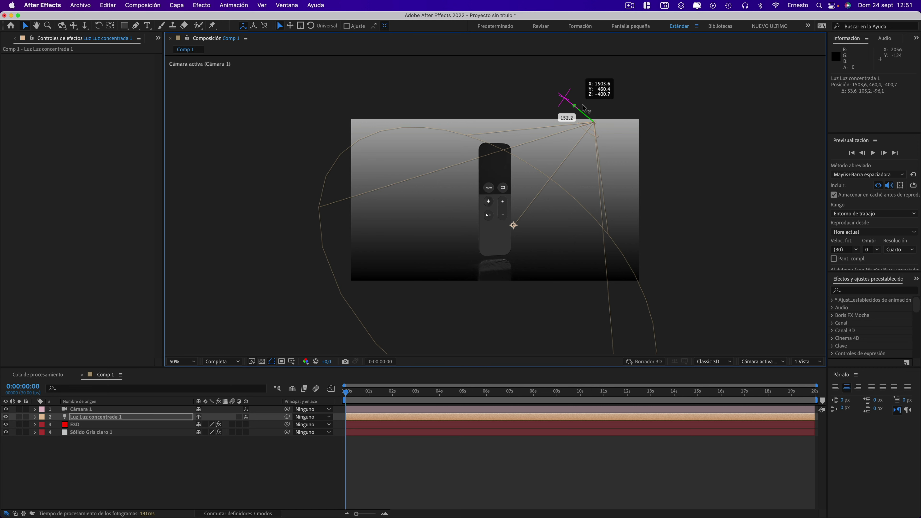
drag(584, 108, 586, 98)
key(super+z)
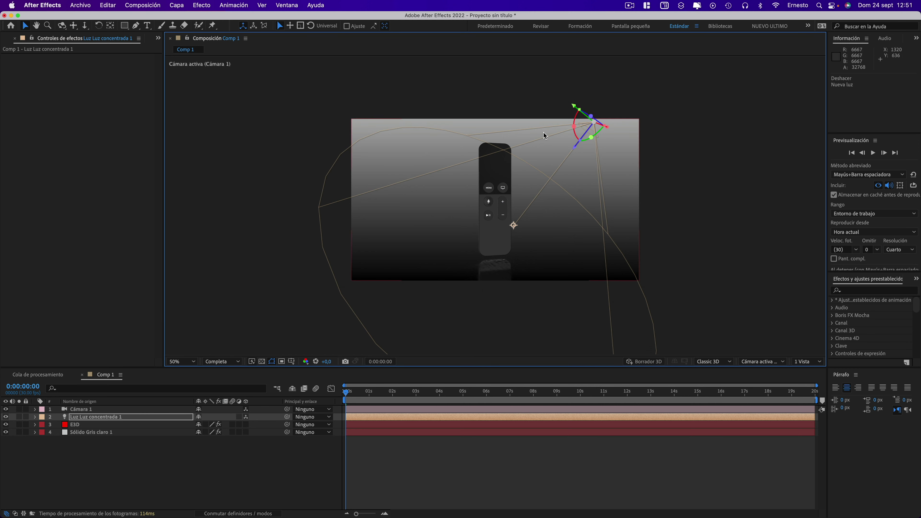
key(slash)
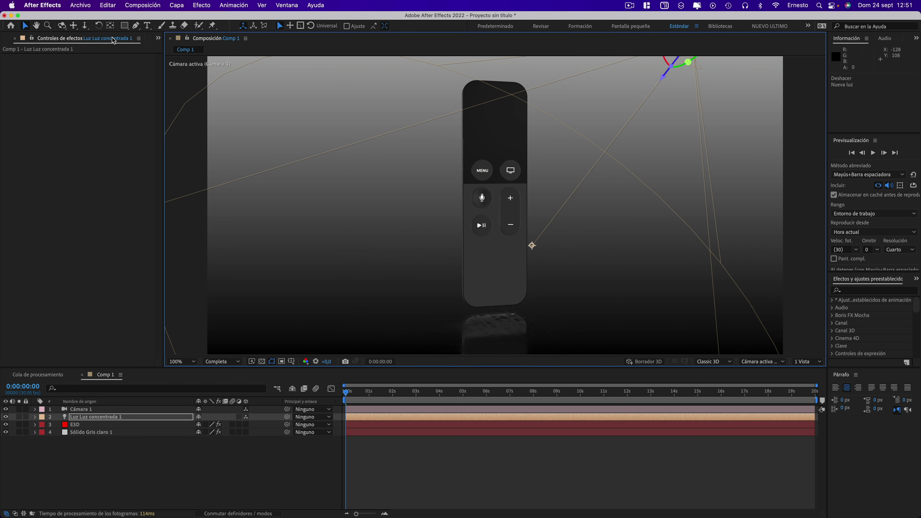
click(62, 26)
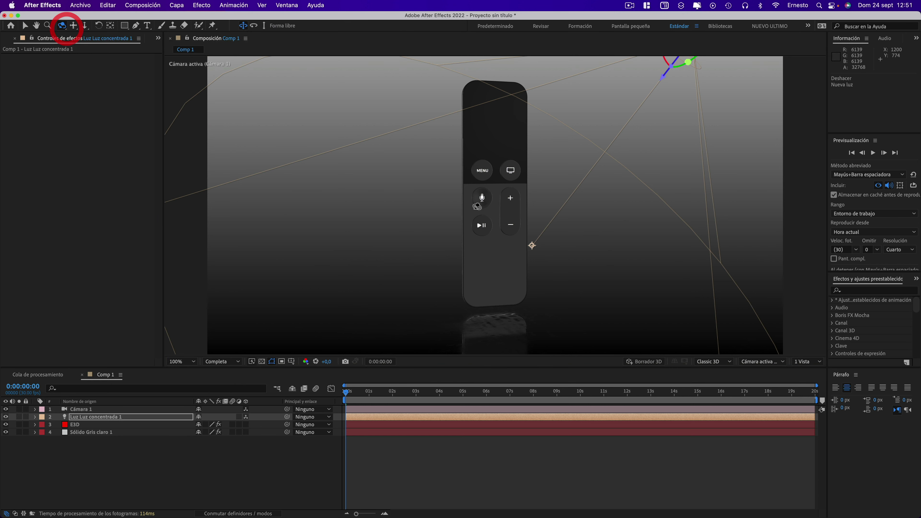
drag(454, 203, 495, 195)
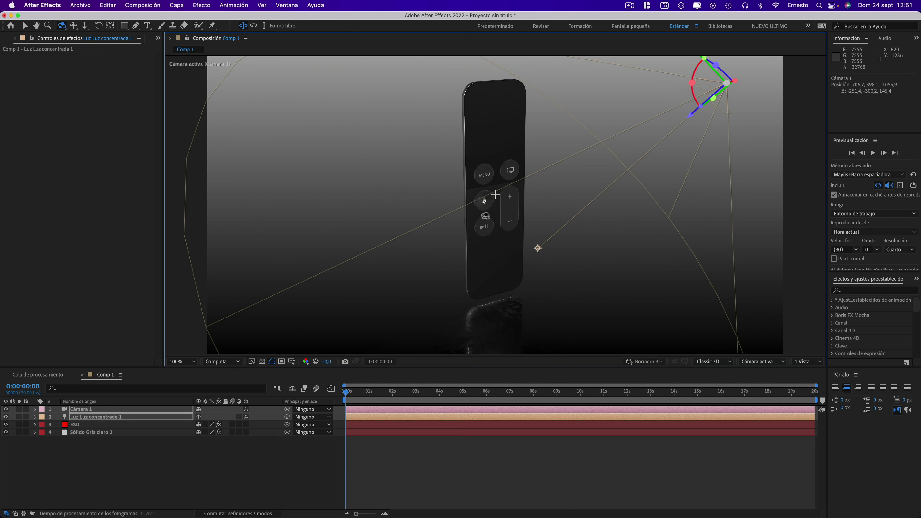
Raise Luz concentrada 1 intensity to 191% and expand the E3D layer's Render Settings
click(177, 5)
click(185, 29)
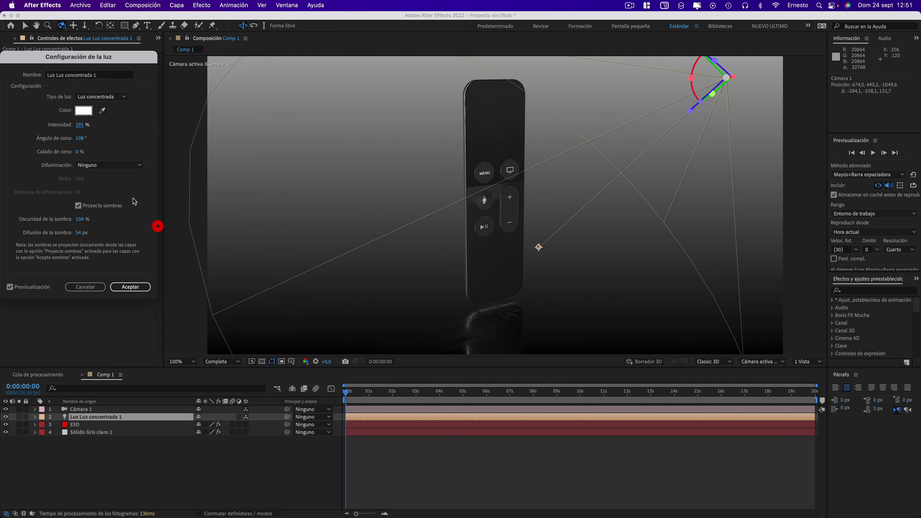
click(130, 287)
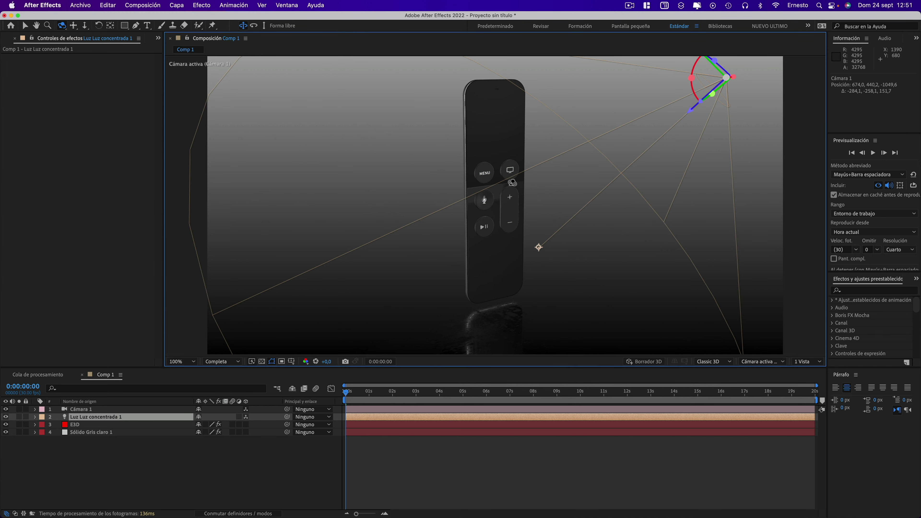
click(75, 424)
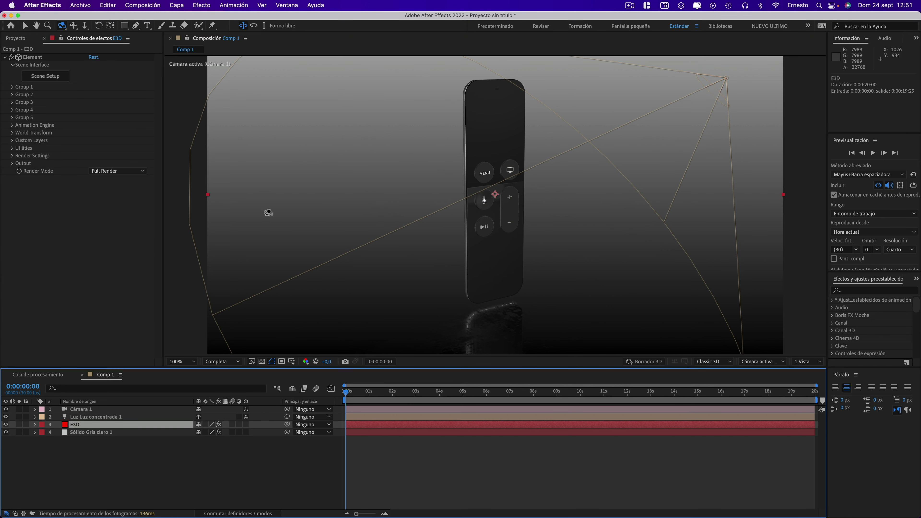
click(12, 156)
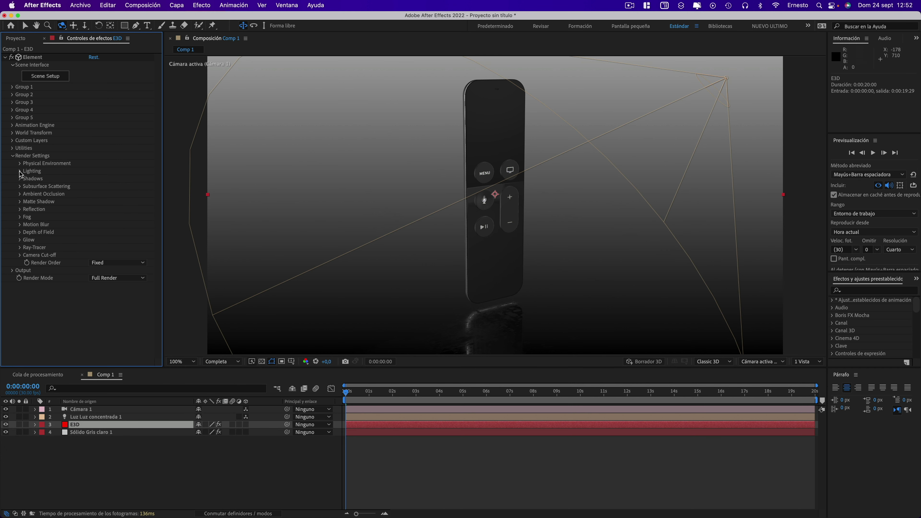
Apply the BackLight_4K_24 environment map to the Element 3D scene
click(53, 78)
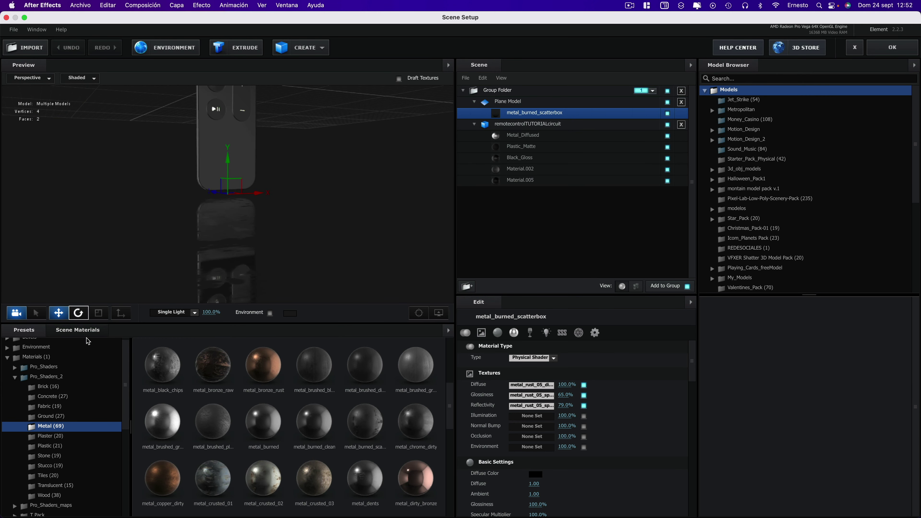
click(41, 351)
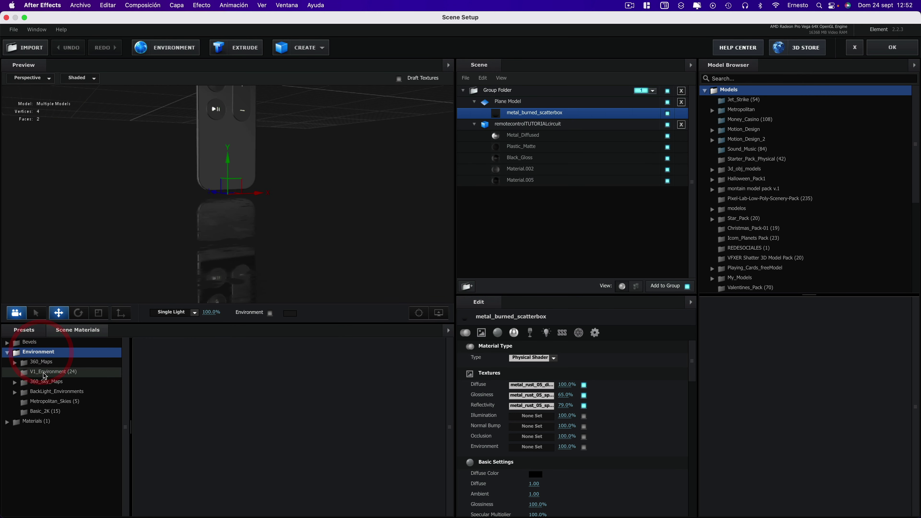
click(46, 391)
click(52, 402)
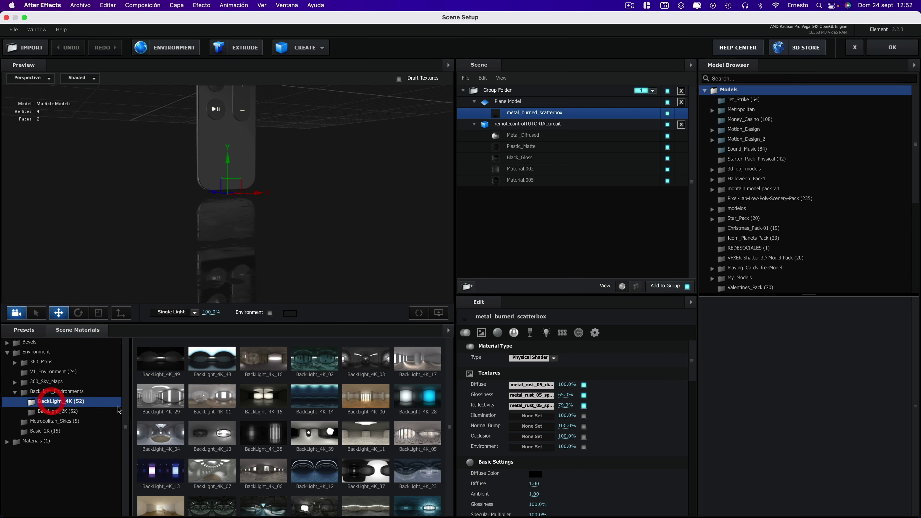
scroll(215, 439, down, 5)
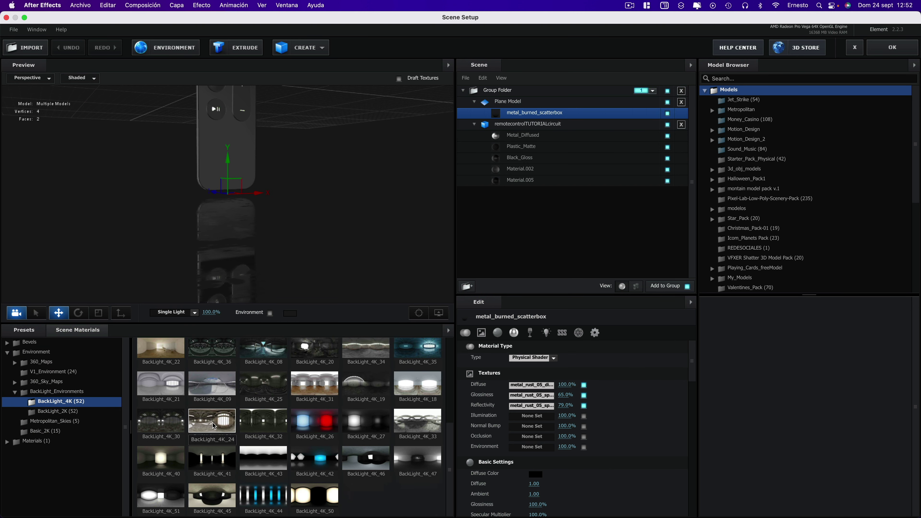
double_click(213, 425)
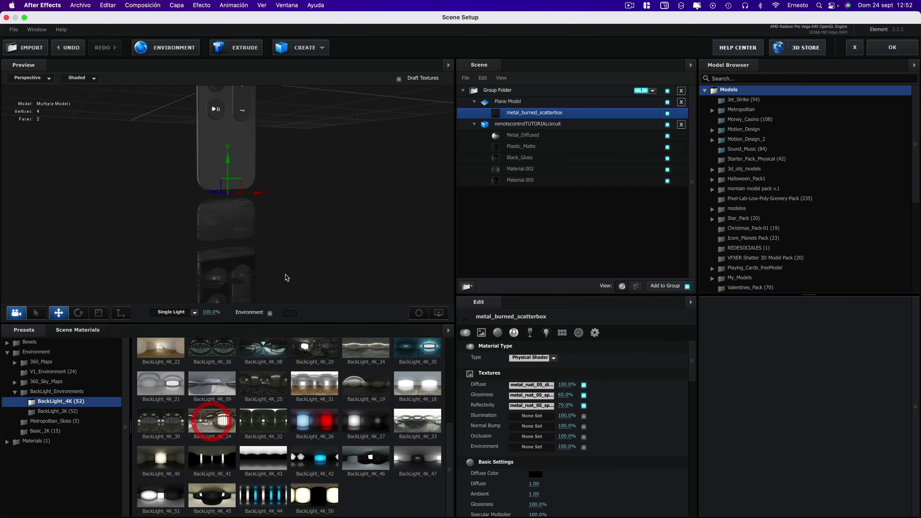
mouse_move(298, 209)
mouse_down()
mouse_move(300, 250)
mouse_move(279, 210)
mouse_move(305, 199)
mouse_up()
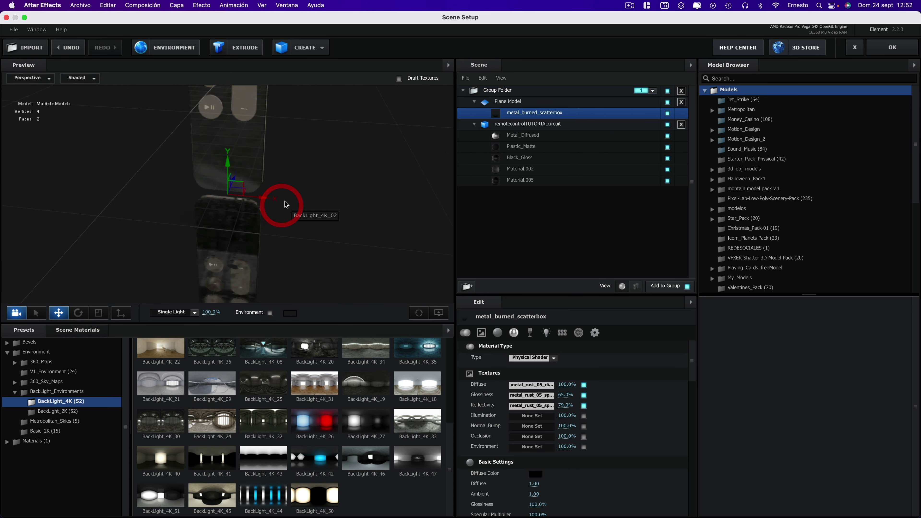
Accept the scene and check the remote with the new environment in the composition
click(892, 48)
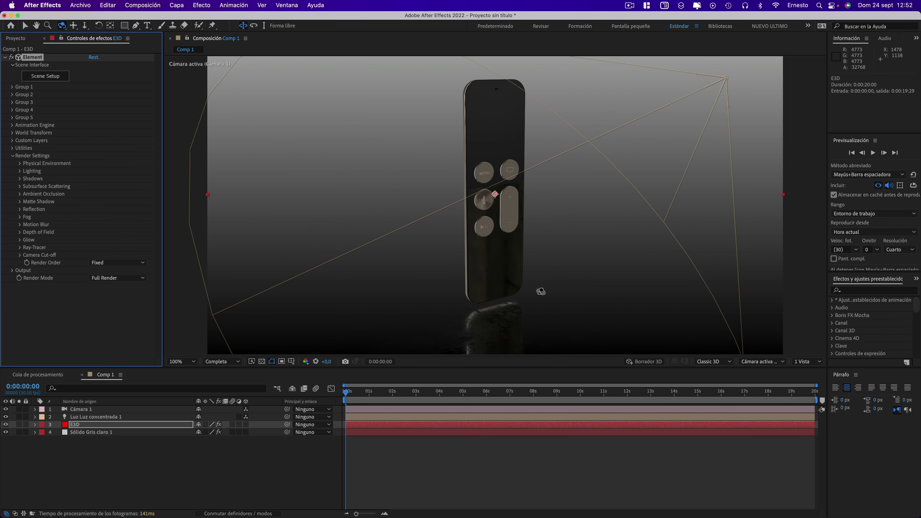
key(period)
key(comma)
Select Material.002 in Scene Setup and lower its glossiness to 32%
click(53, 77)
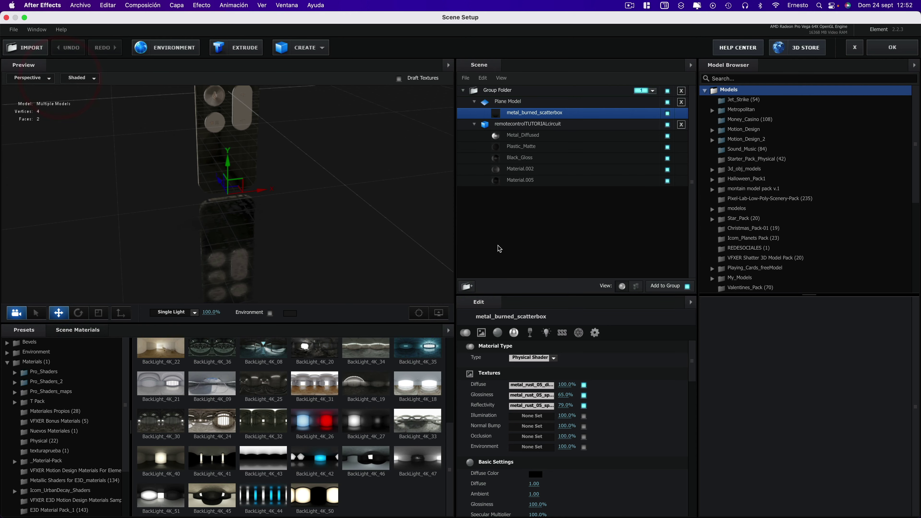
click(529, 158)
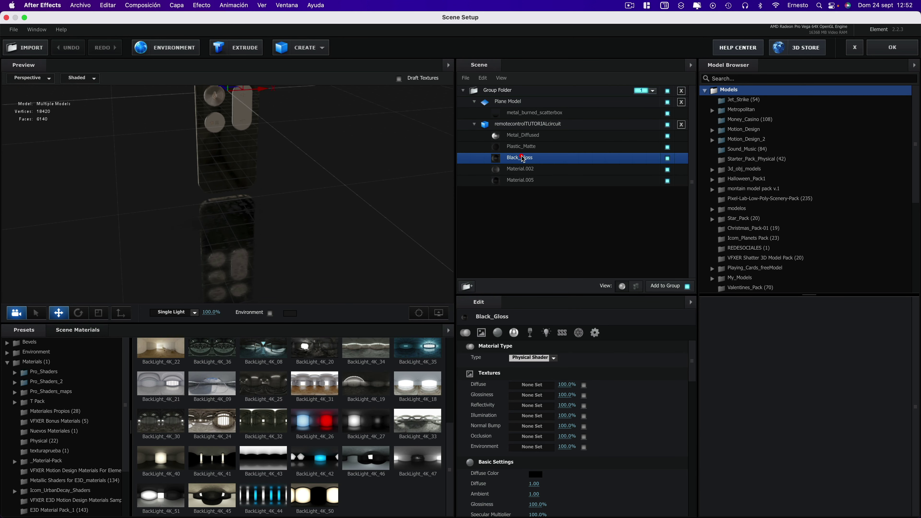
click(530, 147)
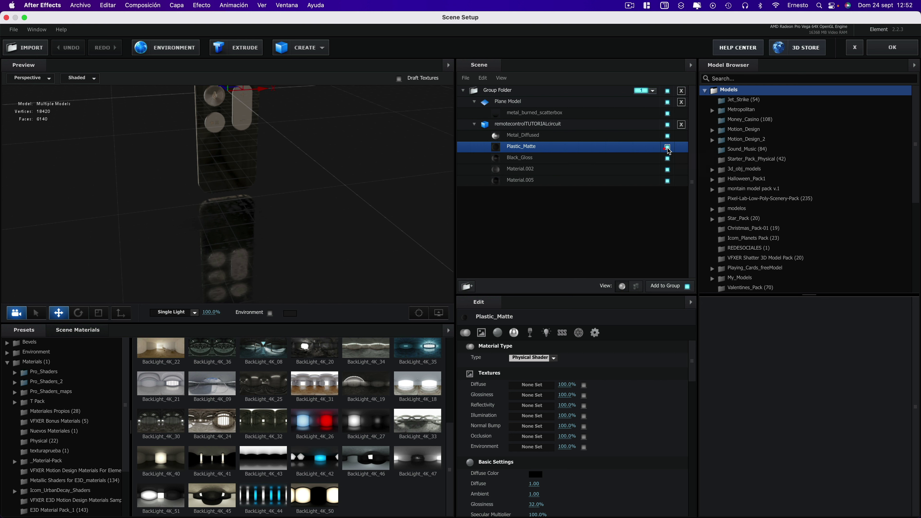
click(667, 148)
click(667, 169)
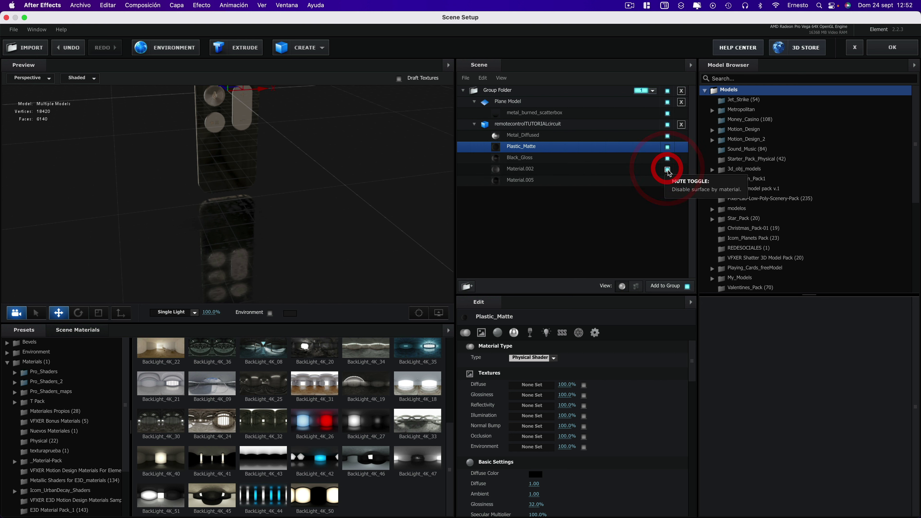
click(519, 168)
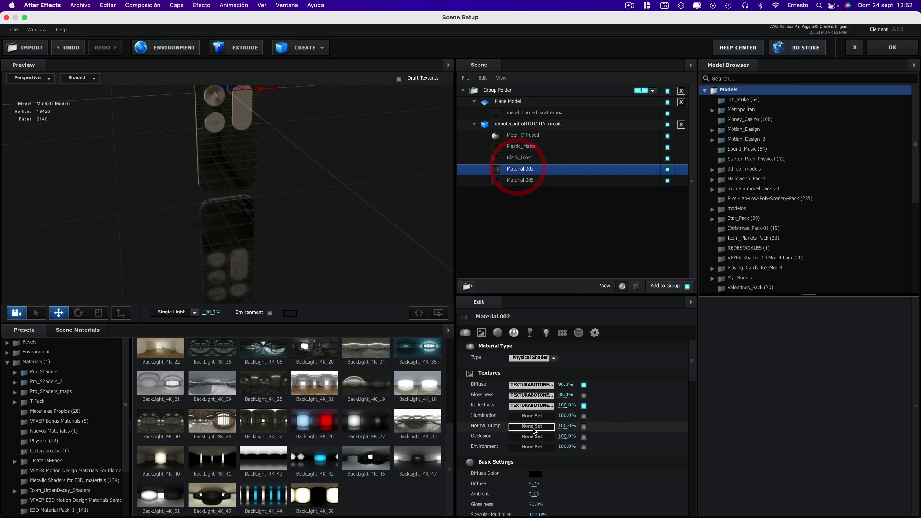
scroll(534, 430, down, 3)
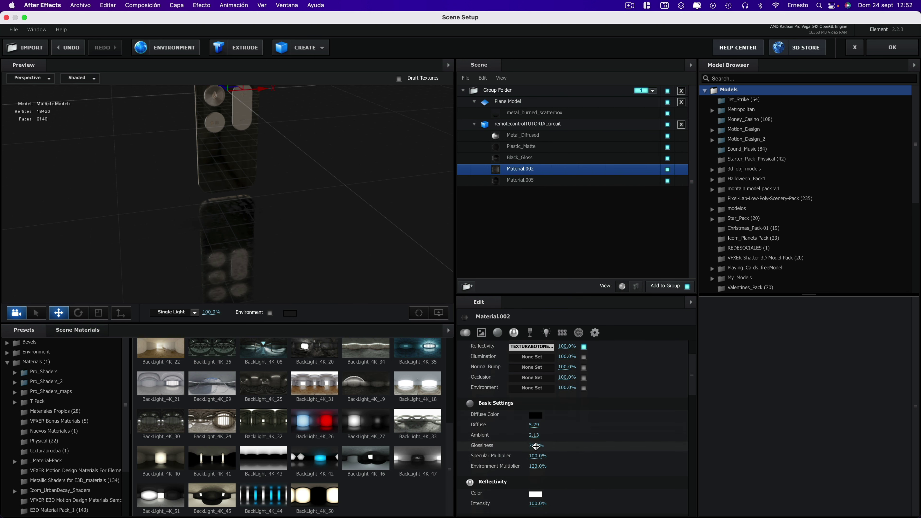
drag(536, 446, 516, 445)
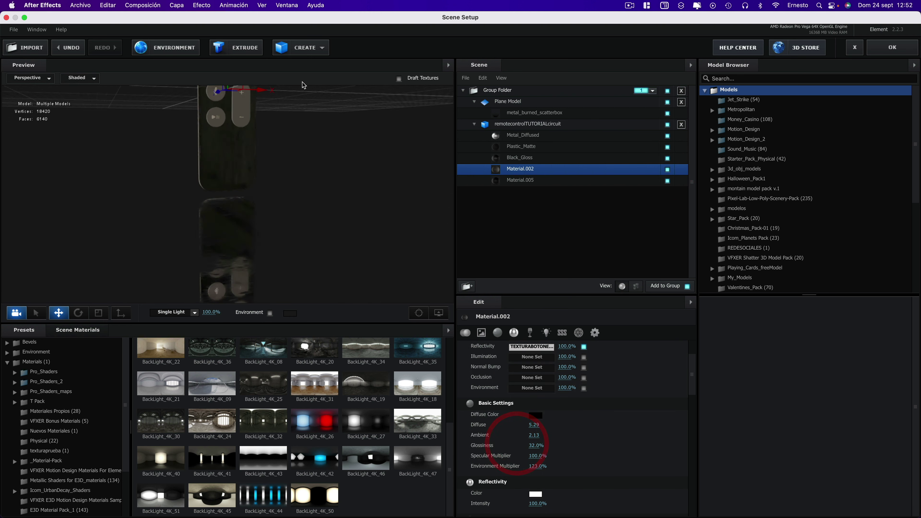
Darken Material.002's refraction colour to a deeper grey
drag(303, 103, 391, 274)
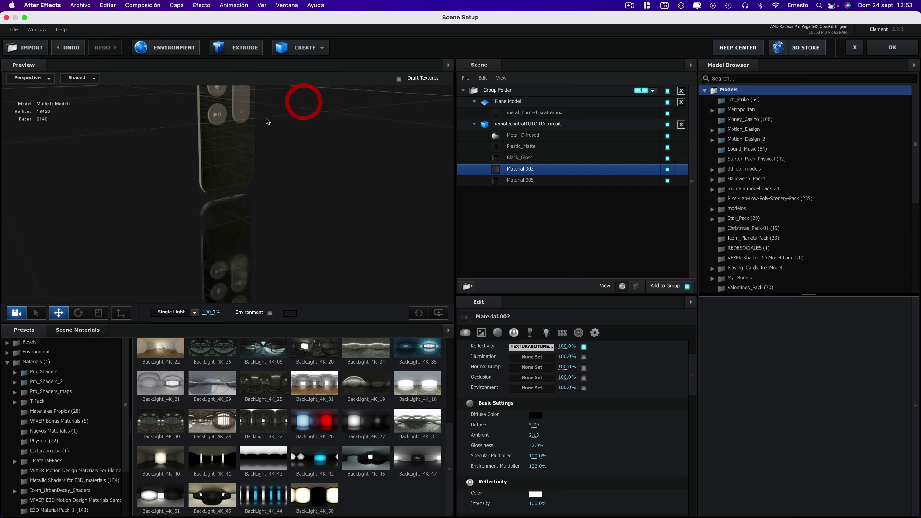
click(419, 313)
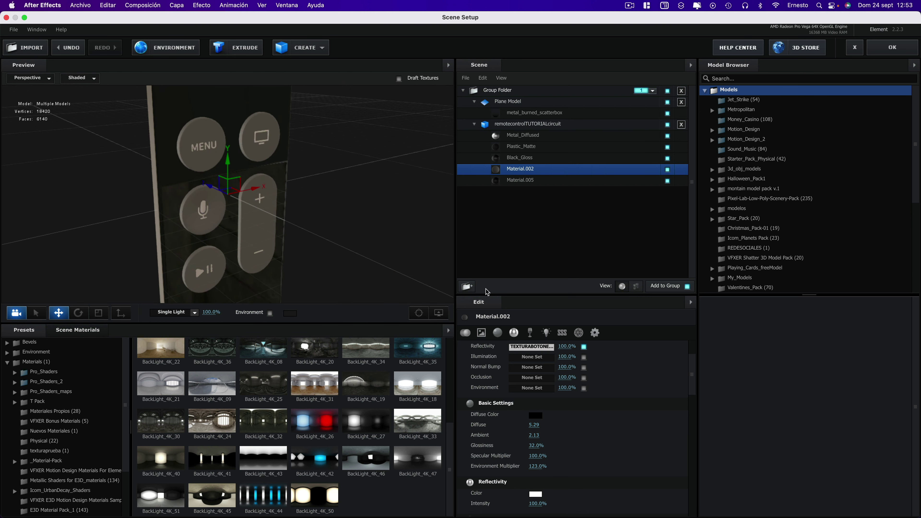
scroll(551, 454, down, 2)
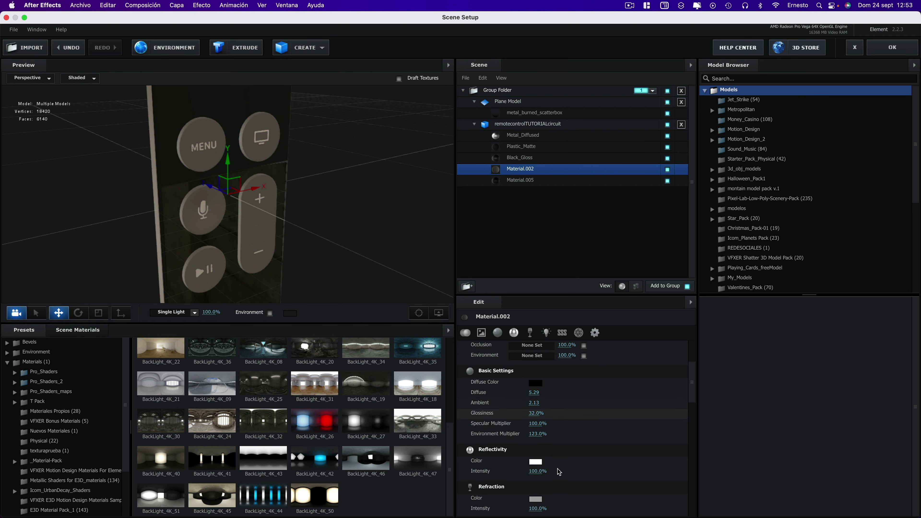
click(535, 499)
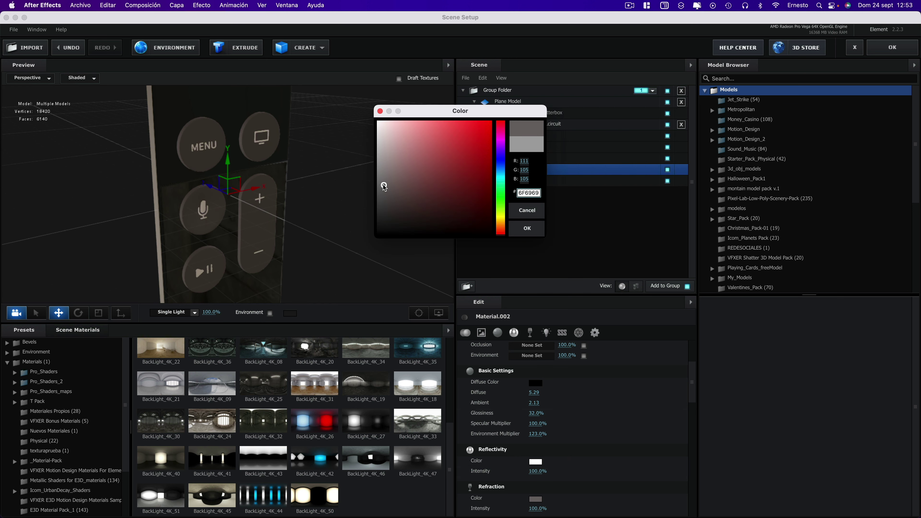
drag(384, 186, 375, 197)
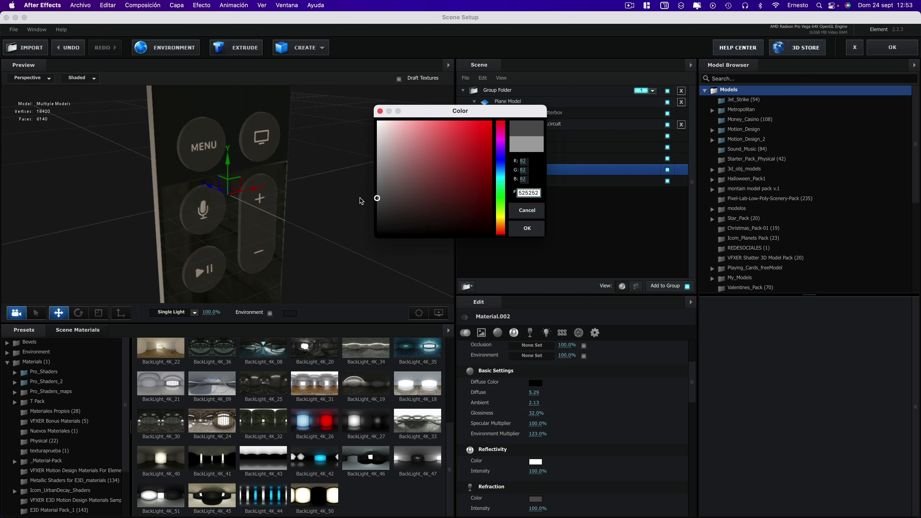
click(339, 185)
mouse_move(365, 181)
mouse_down()
mouse_move(296, 149)
mouse_move(346, 171)
mouse_up()
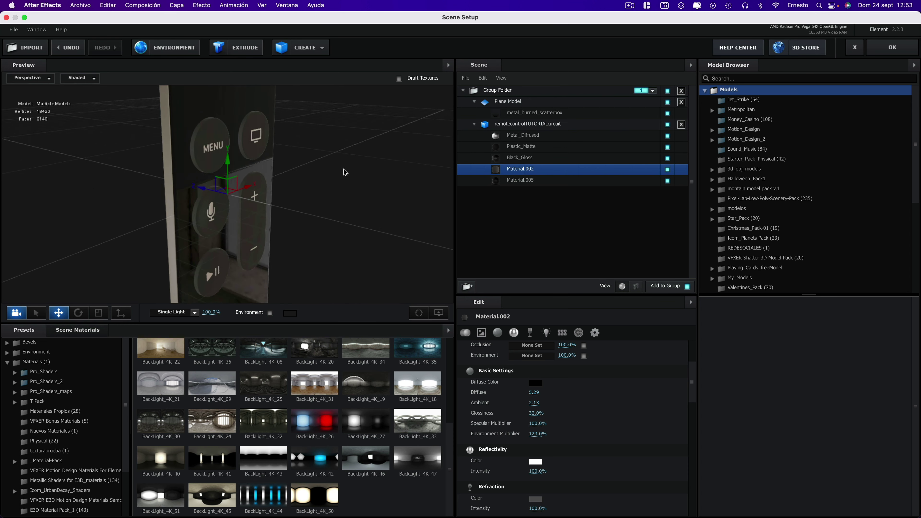
Set Material.002's environment multiplier to 165%, specular to 161% and glossiness to 51%
scroll(581, 392, down, 3)
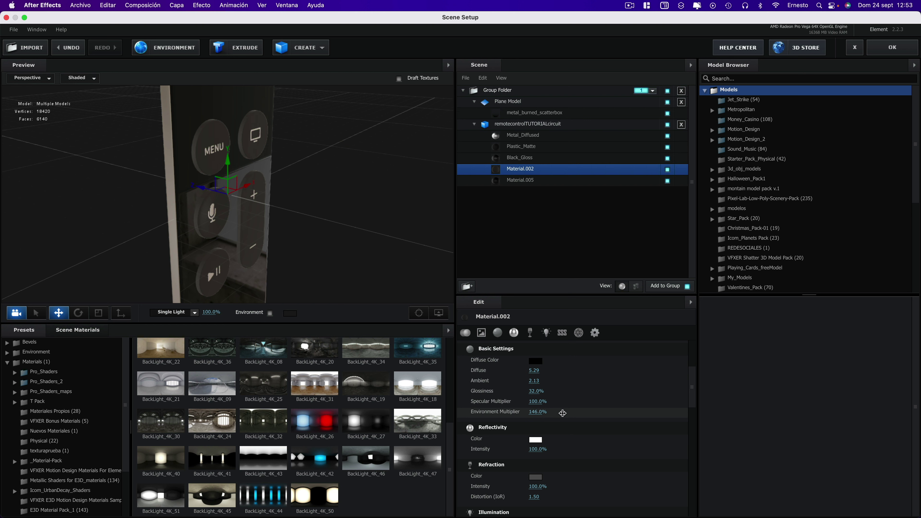
drag(562, 414, 555, 413)
click(556, 413)
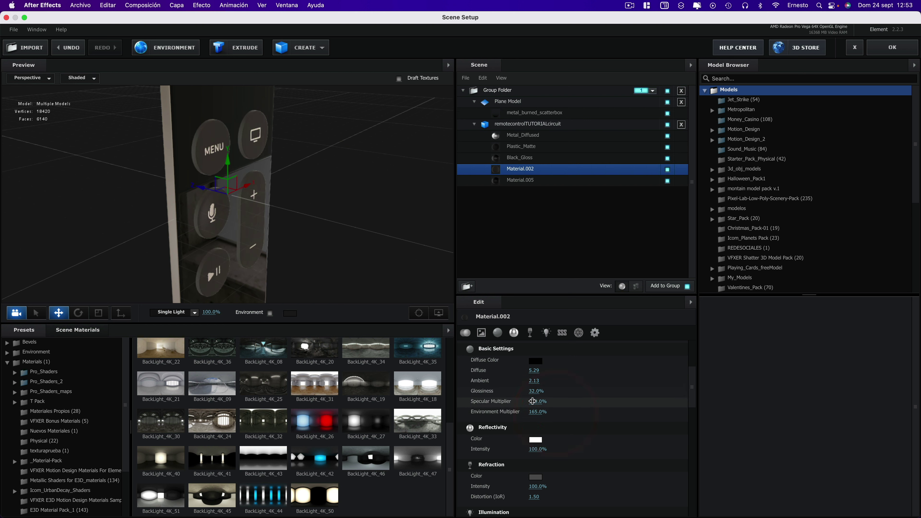
drag(561, 402, 503, 401)
scroll(530, 422, up, 2)
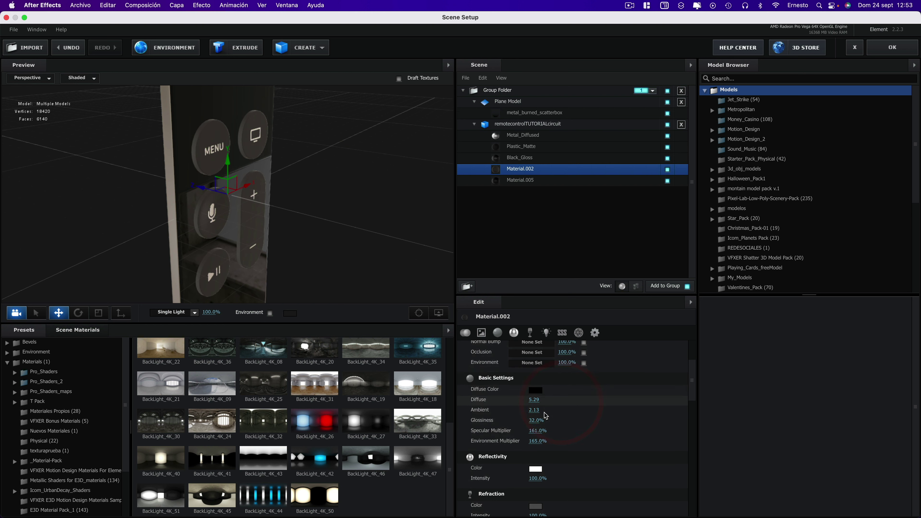
drag(547, 422, 542, 421)
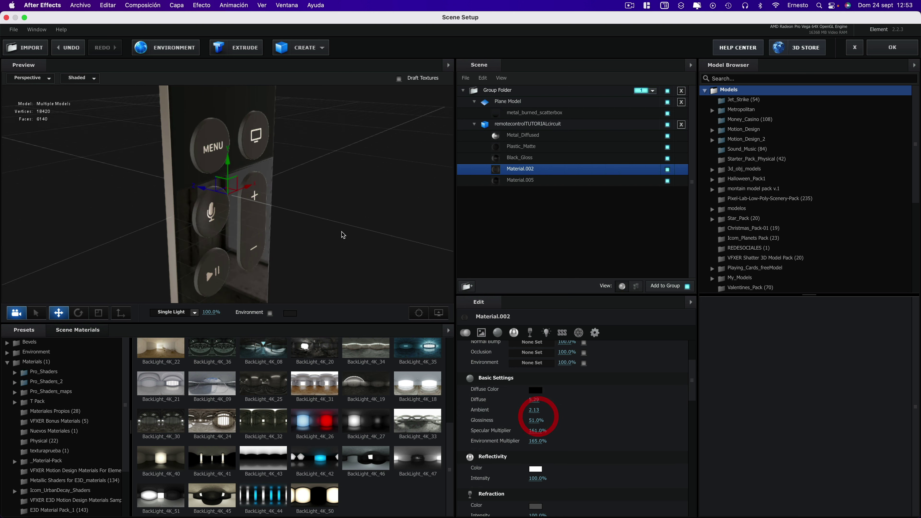
mouse_move(342, 232)
mouse_down()
mouse_move(300, 259)
mouse_move(317, 216)
mouse_up()
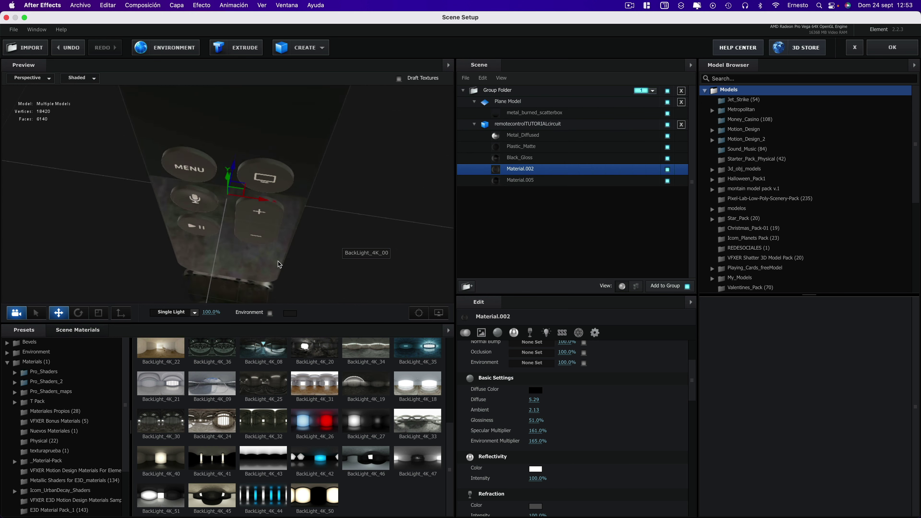
click(359, 212)
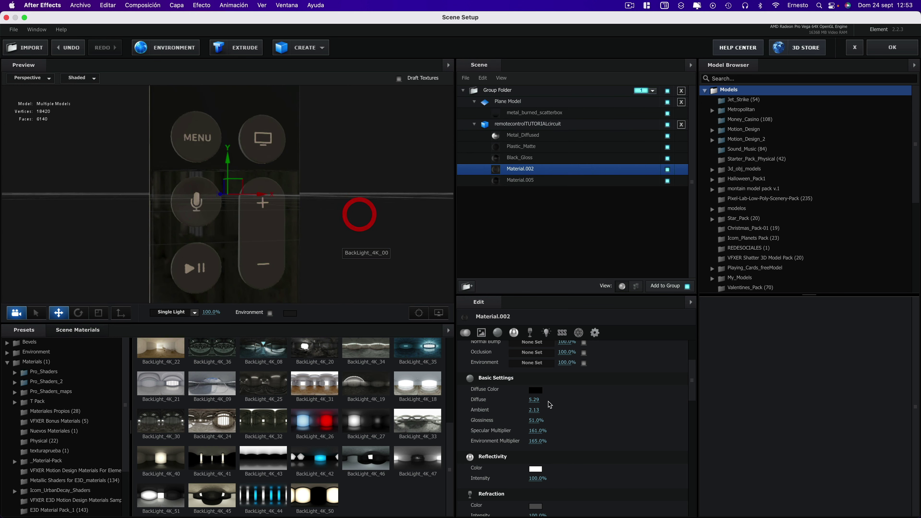
click(892, 47)
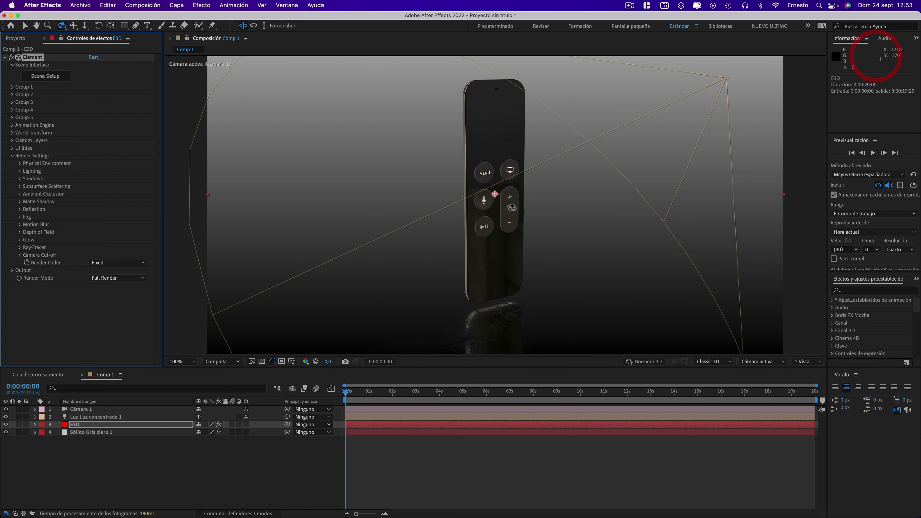
key(period)
key(period)
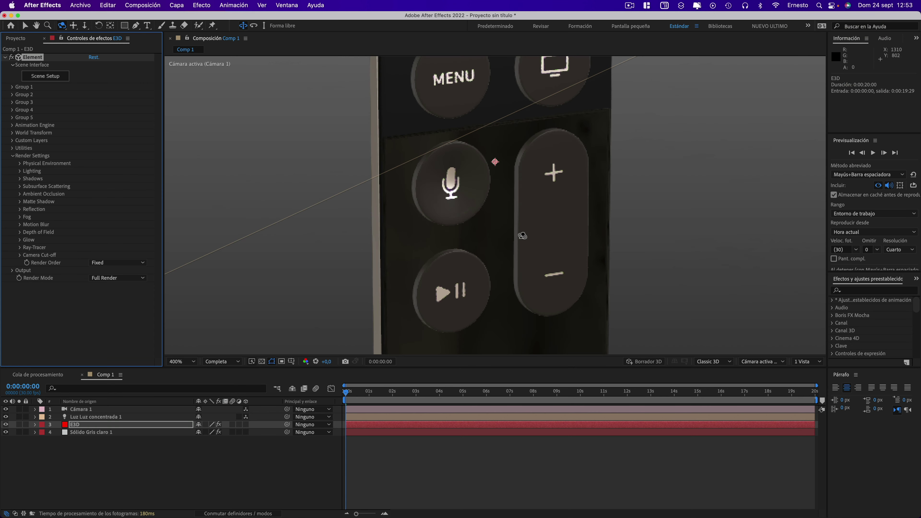
key(comma)
key(comma)
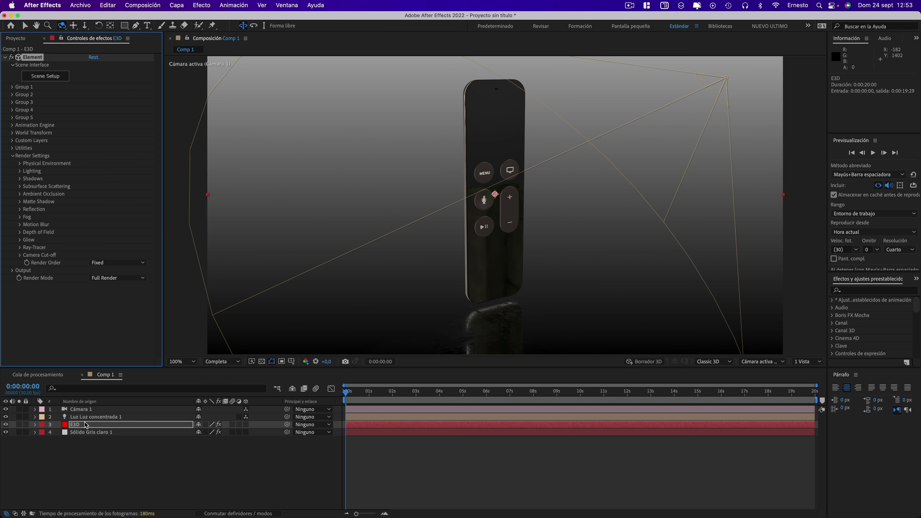
Set the Element layer's Add Lighting preset to Dramatic
click(20, 171)
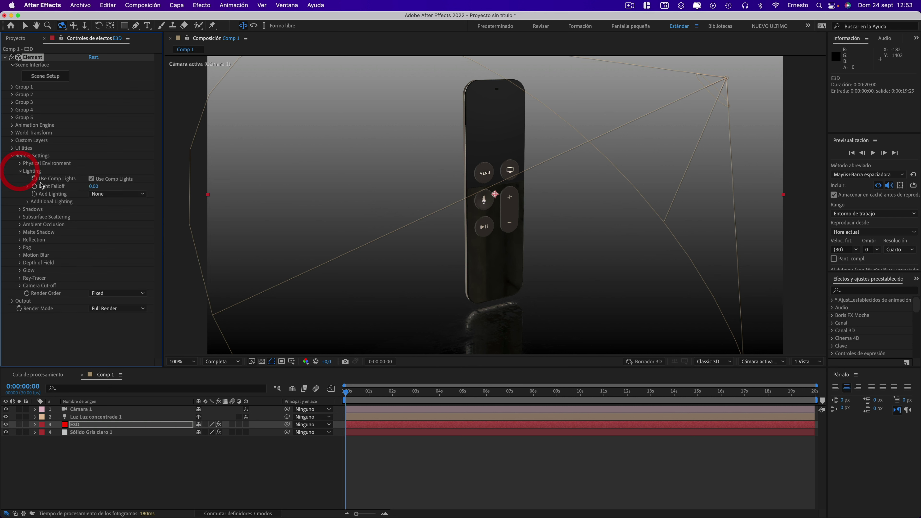
click(105, 193)
click(119, 215)
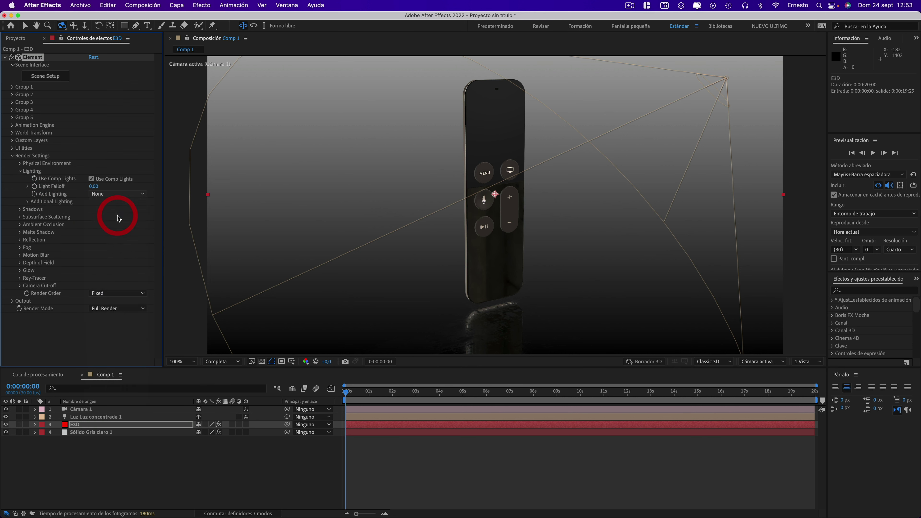
click(110, 199)
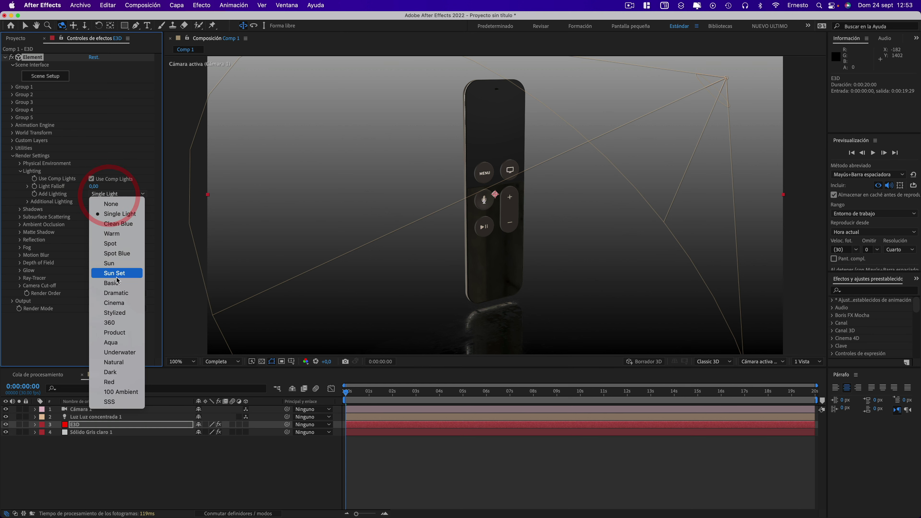
click(114, 293)
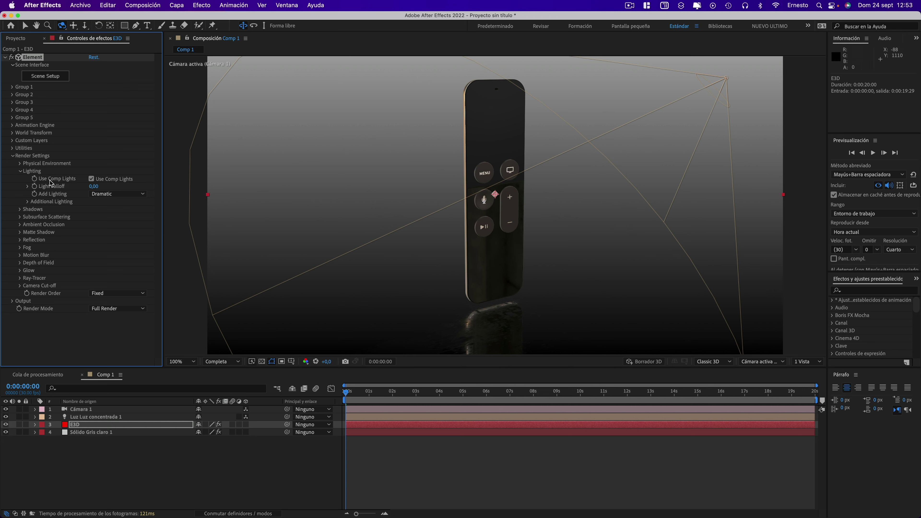
Raise the Physical Environment exposure to 1.52 and reopen Element's Scene Setup
click(20, 163)
mouse_move(93, 171)
mouse_down()
mouse_move(123, 171)
mouse_move(103, 180)
mouse_move(96, 171)
mouse_up()
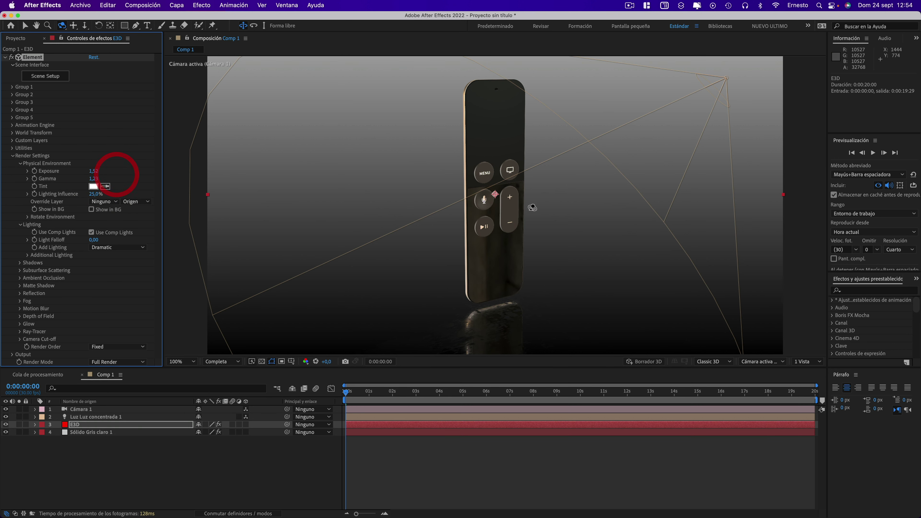
key(period)
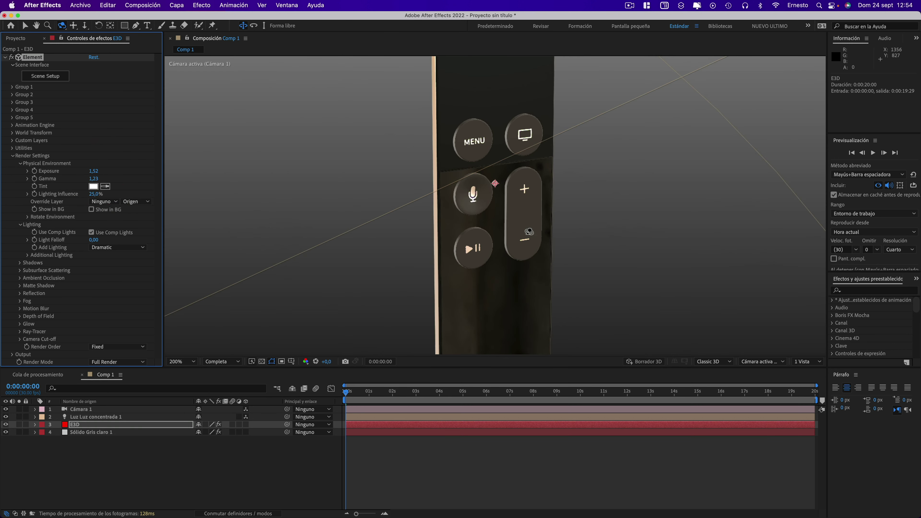
key(comma)
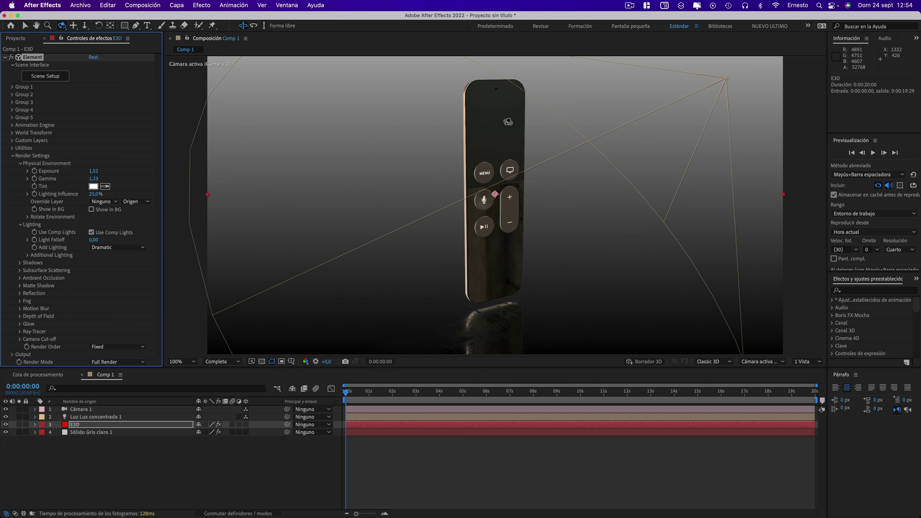
click(44, 76)
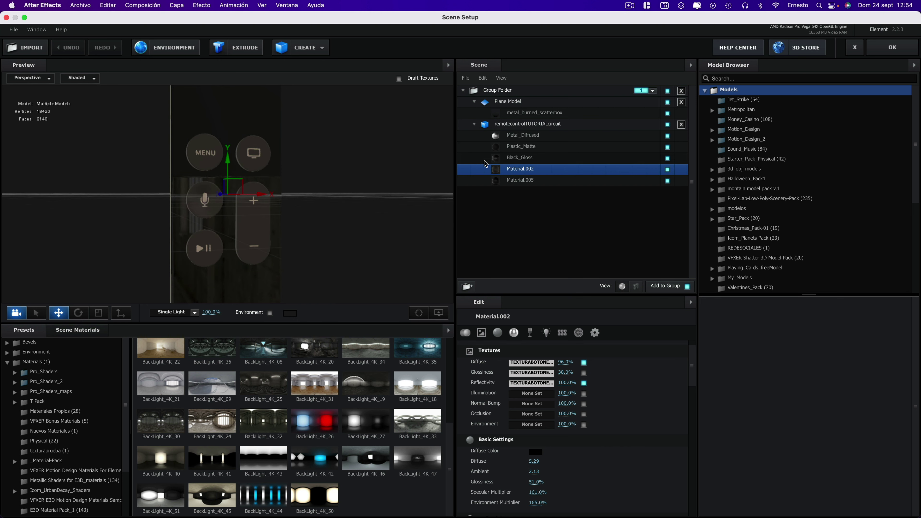
Give Black_Gloss 5% refraction intensity and a 180% environment multiplier
click(508, 157)
scroll(565, 412, down, 3)
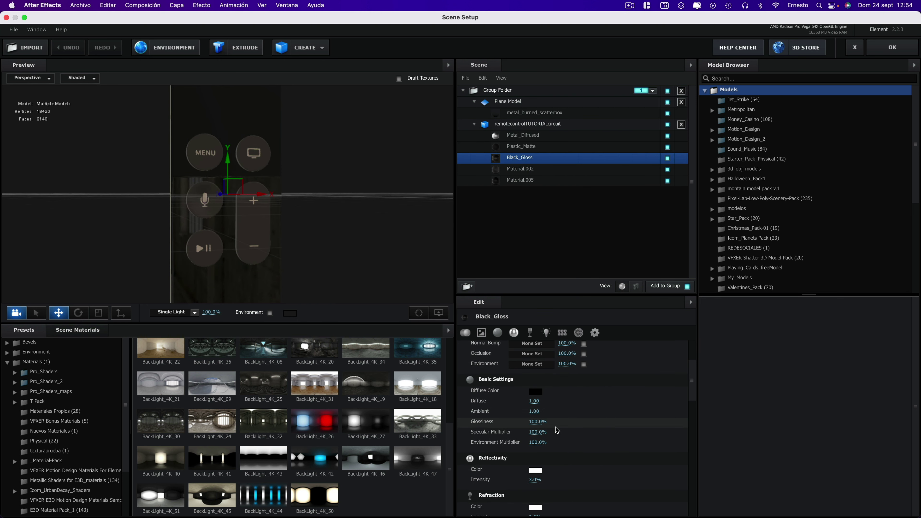
drag(348, 239, 368, 236)
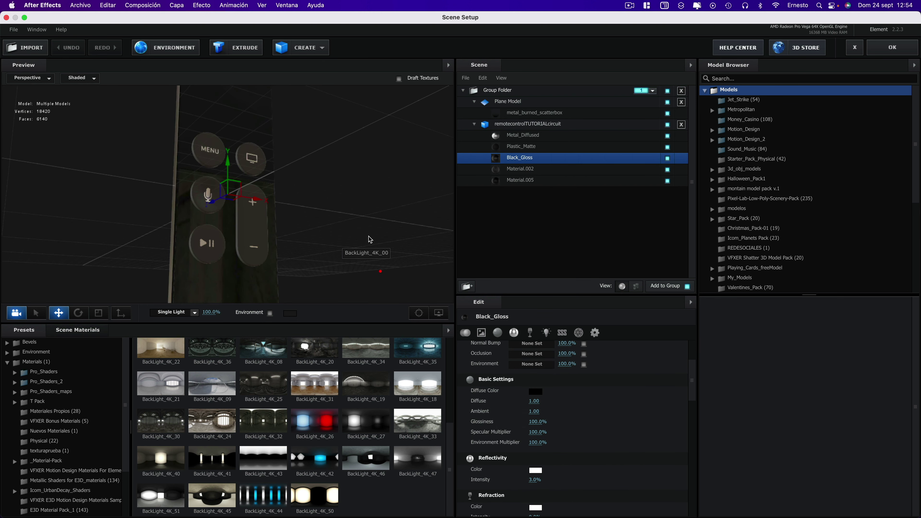
scroll(564, 429, down, 3)
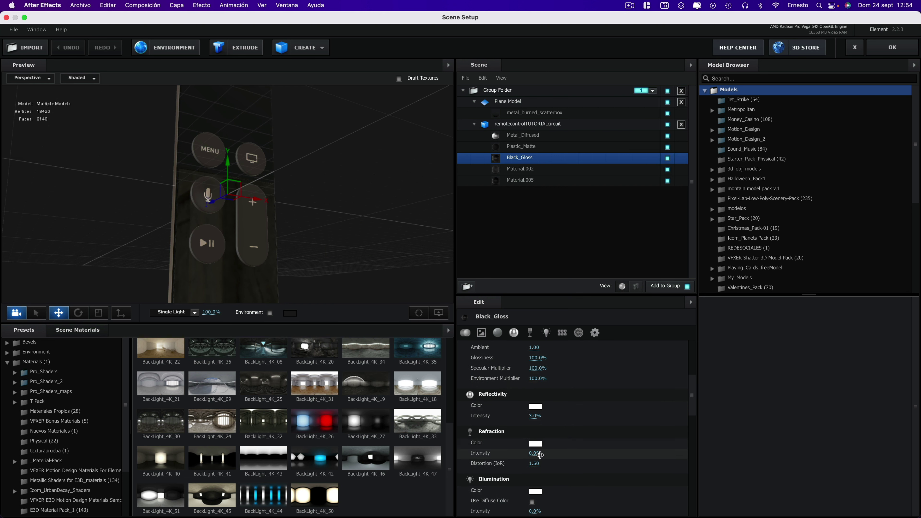
drag(534, 454, 538, 455)
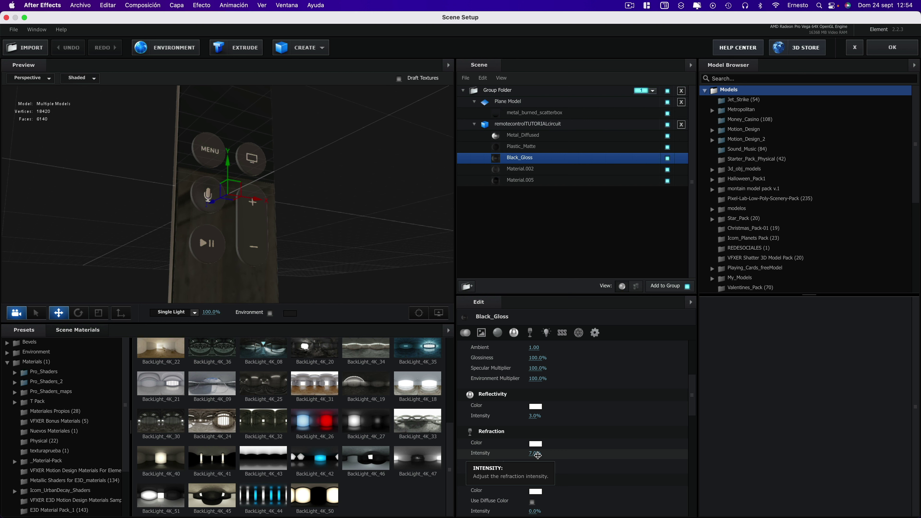
click(537, 455)
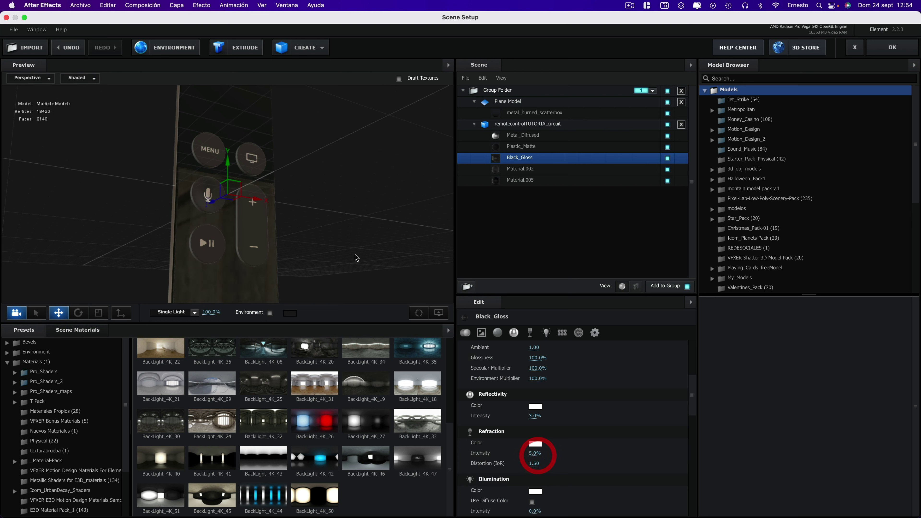
drag(319, 262, 326, 269)
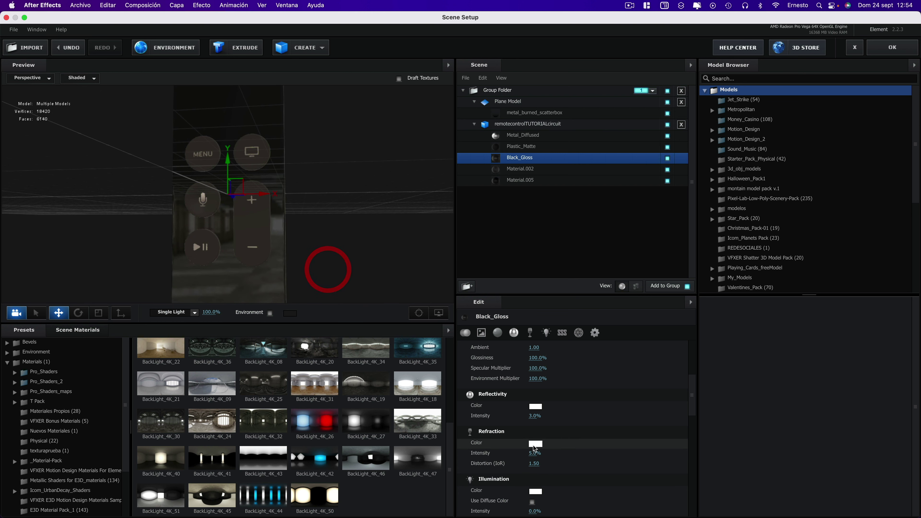
mouse_move(534, 452)
mouse_down()
mouse_move(502, 451)
mouse_move(609, 453)
mouse_move(550, 455)
mouse_up()
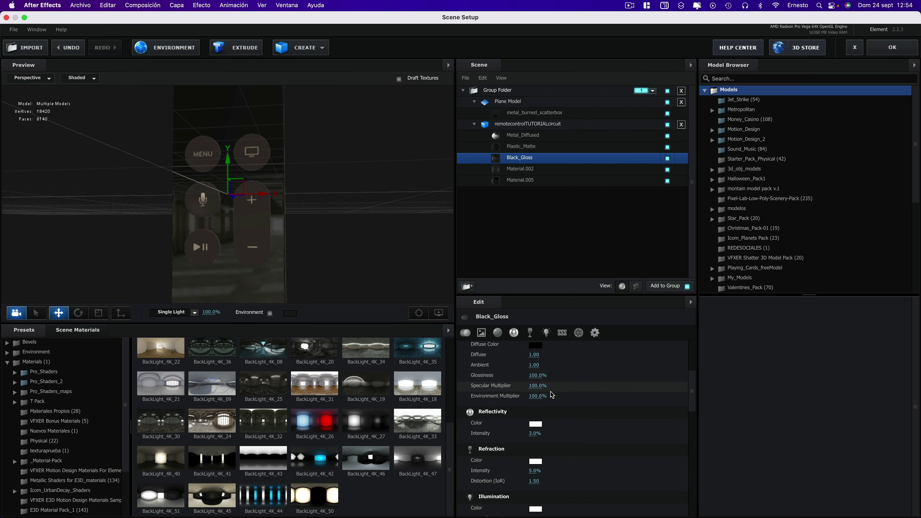
scroll(547, 397, up, 1)
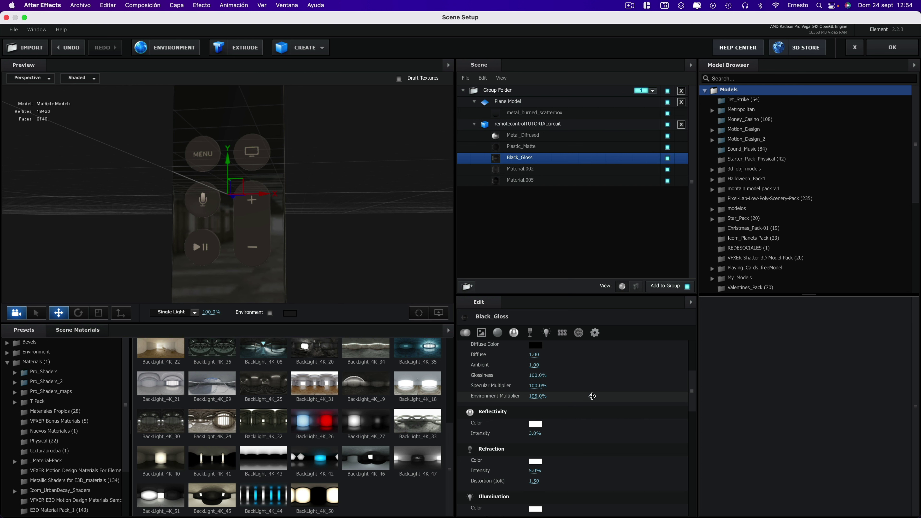
drag(592, 396, 589, 396)
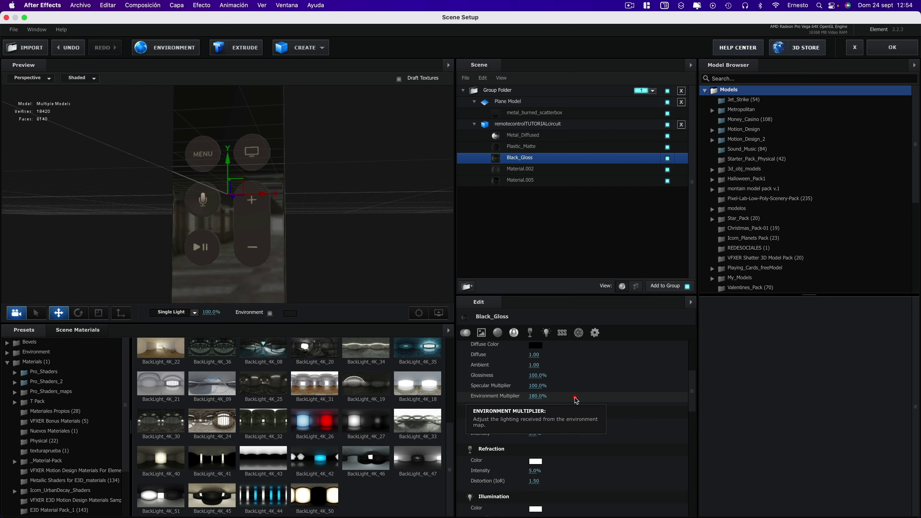
Raise Plastic_Matte's environment multiplier to 261% and specular multiplier to 187%
click(524, 148)
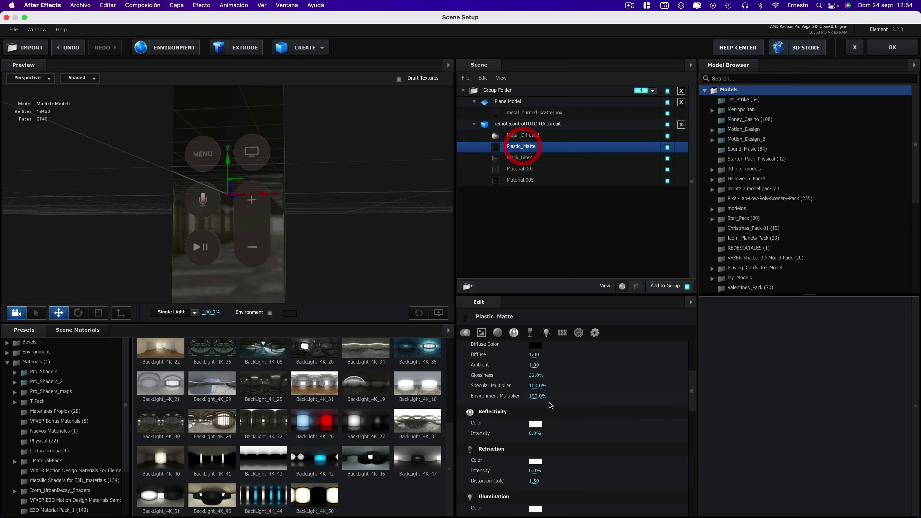
drag(573, 397, 580, 396)
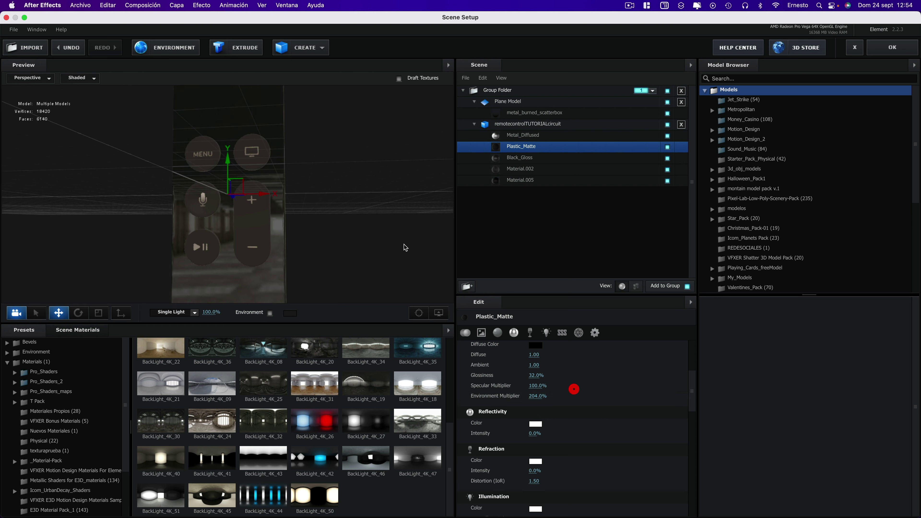
click(387, 248)
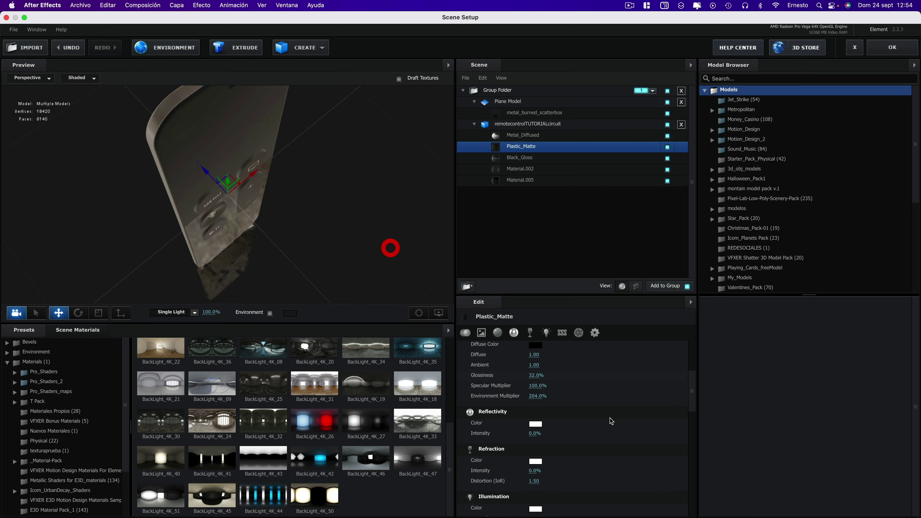
mouse_move(532, 395)
mouse_down()
mouse_move(588, 406)
mouse_move(570, 397)
mouse_move(576, 390)
mouse_up()
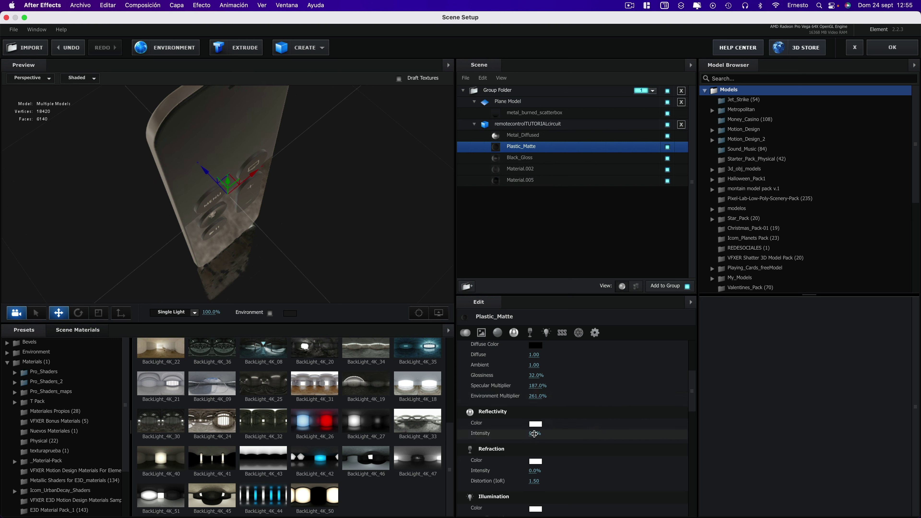
drag(534, 433, 521, 433)
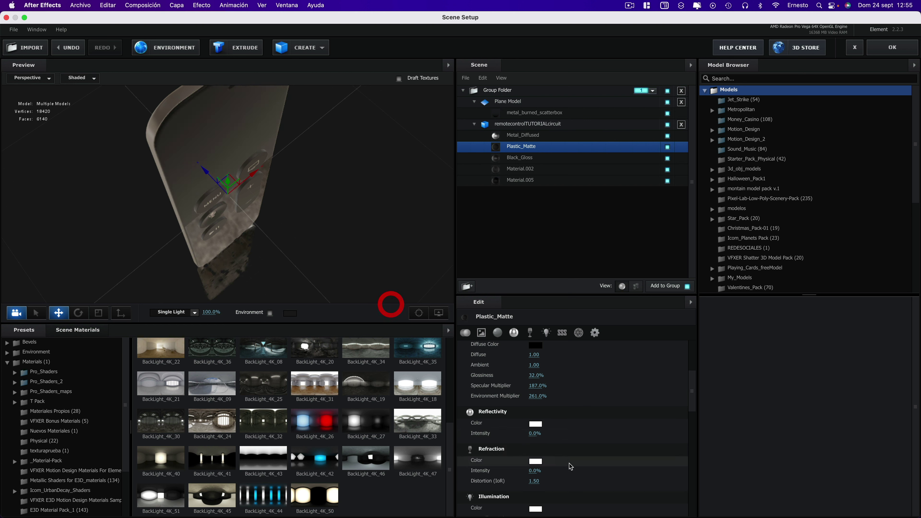
mouse_move(390, 304)
mouse_down()
mouse_move(297, 187)
mouse_move(420, 180)
mouse_up()
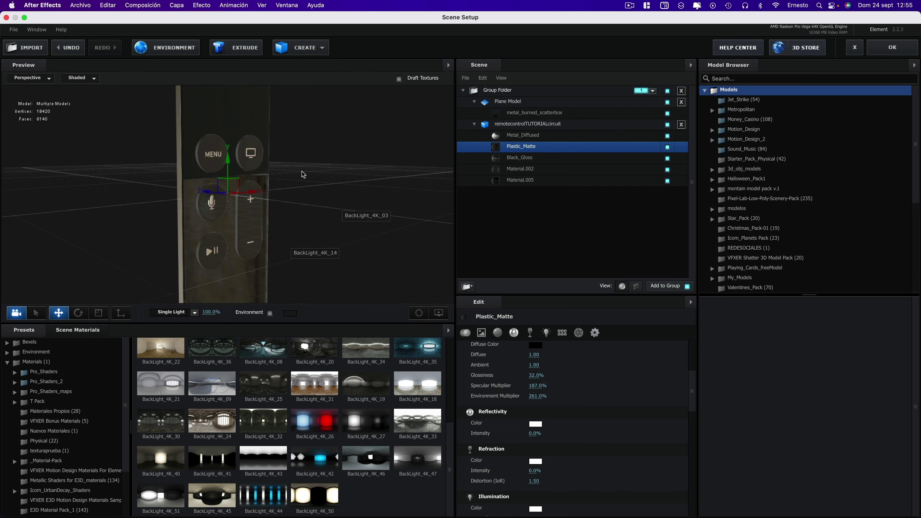
Raise Metal_Diffused's environment multiplier to 169%
click(513, 135)
drag(406, 188, 450, 194)
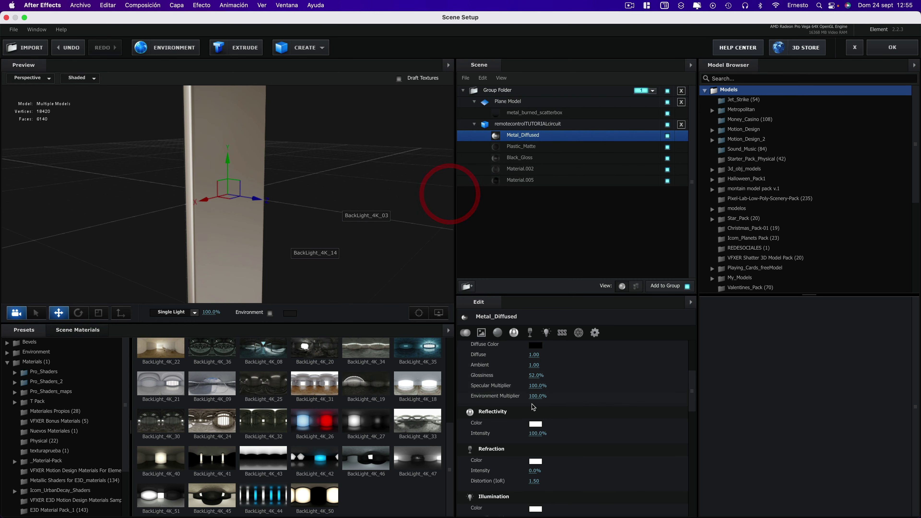
mouse_move(534, 397)
mouse_down()
mouse_move(566, 396)
mouse_move(546, 383)
mouse_up()
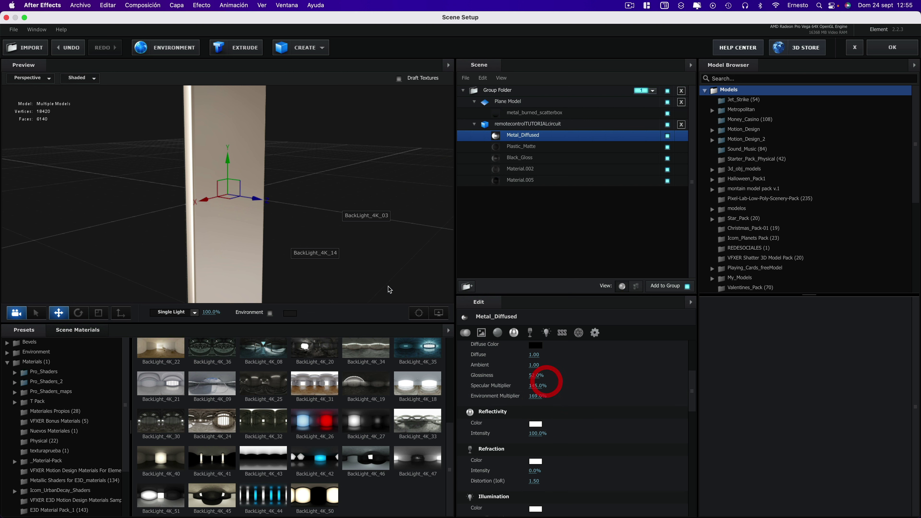
drag(321, 267, 260, 326)
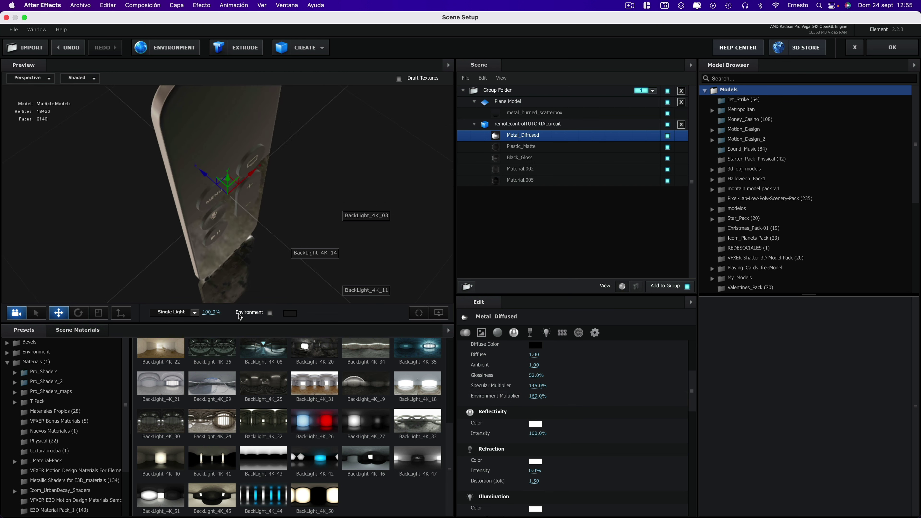
drag(260, 326, 370, 337)
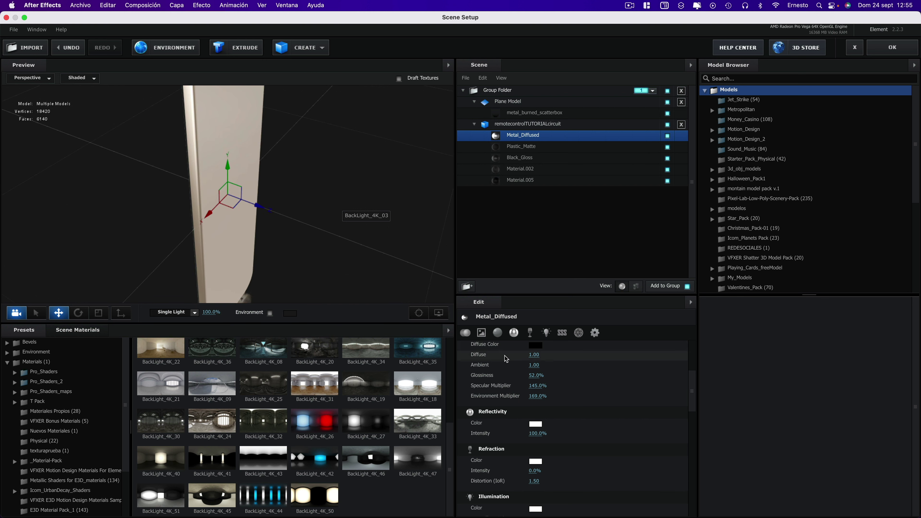
scroll(549, 379, up, 1)
scroll(549, 377, up, 2)
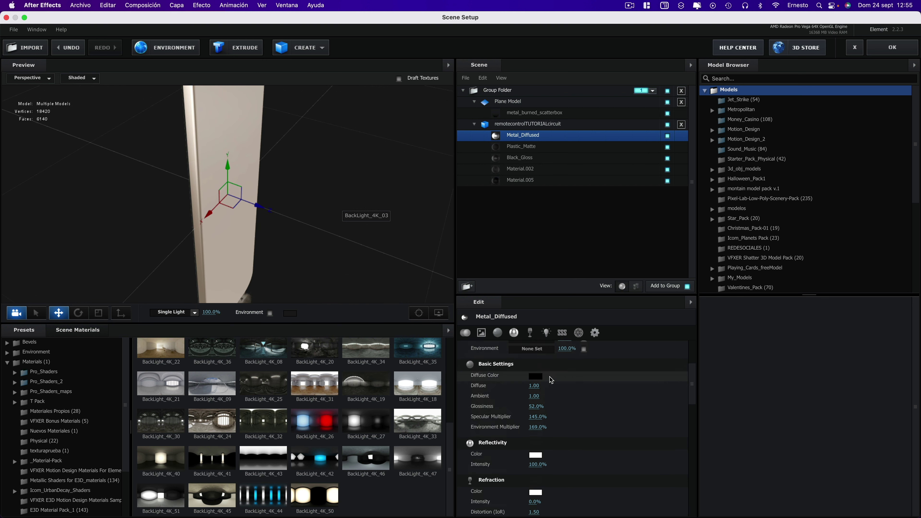
scroll(554, 383, up, 2)
scroll(560, 388, up, 2)
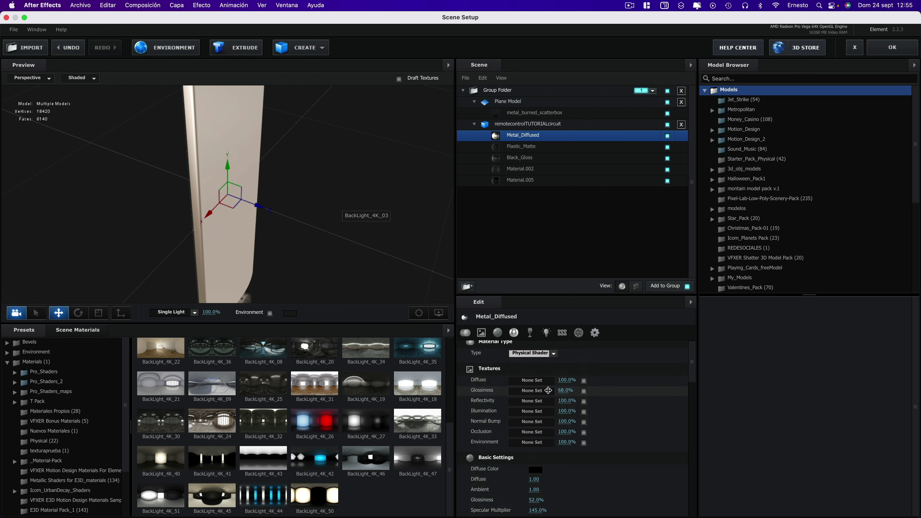
Set Metal_Diffused's glossiness texture amount to 100% and glossiness to 68%, then accept
drag(563, 390, 593, 394)
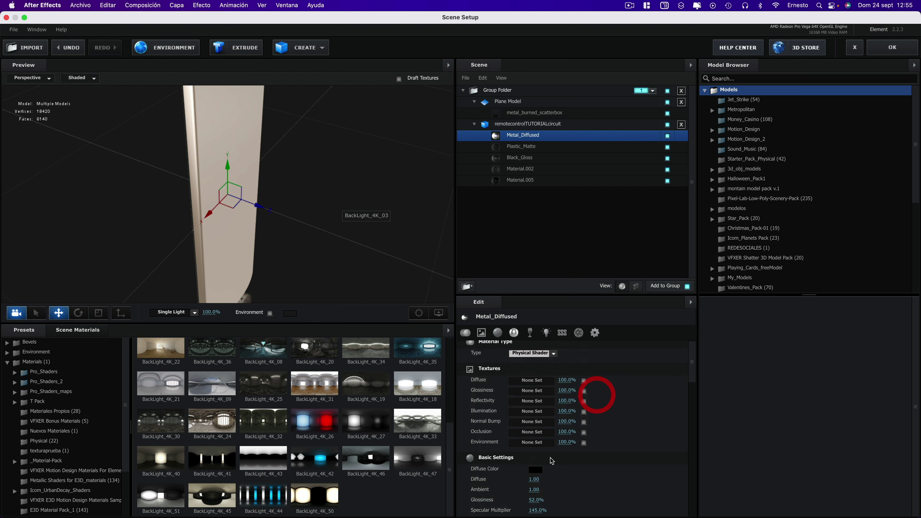
scroll(544, 464, down, 3)
drag(534, 468, 615, 473)
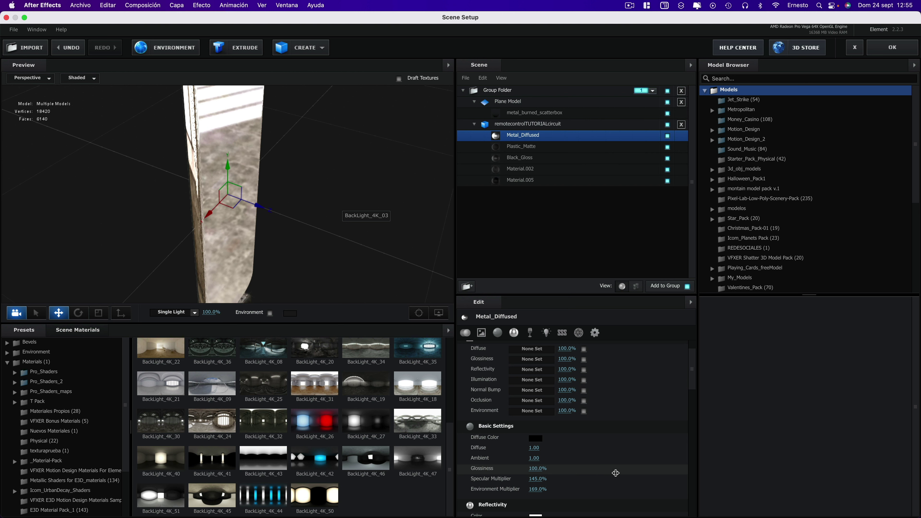
drag(616, 473, 602, 472)
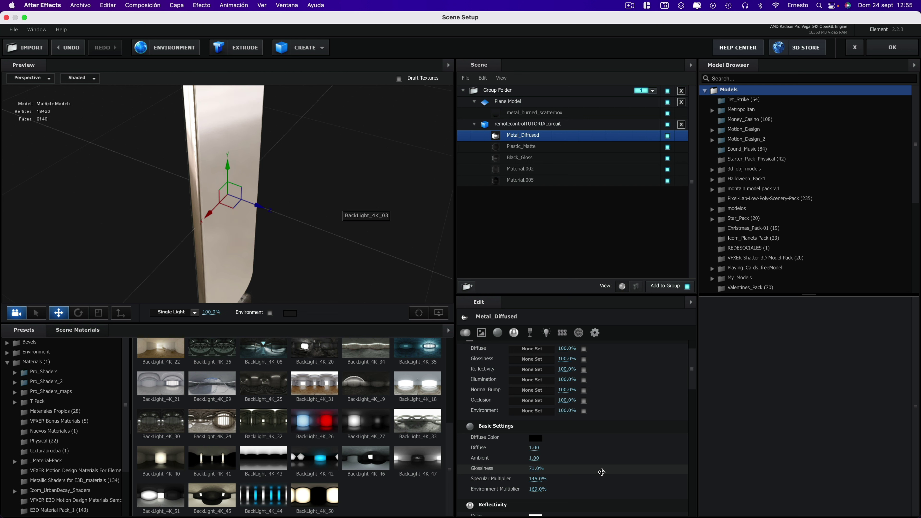
mouse_move(353, 142)
mouse_down()
mouse_move(281, 128)
mouse_move(216, 169)
mouse_up()
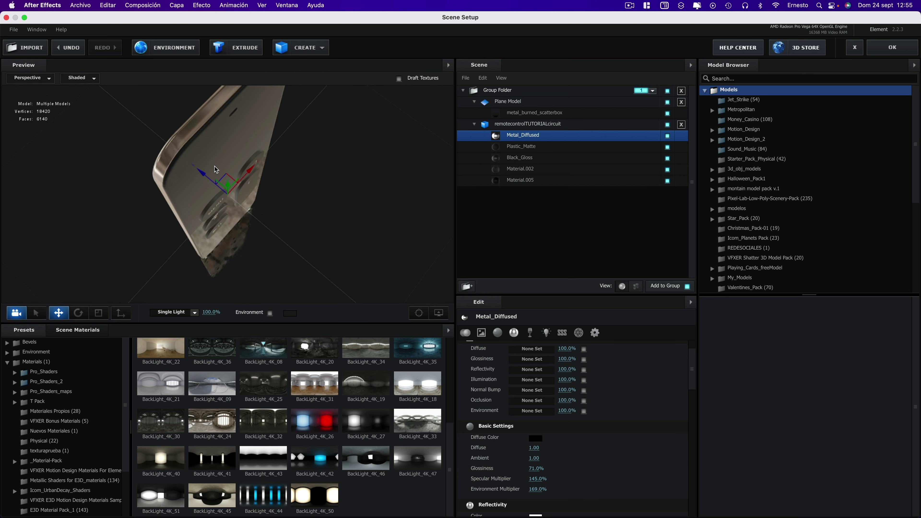
click(298, 236)
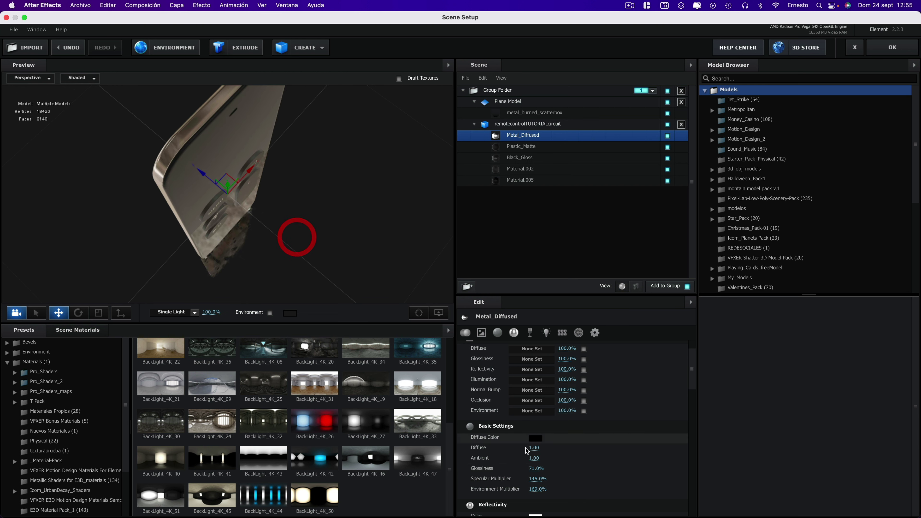
click(536, 468)
drag(366, 226, 407, 187)
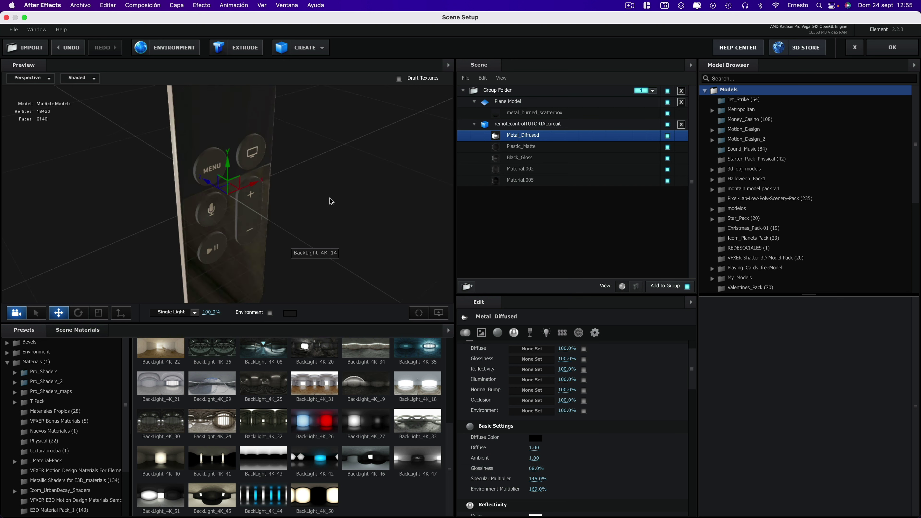
click(876, 48)
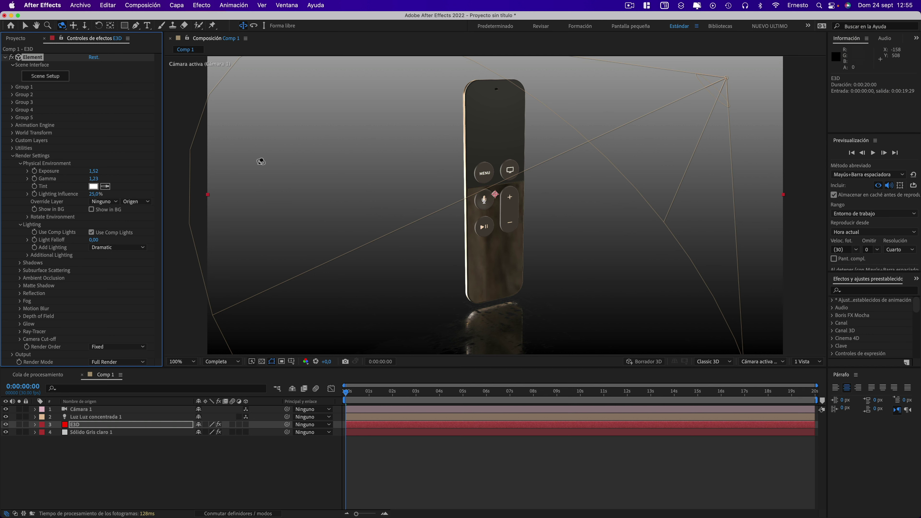
Lower the Luz concentrada 1 spot light's intensity from 291% to 91%, then reopen E3D's Scene Setup
click(181, 5)
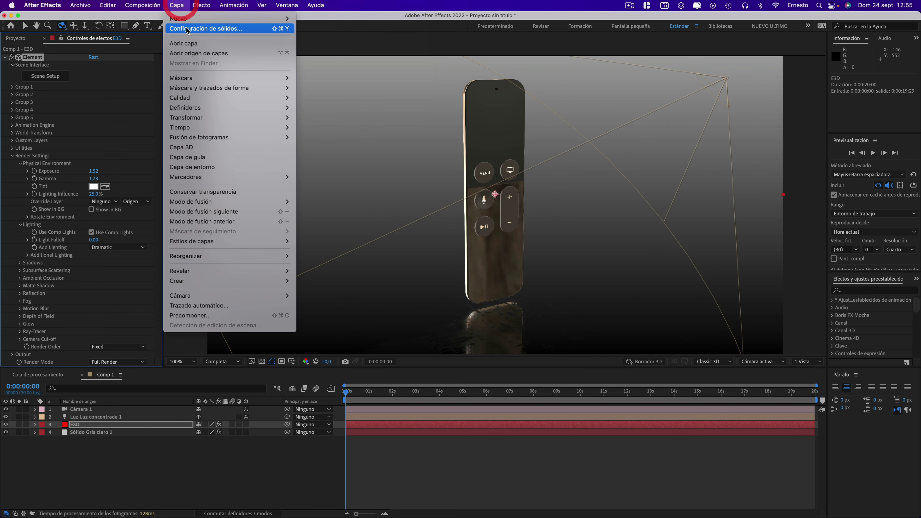
click(91, 417)
click(94, 417)
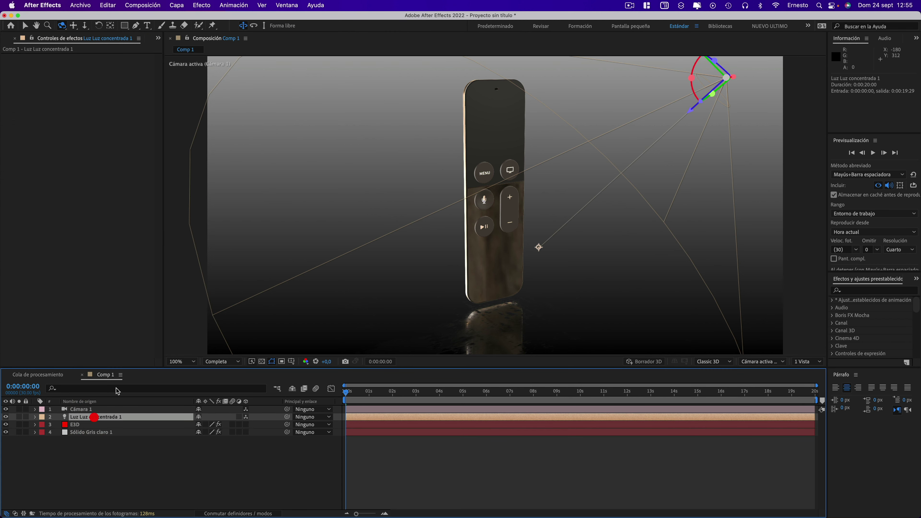
click(177, 6)
click(181, 29)
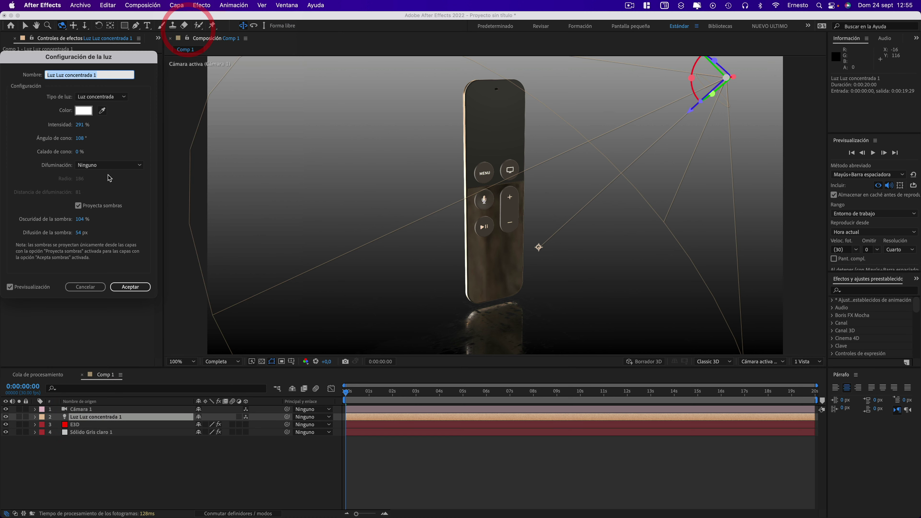
drag(79, 125, 2, 124)
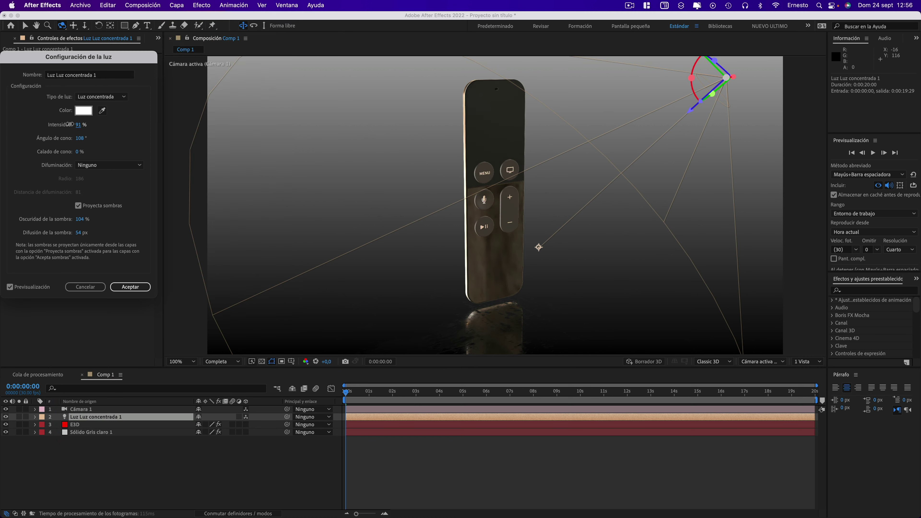
click(142, 287)
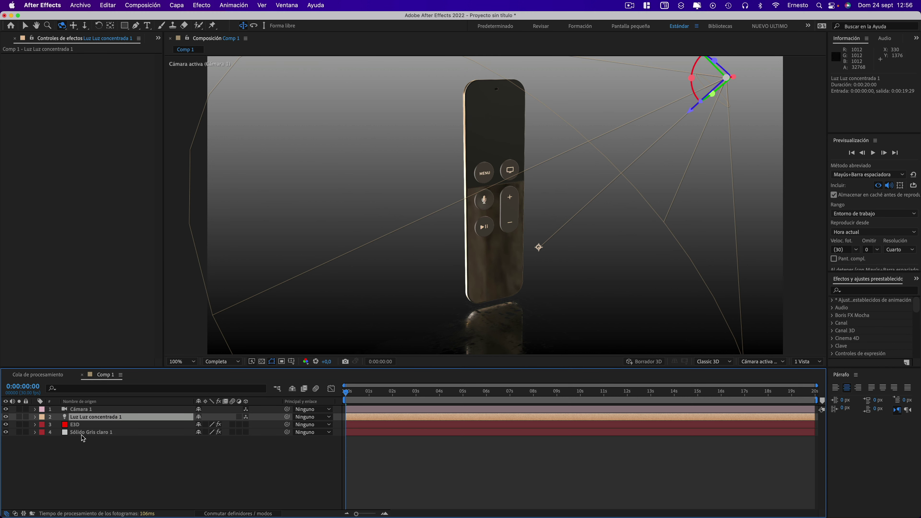
click(76, 425)
click(55, 76)
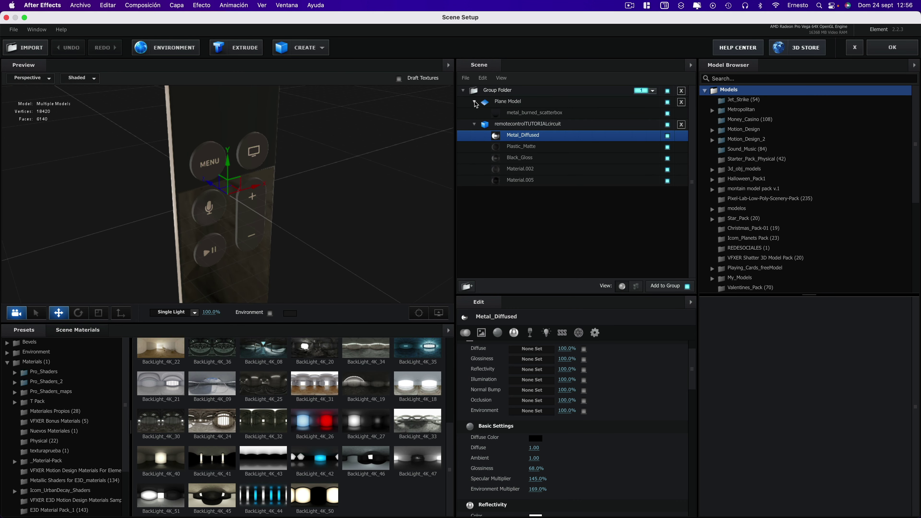
Move Plane Model out of Group Folder, keeping it on layer 5
click(464, 91)
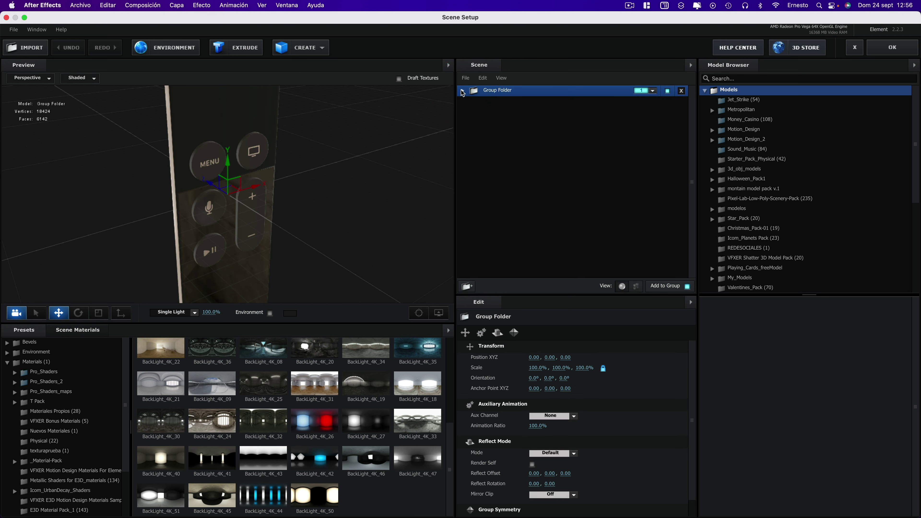
click(462, 91)
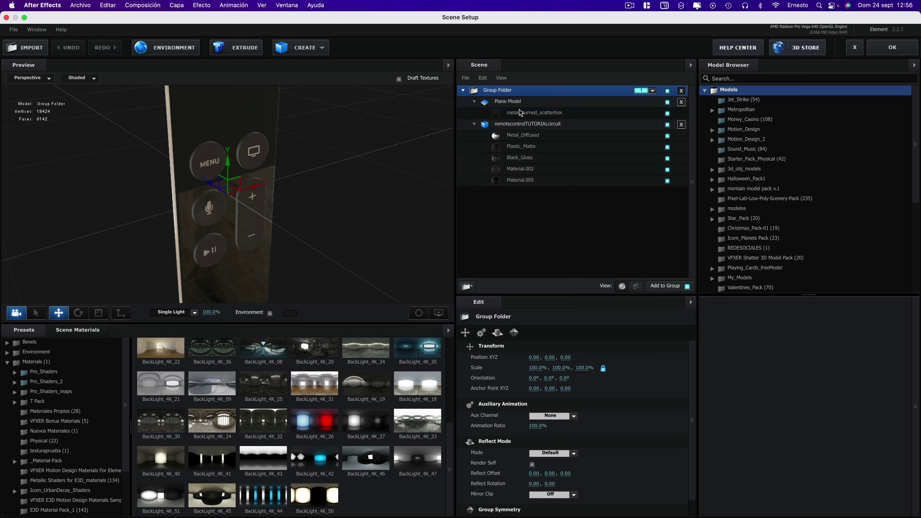
drag(510, 103, 533, 253)
click(653, 169)
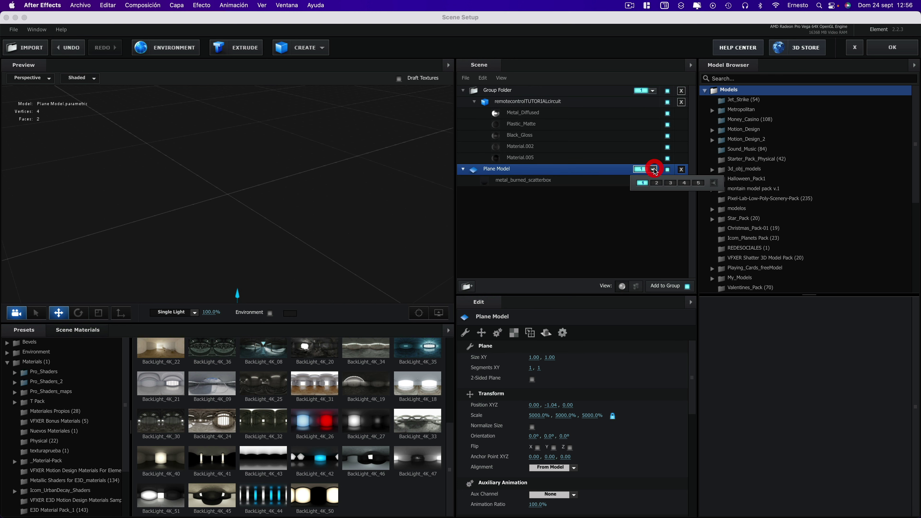
click(697, 183)
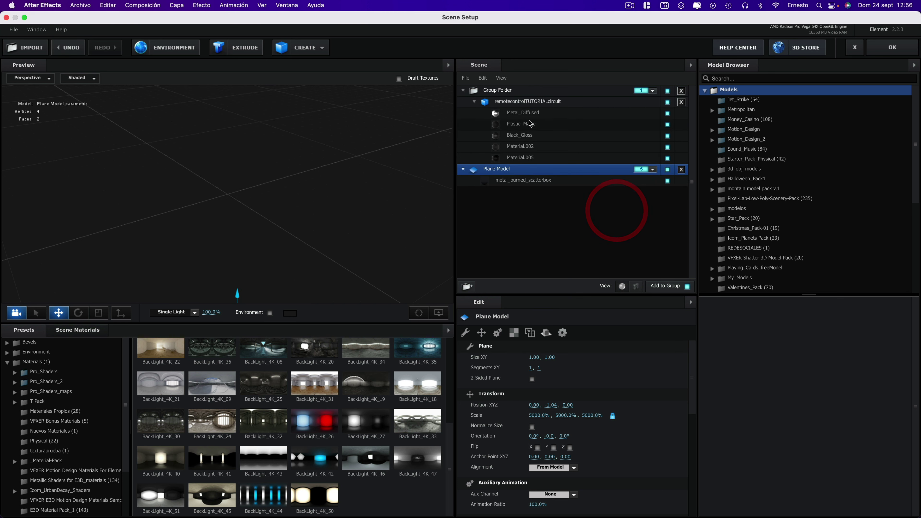
Duplicate Group Folder twice and enlarge the preview panel
click(504, 90)
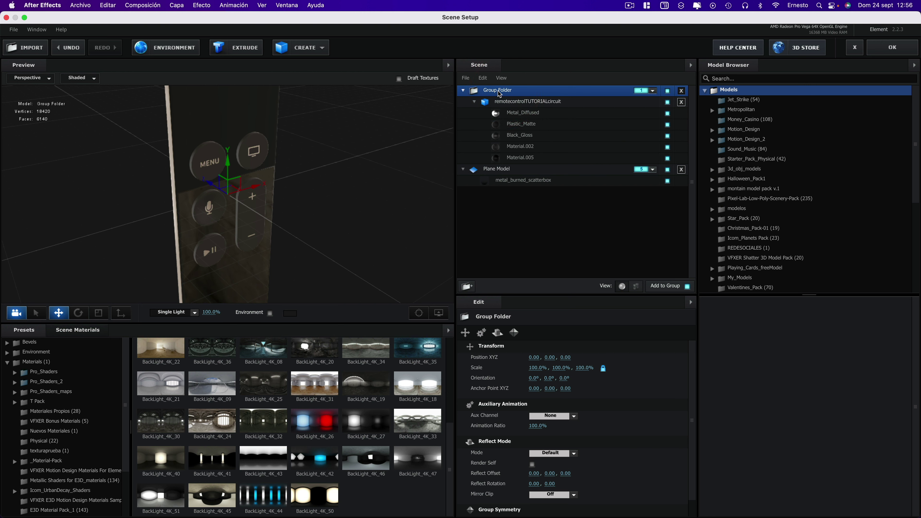
drag(397, 131, 364, 148)
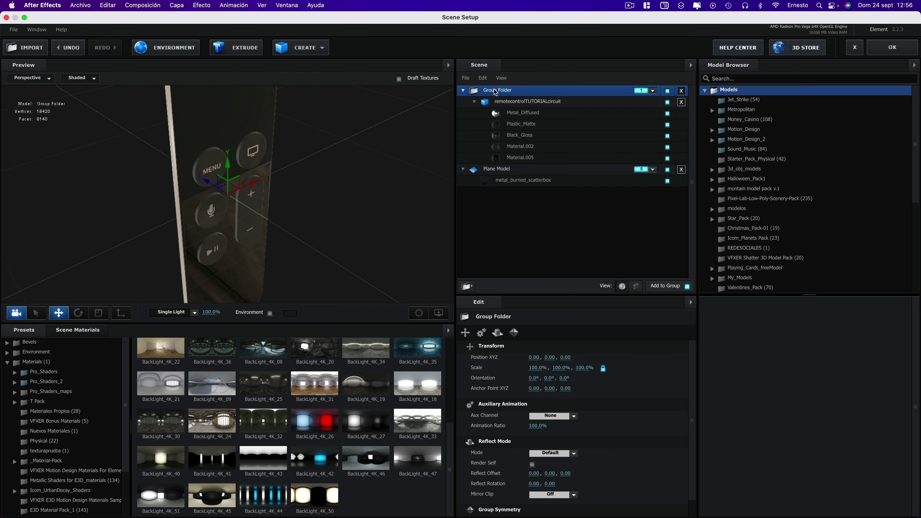
key(super+d)
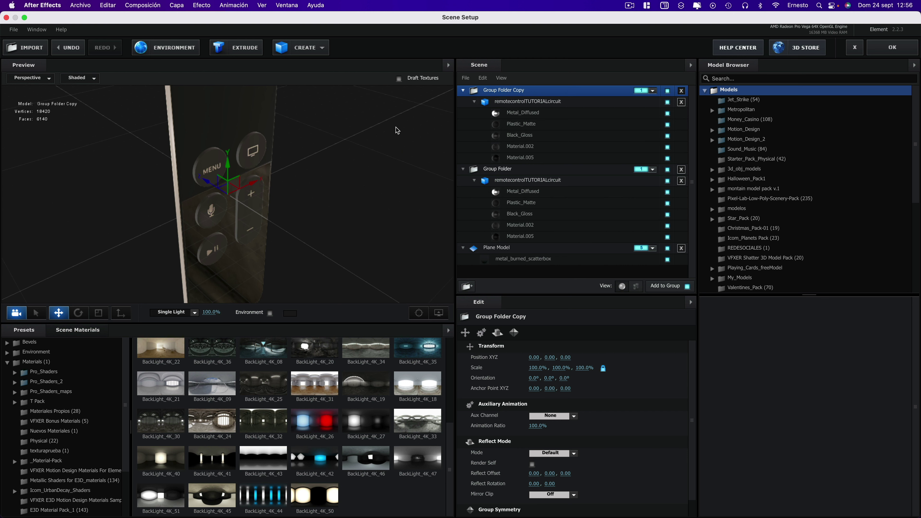
key(super+d)
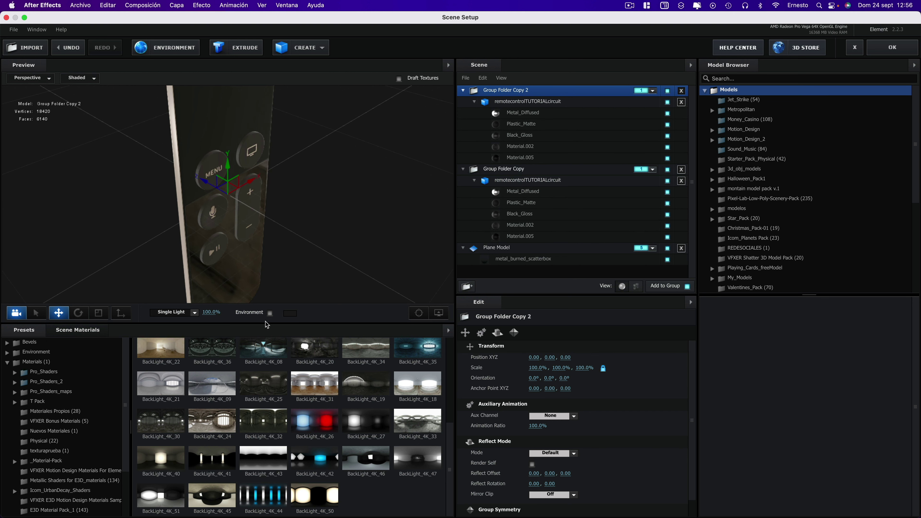
drag(265, 323, 266, 366)
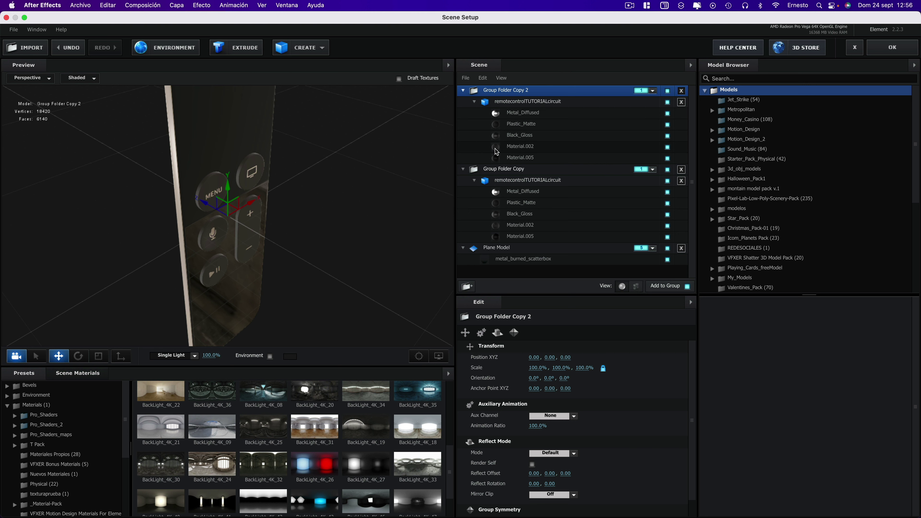
Show the remote's individual meshes and pull circuit_1 out to Y -0.36
click(636, 287)
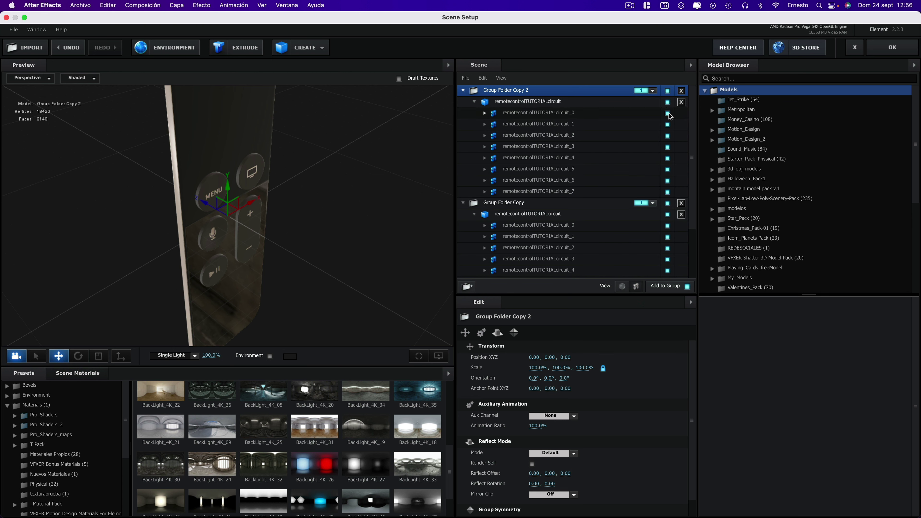
click(668, 114)
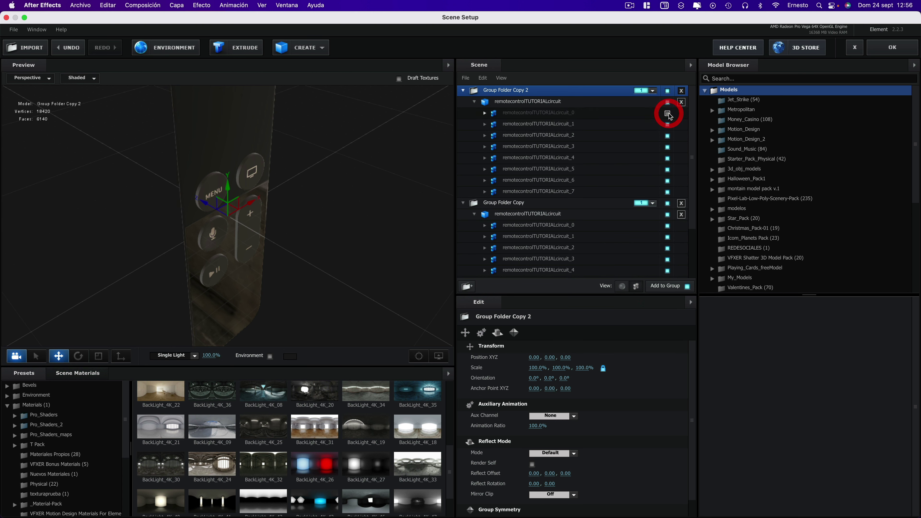
click(571, 115)
mouse_move(350, 188)
mouse_down()
mouse_move(283, 230)
mouse_move(86, 166)
mouse_move(287, 177)
mouse_move(367, 164)
mouse_up()
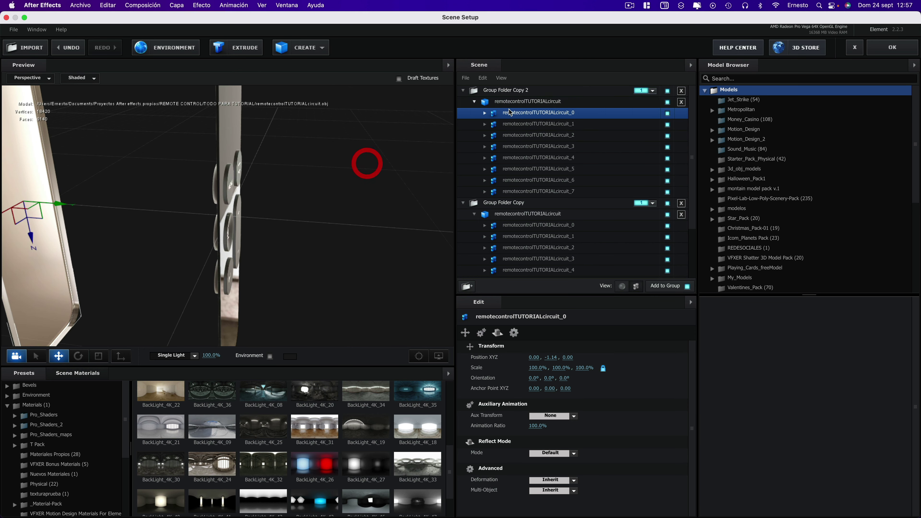
click(517, 123)
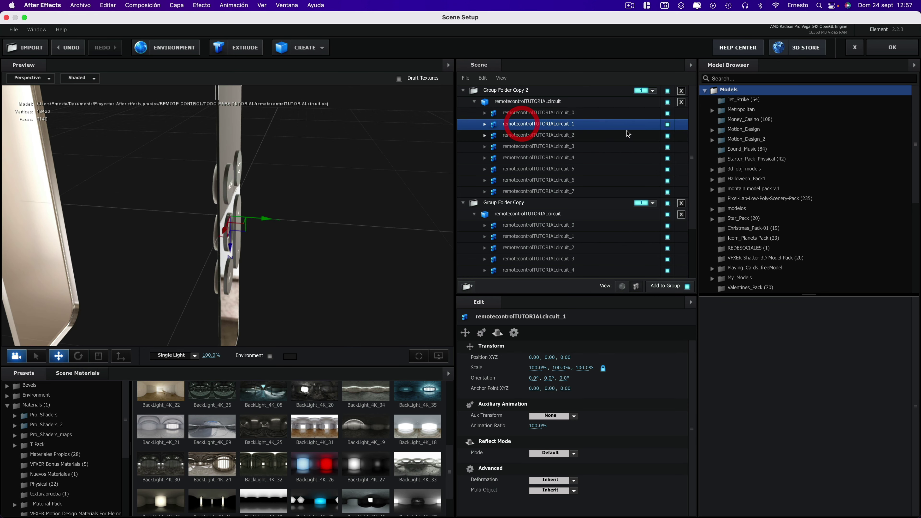
click(668, 125)
click(668, 125)
click(668, 125)
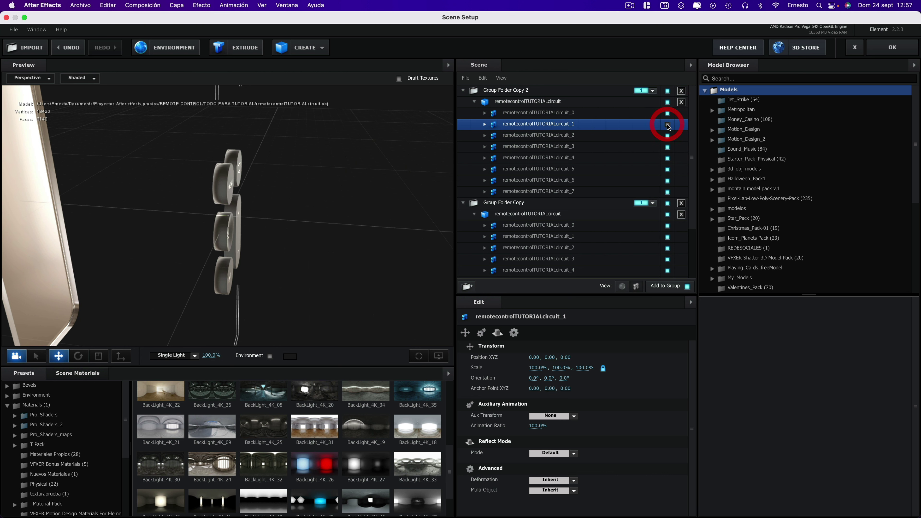
click(668, 126)
drag(258, 220, 310, 193)
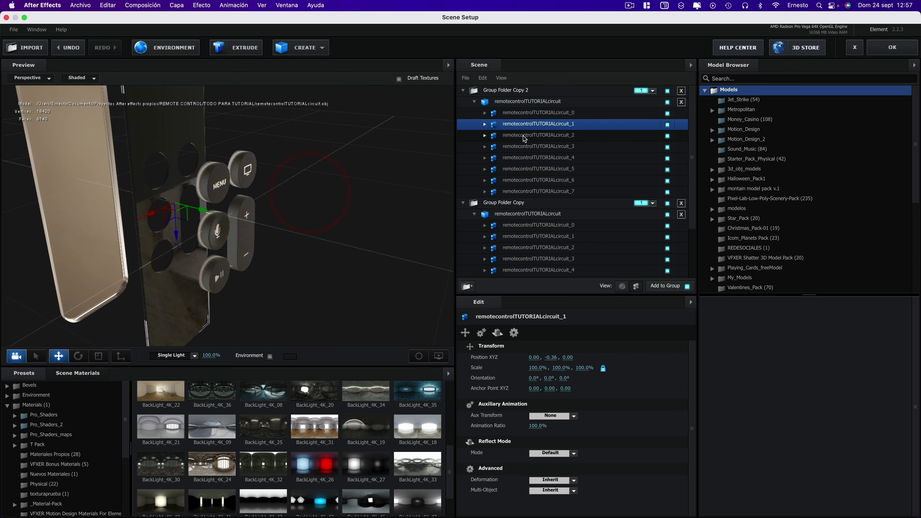
Spread circuit_2 (MENU), circuit_3 (Y 0.70), circuit_4, circuit_5 and circuit_6 outward from the remote
click(523, 135)
drag(281, 196, 355, 209)
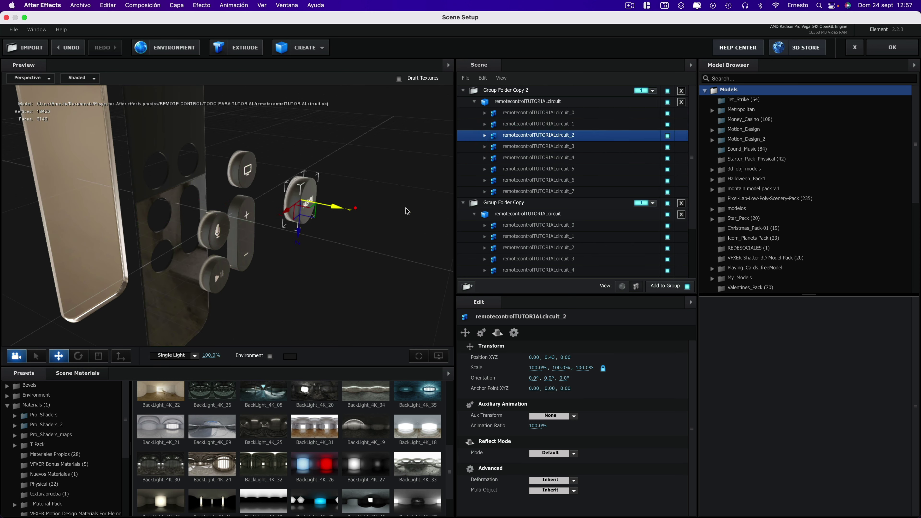
click(539, 147)
mouse_move(265, 181)
mouse_down()
mouse_move(419, 209)
mouse_move(366, 233)
mouse_up()
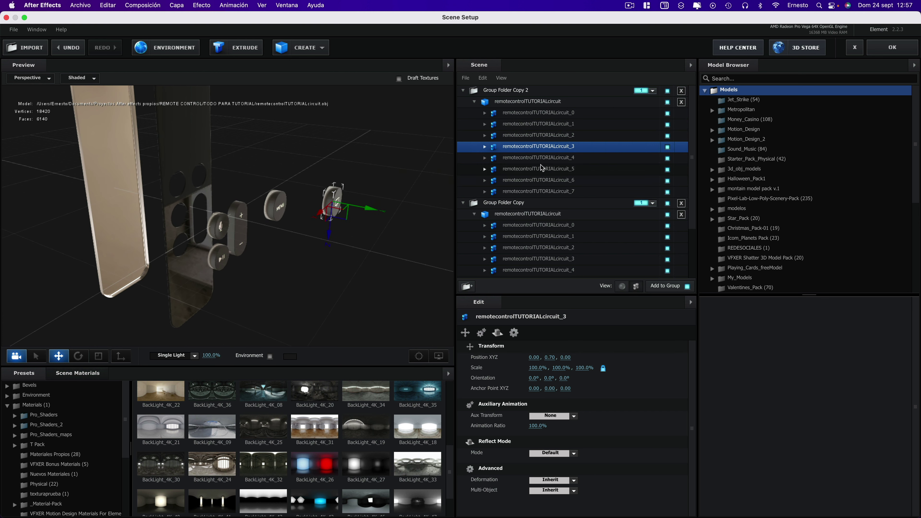
click(539, 157)
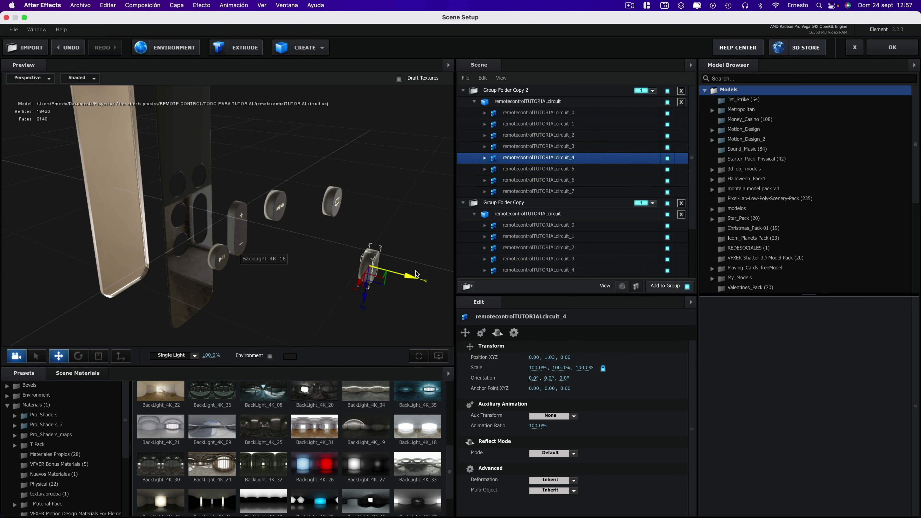
drag(251, 237, 415, 271)
click(530, 169)
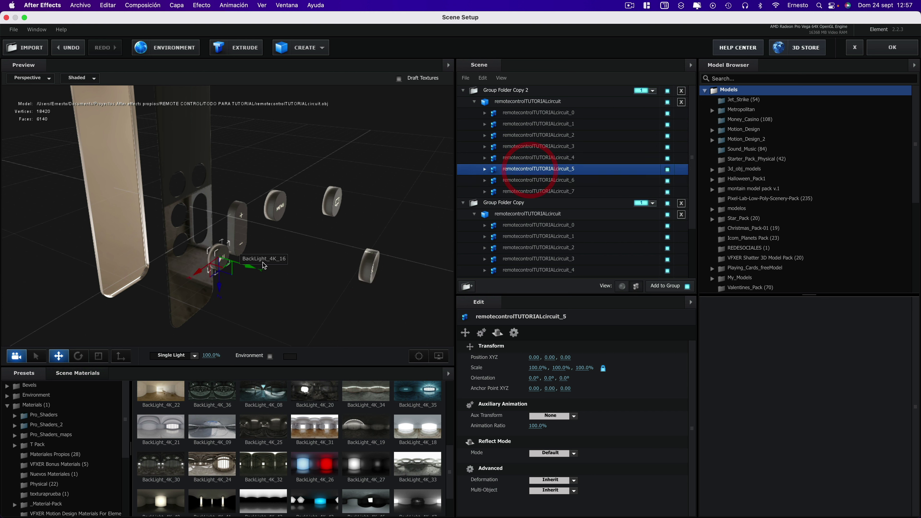
drag(252, 269, 493, 334)
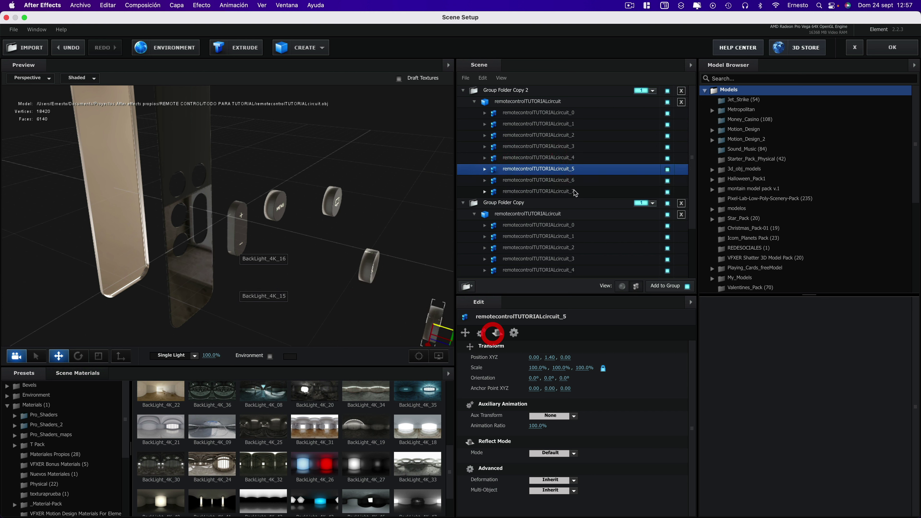
click(556, 182)
drag(270, 240, 587, 344)
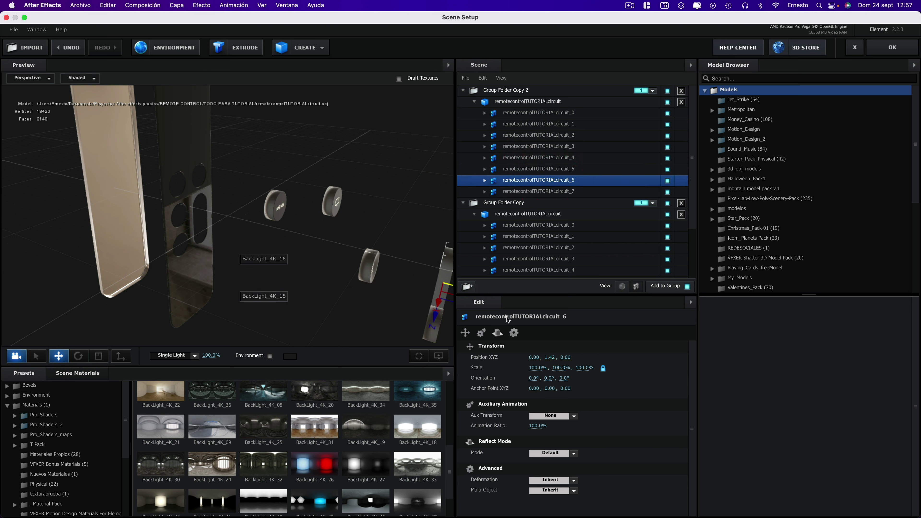
Undo the last move, push circuit_7 out to Y -0.93, and review the exploded parts
scroll(402, 271, down, 3)
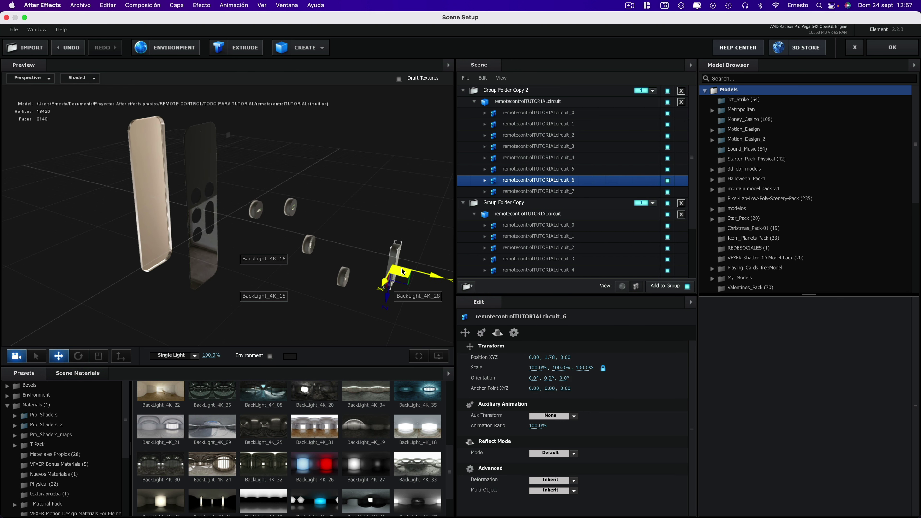
click(401, 271)
key(super+z)
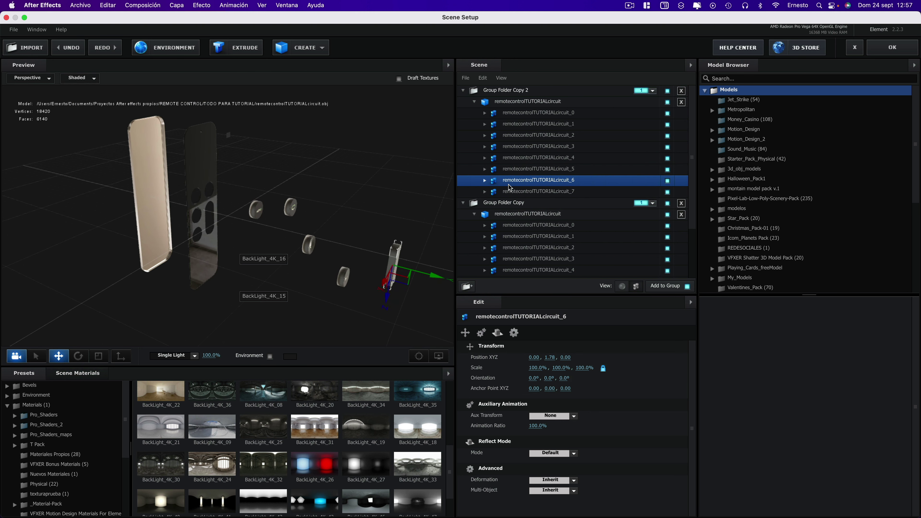
click(525, 191)
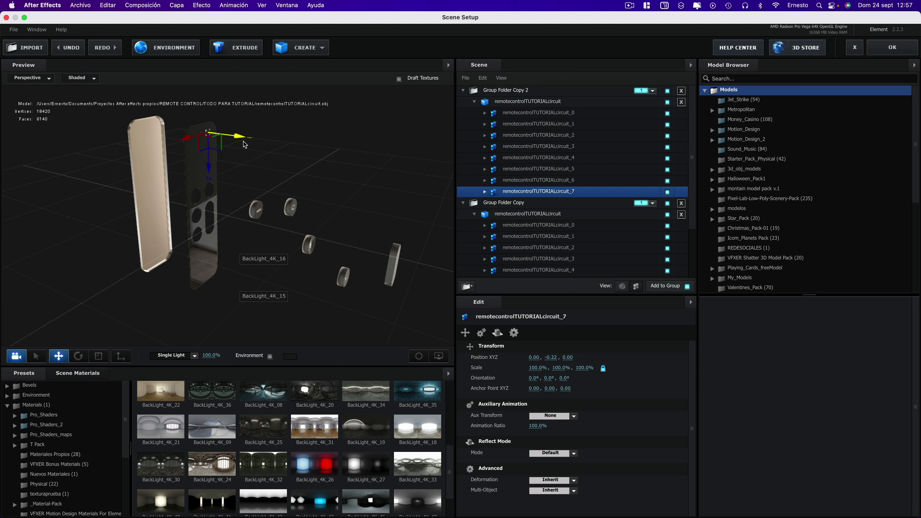
mouse_move(243, 141)
mouse_down()
mouse_move(214, 134)
mouse_move(246, 136)
mouse_move(221, 145)
mouse_up()
scroll(249, 137, up, 2)
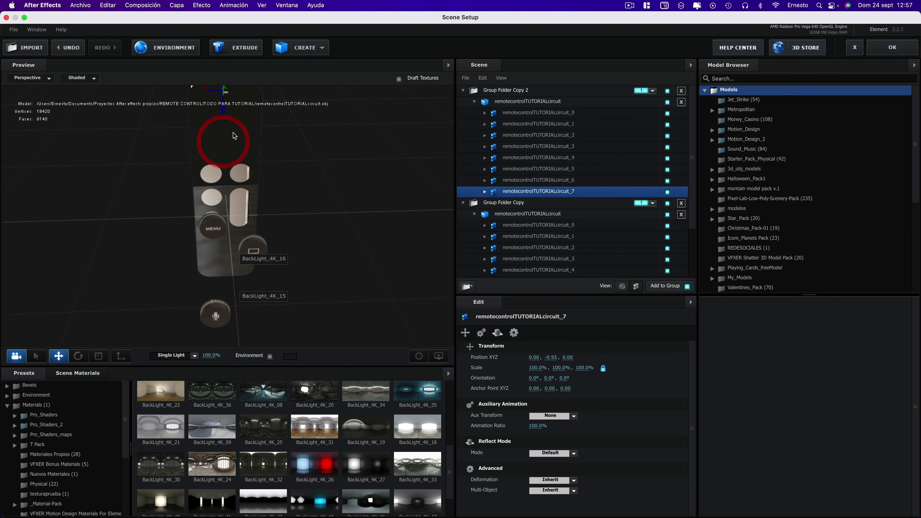
drag(221, 145, 237, 131)
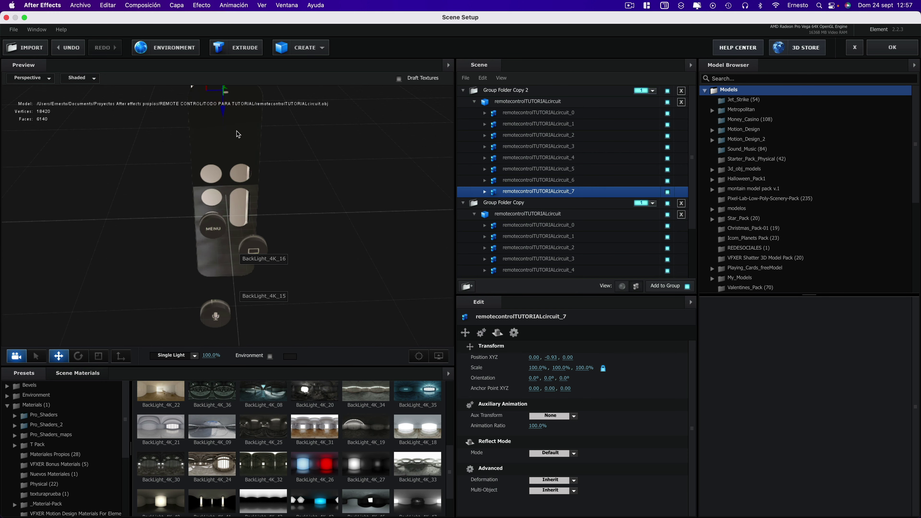
click(418, 356)
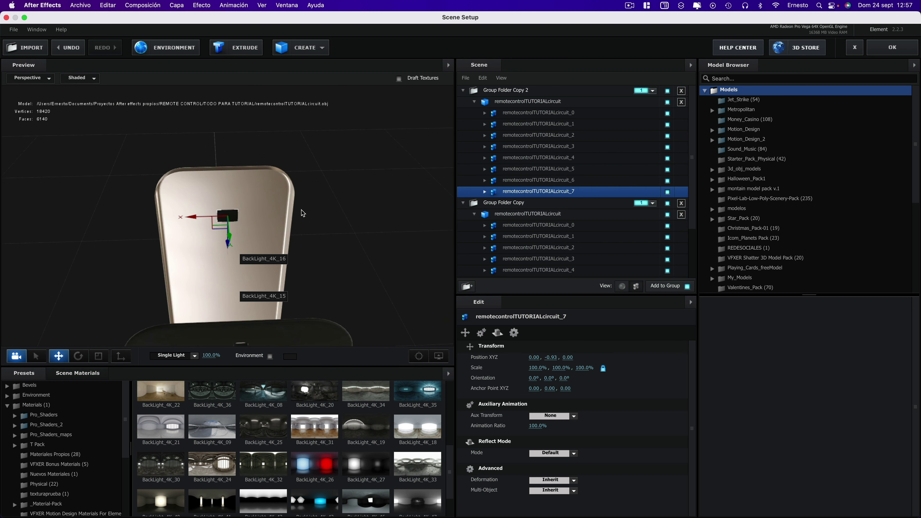
scroll(303, 213, down, 5)
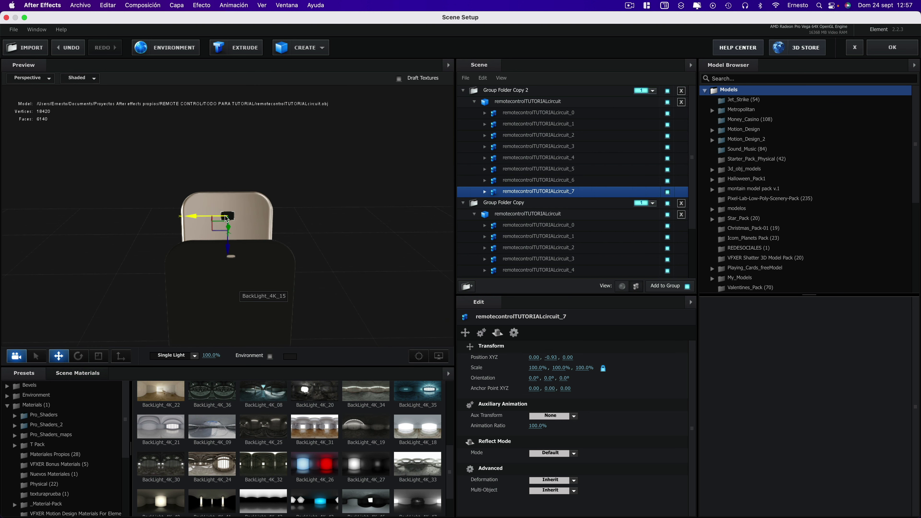
drag(295, 198, 253, 270)
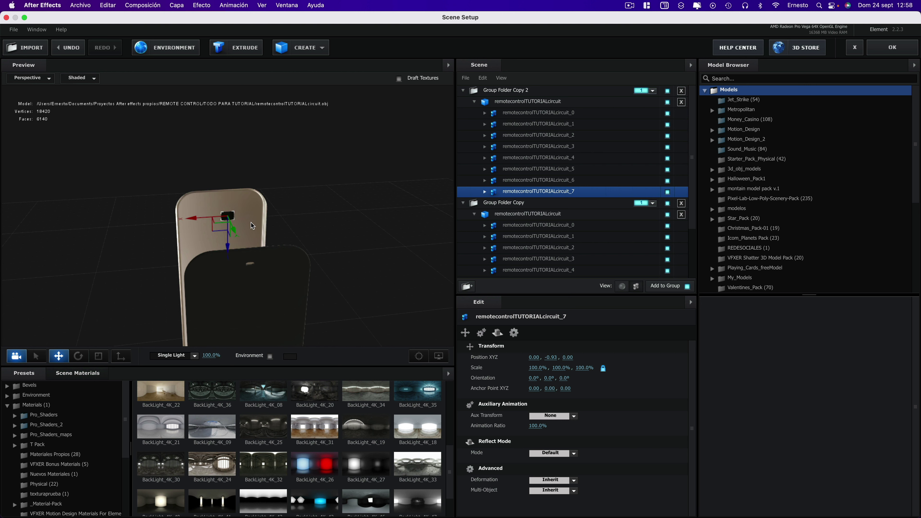
drag(311, 240, 304, 223)
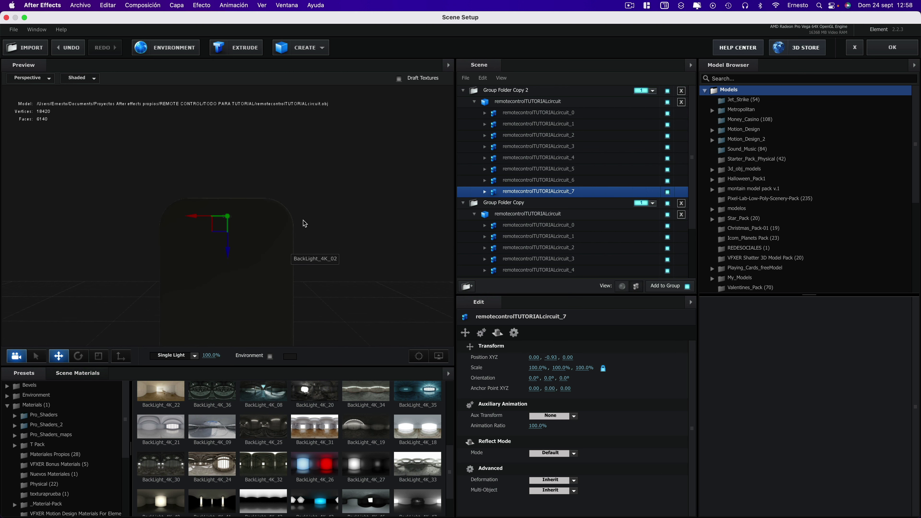
drag(303, 220, 347, 238)
Assign Group Folder Copy to multi-object group 2, leaving Group Folder Copy 2 in group 1
click(893, 47)
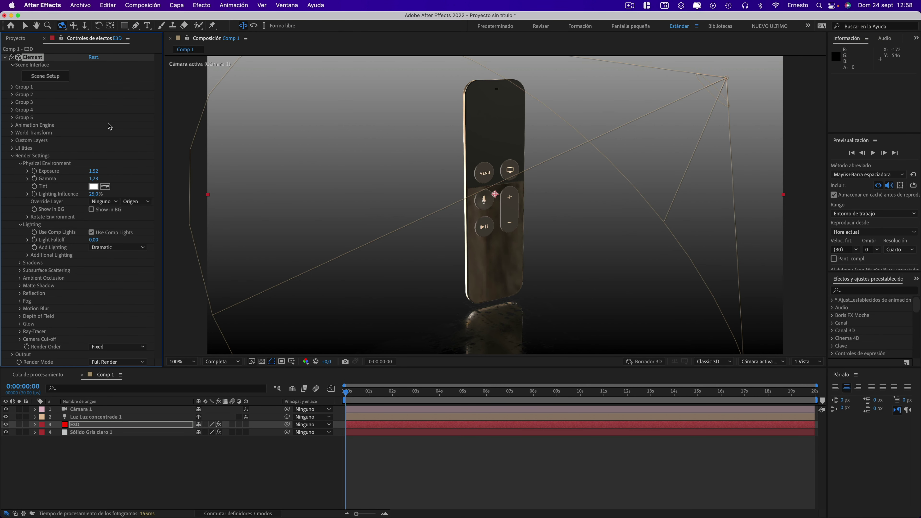
click(55, 76)
click(520, 93)
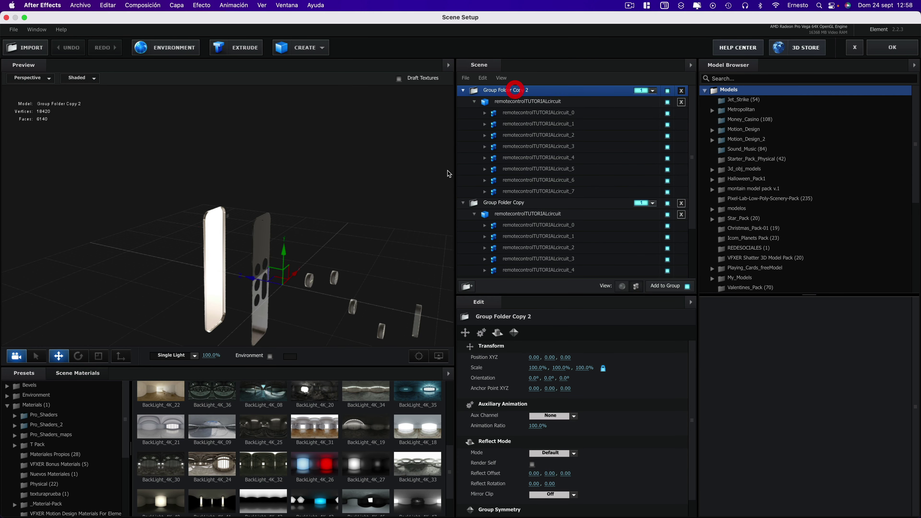
click(508, 202)
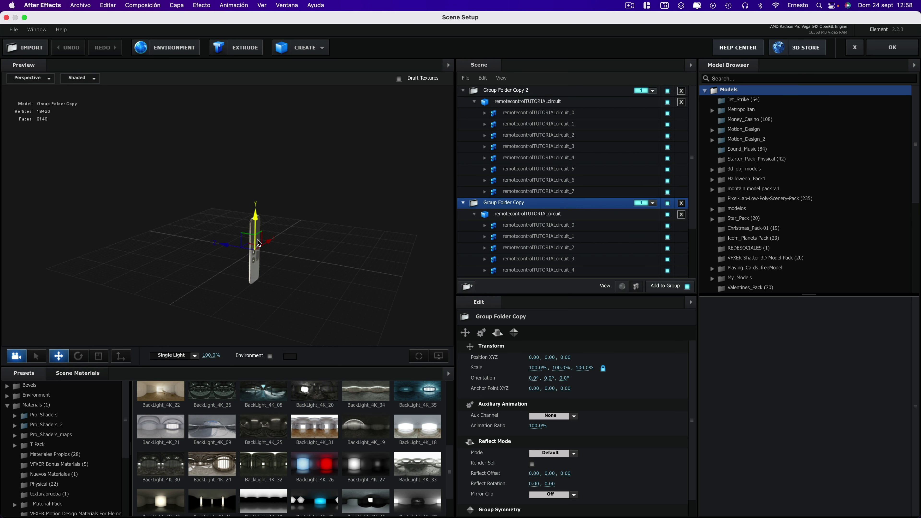
click(652, 204)
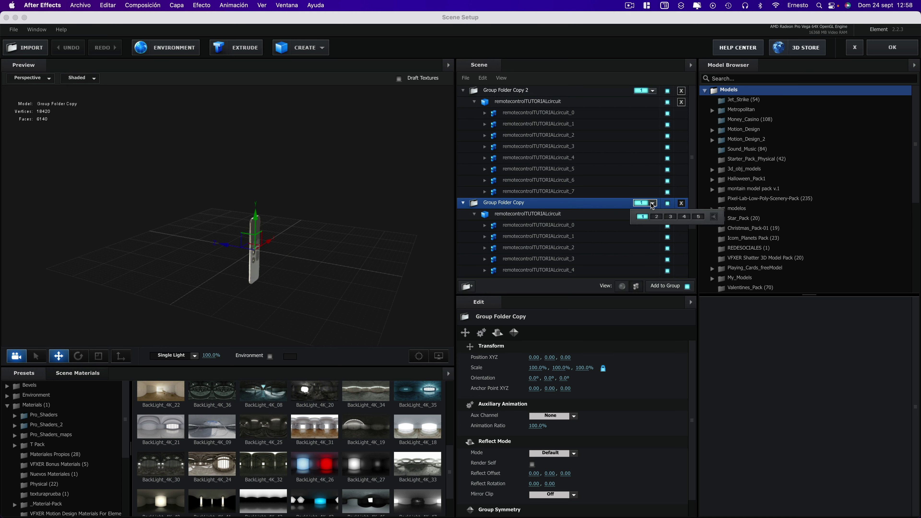
click(656, 217)
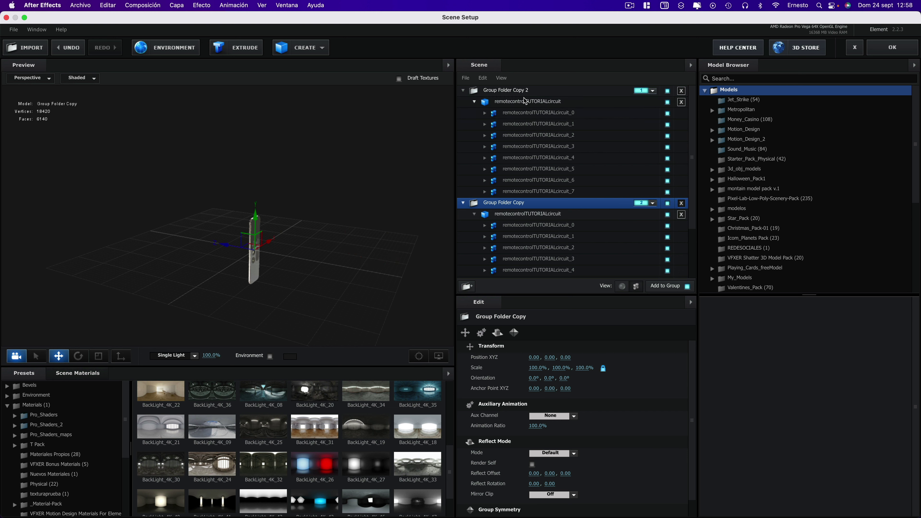
click(516, 94)
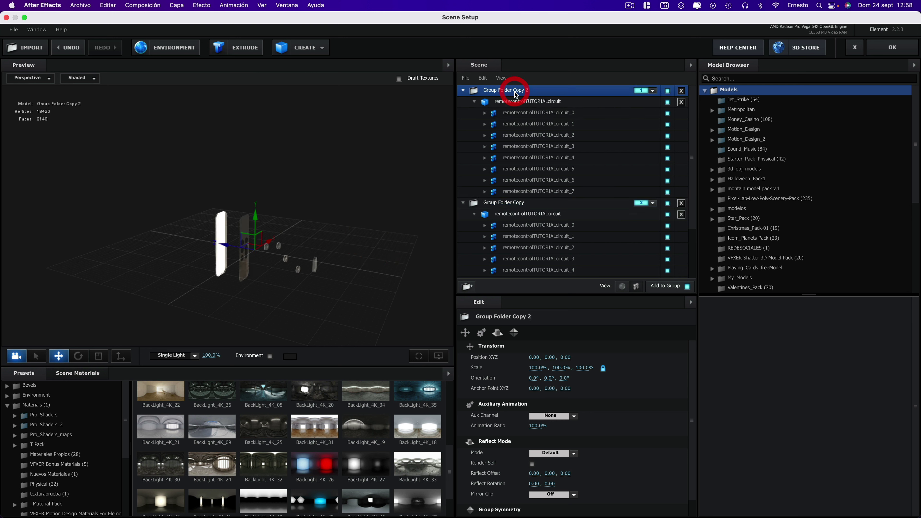
click(507, 203)
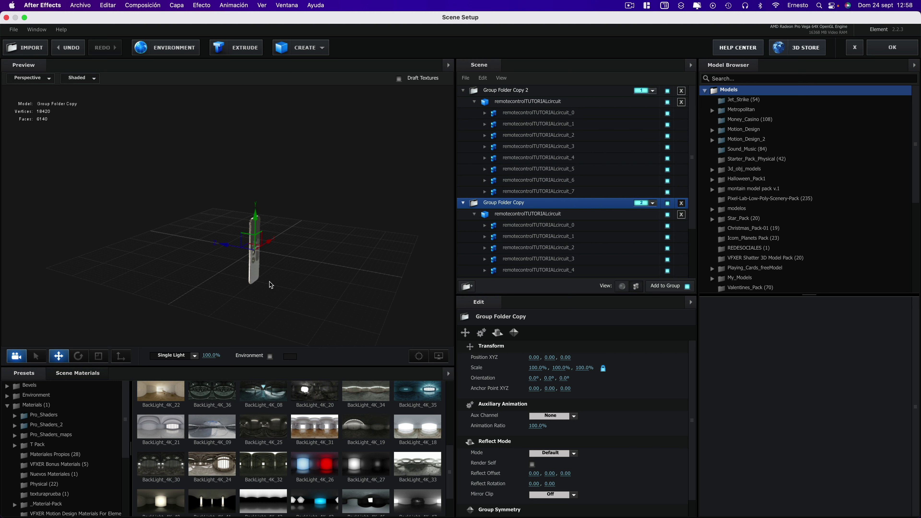
click(915, 51)
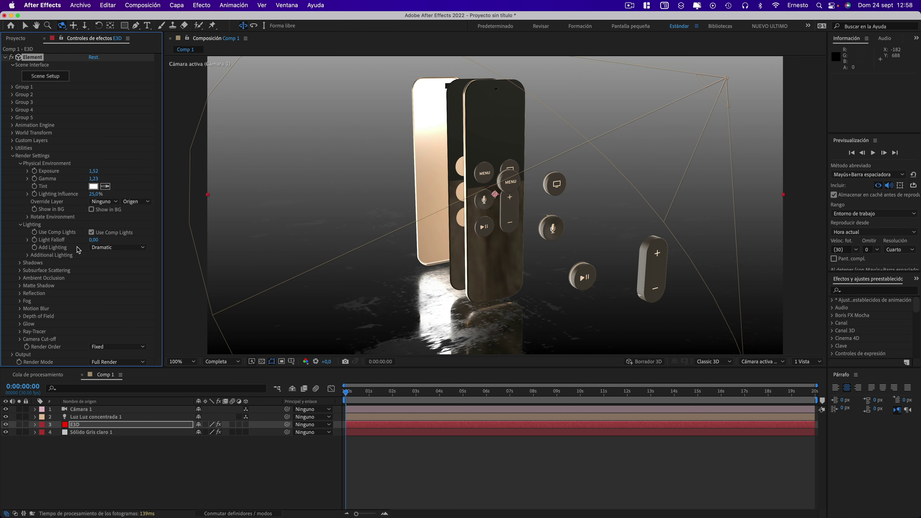
Enable Element's Animation Engine, scrub Animation to preview assembly, and orbit Cámara 1 to a new angle
click(13, 125)
click(91, 133)
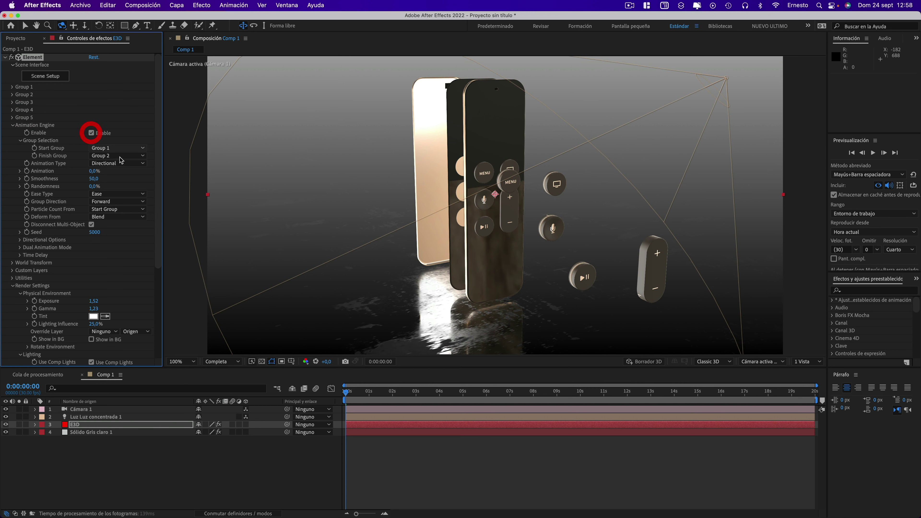
mouse_move(94, 171)
mouse_down()
mouse_move(168, 179)
mouse_move(76, 179)
mouse_up()
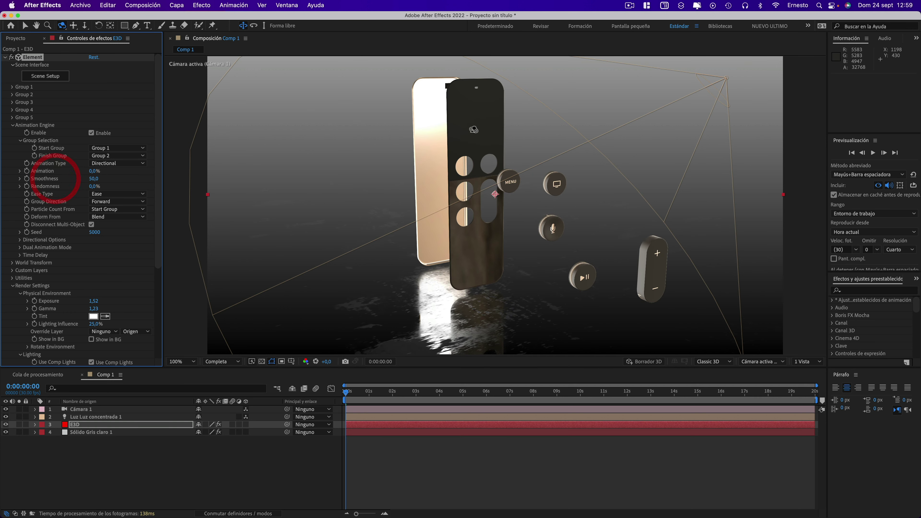
drag(472, 131, 496, 136)
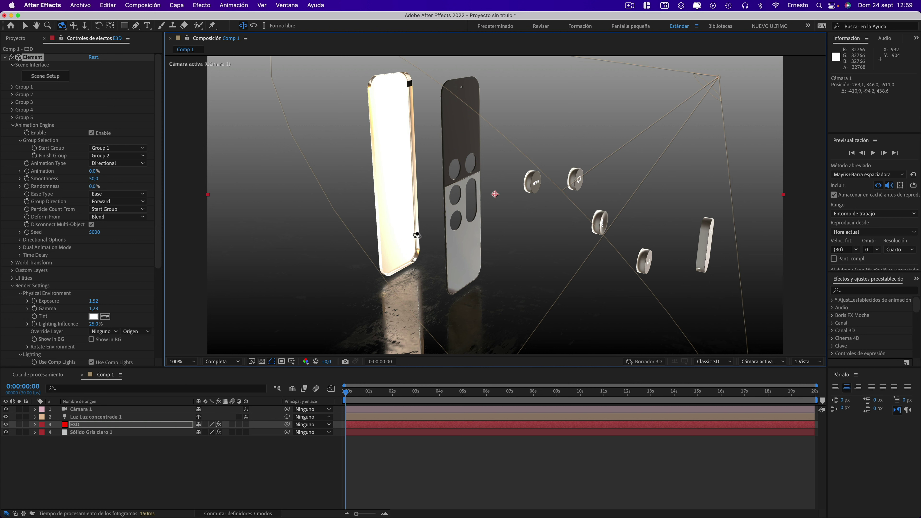
Add a new solid layer and mask it with a tall rectangle over the remote
click(172, 6)
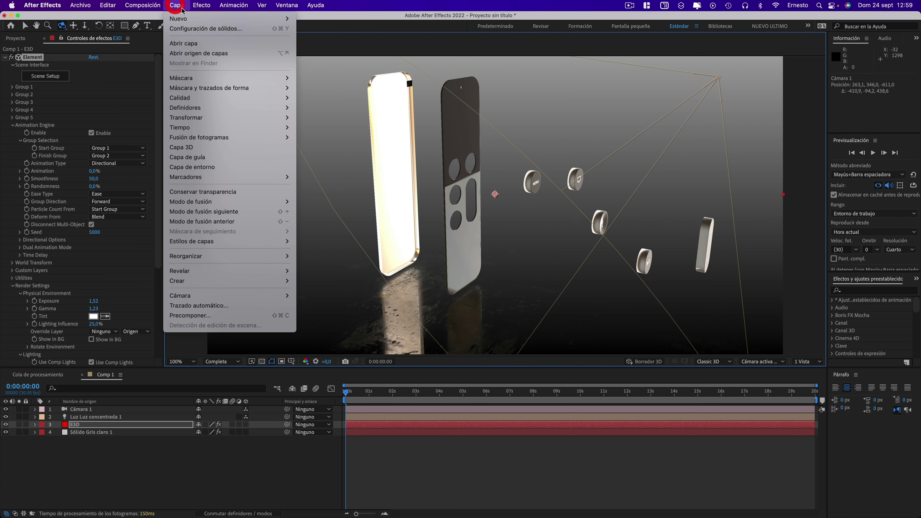
mouse_move(188, 18)
click(318, 29)
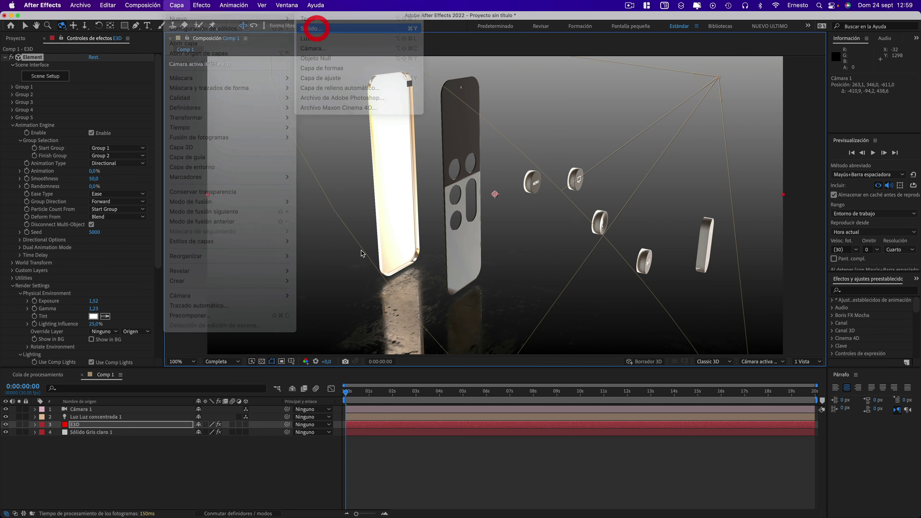
click(241, 222)
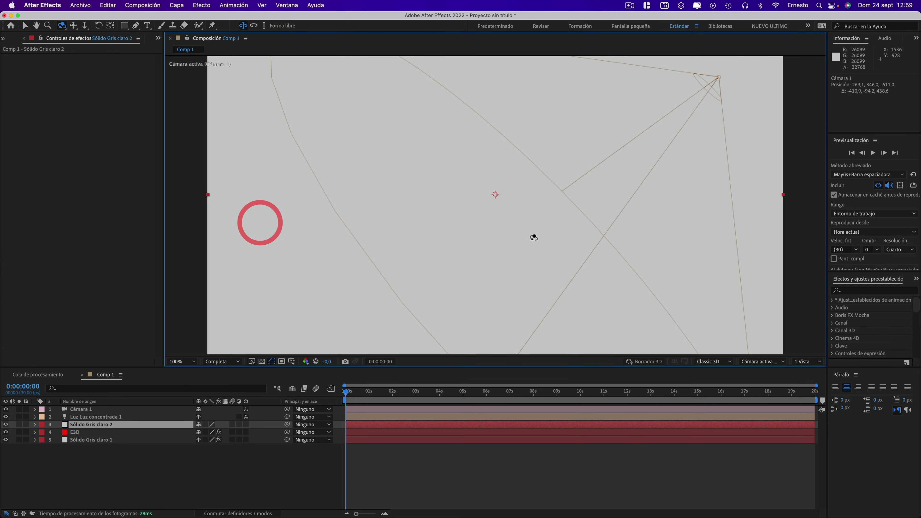
click(124, 25)
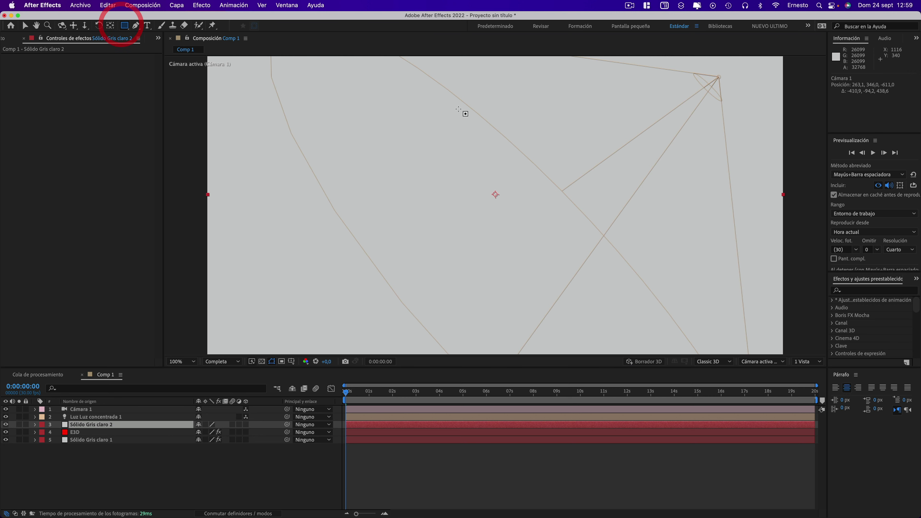
mouse_move(446, 100)
mouse_down()
mouse_move(502, 237)
mouse_move(506, 299)
mouse_up()
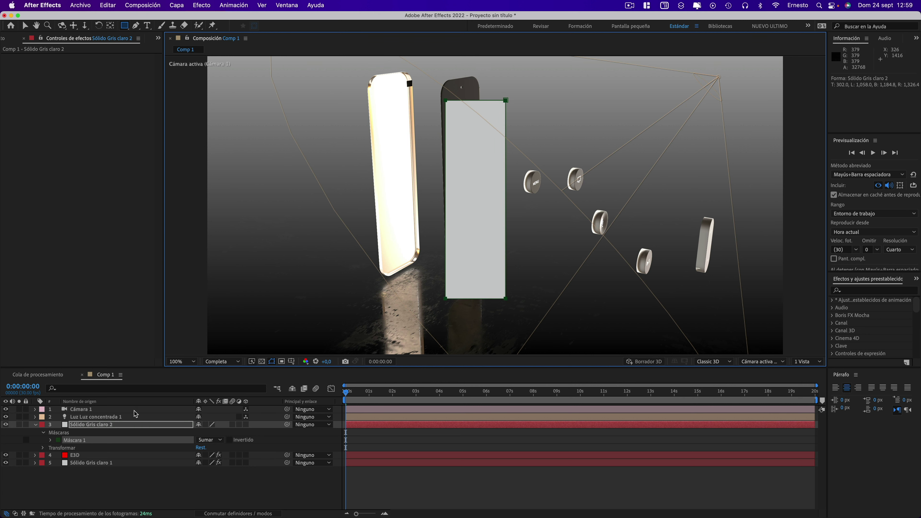
Rename the masked solid to 'plantillacircuito' and select the E3D layer
right_click(90, 425)
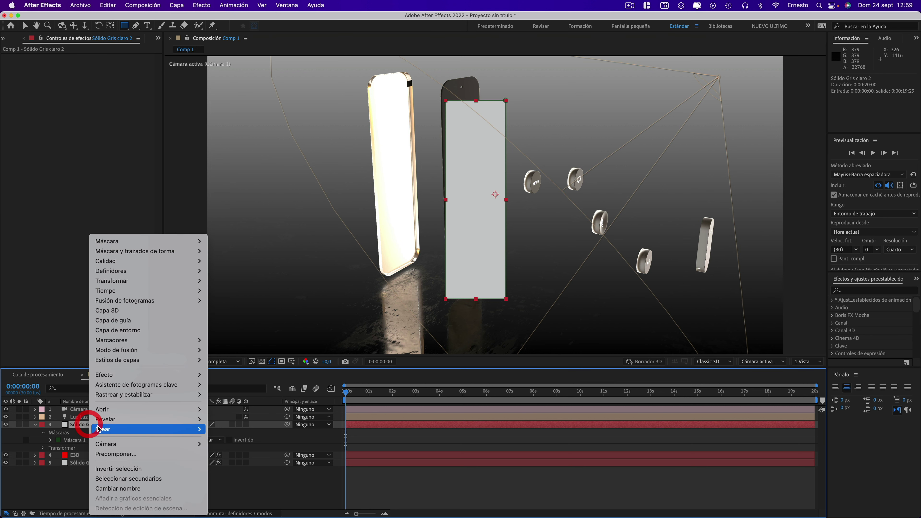
click(124, 489)
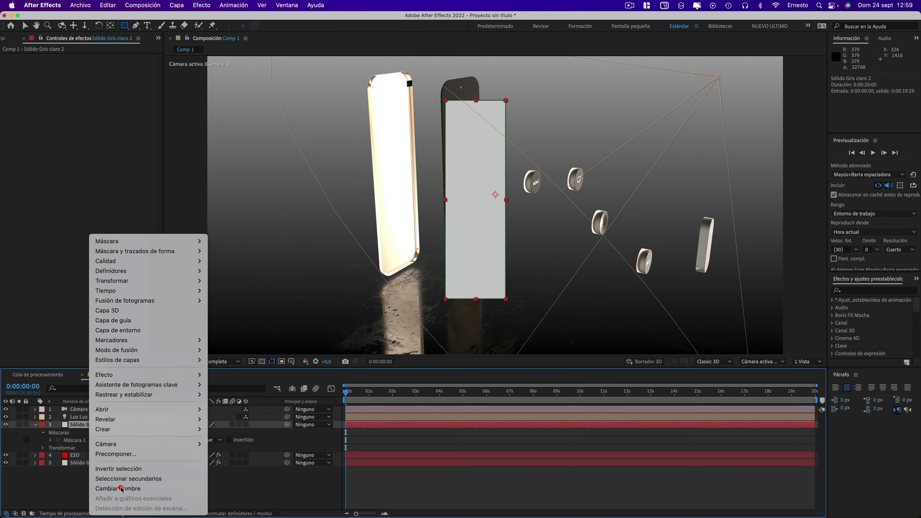
text(plantillacircuito)
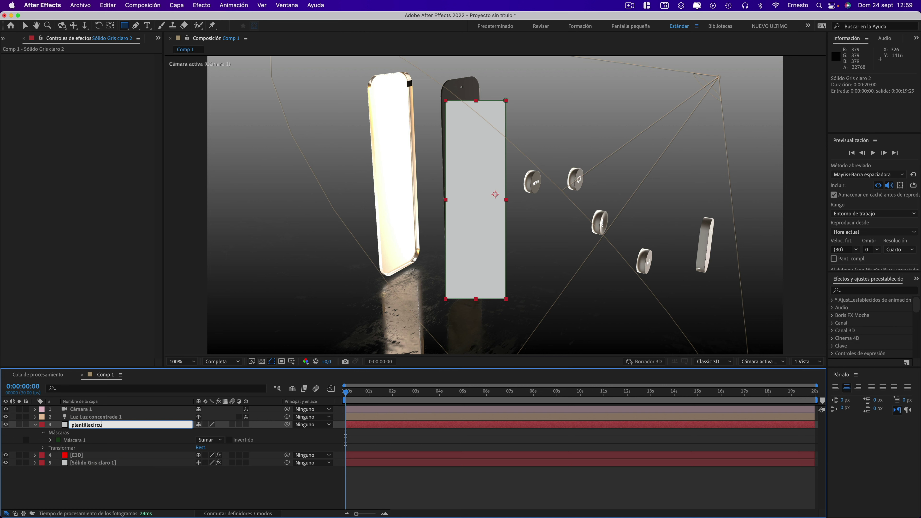
click(104, 484)
click(100, 427)
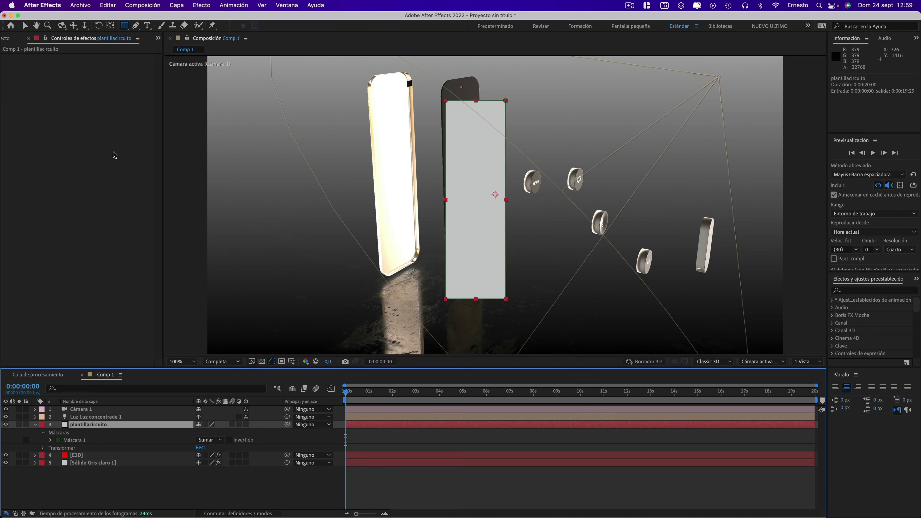
click(79, 455)
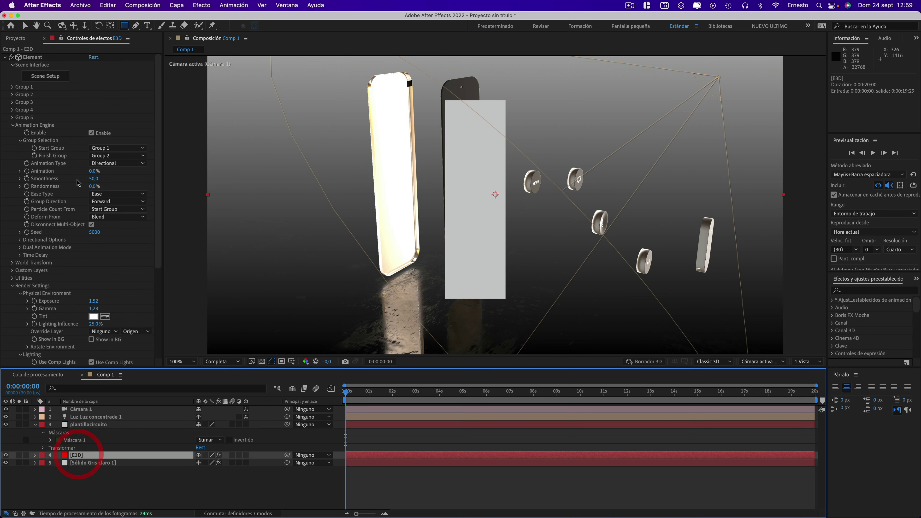
Set Path Layer 1 under Custom Text and Masks to 3. plantillacircuito
drag(159, 240, 161, 357)
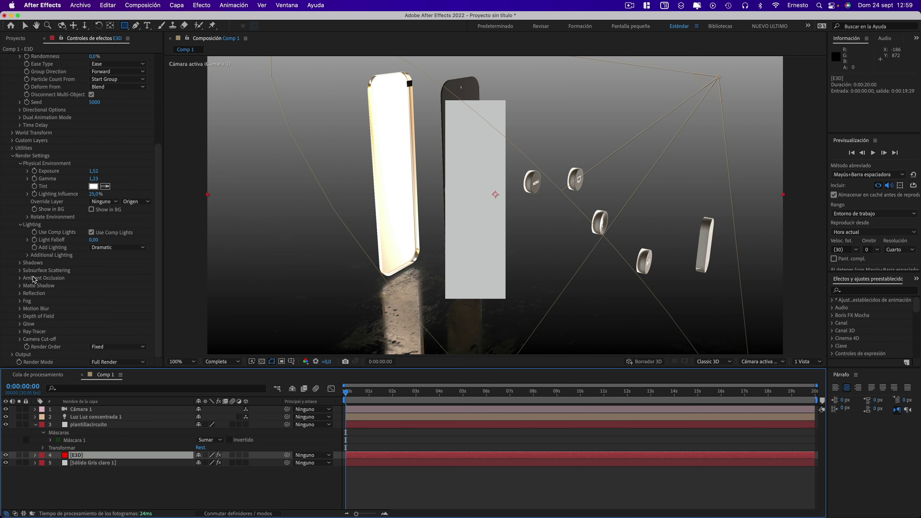
click(13, 140)
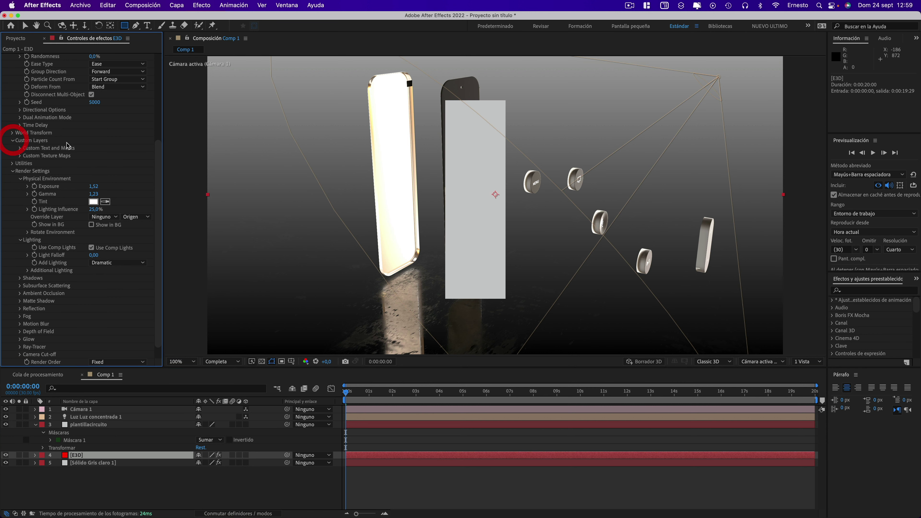
click(20, 148)
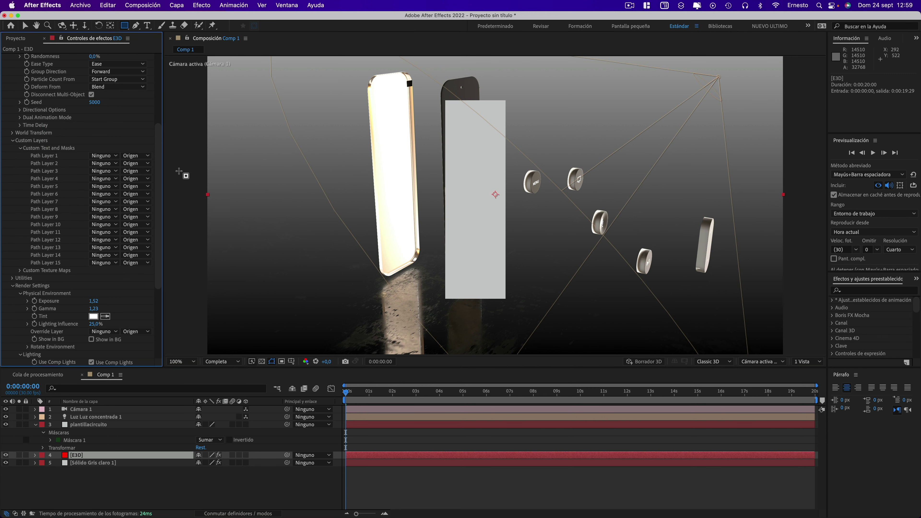
click(95, 156)
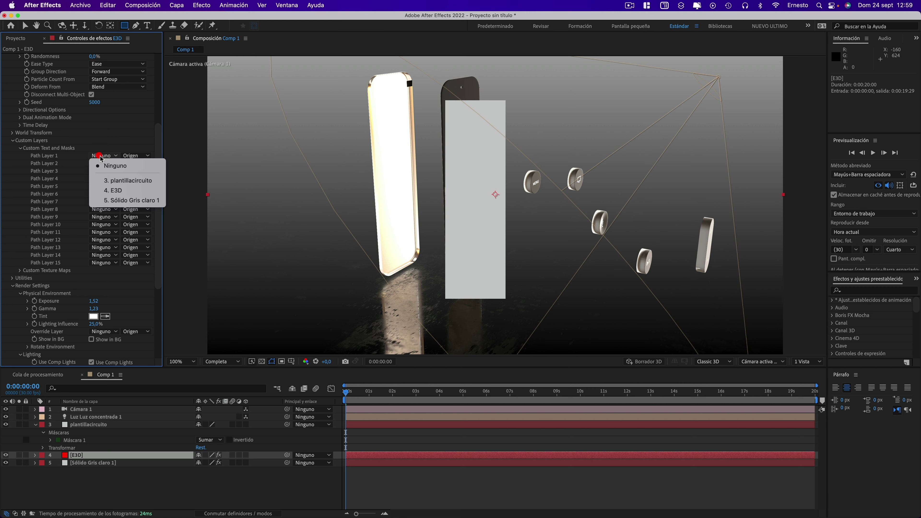
click(123, 181)
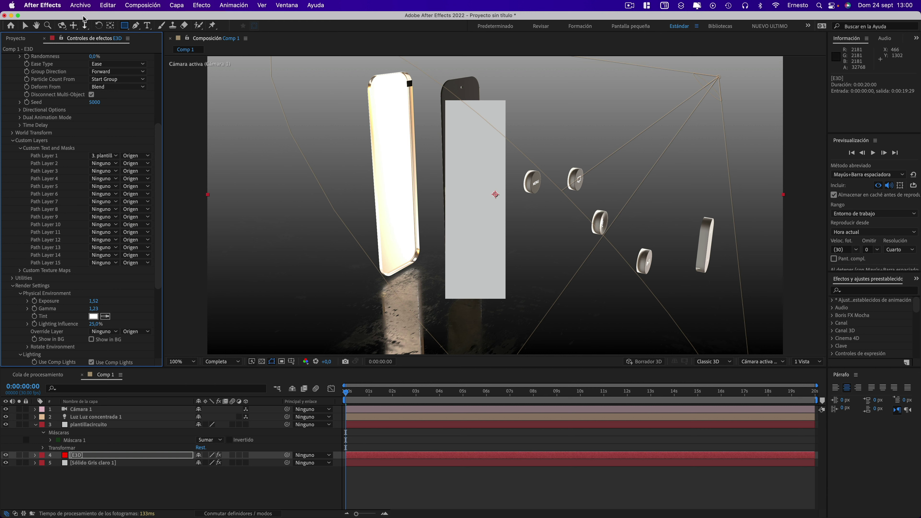
click(79, 6)
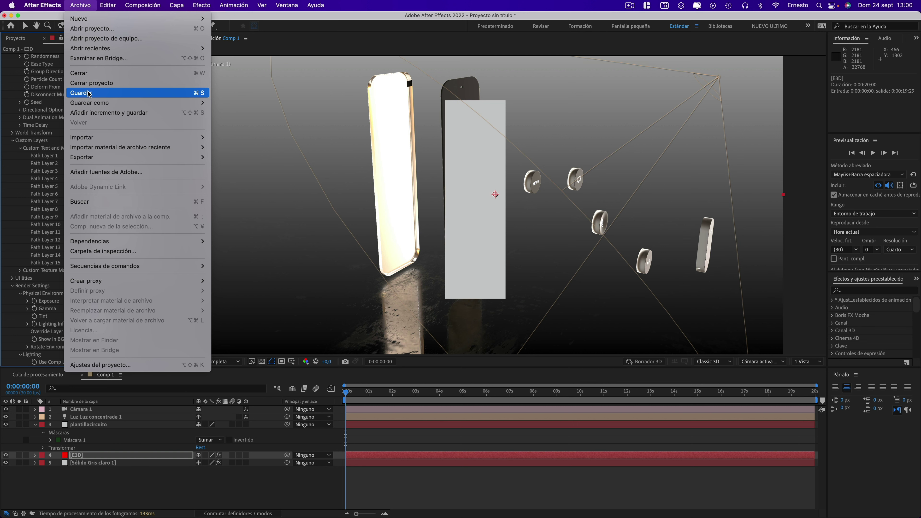
Cancel the import window opened in the wrong folder and show the Project panel
mouse_move(92, 137)
click(228, 139)
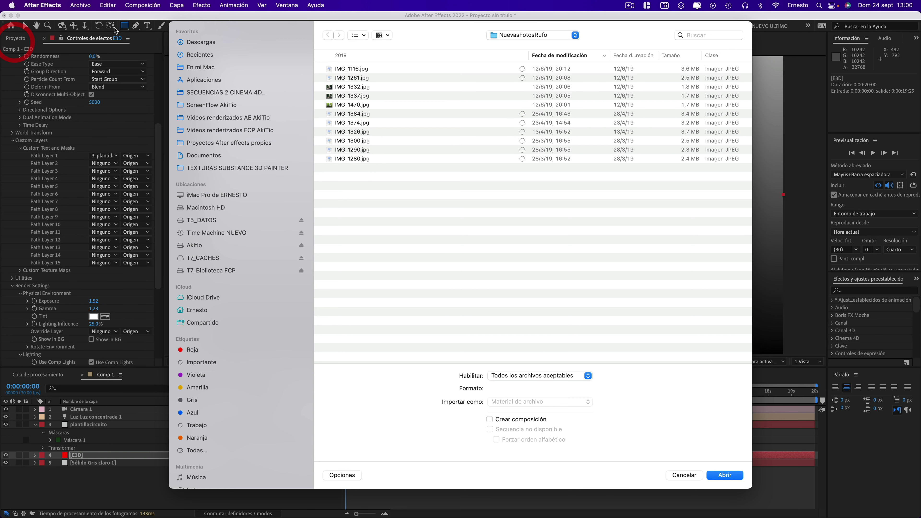
click(684, 473)
click(14, 39)
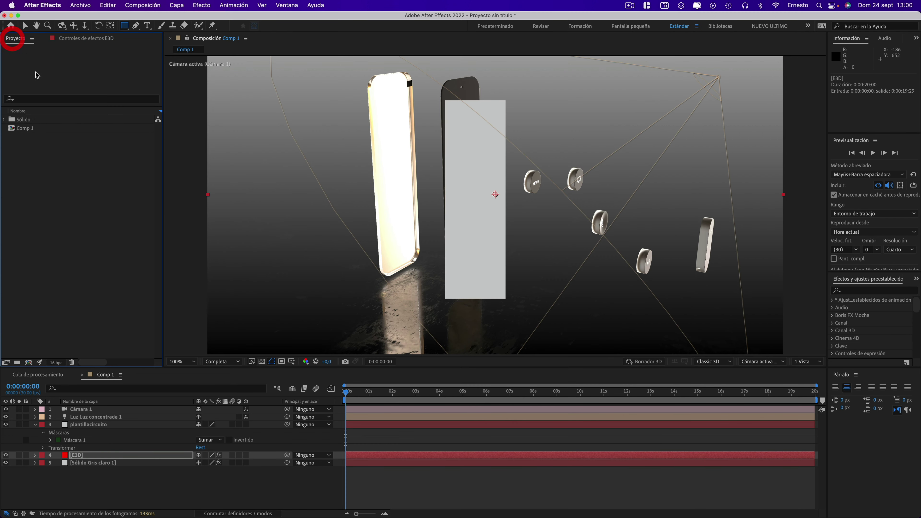
Import circuitoimagen.jpg from REMOTE CONTROL > TODO PARA TUTORIAL > IMAGENES
click(83, 5)
mouse_move(96, 138)
click(240, 138)
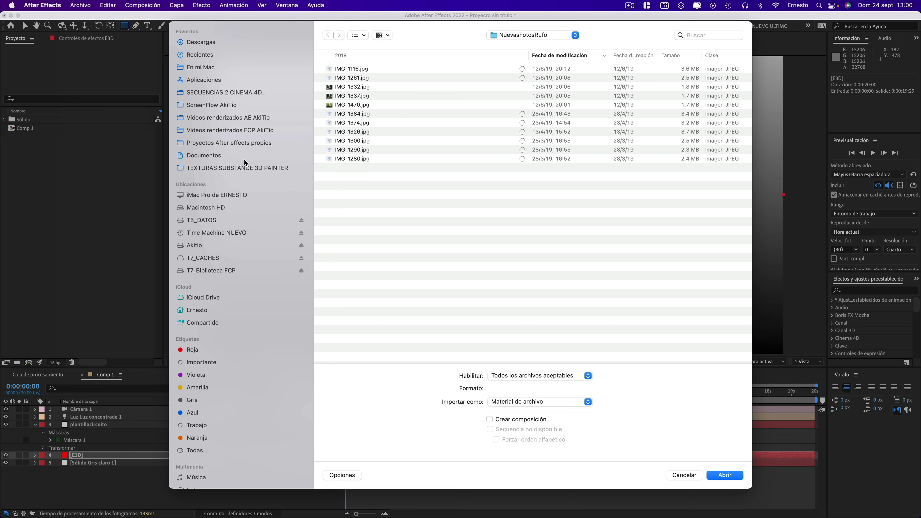
click(225, 142)
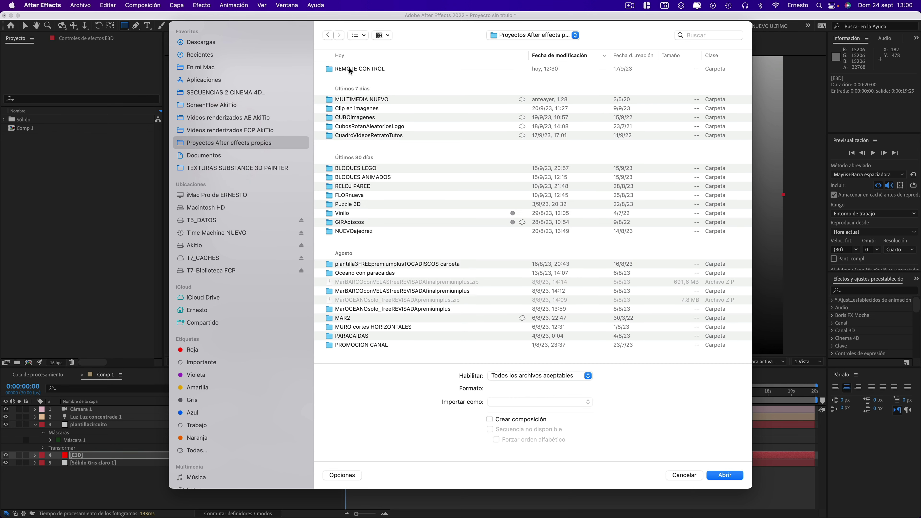
double_click(350, 68)
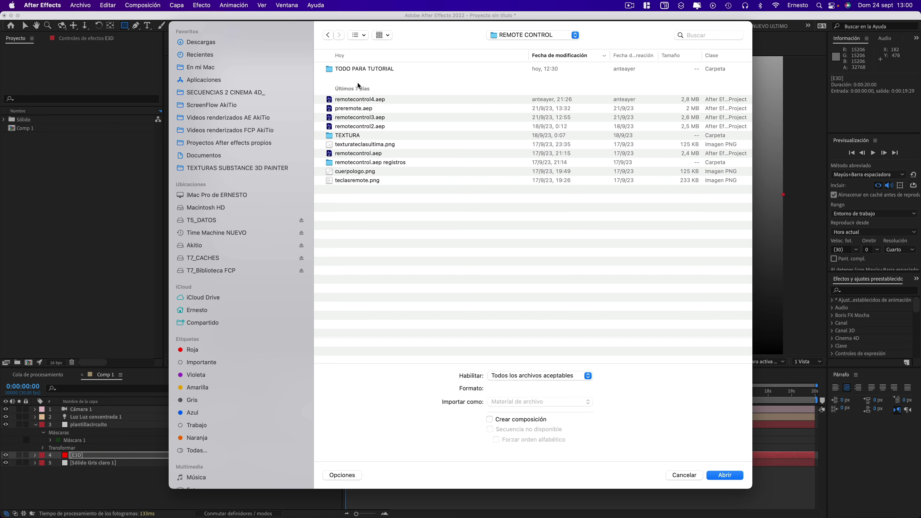
double_click(360, 69)
double_click(349, 68)
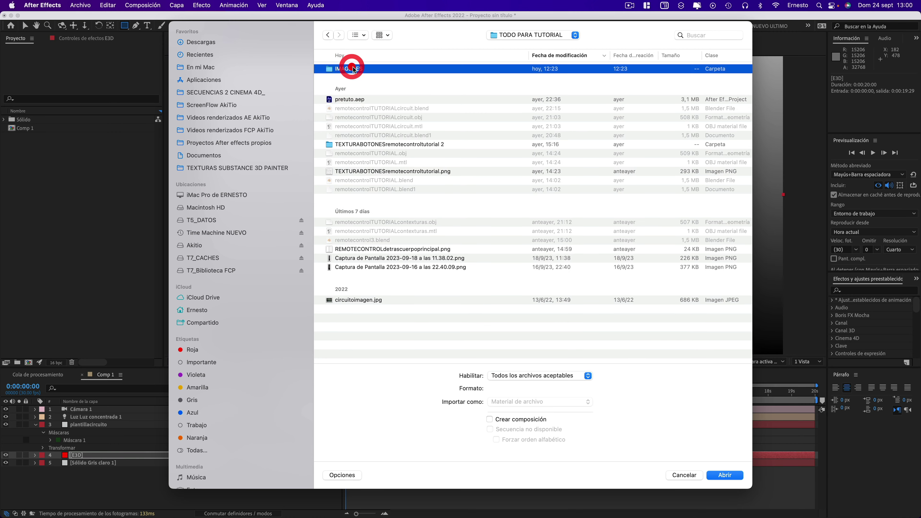
click(358, 111)
key(space)
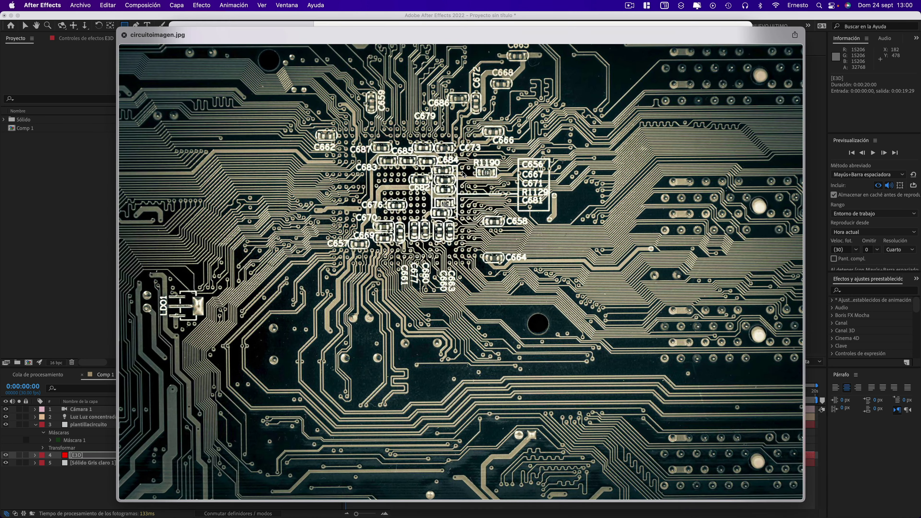
key(space)
click(729, 473)
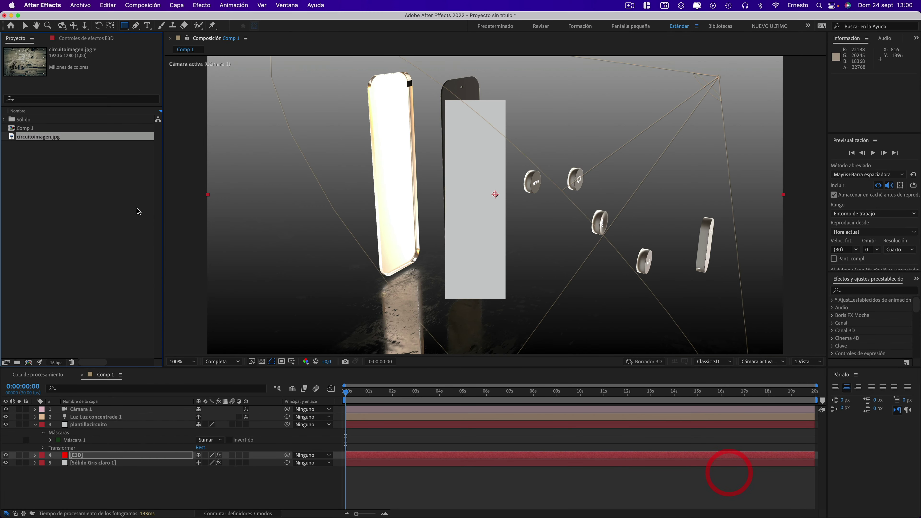
Make a circuitoimagen composition from the image and rotate its layer -90° to portrait
drag(37, 140, 29, 363)
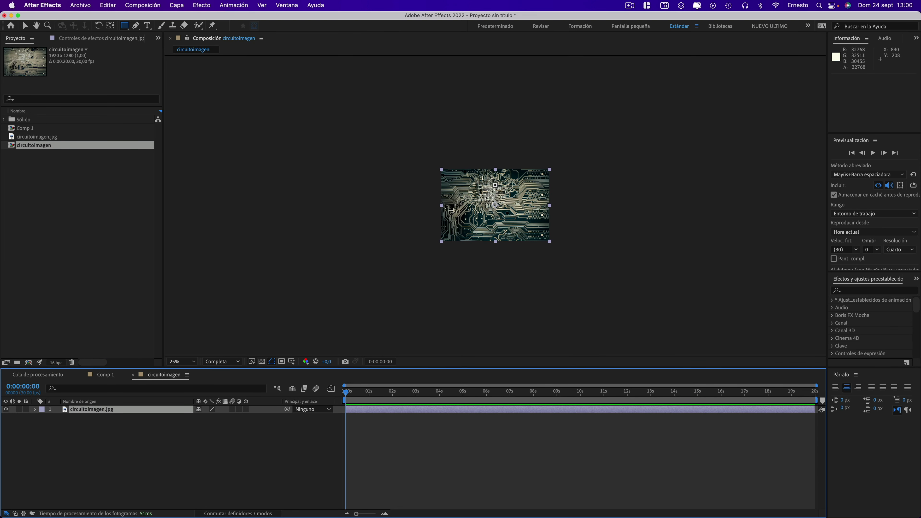
key(period)
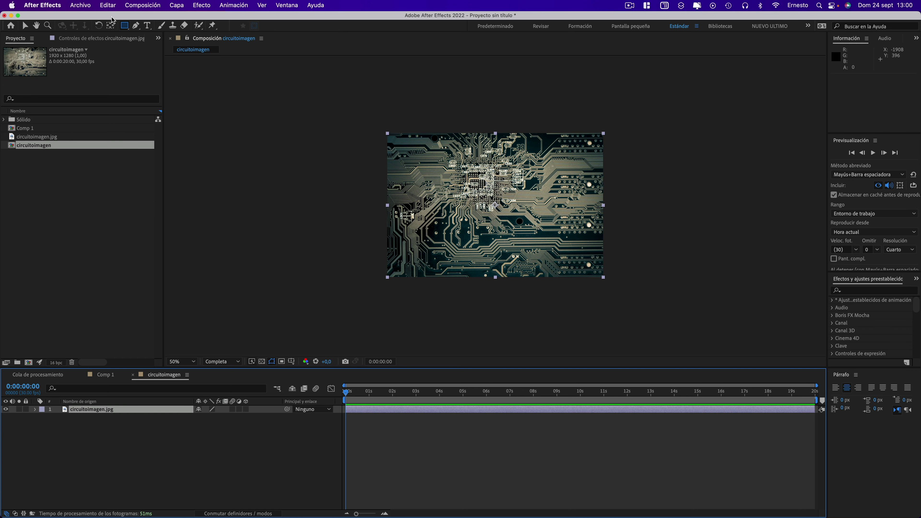
click(98, 25)
mouse_move(400, 141)
mouse_down()
mouse_move(384, 180)
mouse_move(455, 255)
mouse_up()
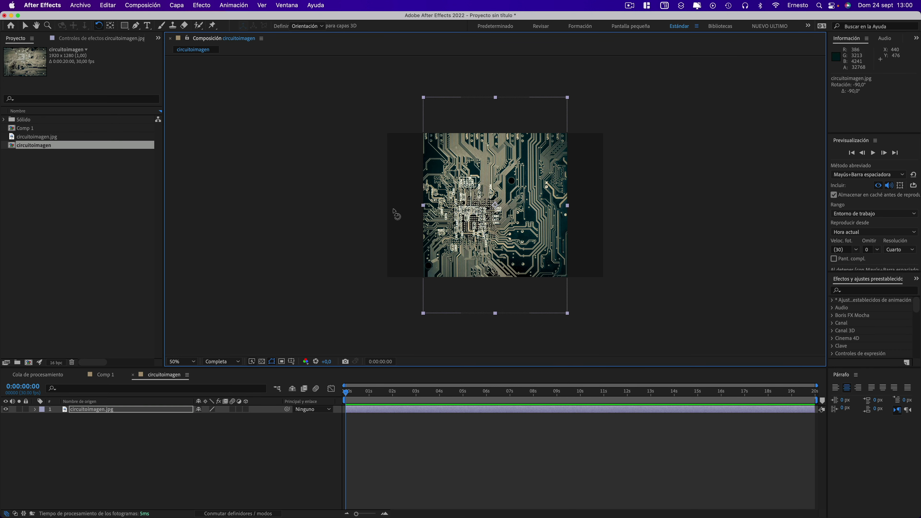
click(137, 6)
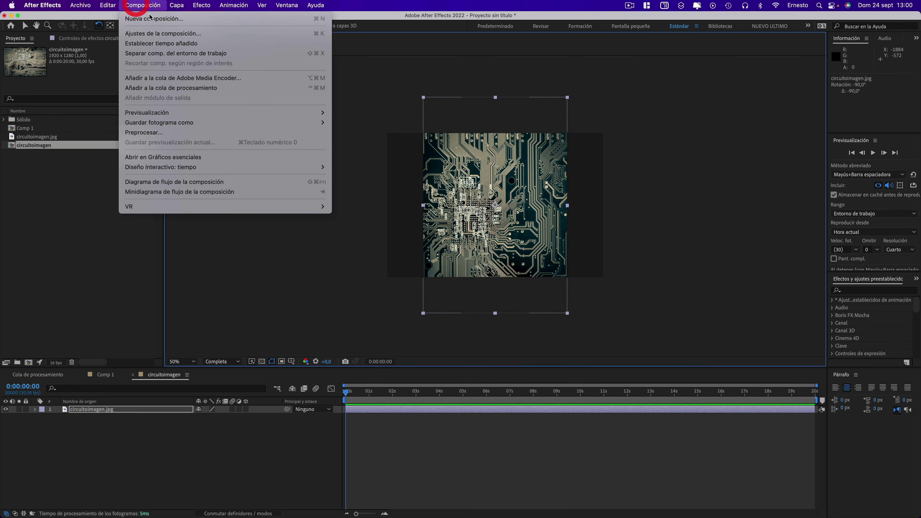
click(156, 37)
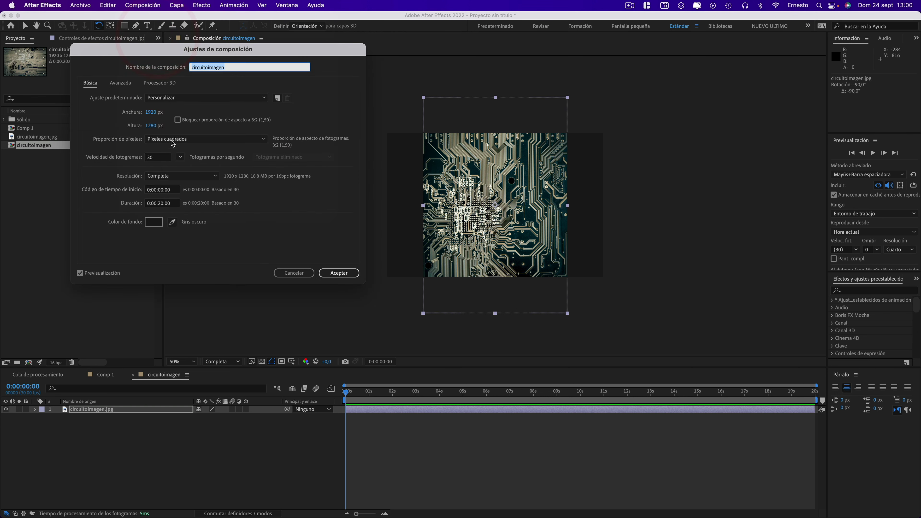
Set the circuitoimagen composition size to 1252 × 1907 px
drag(151, 115, 67, 102)
drag(149, 113, 137, 105)
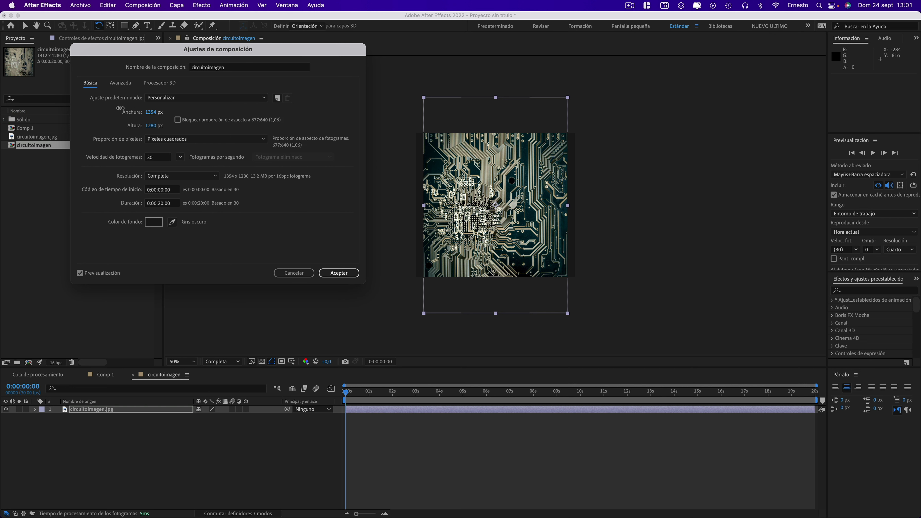
mouse_move(150, 125)
mouse_down()
mouse_move(333, 128)
mouse_move(153, 126)
mouse_move(185, 128)
mouse_up()
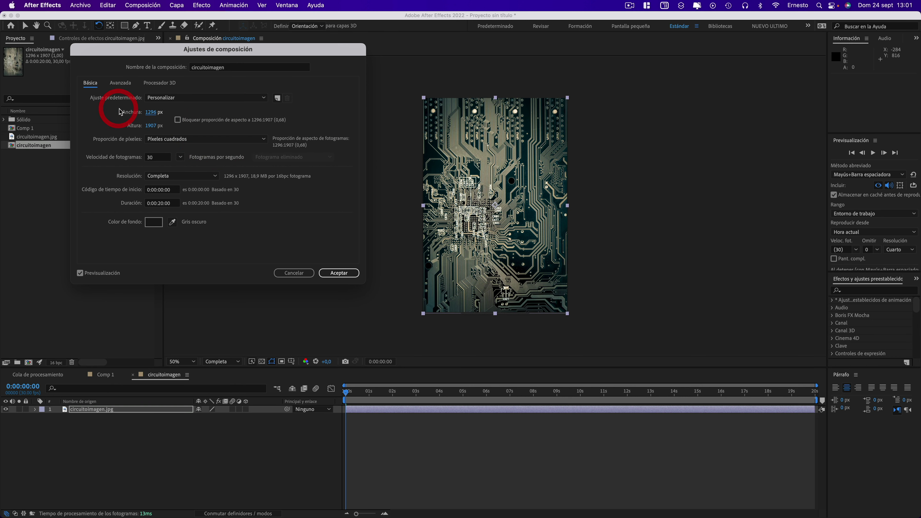
mouse_move(121, 109)
mouse_down()
mouse_move(146, 114)
mouse_move(125, 112)
mouse_up()
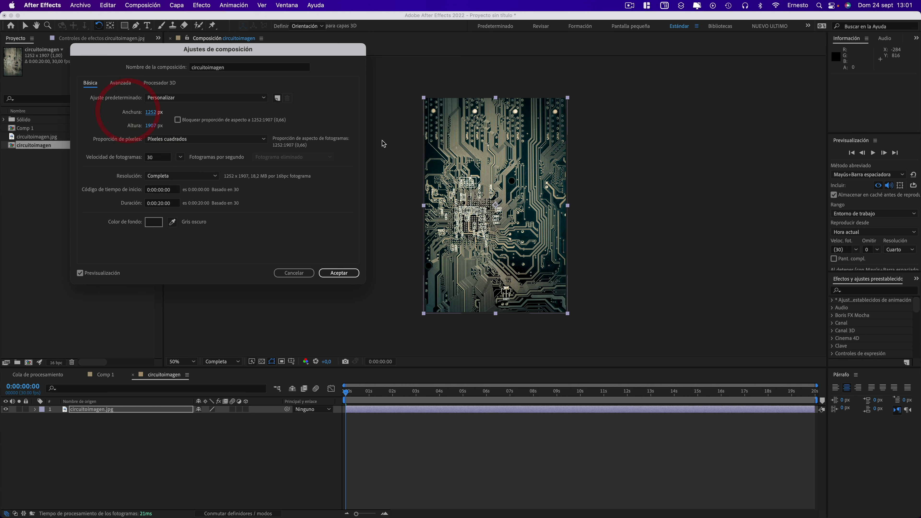
click(346, 273)
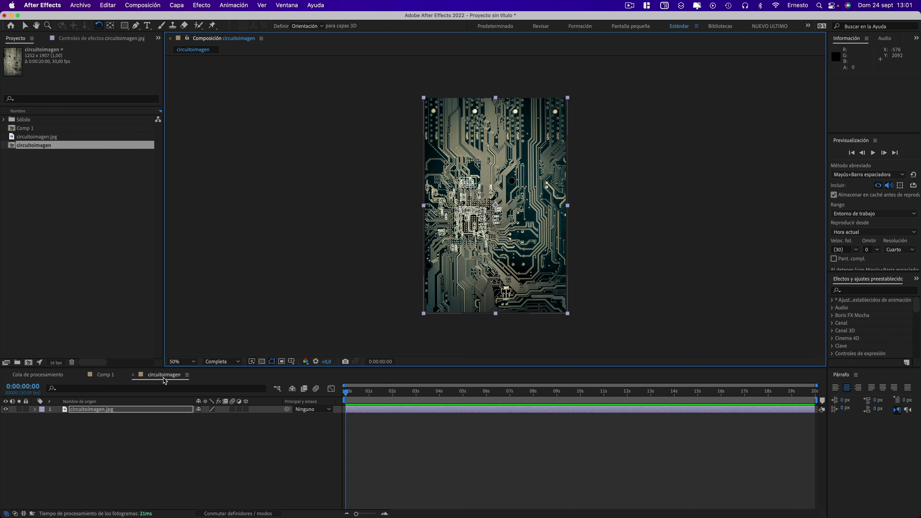
Add circuitoimagen to Comp 1 as a hidden layer
click(104, 375)
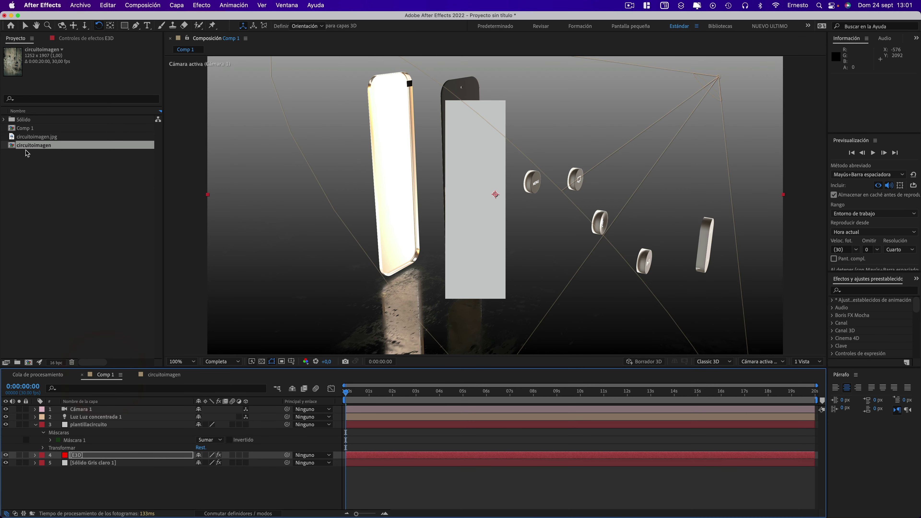
drag(25, 146, 77, 472)
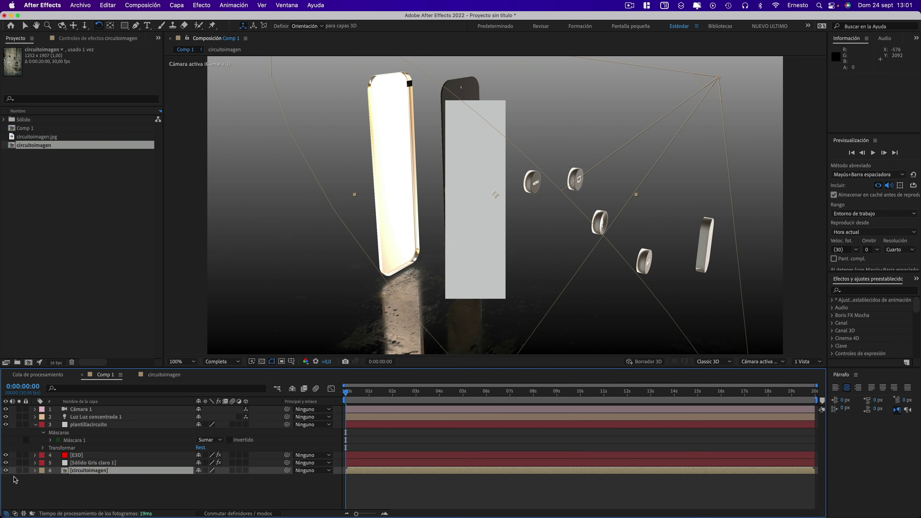
click(6, 471)
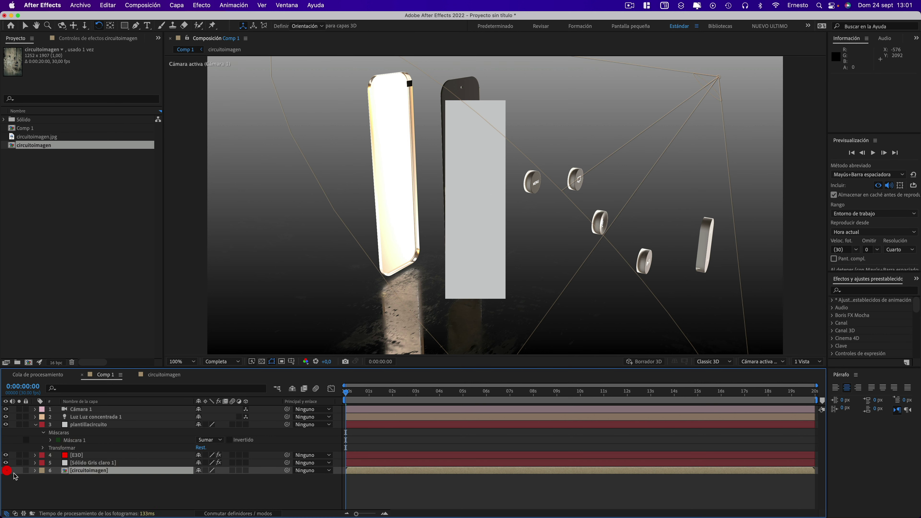
Set the E3D layer's Custom Texture Maps Layer 1 to 6. circuitoimagen
click(78, 455)
click(85, 38)
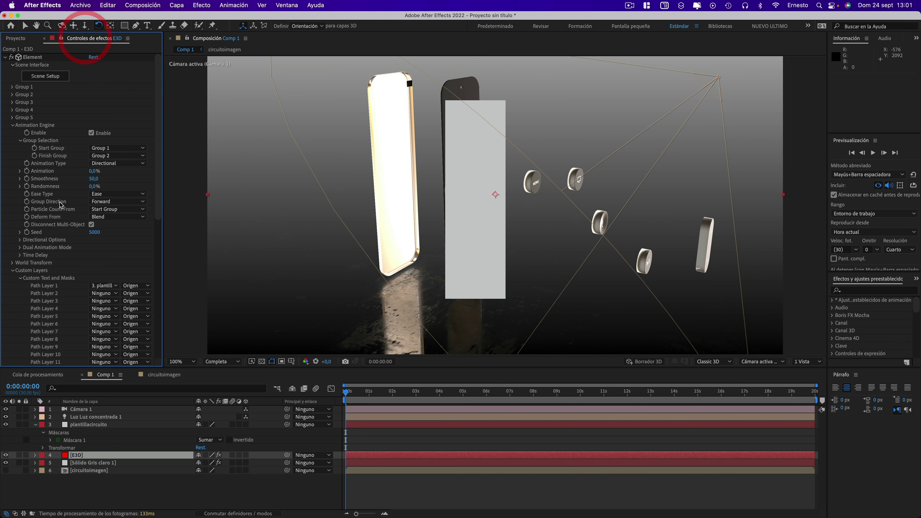
scroll(77, 282, down, 5)
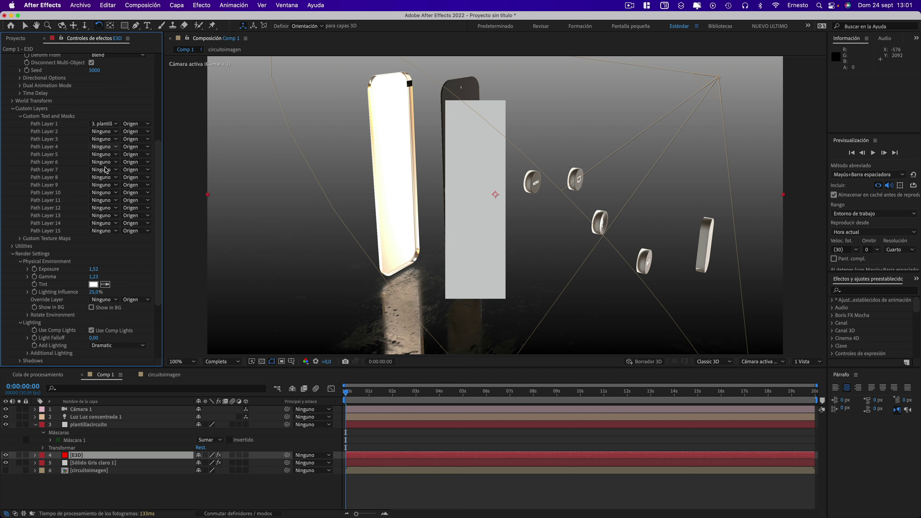
click(19, 238)
click(104, 209)
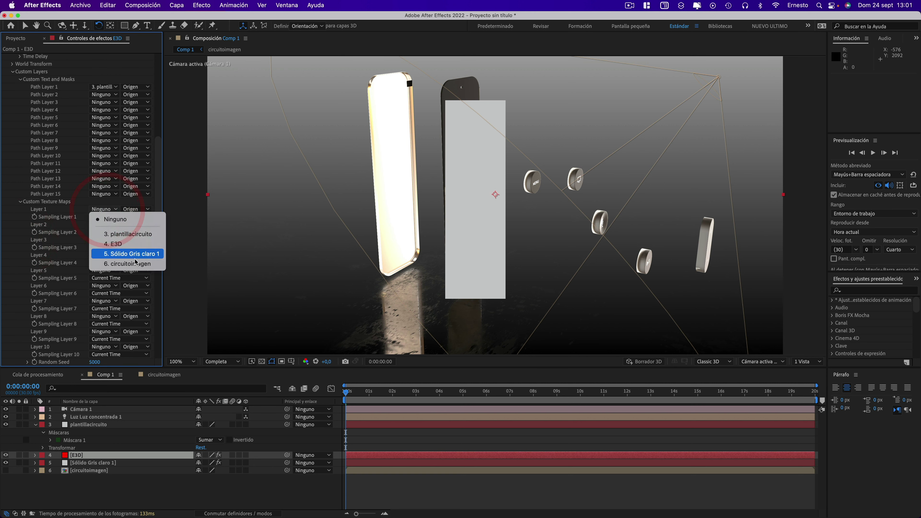
click(130, 264)
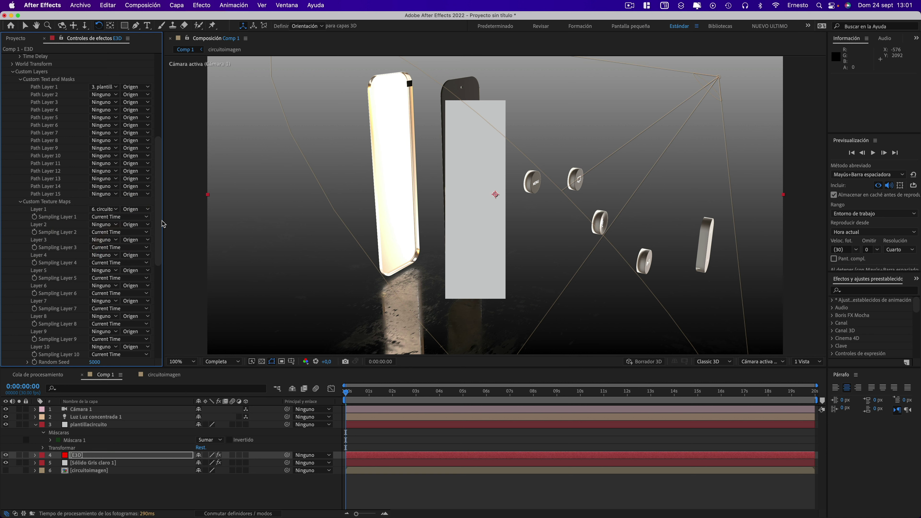
drag(162, 223, 156, 61)
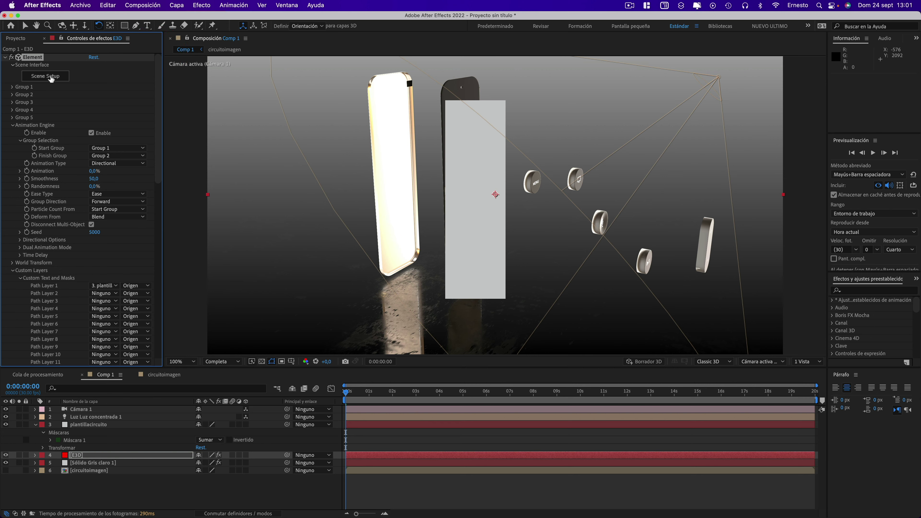
In Element's Scene Setup, show model materials and select the remote model in the first group
click(46, 76)
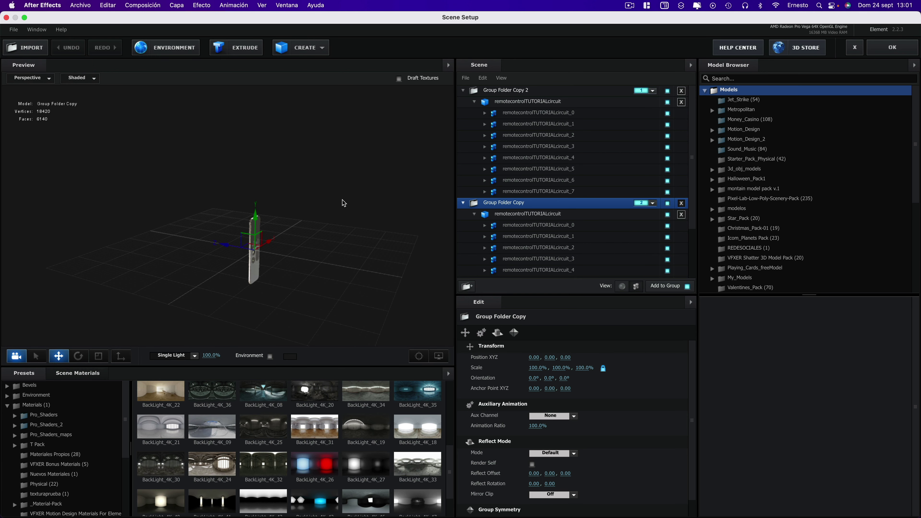
click(622, 286)
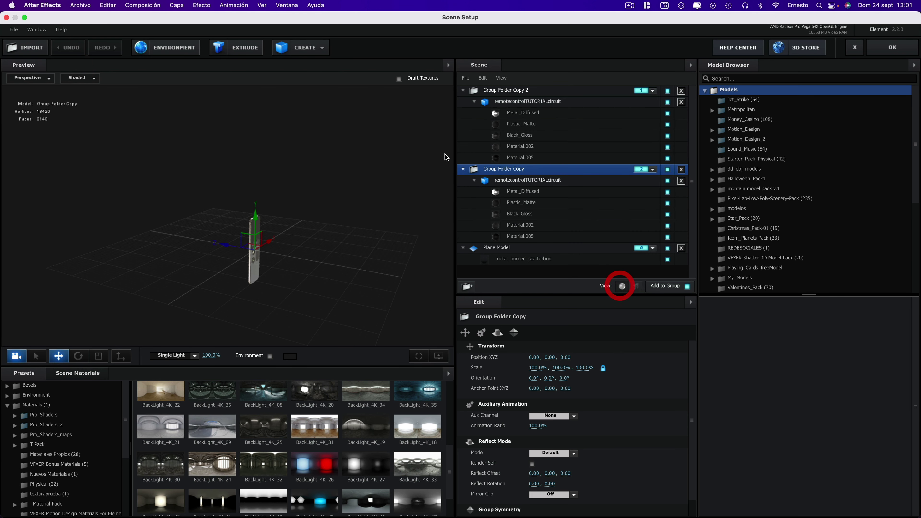
scroll(351, 175, down, 2)
click(353, 176)
click(525, 101)
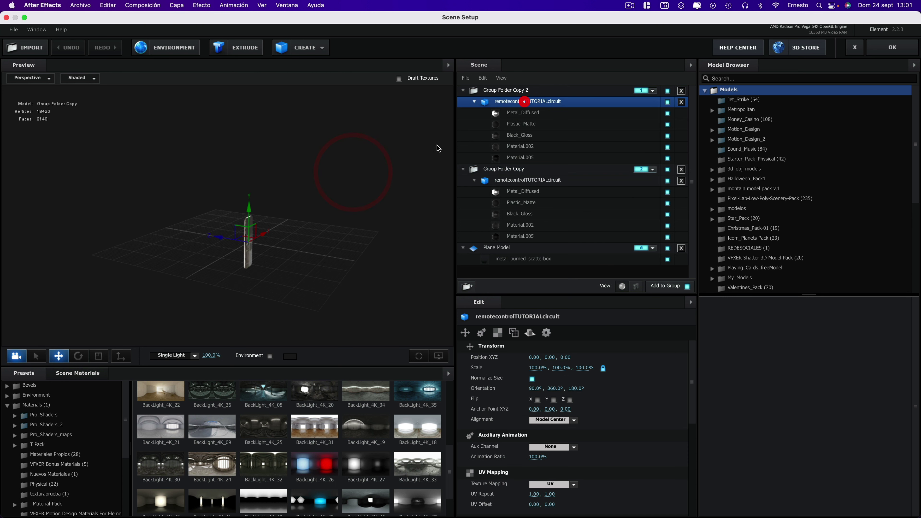
scroll(352, 178, up, 2)
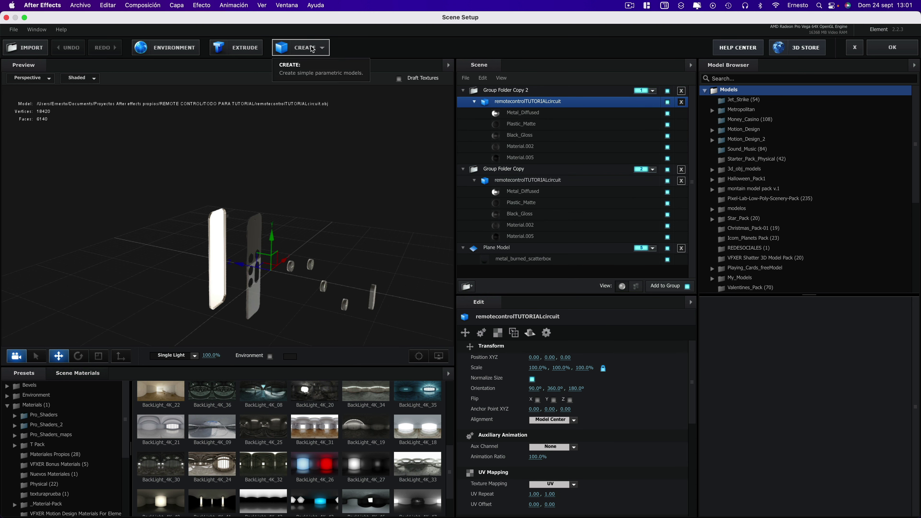
Create an Extrusion Model from the custom path with Extrude 0.02 and Bevel Size 0.00
click(244, 47)
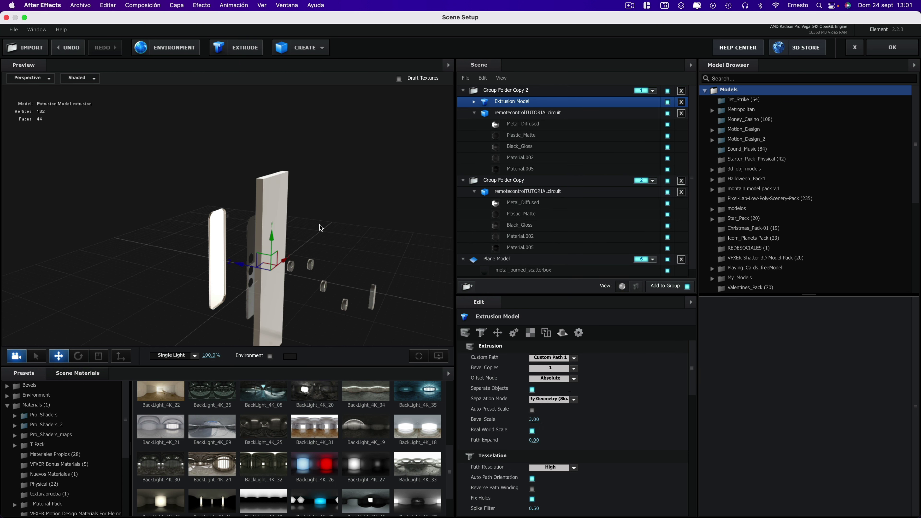
scroll(320, 227, down, 3)
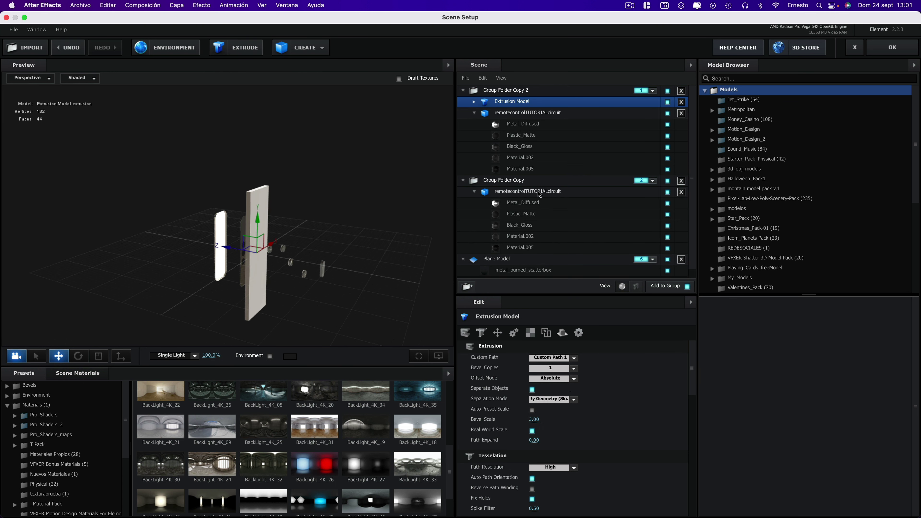
click(474, 102)
click(515, 113)
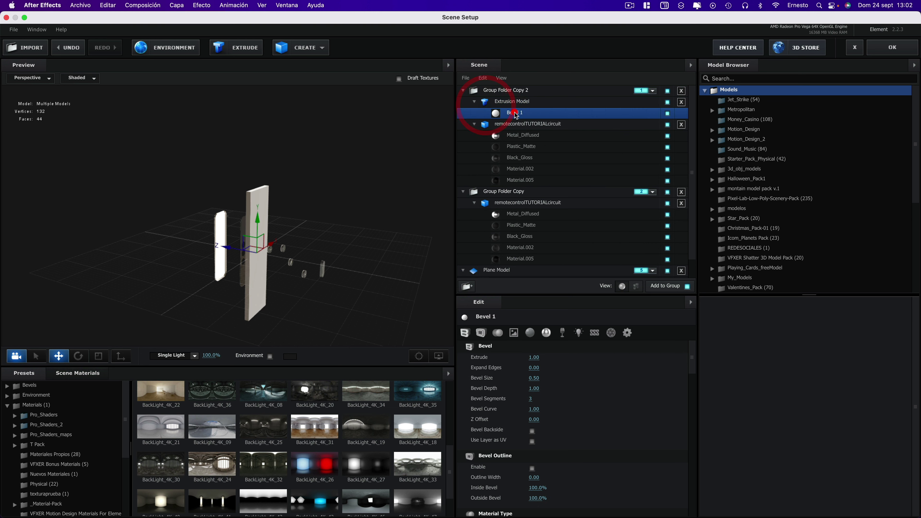
drag(534, 357, 450, 347)
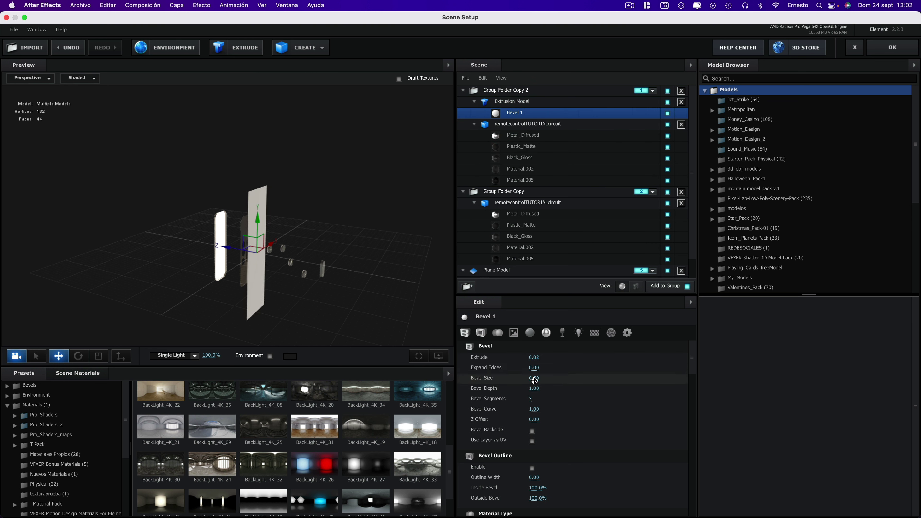
drag(431, 367, 341, 228)
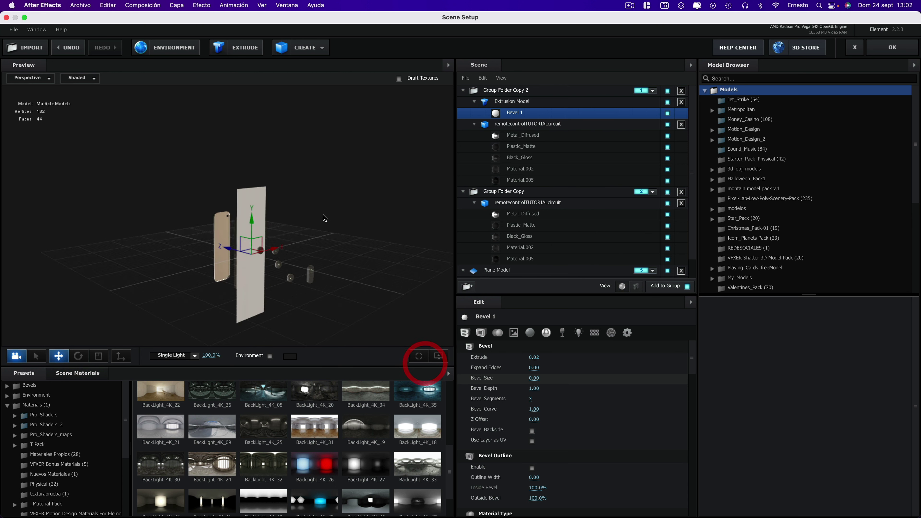
click(341, 228)
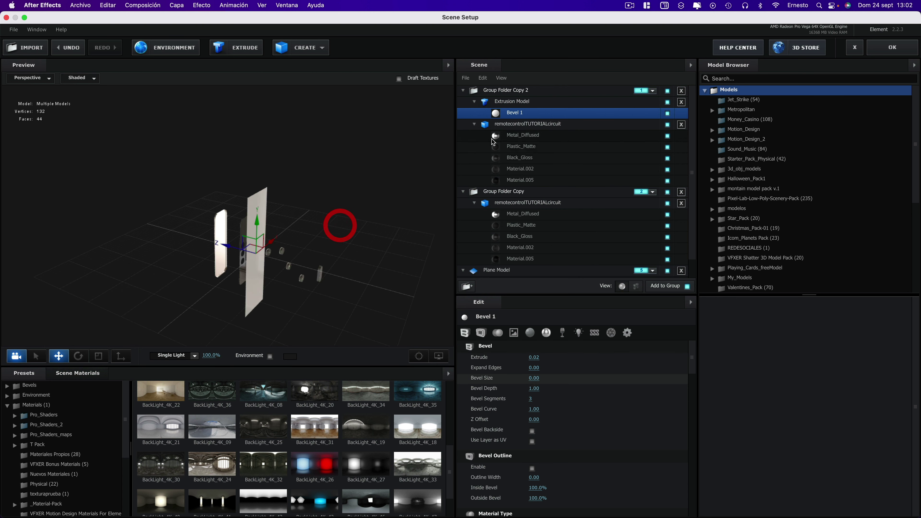
click(510, 115)
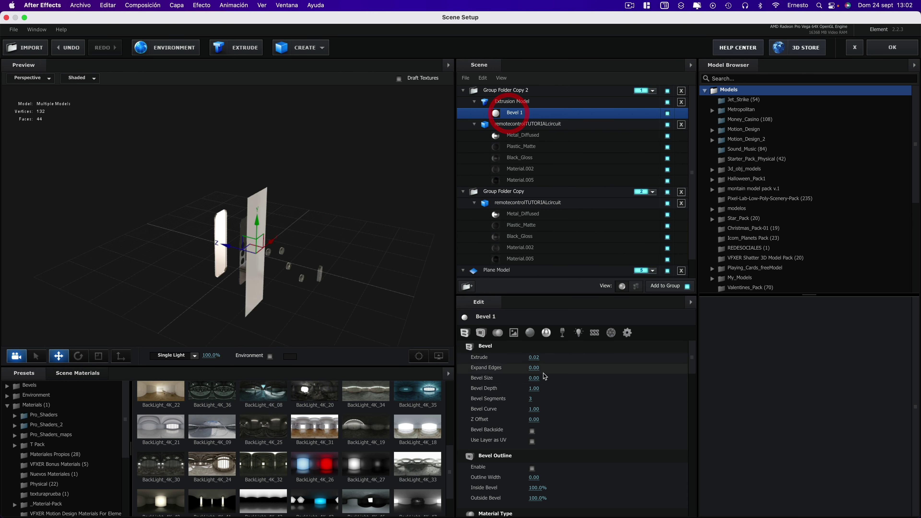
scroll(537, 385, down, 3)
click(481, 110)
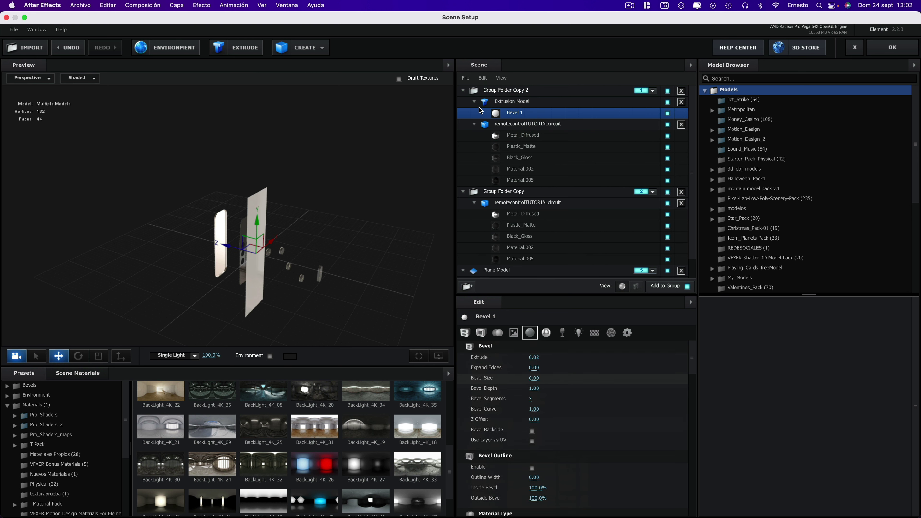
click(514, 103)
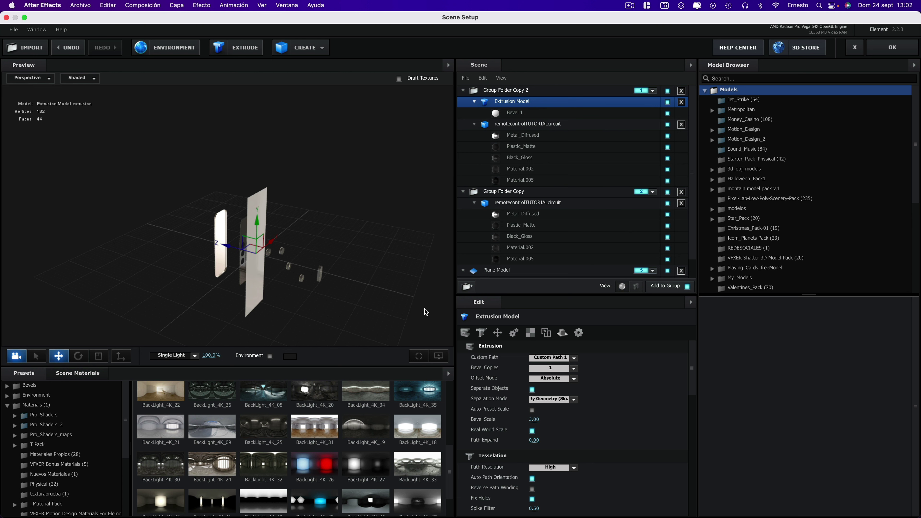
click(514, 115)
Give the panel's Bevel 1 Custom Layer 1 as its diffuse texture, showing the circuit board
drag(339, 214, 360, 205)
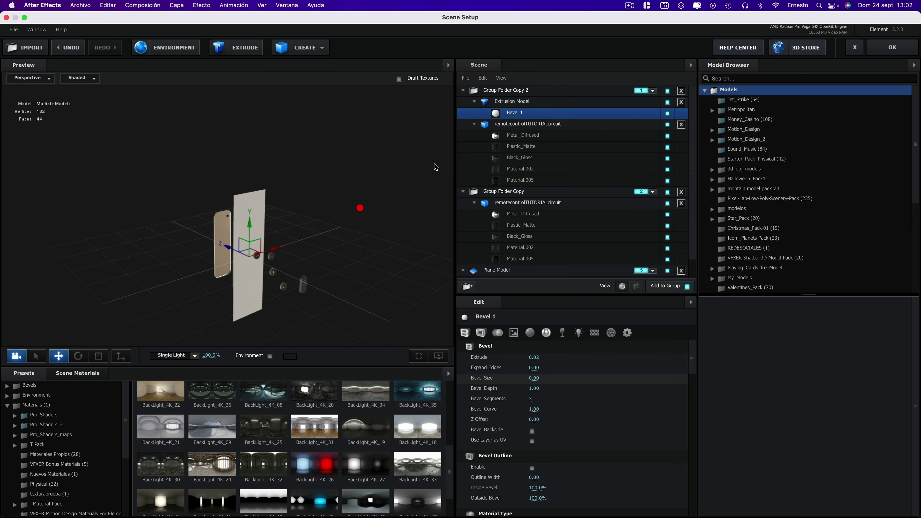
click(514, 333)
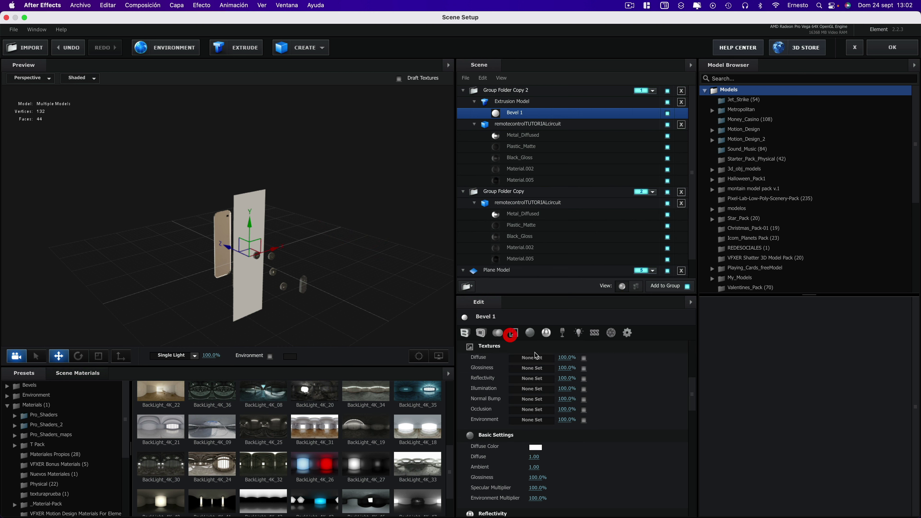
click(532, 358)
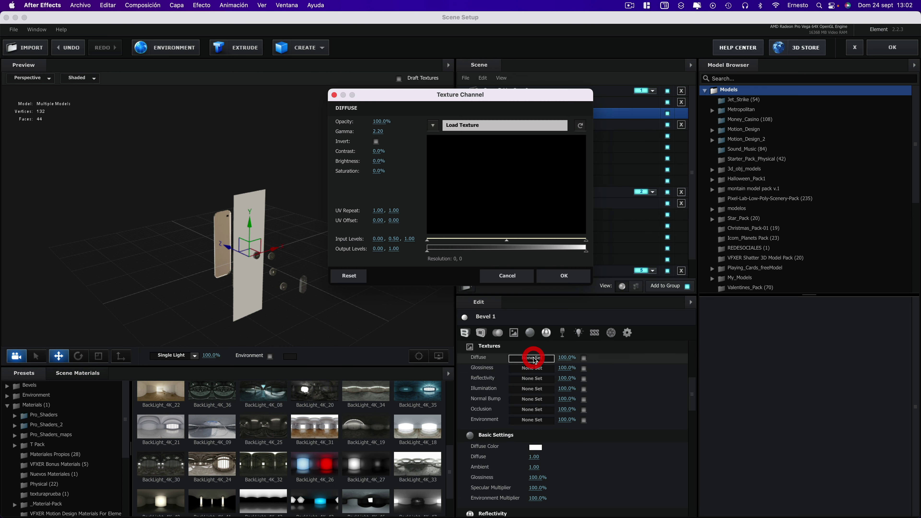
click(436, 127)
click(451, 139)
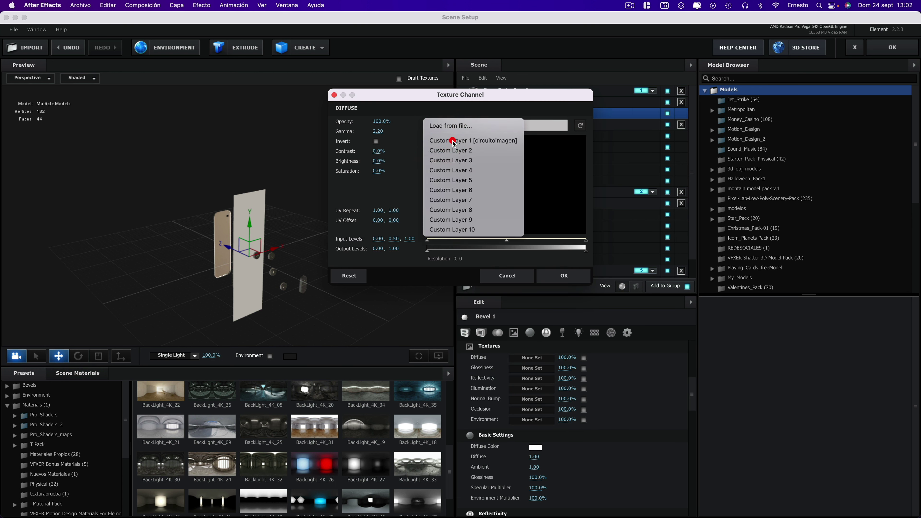
click(566, 277)
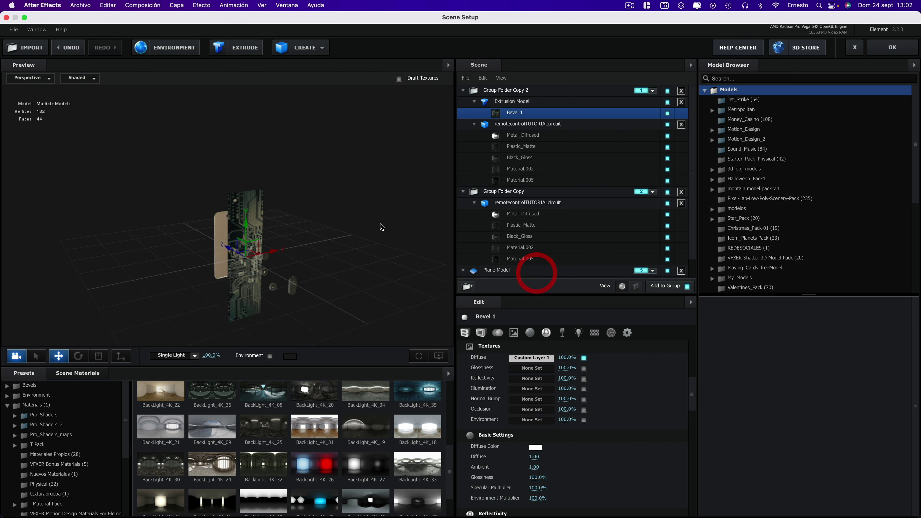
click(370, 219)
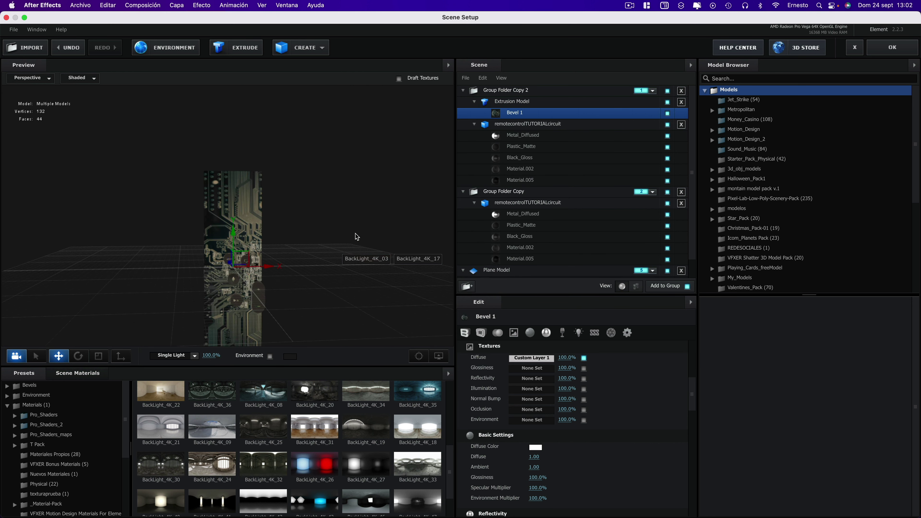
click(511, 103)
click(567, 370)
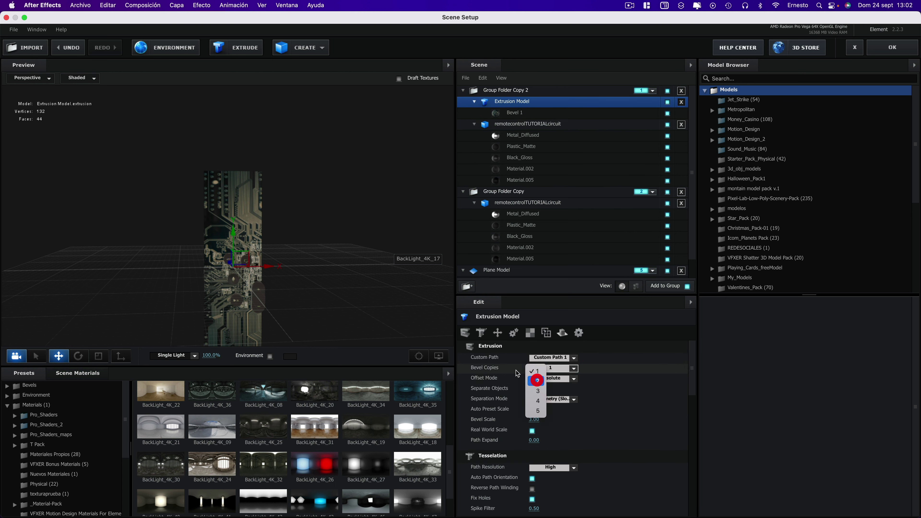
click(537, 380)
drag(349, 231, 386, 247)
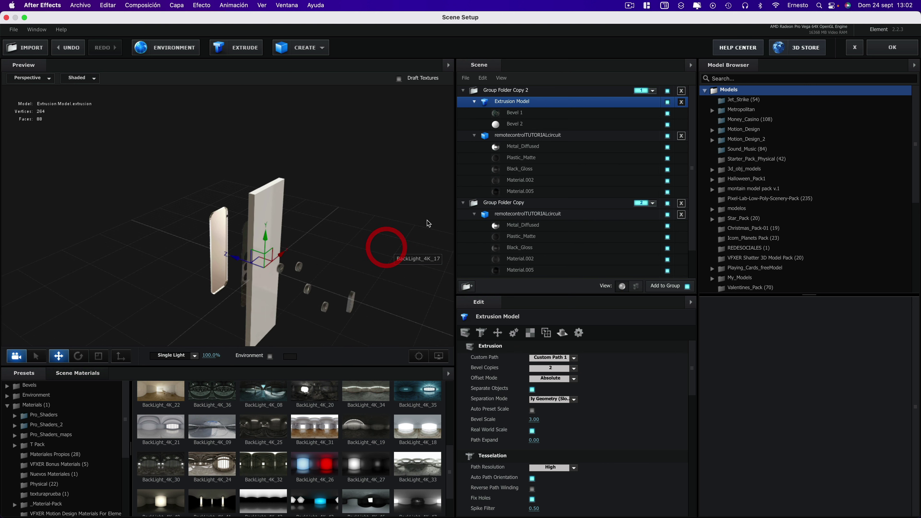
click(522, 124)
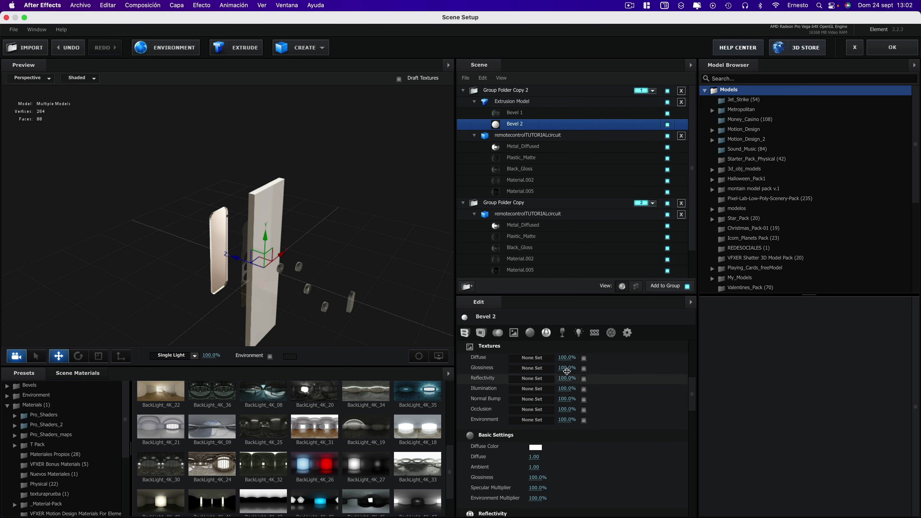
scroll(570, 408, up, 10)
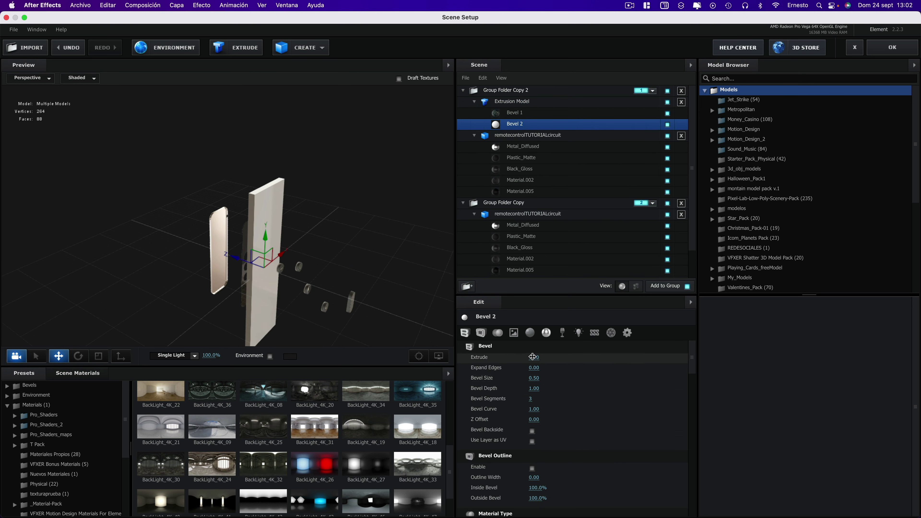
drag(533, 357, 489, 353)
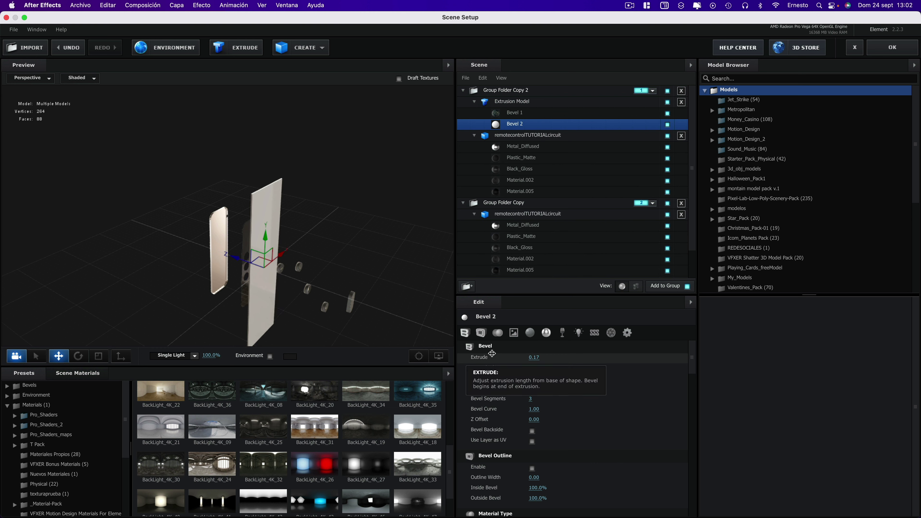
scroll(326, 213, up, 3)
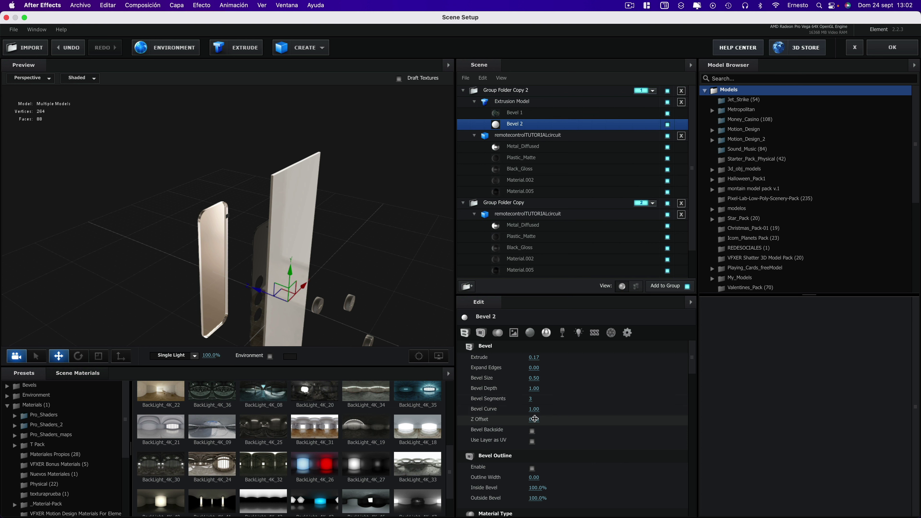
drag(534, 419, 525, 419)
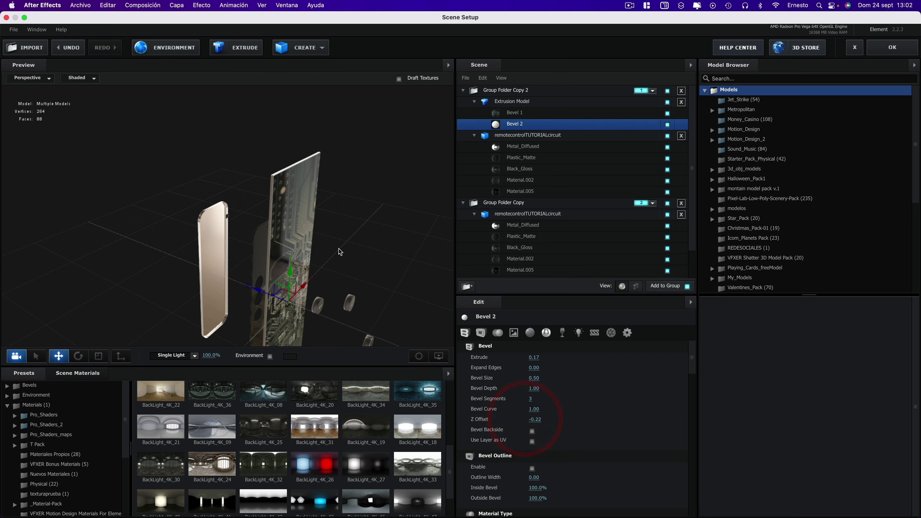
drag(350, 227, 268, 236)
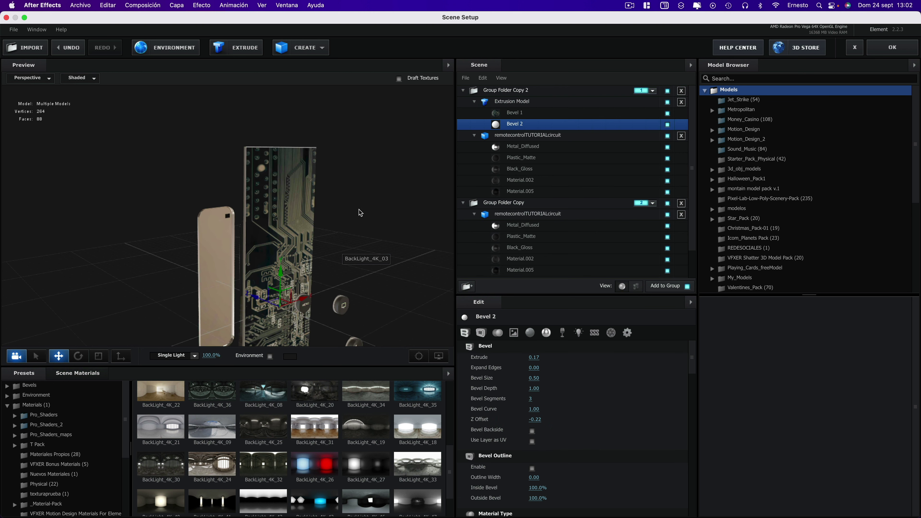
mouse_move(360, 212)
mouse_down()
mouse_move(336, 184)
mouse_move(340, 203)
mouse_up()
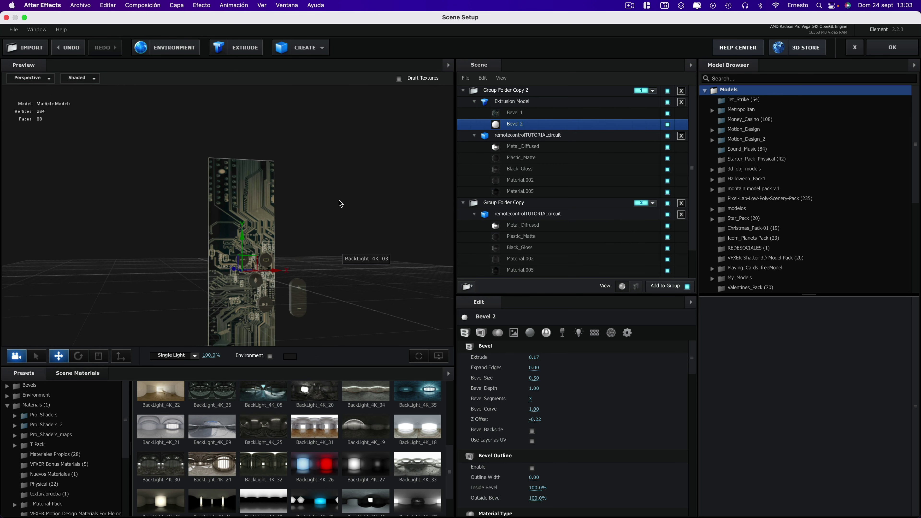
drag(340, 203, 328, 207)
Set UV Repeat X of Bevel 1's circuit diffuse texture to 1.37
click(515, 112)
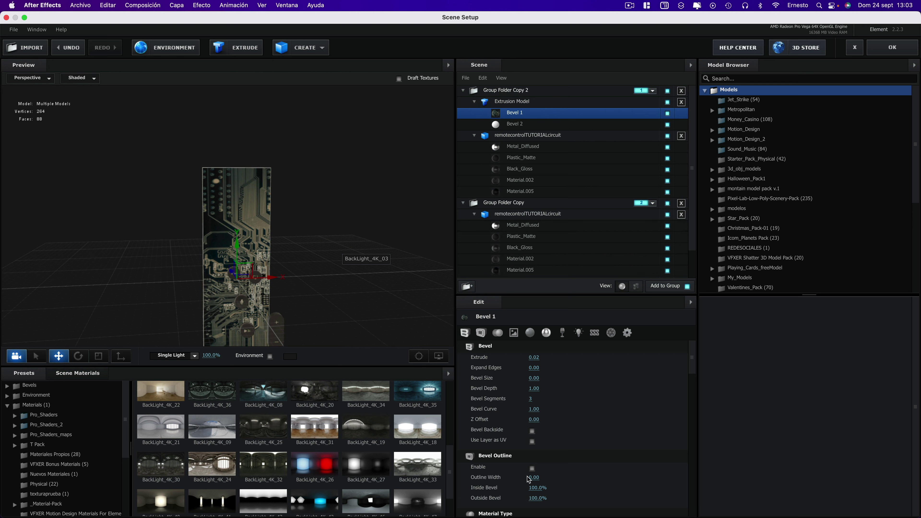
scroll(529, 458, down, 3)
scroll(532, 432, down, 3)
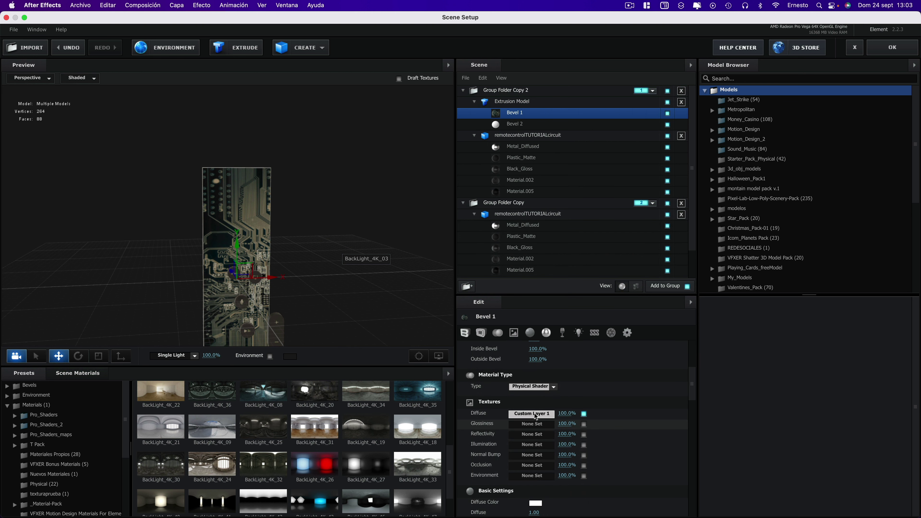
click(536, 415)
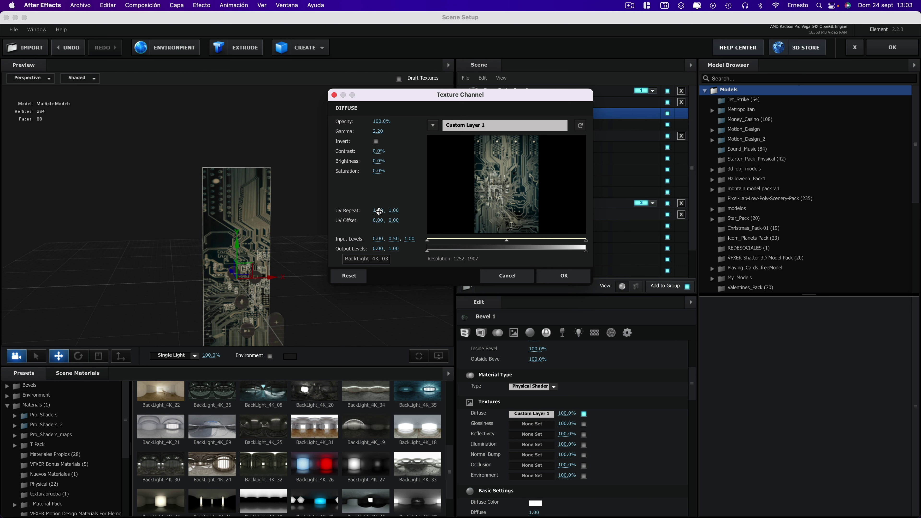
drag(378, 211, 395, 213)
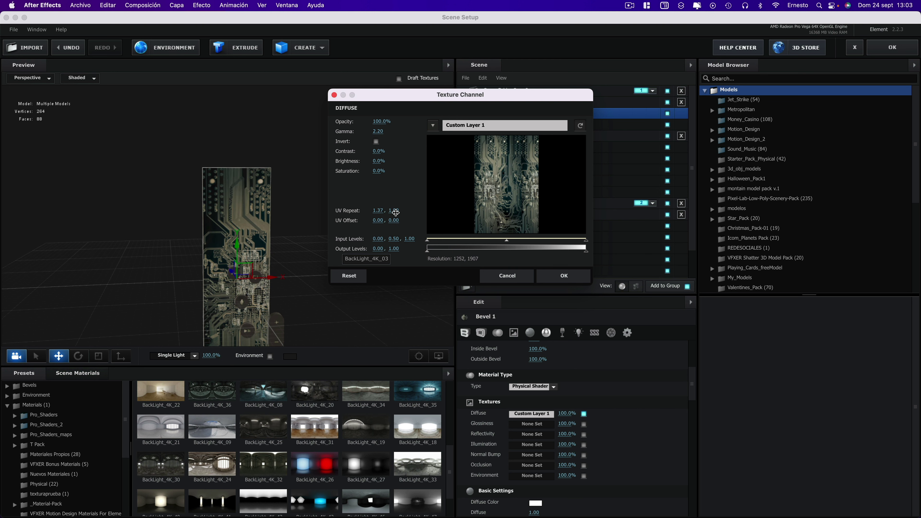
click(560, 275)
mouse_move(264, 189)
mouse_down()
mouse_move(293, 227)
mouse_move(341, 228)
mouse_up()
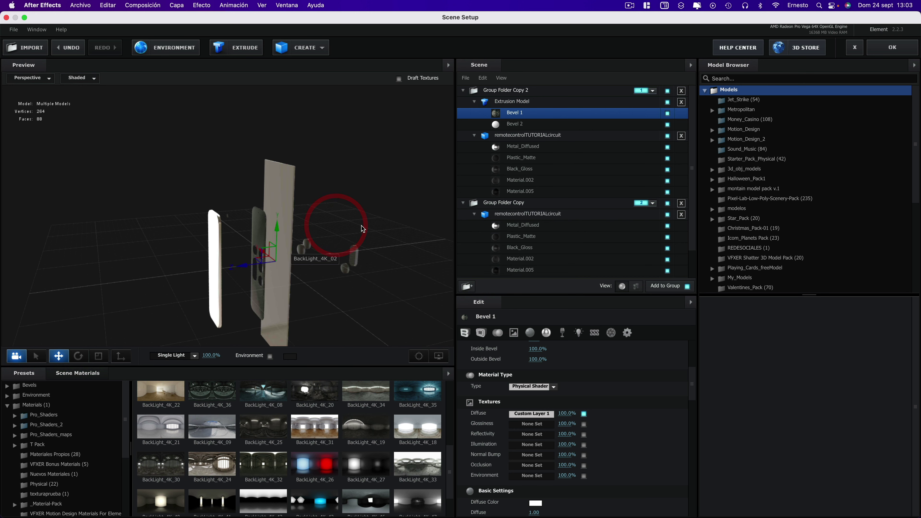
drag(341, 227, 354, 226)
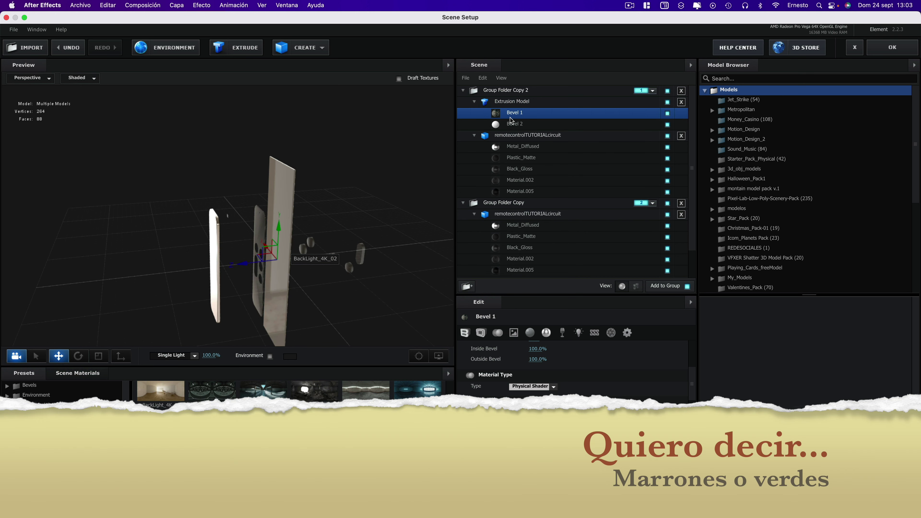
click(513, 123)
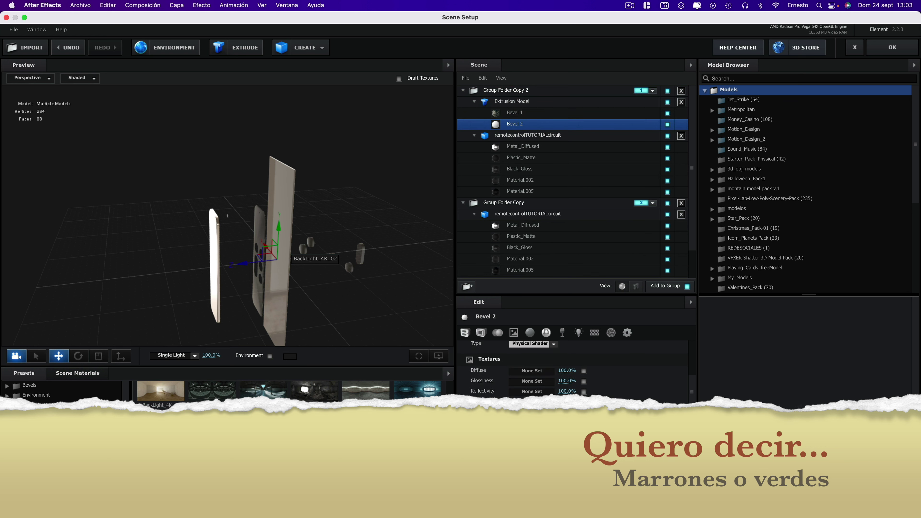
Give Bevel 2 a dark green diffuse colour and raise its Reflectivity Intensity to 5%
drag(501, 218, 501, 200)
click(475, 149)
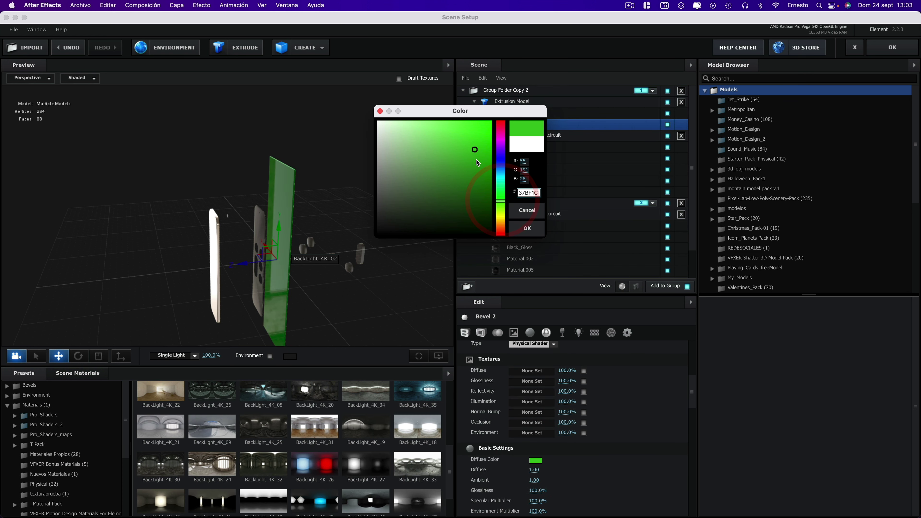
click(484, 180)
click(527, 228)
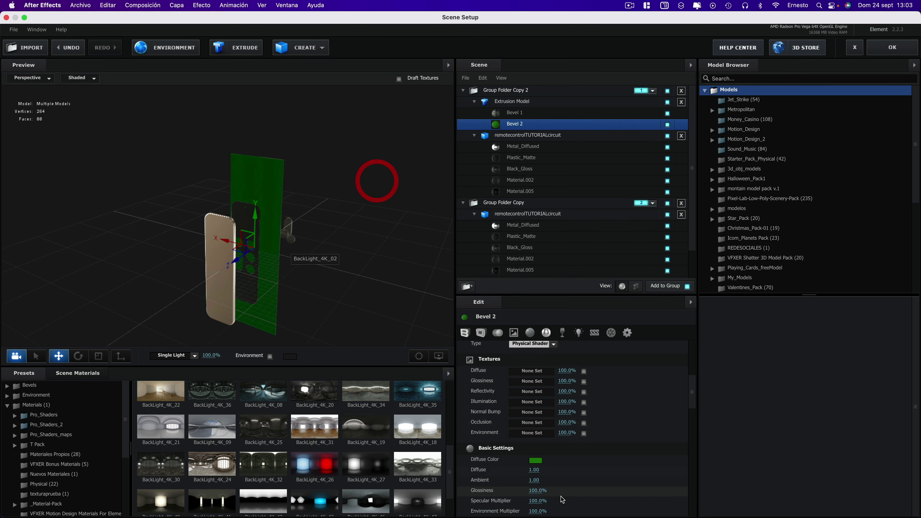
scroll(560, 486, down, 3)
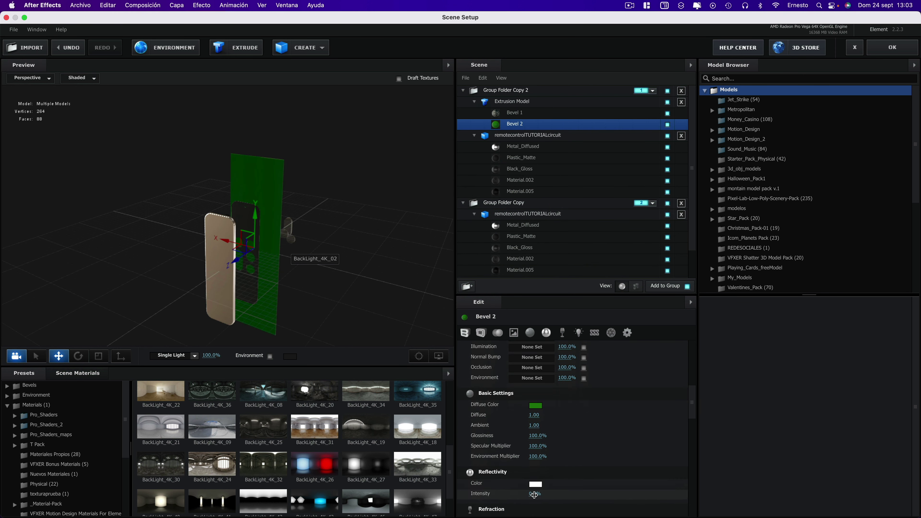
drag(534, 495, 543, 494)
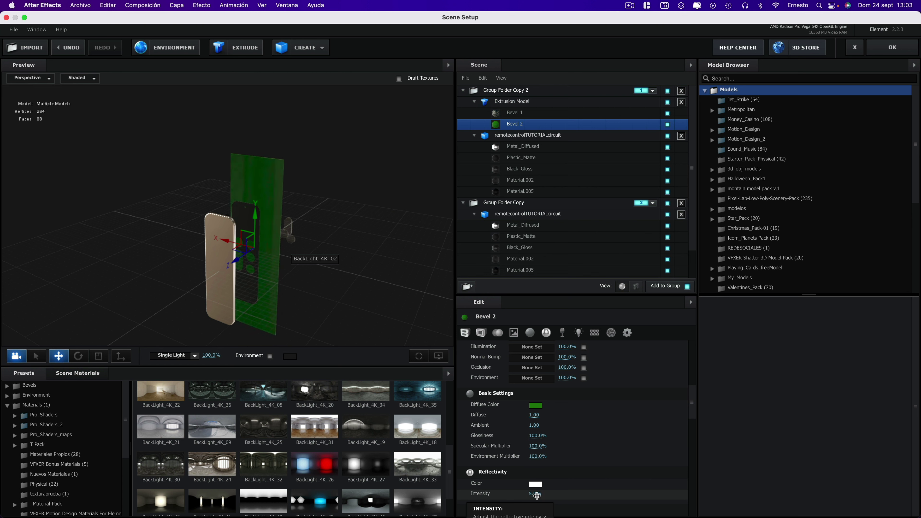
drag(359, 240, 298, 243)
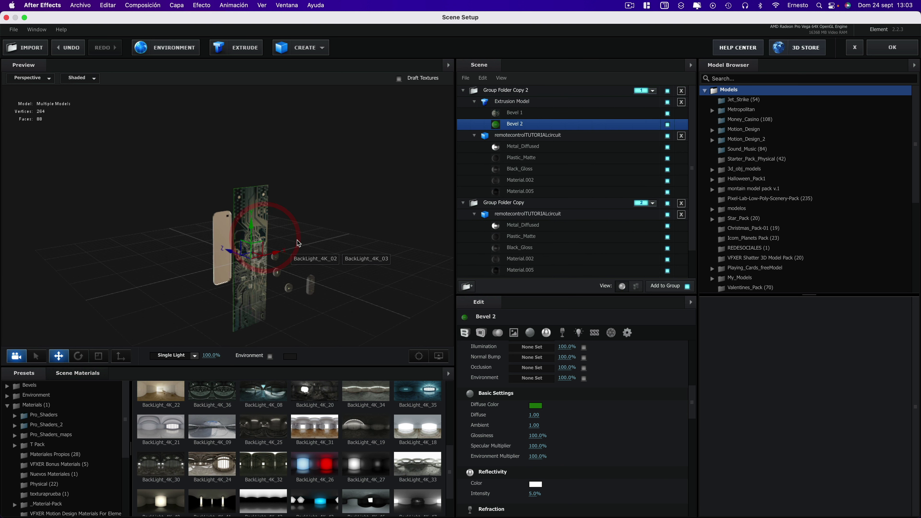
Select the Extrusion Model, narrow it along X and move it along Z
click(512, 101)
click(352, 212)
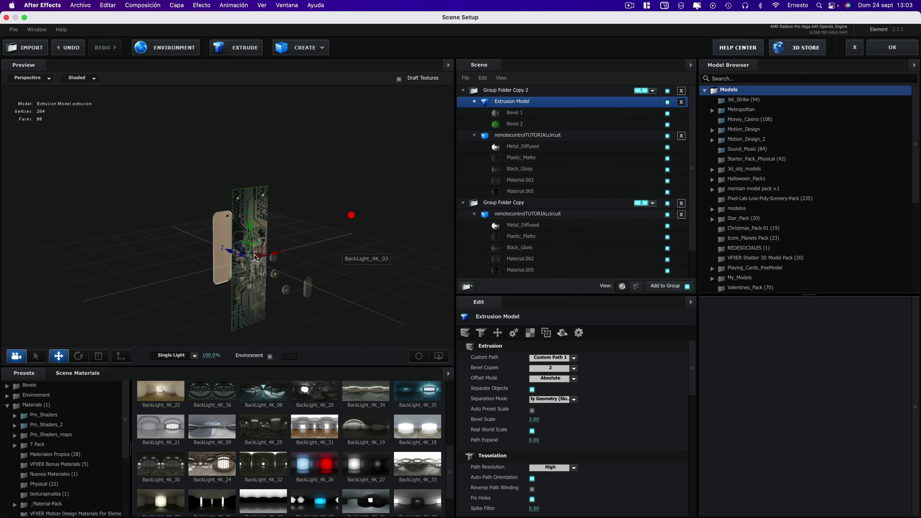
click(98, 356)
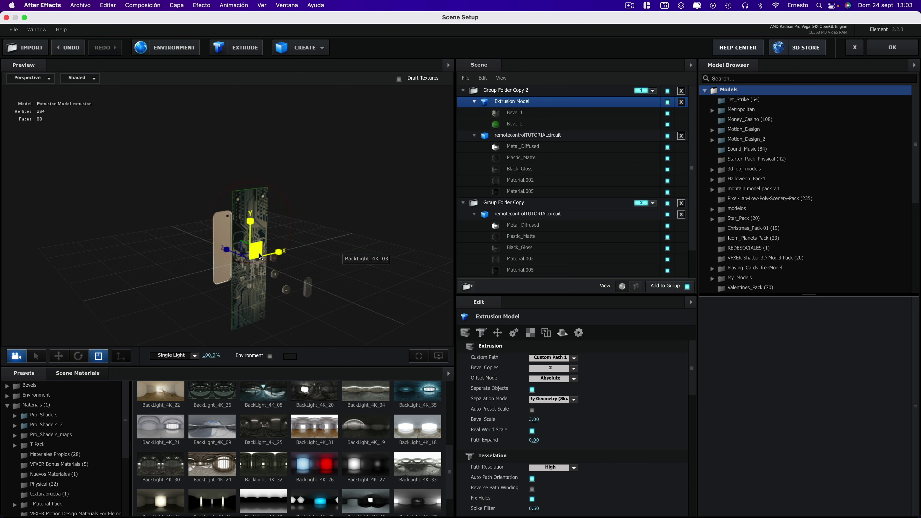
drag(277, 255, 251, 250)
drag(409, 264, 431, 268)
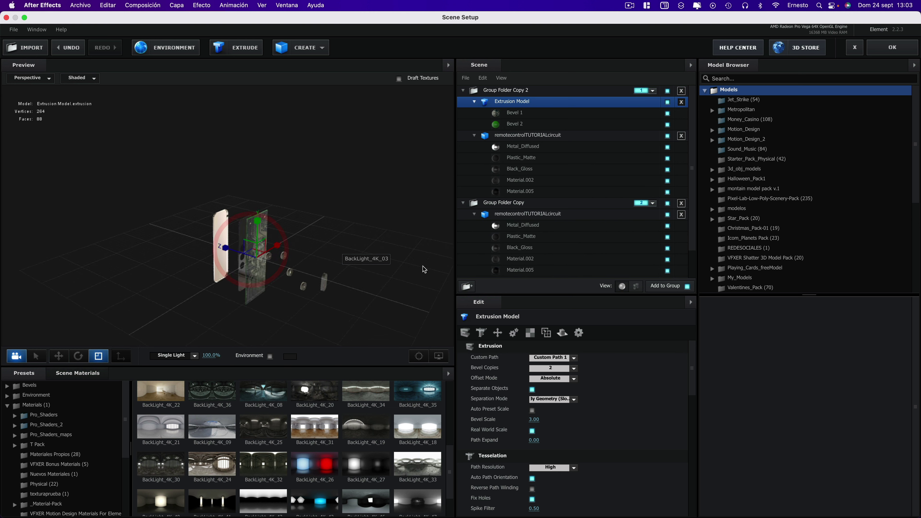
click(58, 356)
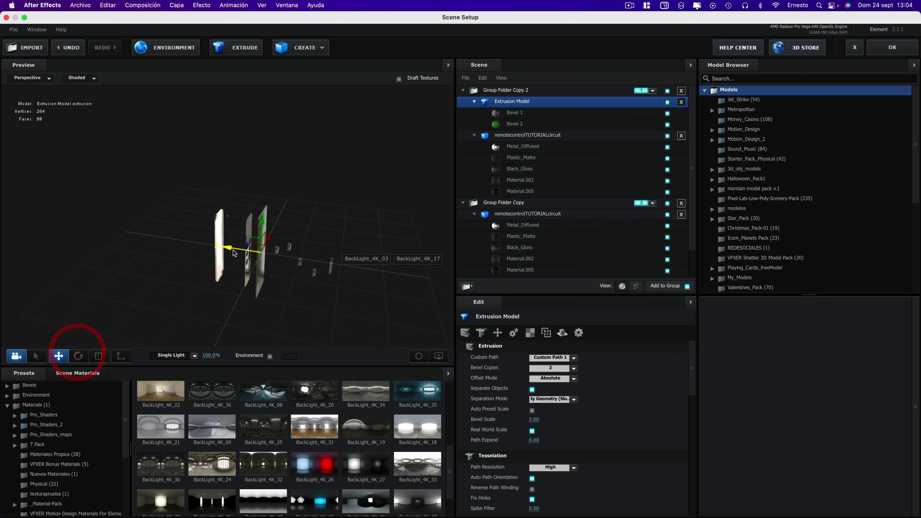
drag(233, 250, 195, 245)
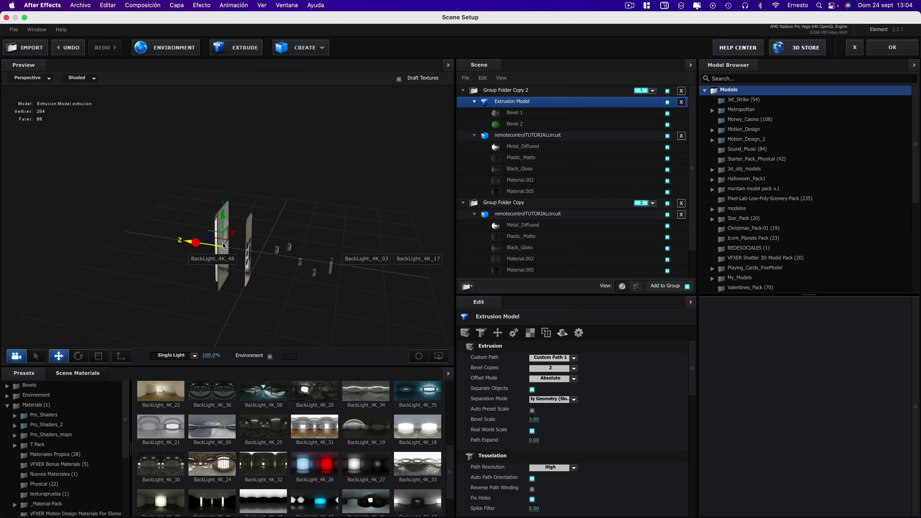
mouse_move(325, 205)
mouse_down()
mouse_move(212, 192)
mouse_move(293, 207)
mouse_move(227, 256)
mouse_up()
Narrow the circuit board further along X
click(98, 356)
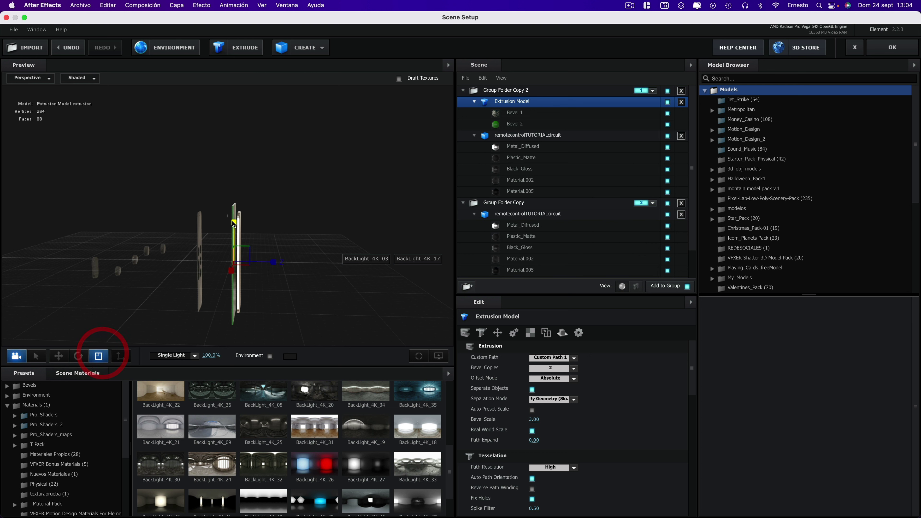
drag(287, 213, 402, 200)
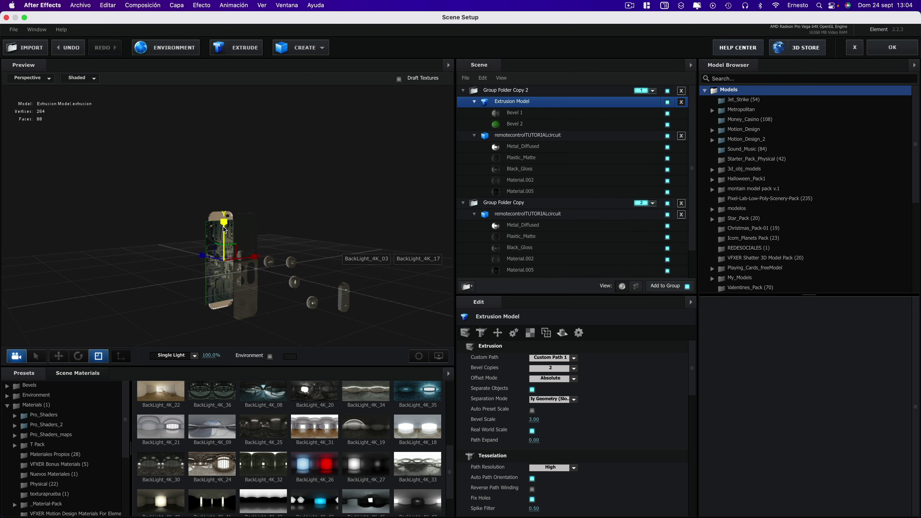
drag(224, 223, 321, 225)
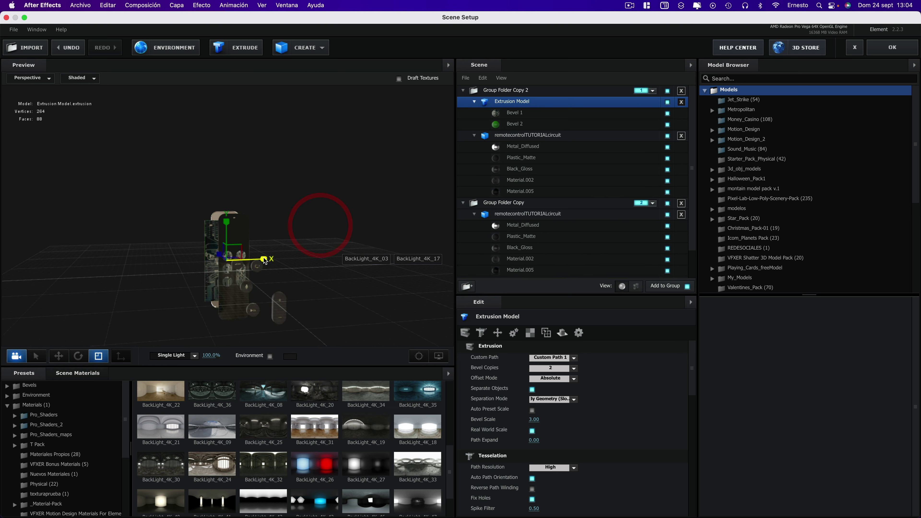
drag(263, 258, 256, 260)
drag(307, 231, 346, 243)
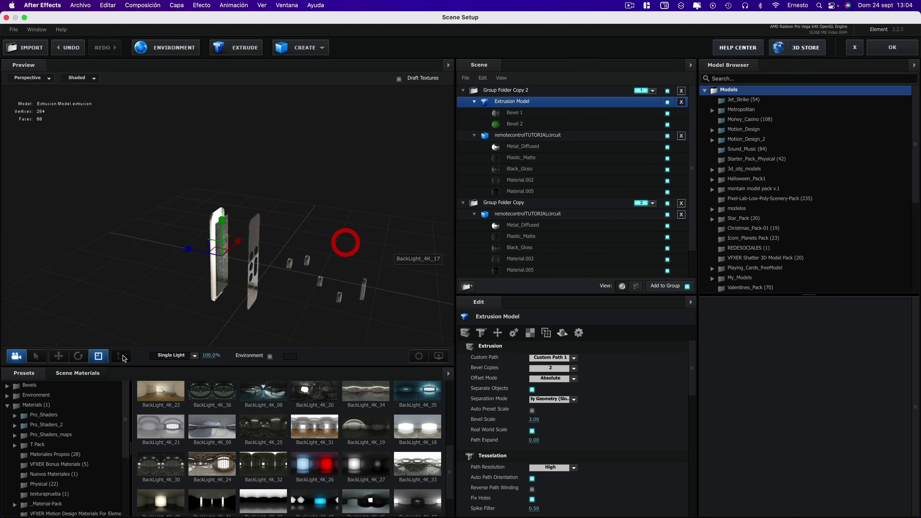
Slide the circuit panel along Z away from the remote's front shell
click(59, 356)
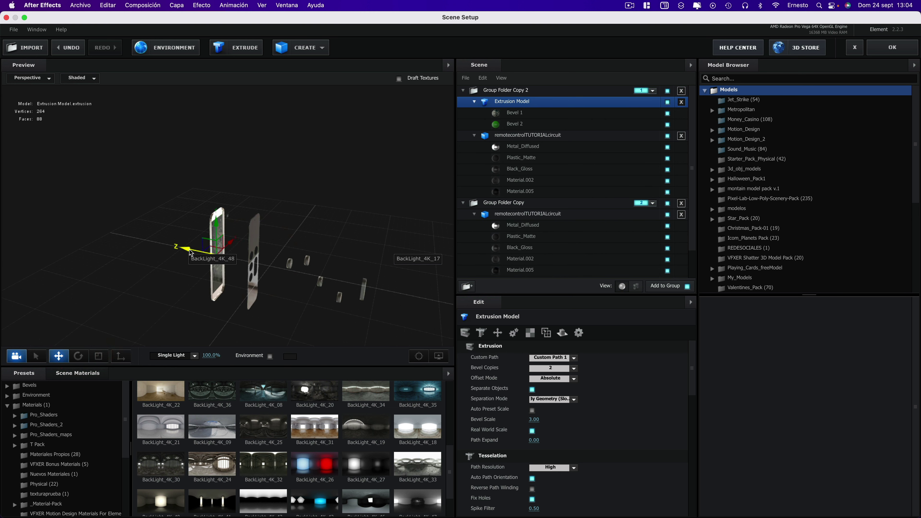
mouse_move(189, 251)
mouse_down()
mouse_move(317, 194)
mouse_move(296, 207)
mouse_up()
scroll(295, 203, up, 5)
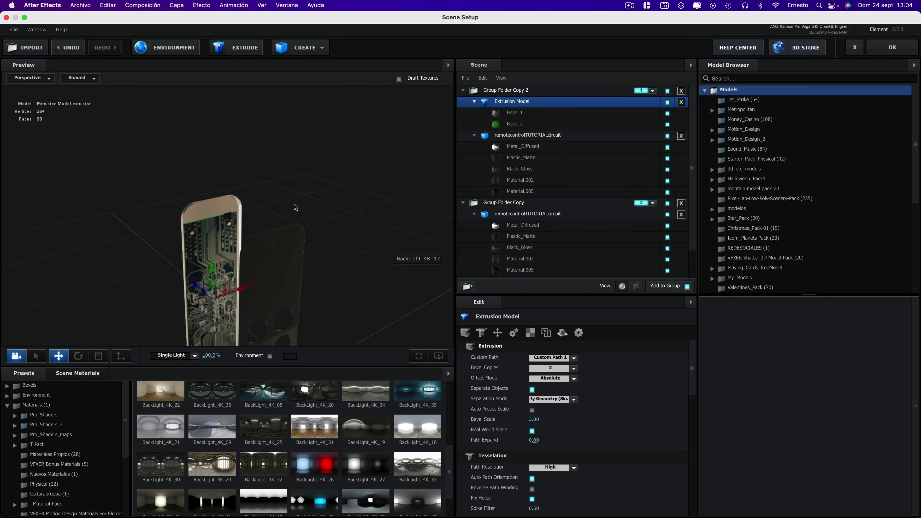
click(99, 359)
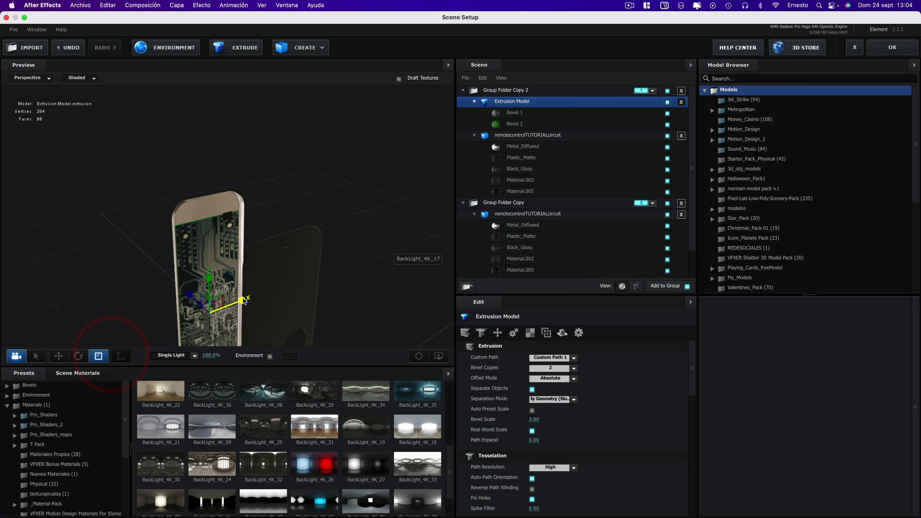
drag(325, 246, 353, 248)
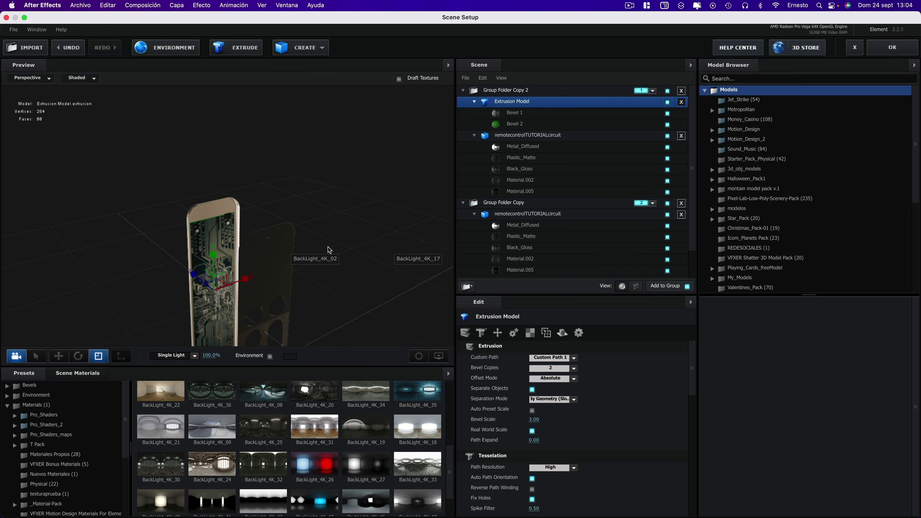
click(58, 356)
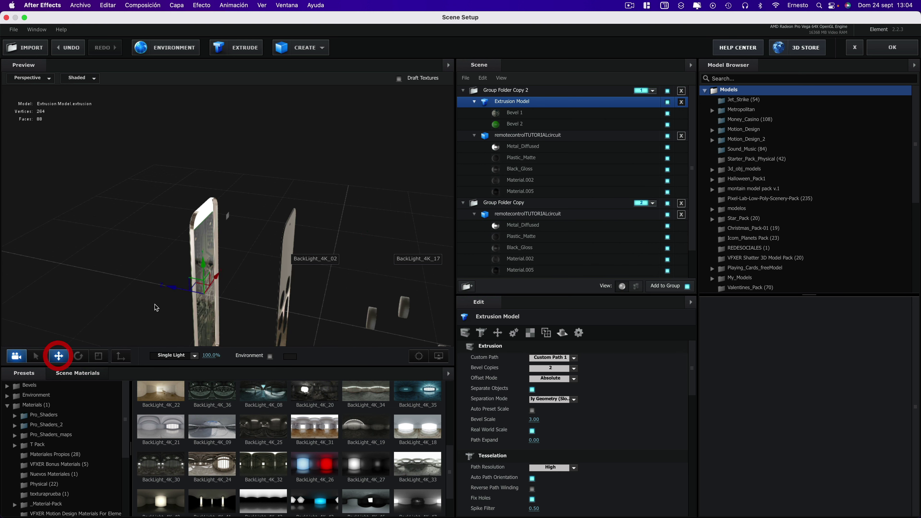
mouse_move(177, 289)
mouse_down()
mouse_move(213, 295)
mouse_move(284, 279)
mouse_move(283, 242)
mouse_move(335, 235)
mouse_up()
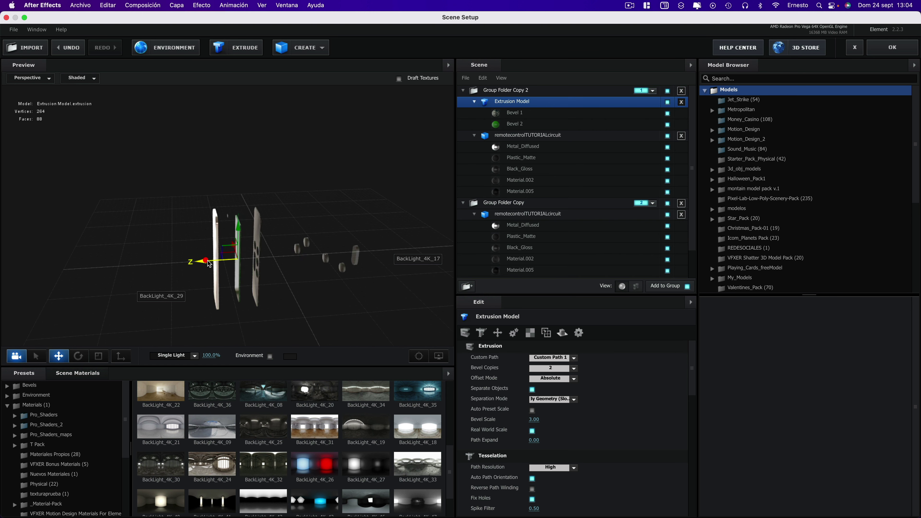
drag(207, 263, 218, 261)
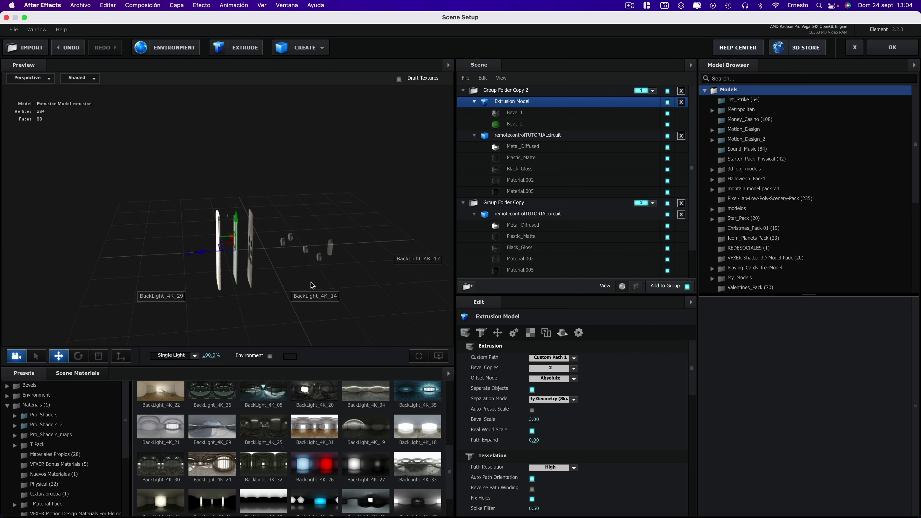
Duplicate the Extrusion Model and place the copy inside Group Folder Copy
click(474, 102)
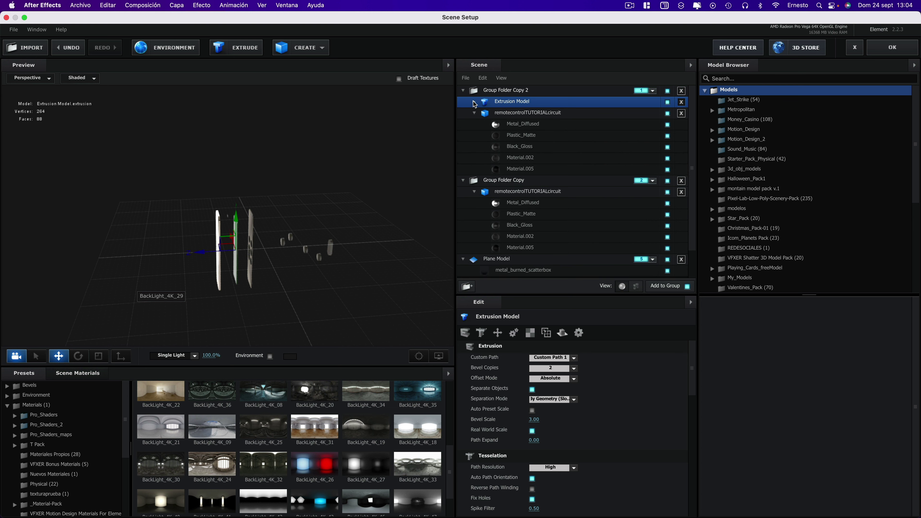
click(514, 103)
key(super+d)
drag(511, 105, 516, 193)
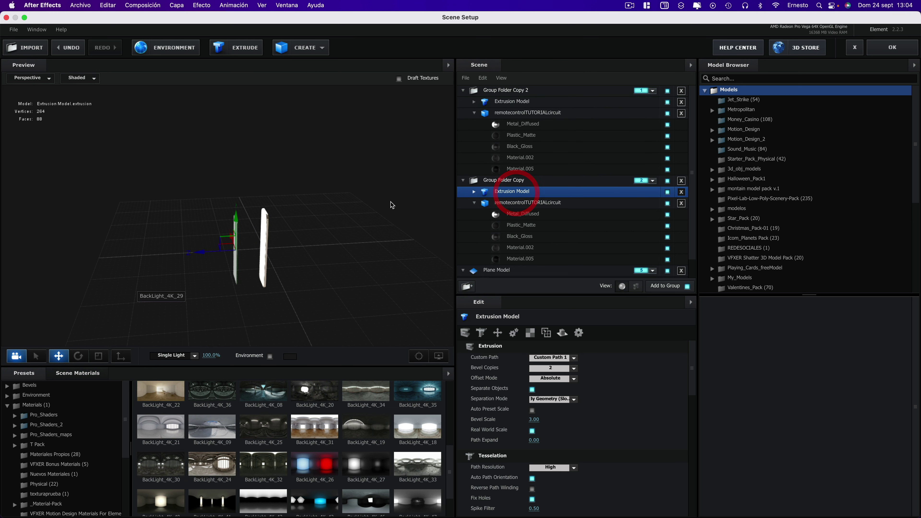
click(362, 196)
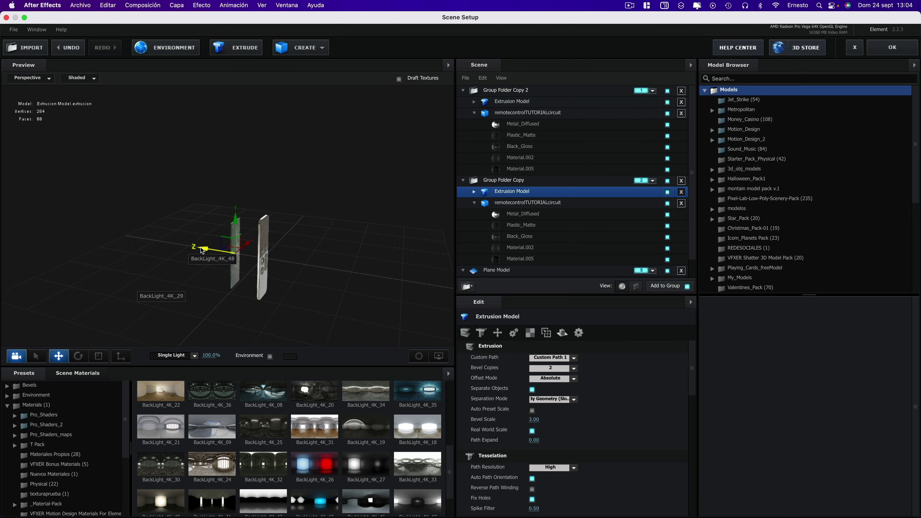
Position the copied panel along Z beside the remote and apply the scene setup
drag(202, 251, 222, 255)
mouse_move(342, 222)
mouse_down()
mouse_move(348, 244)
mouse_move(340, 242)
mouse_up()
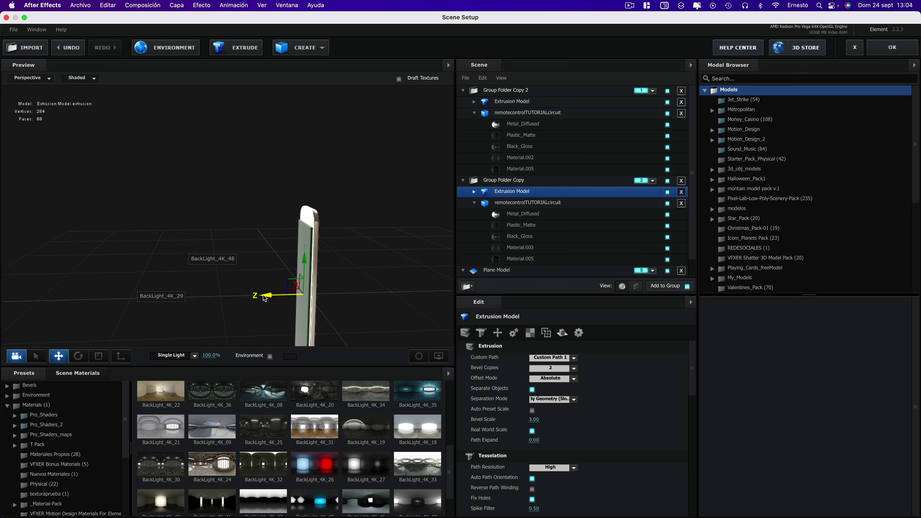
drag(264, 298, 265, 298)
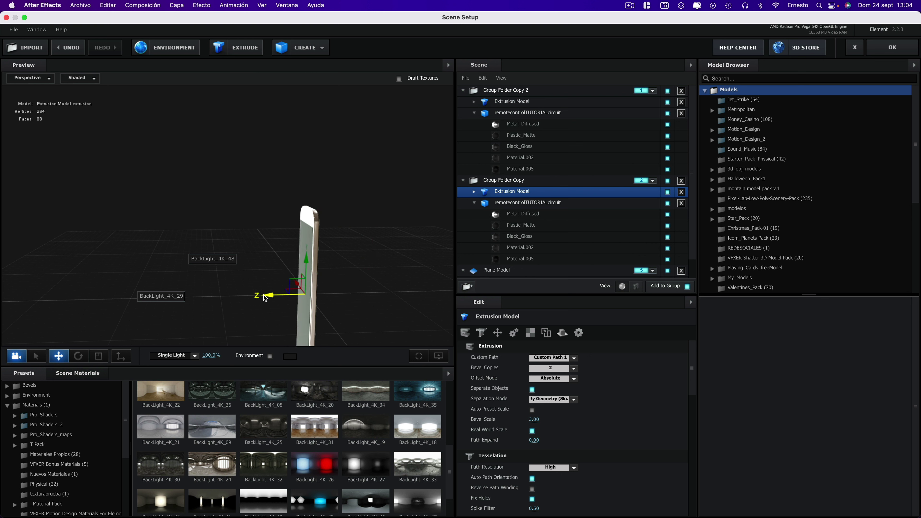
drag(361, 276, 335, 274)
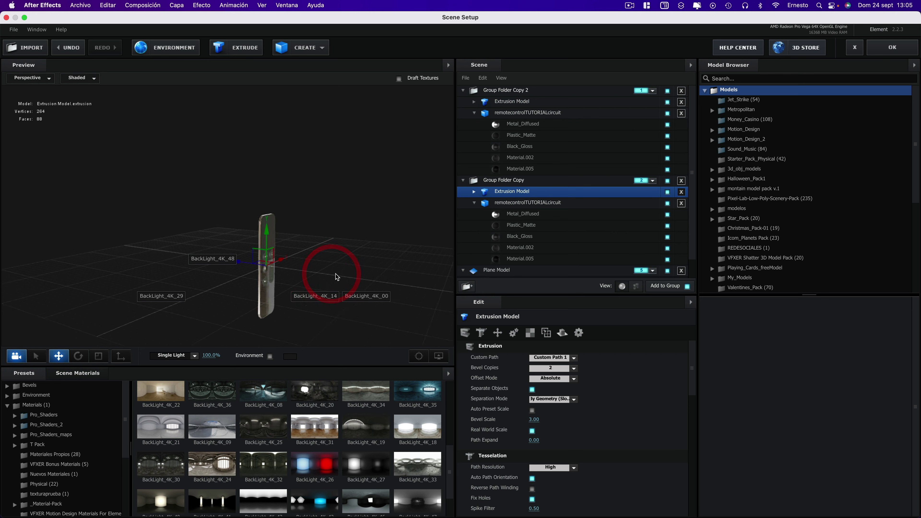
click(877, 54)
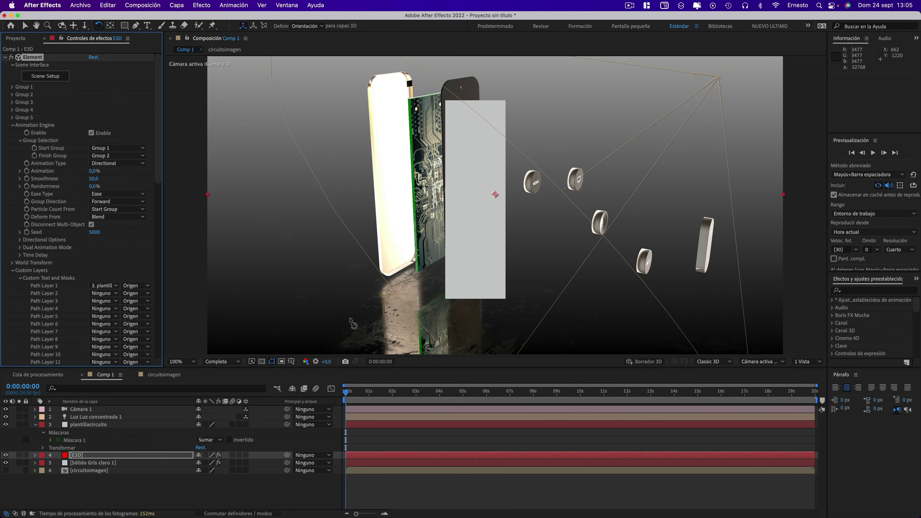
Hide the plantillacircuito layer, leaving Sólido Gris claro 1 visible
click(5, 462)
click(6, 463)
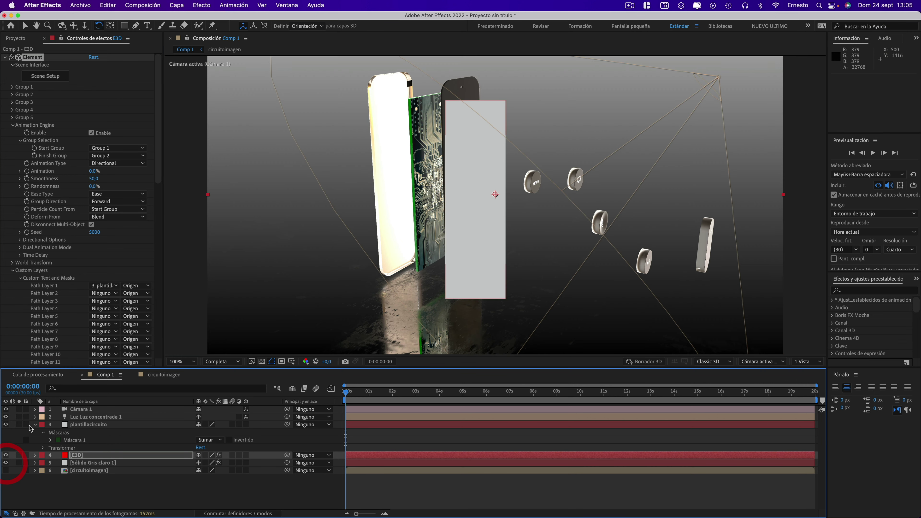
click(6, 425)
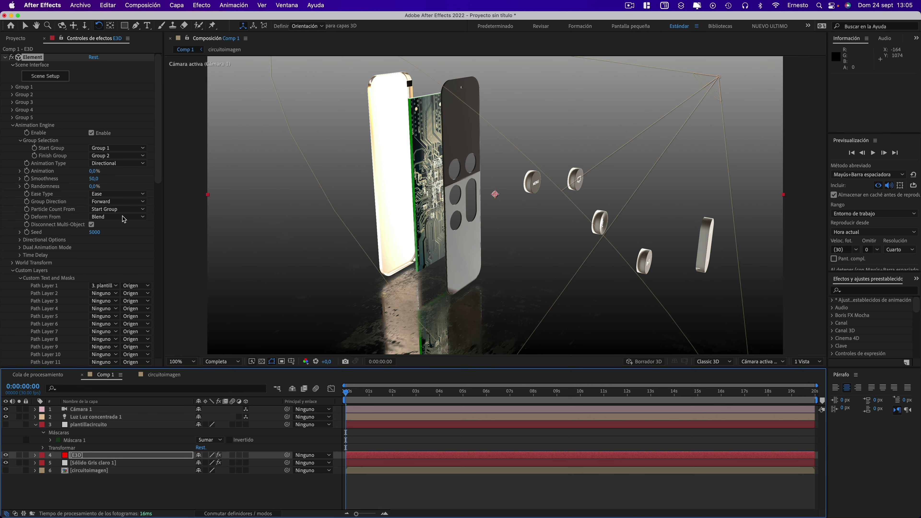
Scrub Element's Animation to preview the remote assembling, returning it to 0%
click(94, 171)
mouse_move(106, 173)
mouse_down()
mouse_move(146, 180)
mouse_move(78, 178)
mouse_up()
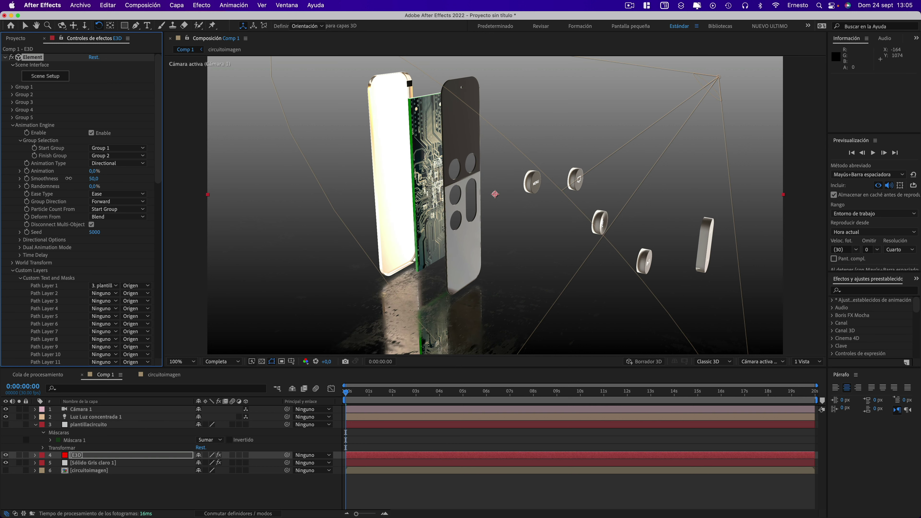
drag(77, 178, 43, 177)
Lower the intensity of spot light Luz concentrada 1 in its light settings
click(95, 417)
click(177, 5)
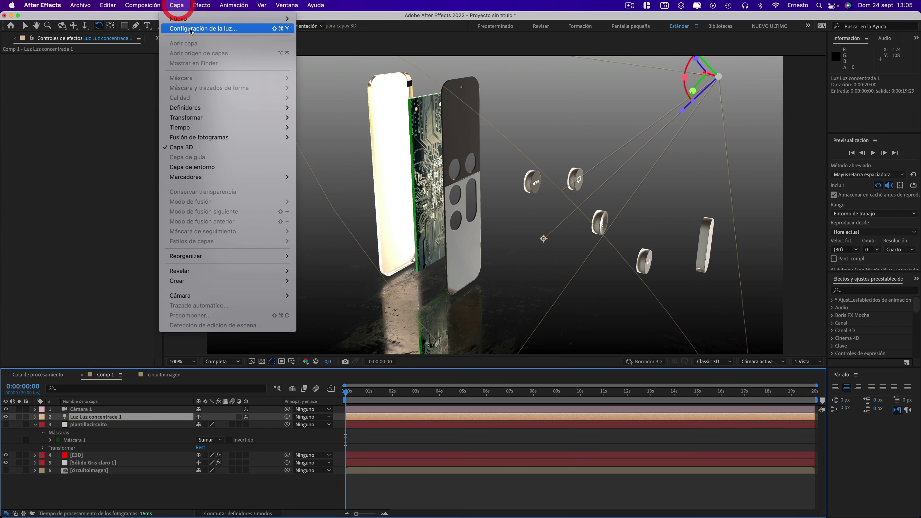
drag(80, 127, 18, 125)
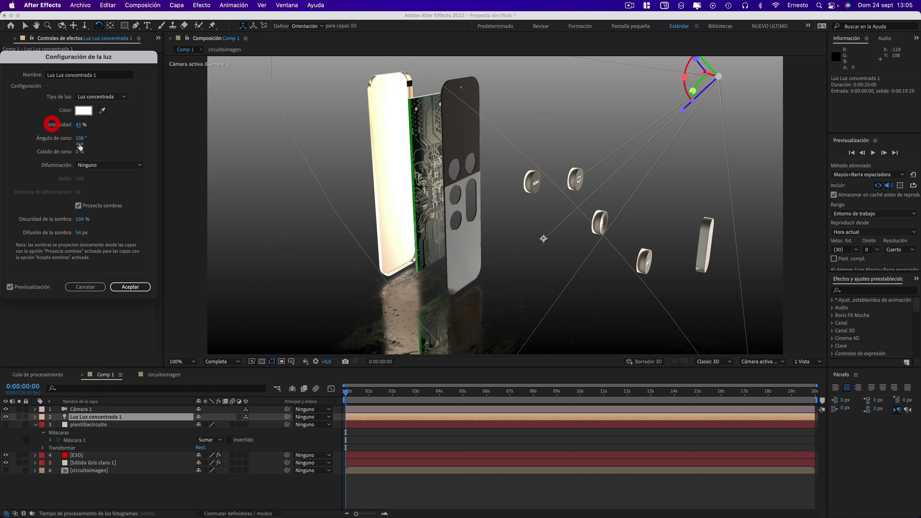
click(130, 286)
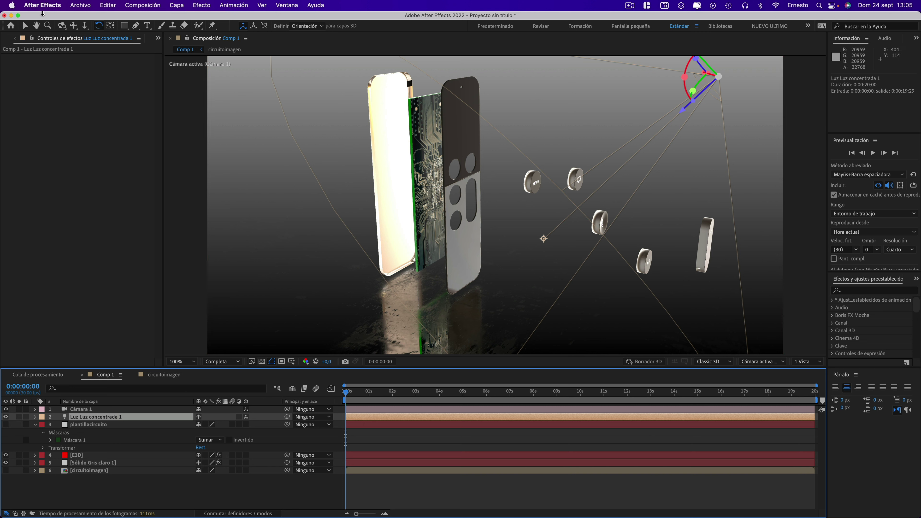
Raise the spot light's point of interest higher into the scene
click(25, 25)
mouse_move(544, 239)
mouse_down()
mouse_move(558, 158)
mouse_move(571, 218)
mouse_up()
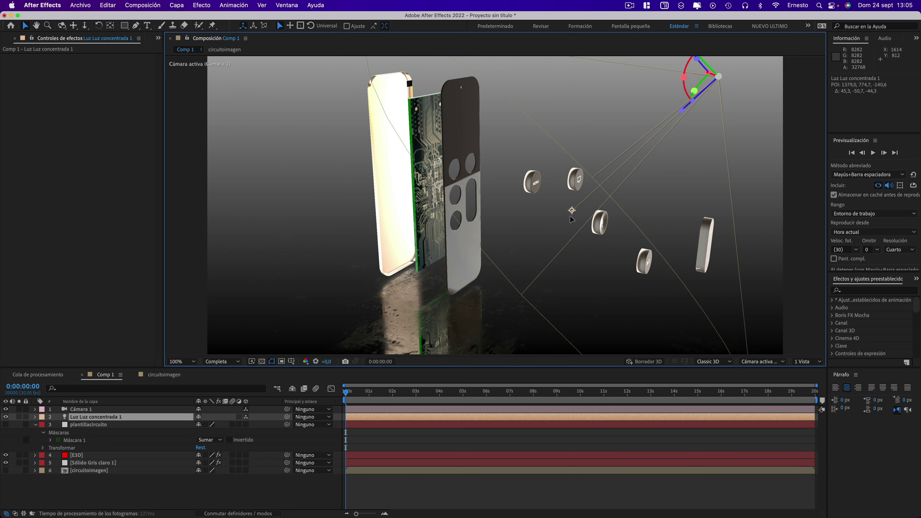
click(317, 321)
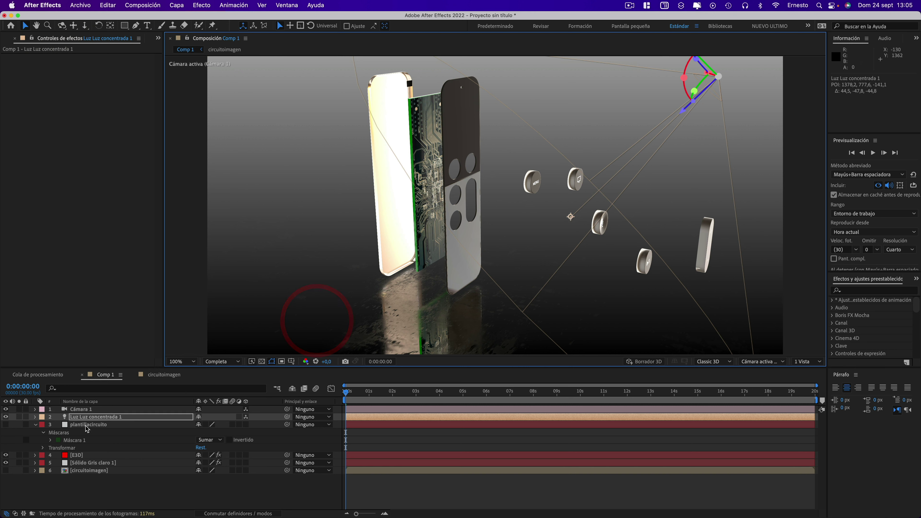
Set the E3D layer's render Exposure to 1,03 and Gamma to 1,32
click(82, 457)
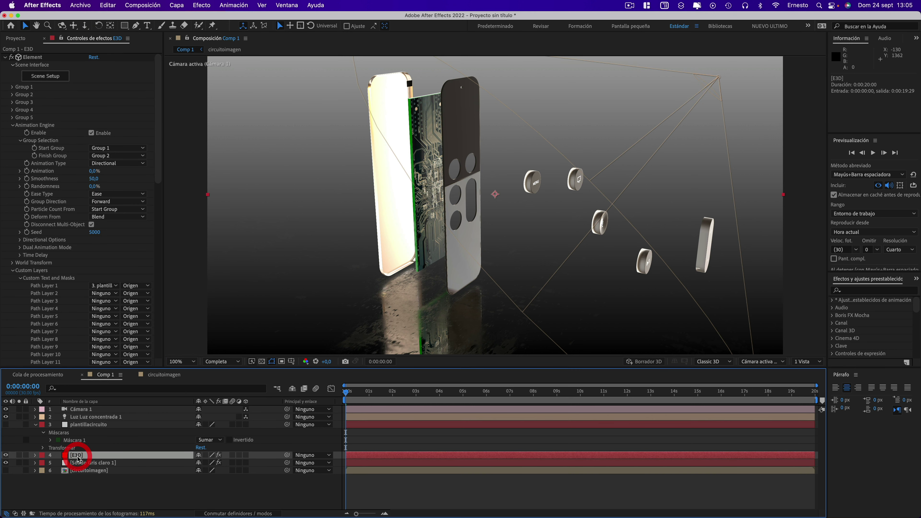
scroll(87, 203, down, 15)
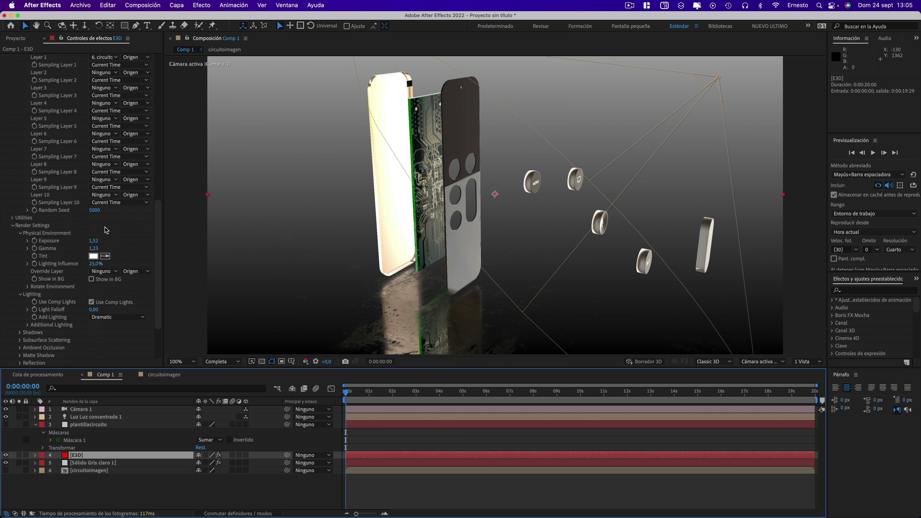
drag(94, 222, 61, 218)
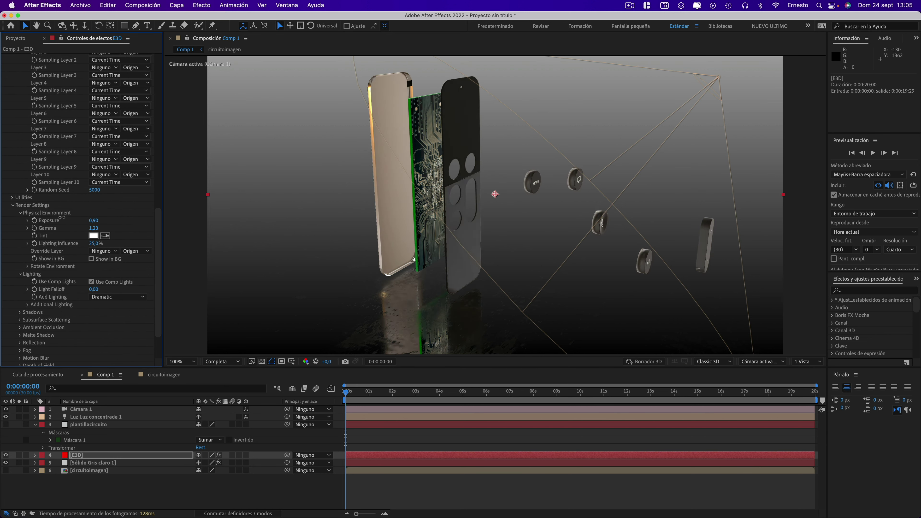
drag(63, 218, 68, 218)
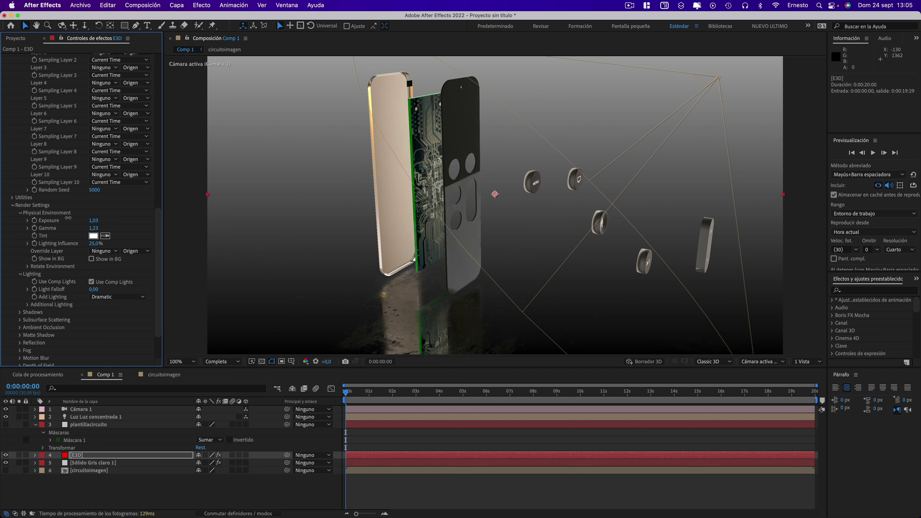
drag(93, 228, 97, 227)
Move to about 4 seconds in the timeline and reveal Element's World Transform settings
click(365, 398)
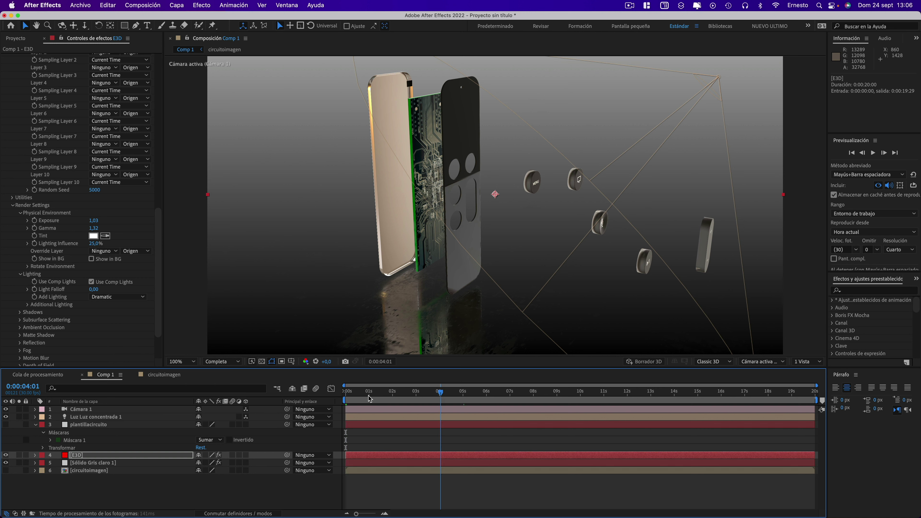
drag(160, 234, 157, 256)
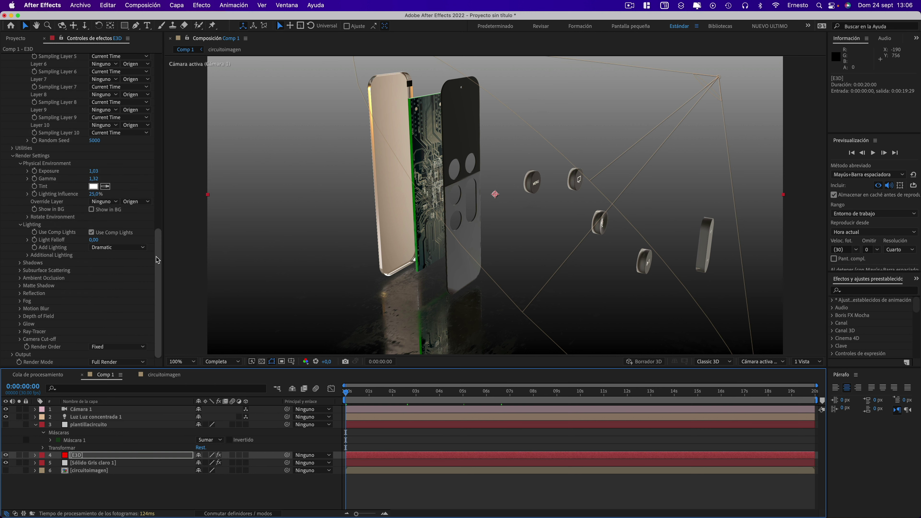
scroll(61, 273, up, 8)
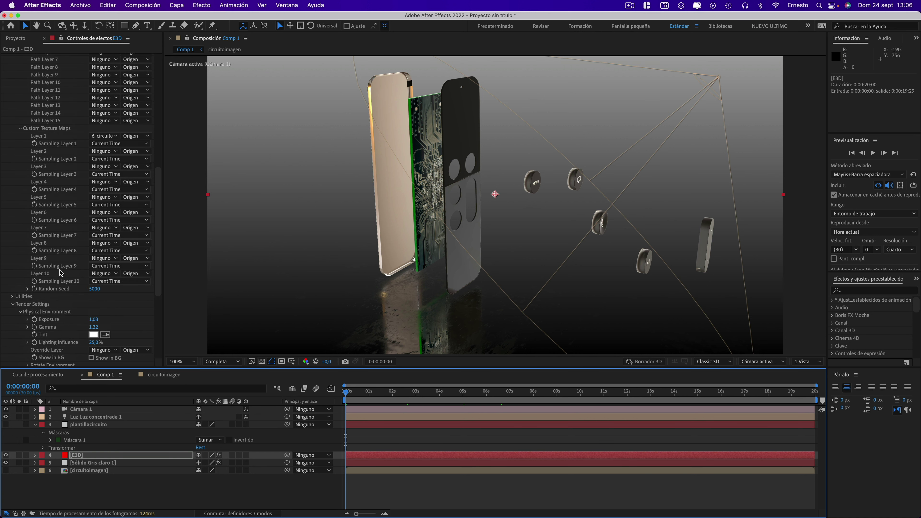
scroll(59, 214, up, 9)
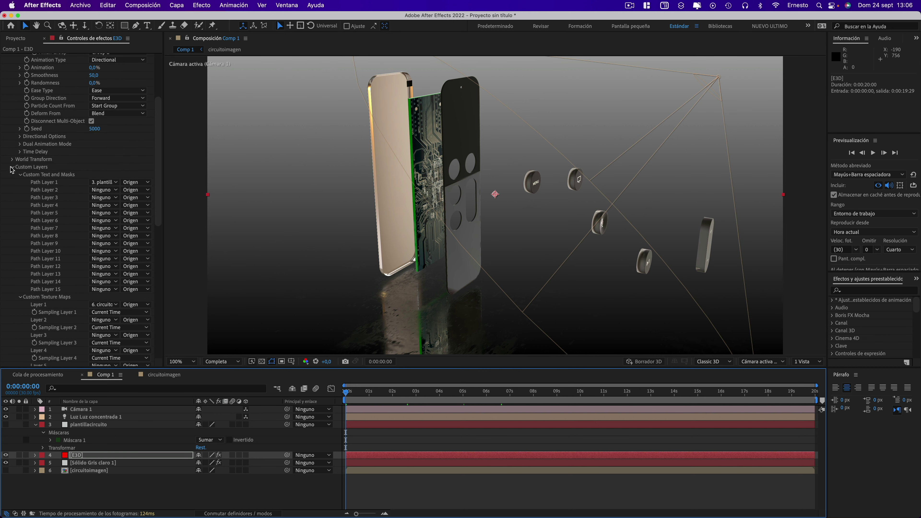
click(13, 160)
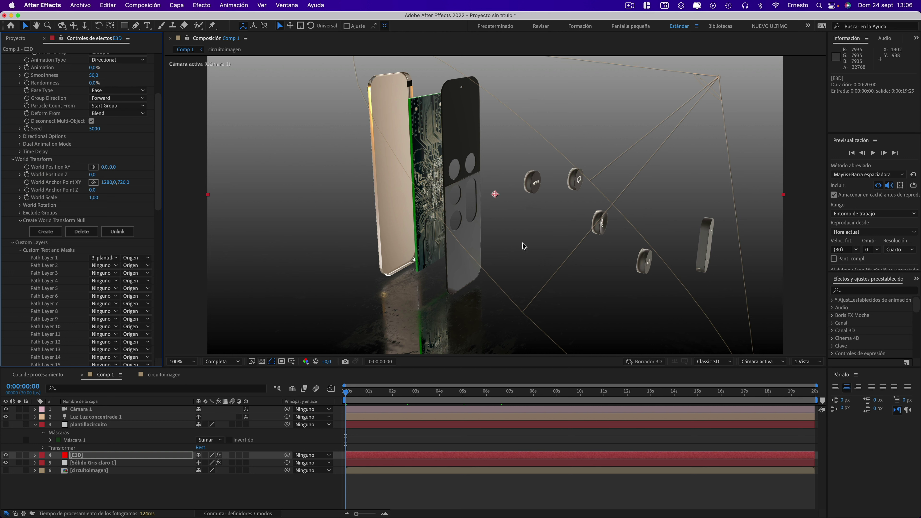
Set Y Rotation World to 0x+118° and add a starting keyframe
click(20, 205)
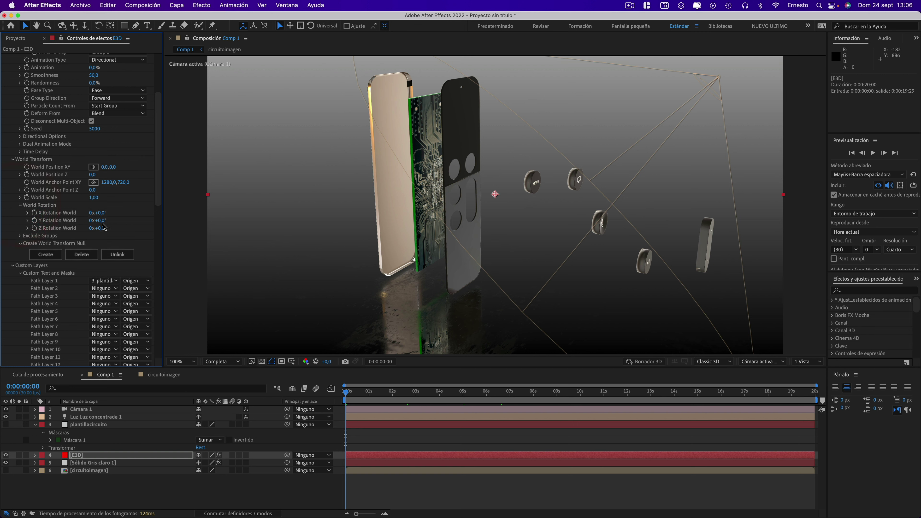
drag(102, 220, 159, 224)
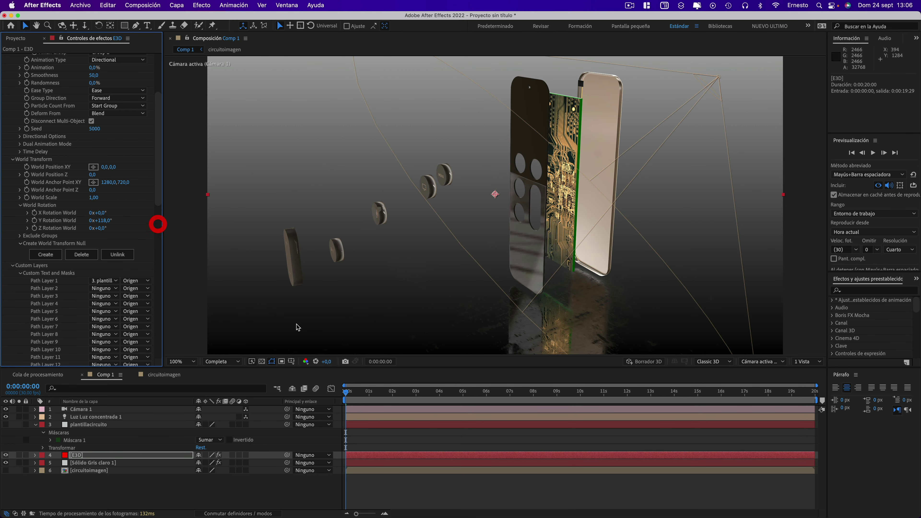
click(324, 372)
click(34, 221)
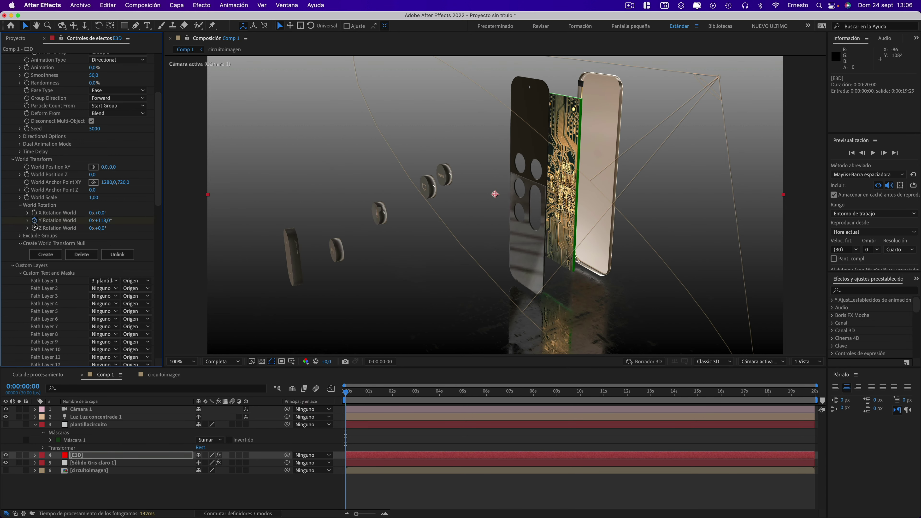
At the comp's last frame, set Y rotation revolutions to 3 and scrub to preview the spin
click(343, 395)
key(End)
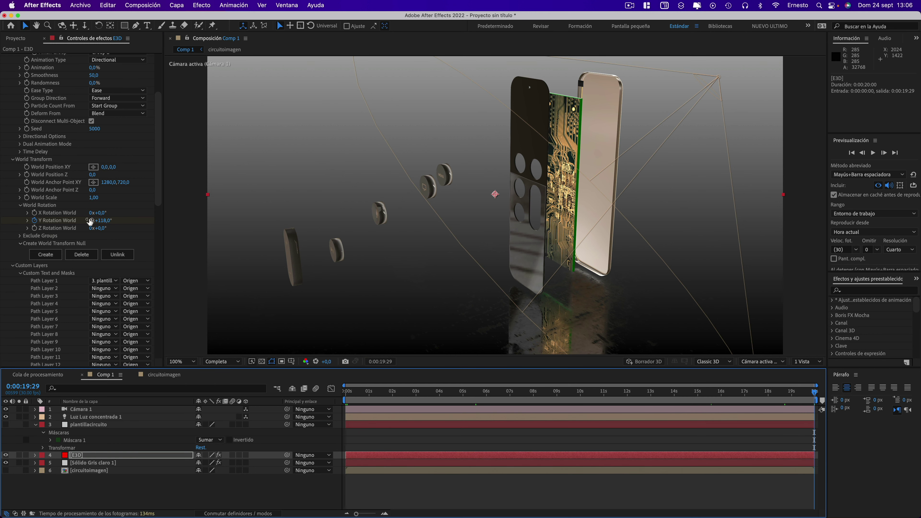
click(91, 220)
text(3)
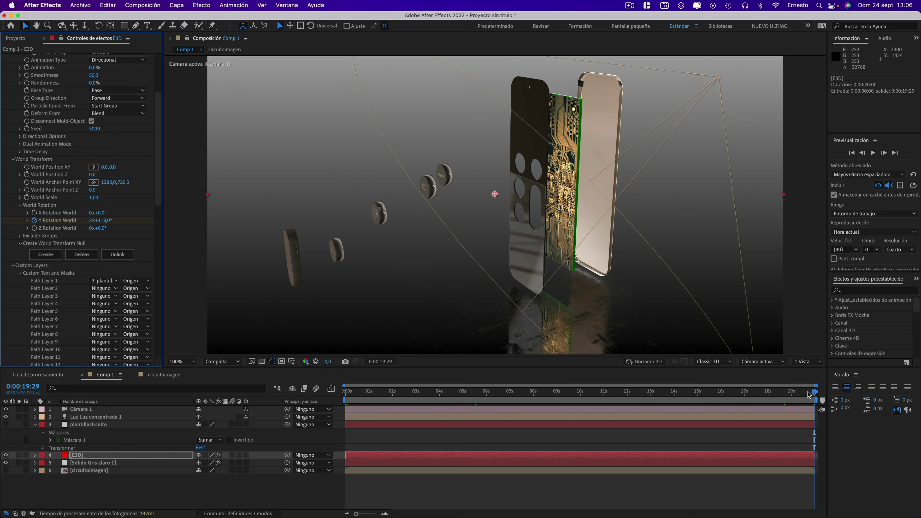
drag(808, 394, 651, 390)
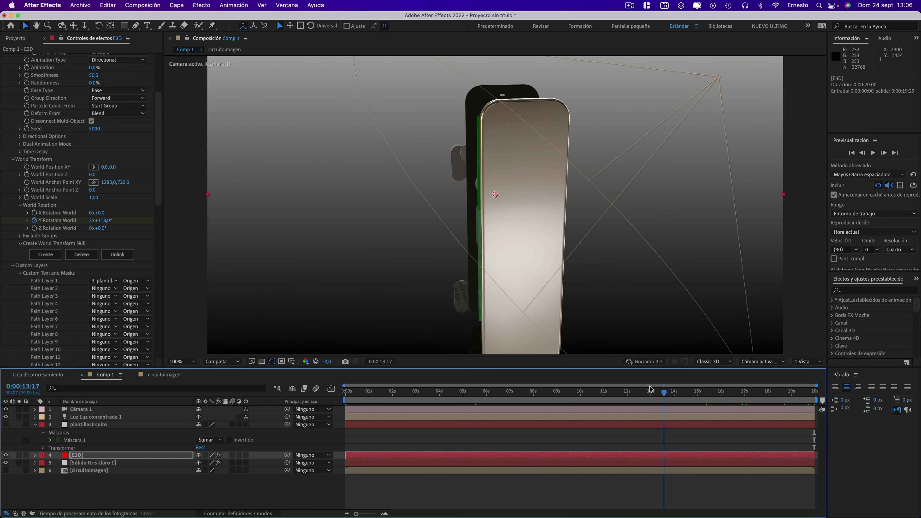
drag(651, 390, 632, 392)
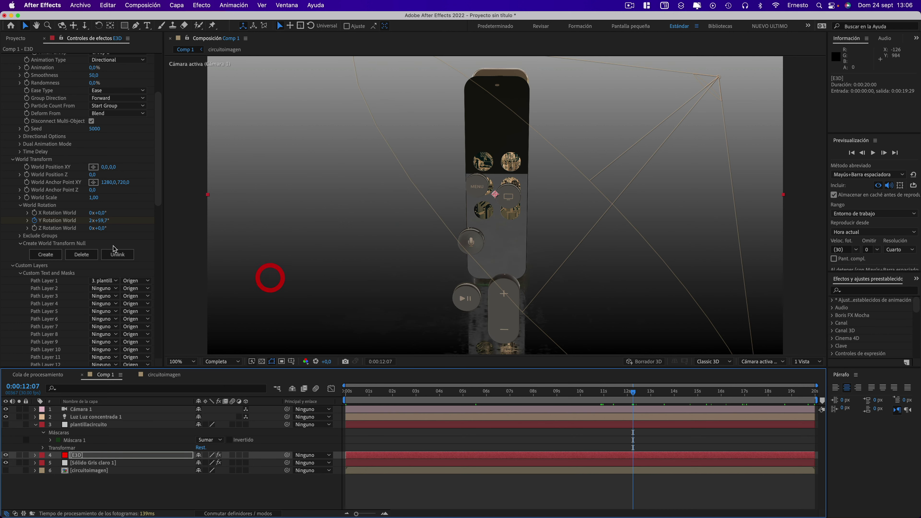
click(54, 220)
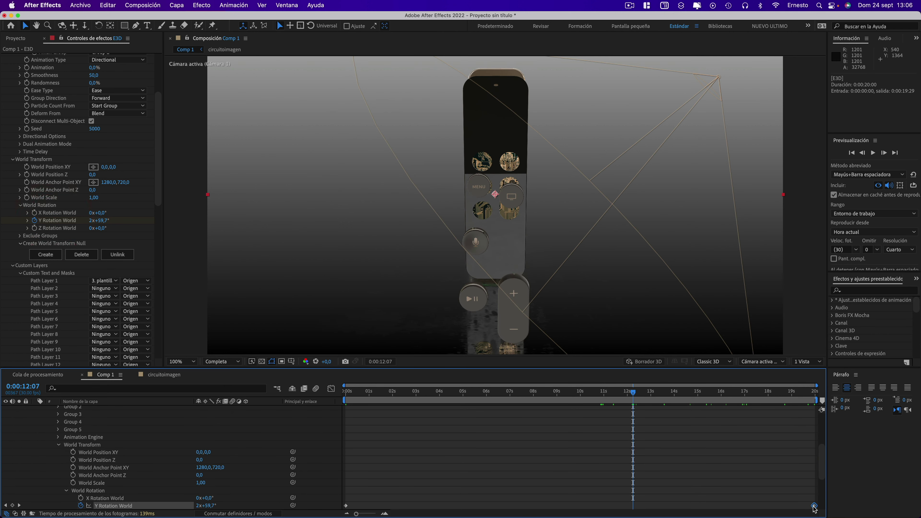
Apply Easy Ease In to the final Y Rotation World keyframe and scrub to check the slowdown
click(814, 506)
right_click(814, 507)
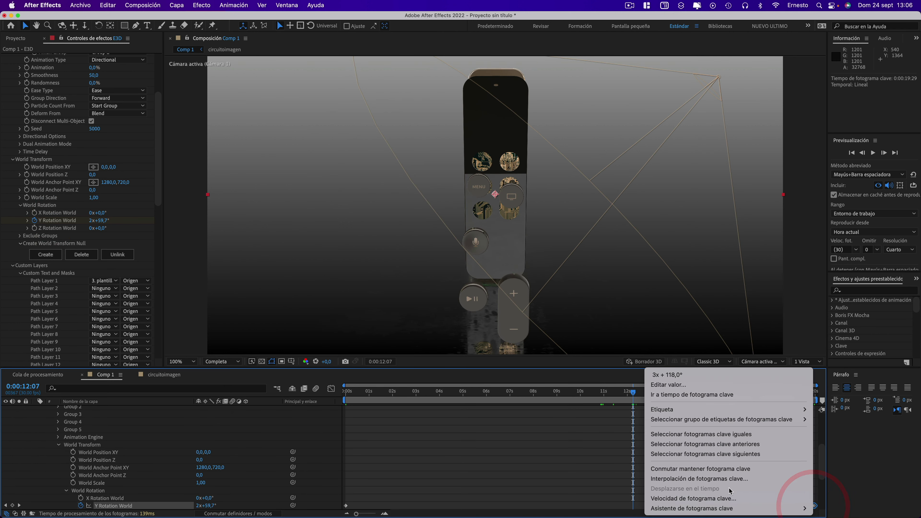
mouse_move(681, 508)
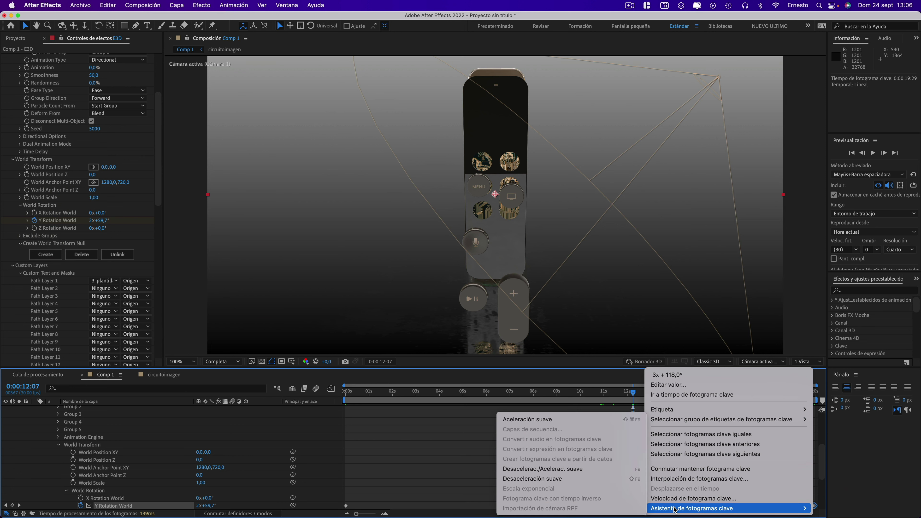
click(538, 479)
mouse_move(795, 393)
mouse_down()
mouse_move(811, 393)
mouse_move(315, 377)
mouse_up()
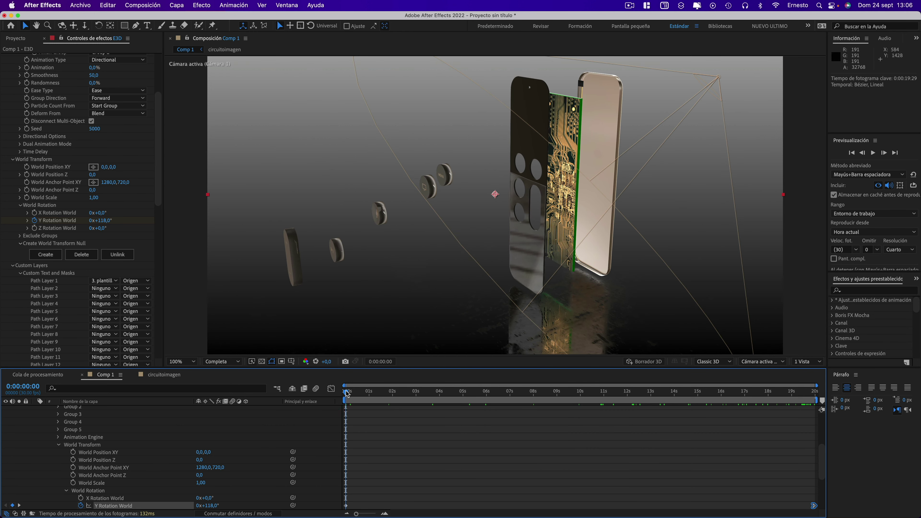
At about 3 seconds, keyframe the E3D Animation value at 0%
drag(347, 394, 431, 401)
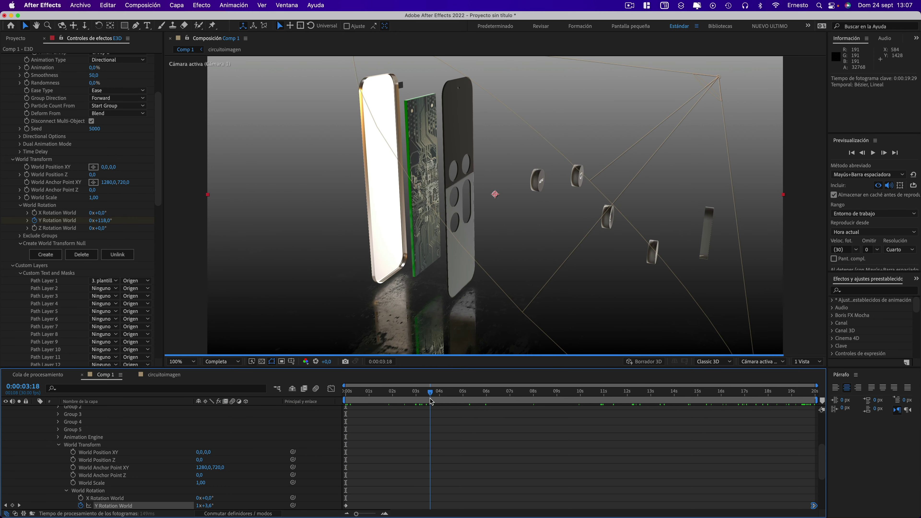
drag(431, 401, 419, 399)
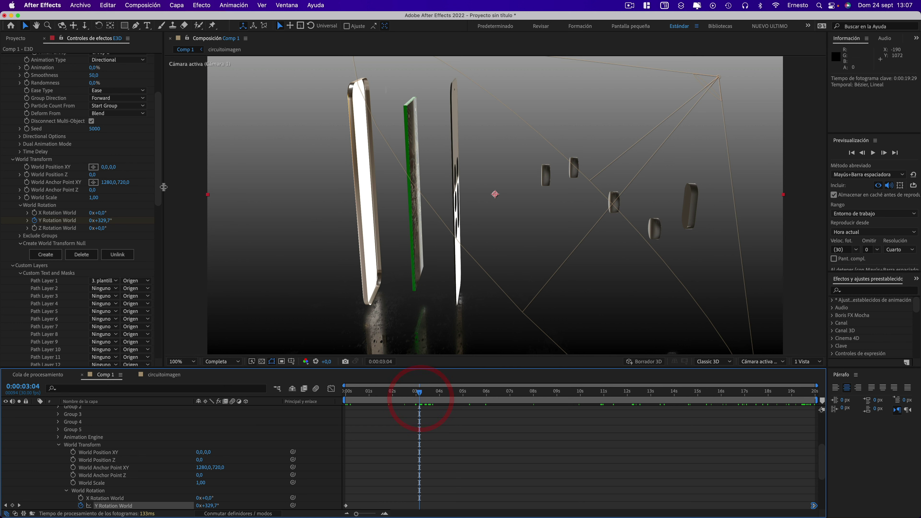
drag(158, 187, 137, 348)
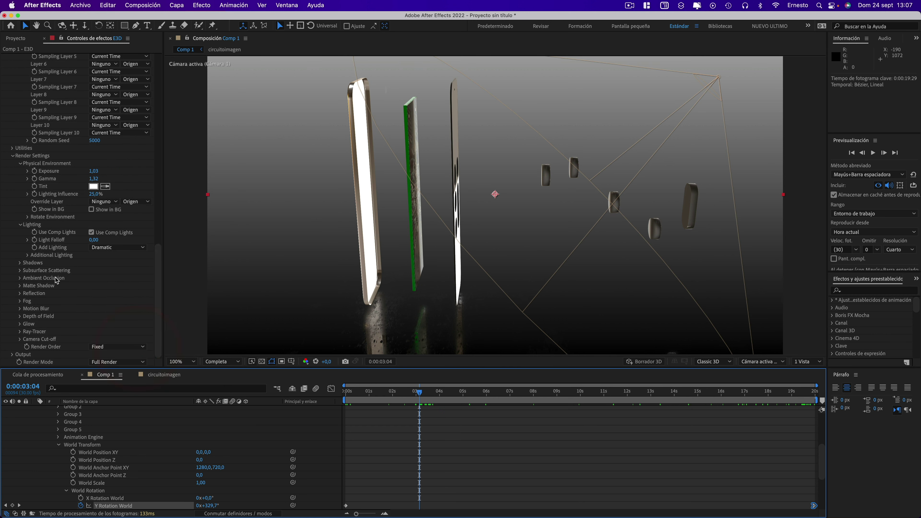
scroll(55, 279, up, 5)
scroll(52, 280, up, 5)
scroll(50, 279, up, 5)
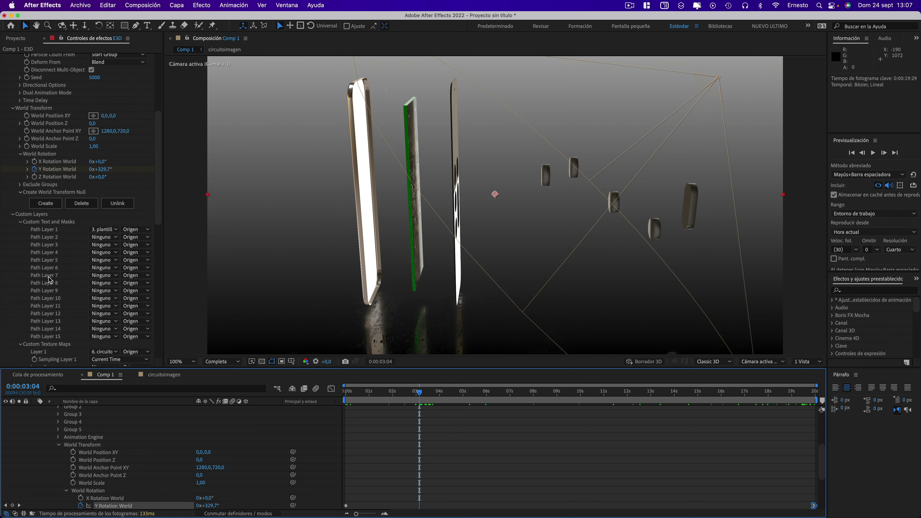
scroll(50, 279, up, 3)
scroll(50, 276, up, 3)
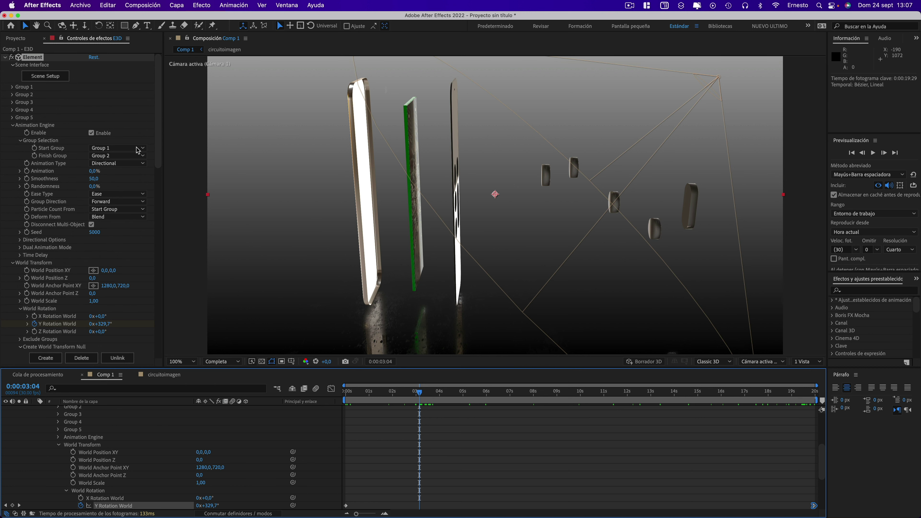
mouse_move(93, 173)
mouse_down()
mouse_move(143, 178)
mouse_move(74, 174)
mouse_up()
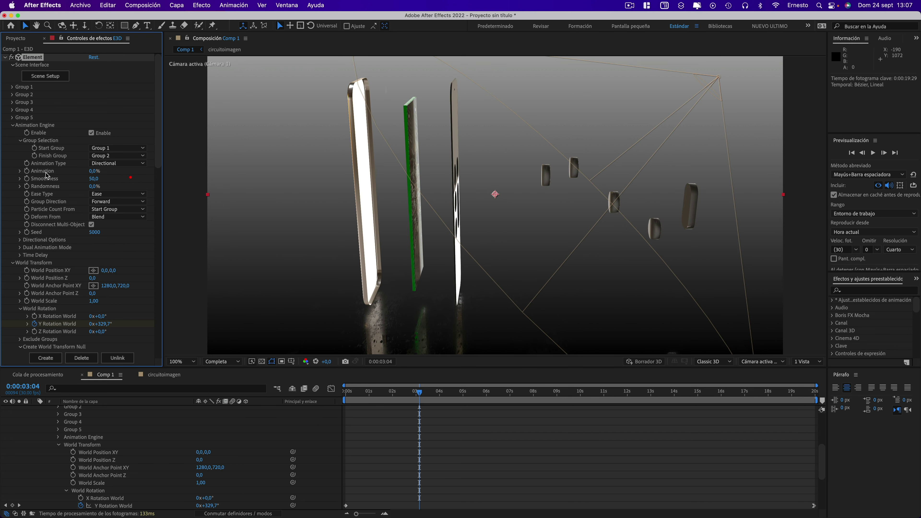
click(26, 172)
Near 5 seconds, scrub Animation to 100% to reassemble the remote, then review the timing
drag(419, 395, 470, 401)
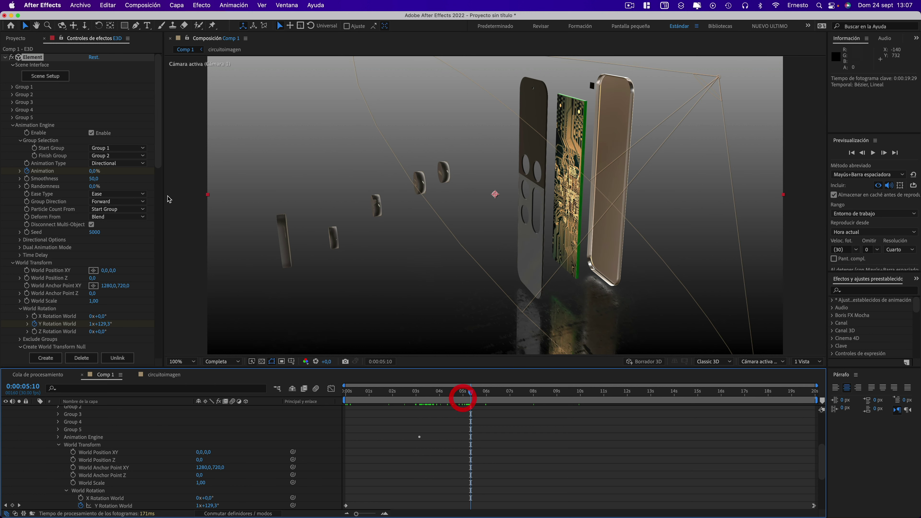
drag(95, 171, 151, 174)
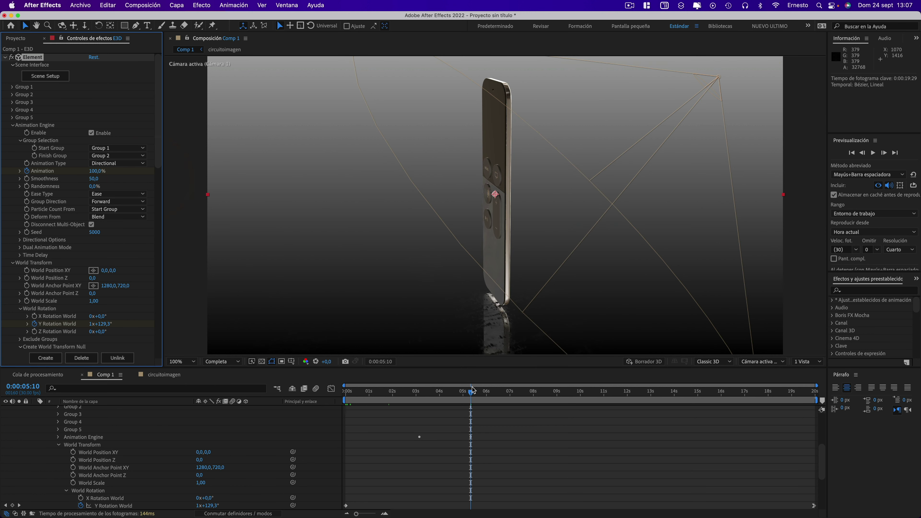
mouse_move(472, 390)
mouse_down()
mouse_move(335, 386)
mouse_move(446, 394)
mouse_up()
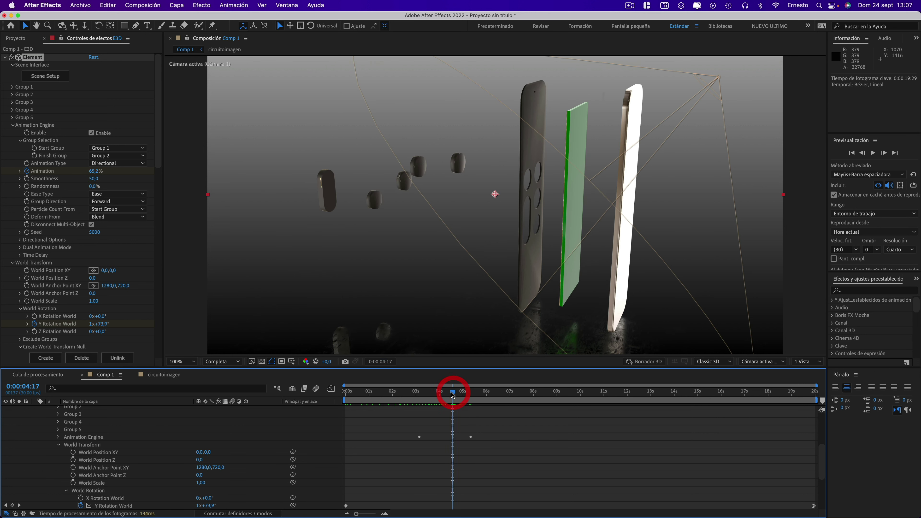
mouse_move(457, 395)
mouse_down()
mouse_move(720, 398)
mouse_move(346, 393)
mouse_up()
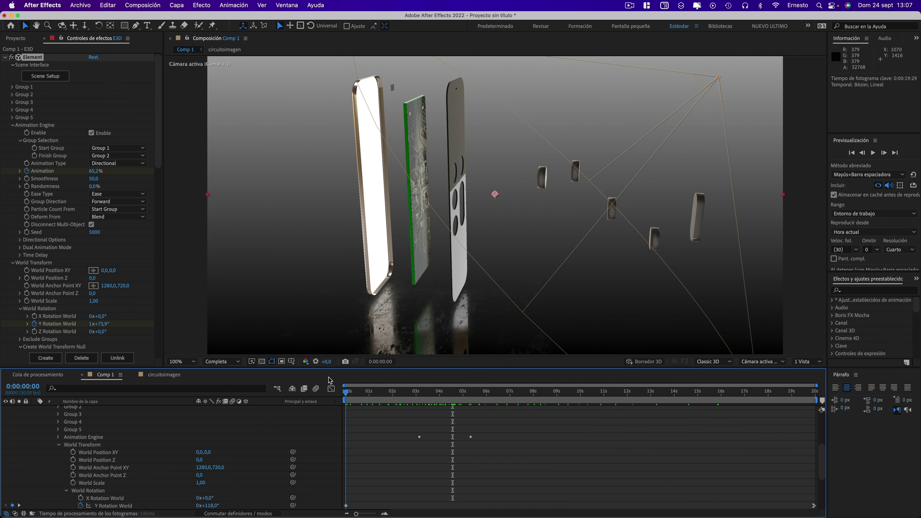
scroll(108, 440, up, 5)
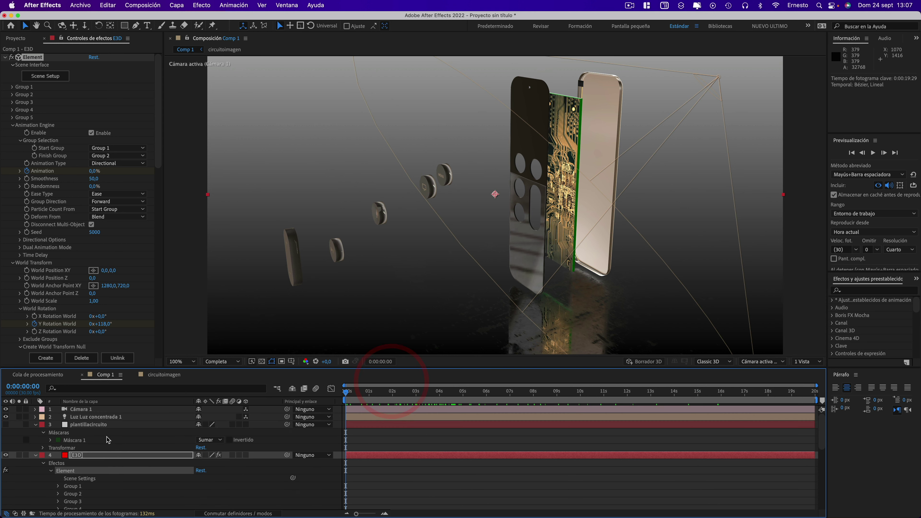
Move Cámara 1's point of interest and position keyframes to the end of the comp
click(83, 409)
click(36, 409)
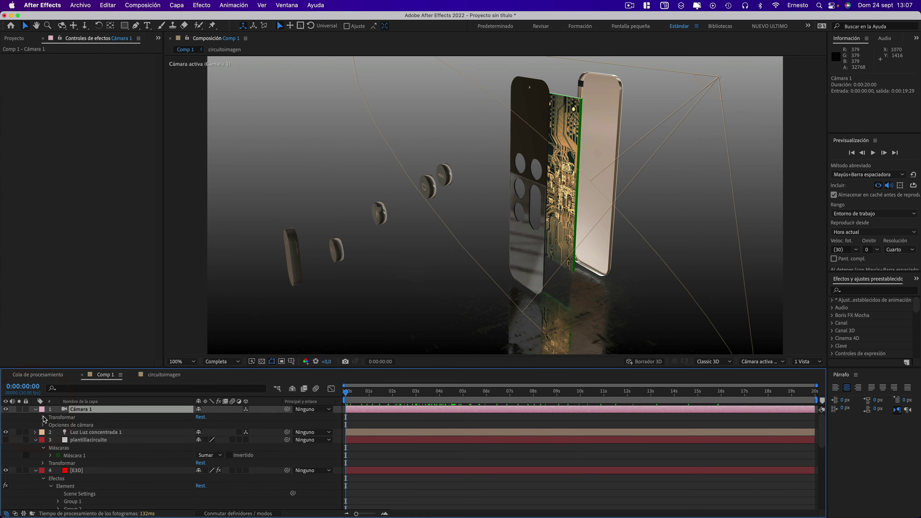
click(43, 417)
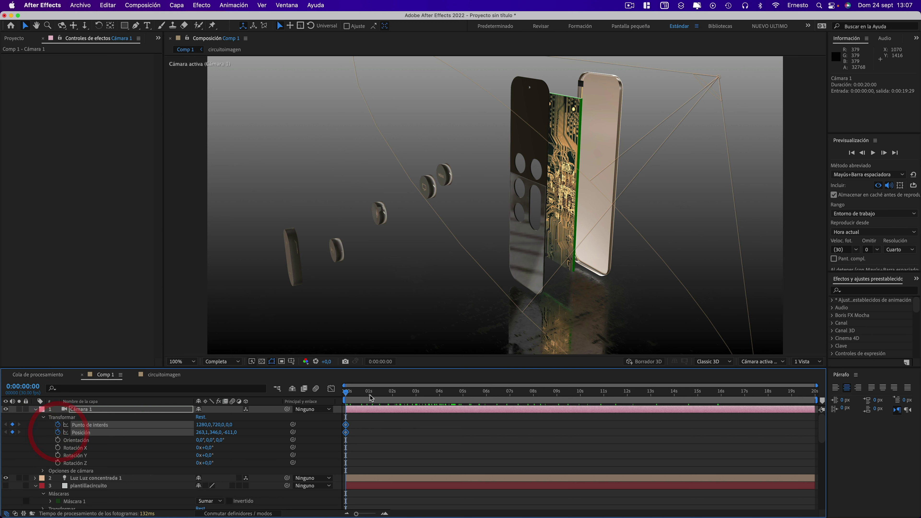
mouse_move(372, 432)
mouse_down()
mouse_move(342, 425)
mouse_move(858, 441)
mouse_up()
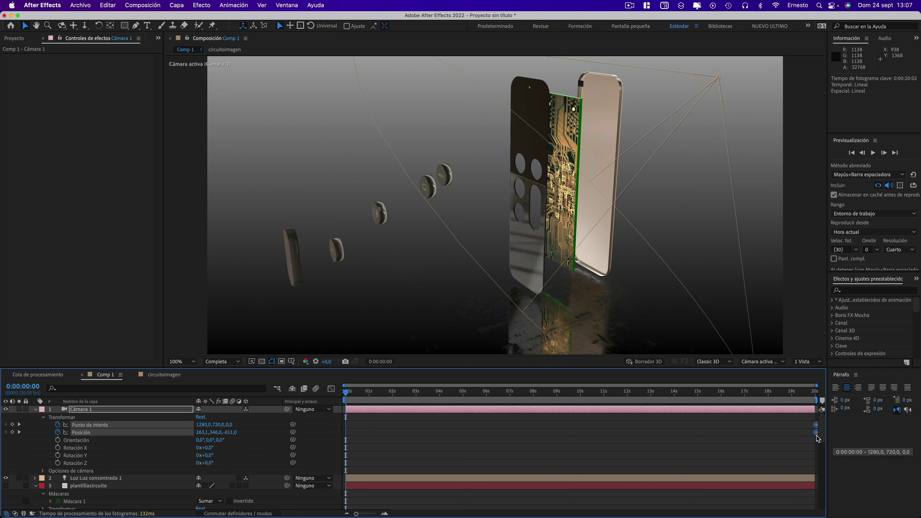
drag(814, 392, 827, 398)
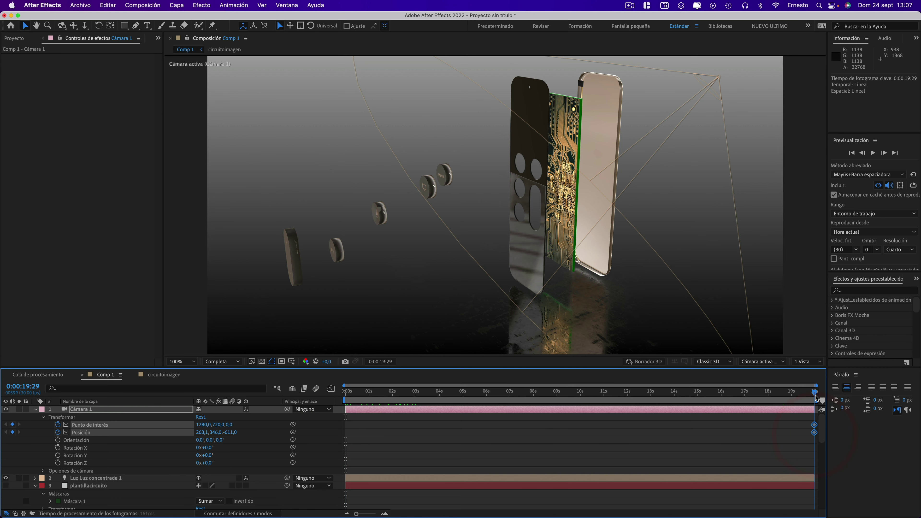
click(828, 397)
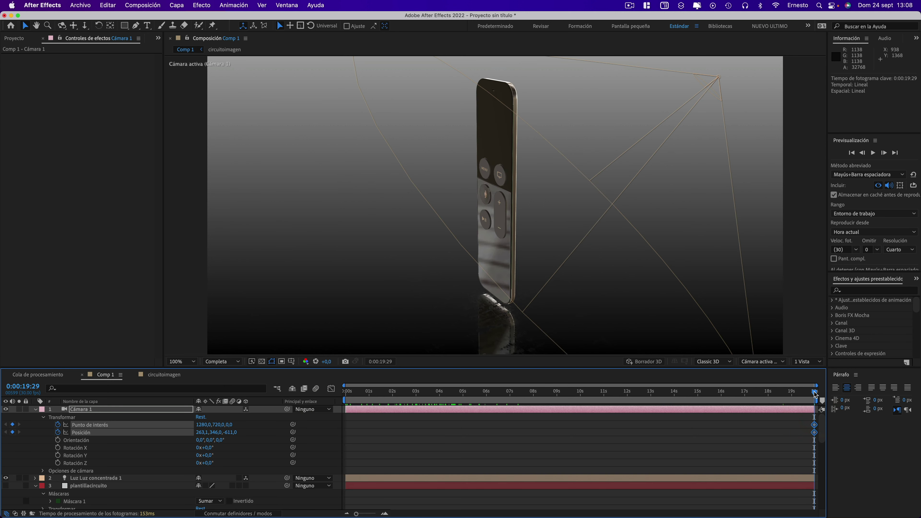
Dolly the camera closer to the remote at frame zero, then keyframe Rotación Z at the last frame
drag(815, 392, 277, 381)
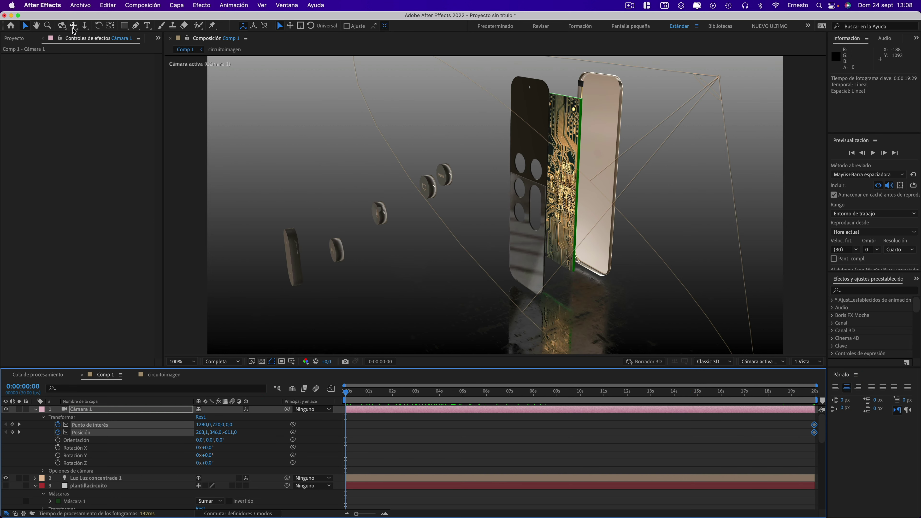
click(84, 25)
drag(556, 203, 551, 140)
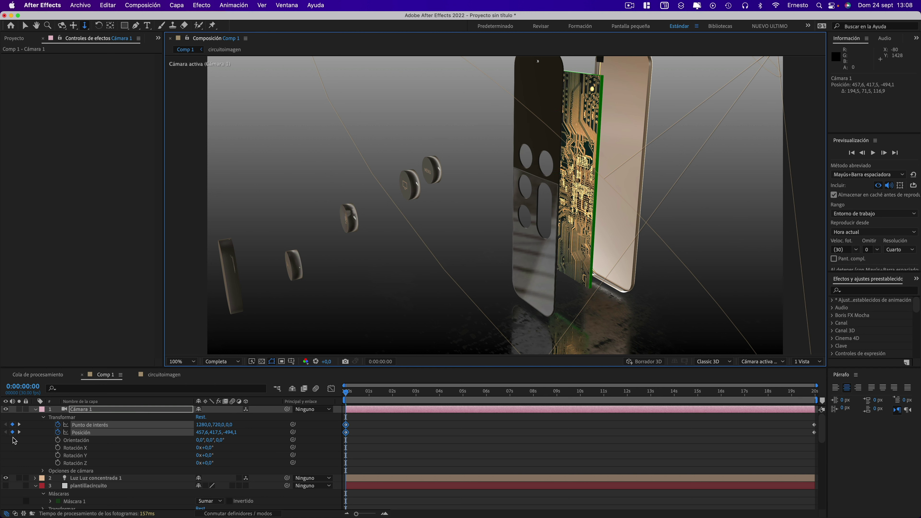
click(19, 432)
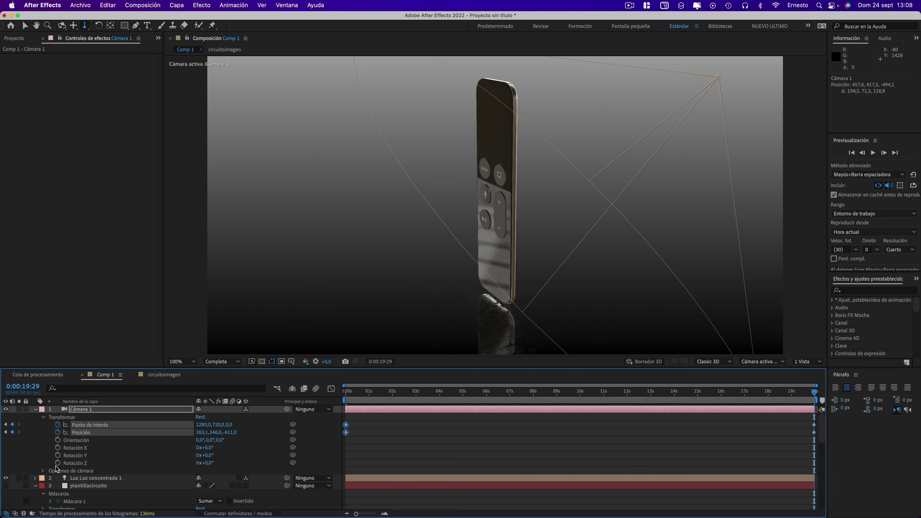
click(58, 464)
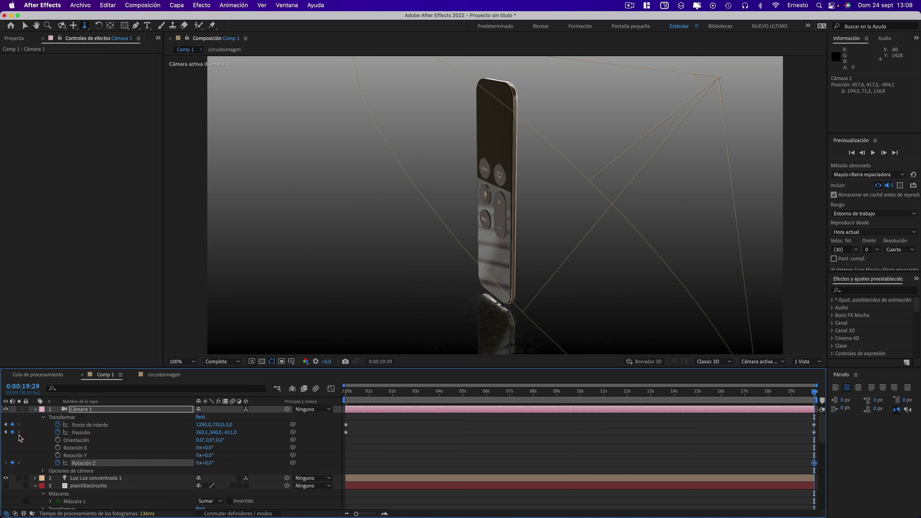
At frame zero, scrub Rotación Z to tilt the camera and preview the move
click(6, 432)
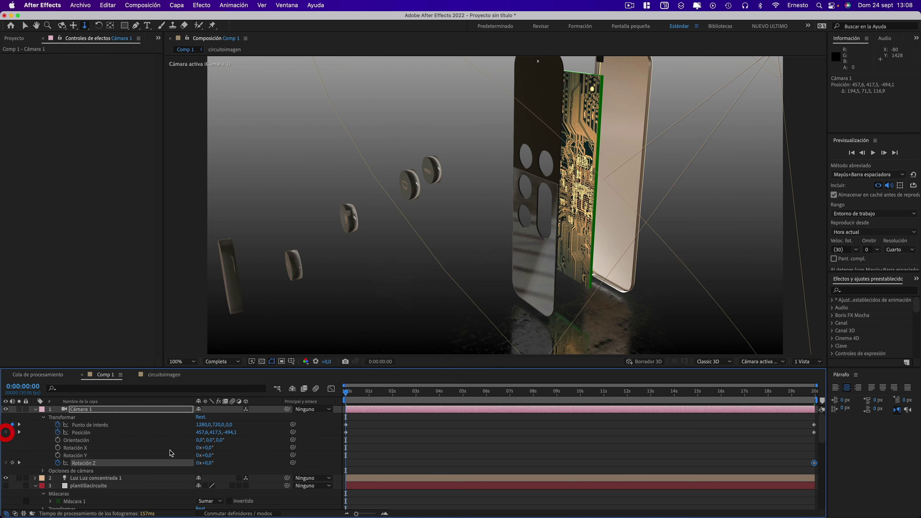
mouse_move(208, 463)
mouse_down()
mouse_move(189, 462)
mouse_move(228, 458)
mouse_up()
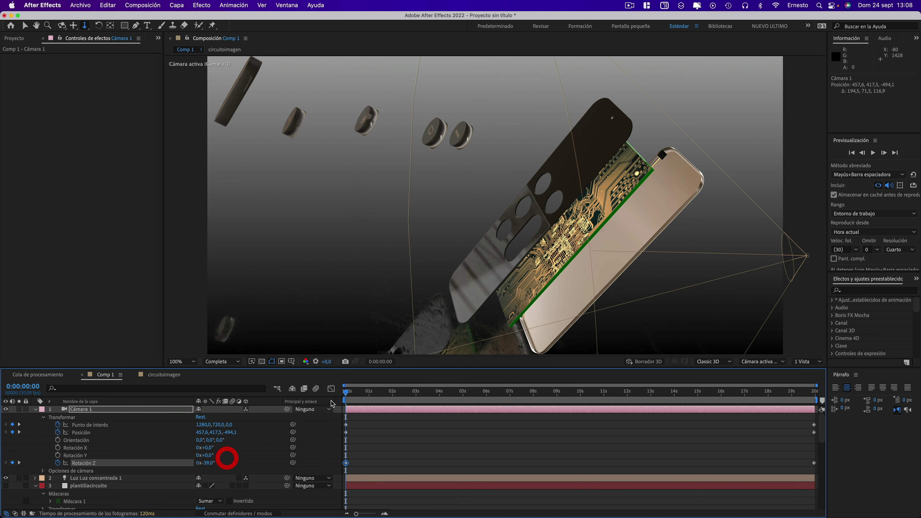
drag(350, 394, 829, 401)
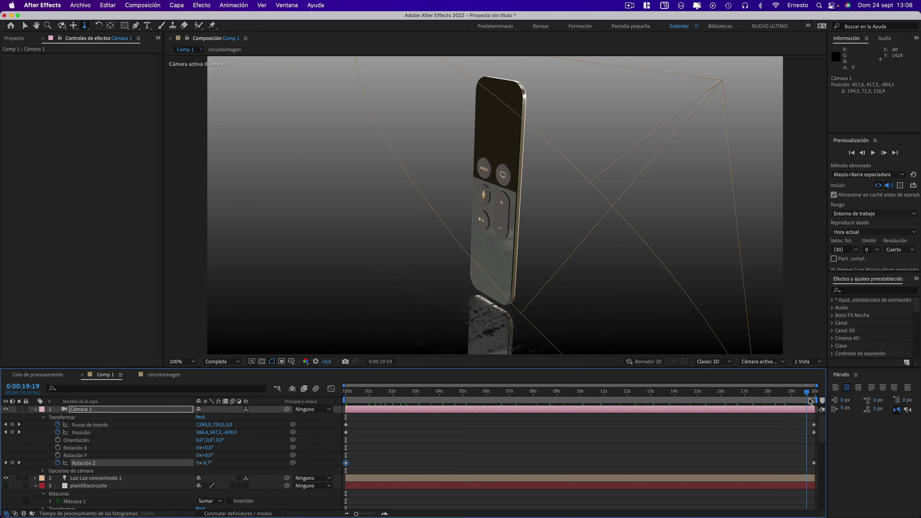
Drag the camera's three end keyframes earlier to about 15:27 and review the animation
drag(791, 400, 718, 392)
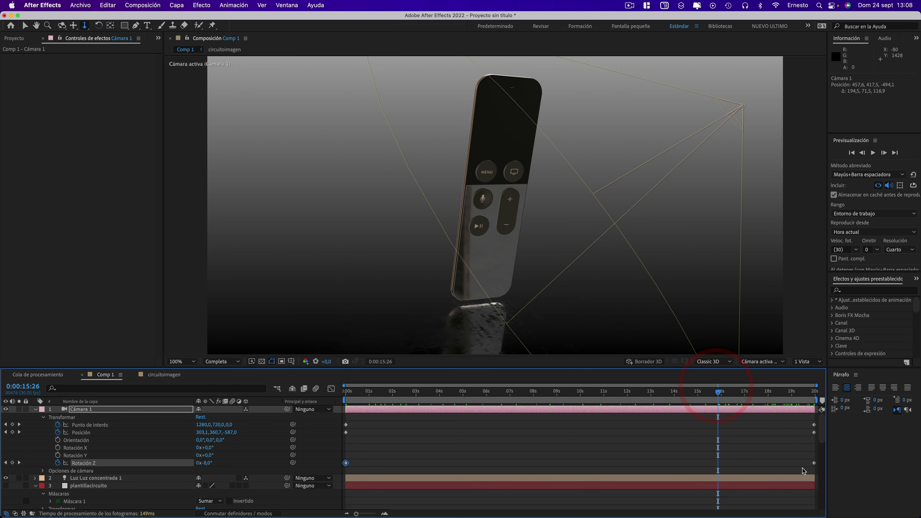
mouse_move(802, 468)
mouse_down()
mouse_move(820, 421)
mouse_move(718, 425)
mouse_up()
click(608, 391)
mouse_move(587, 390)
mouse_down()
mouse_move(369, 380)
mouse_move(456, 387)
mouse_move(433, 387)
mouse_up()
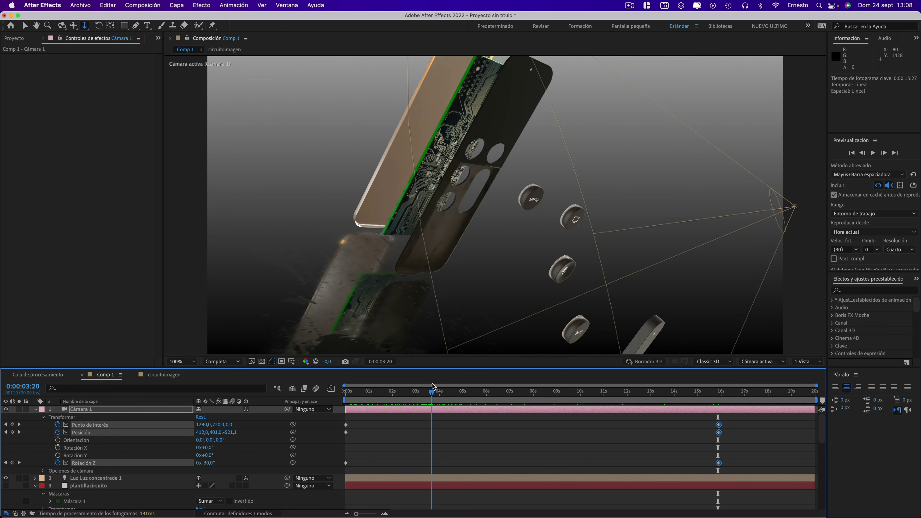
Place the camera end keys near 15 s, end the work area at 0:00:15:03, and preview
mouse_move(711, 456)
mouse_down()
mouse_move(736, 421)
mouse_move(730, 428)
mouse_move(740, 429)
mouse_move(701, 424)
mouse_up()
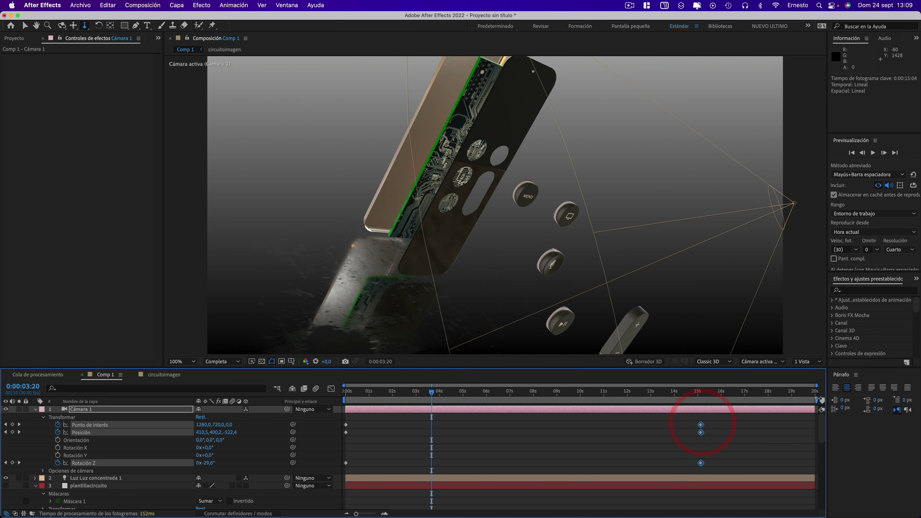
drag(816, 399, 696, 399)
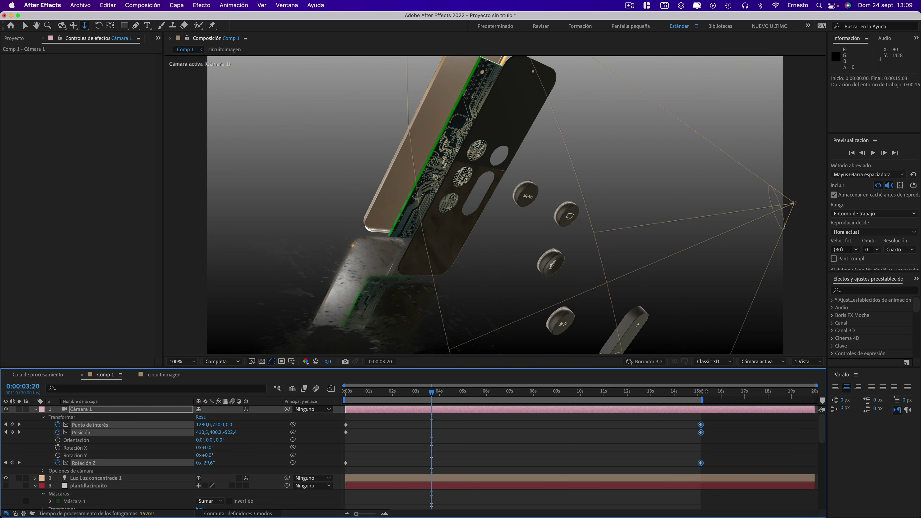
click(380, 391)
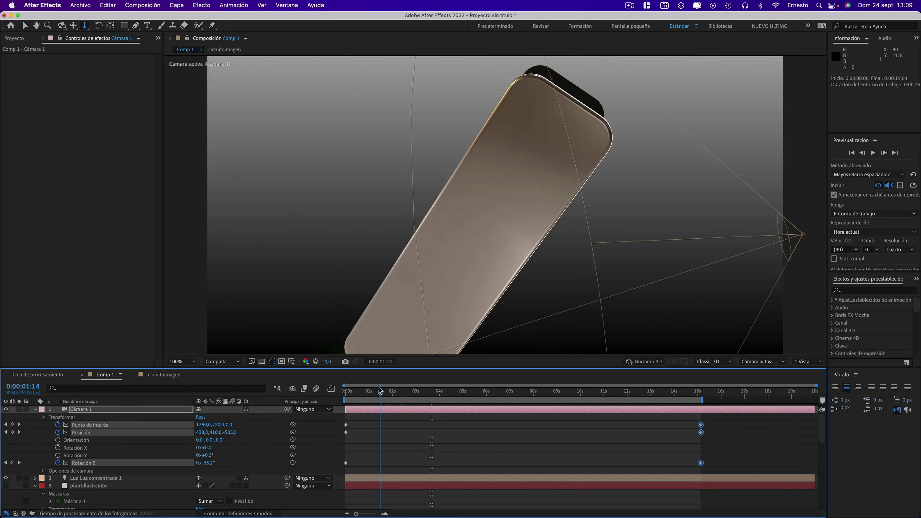
key(space)
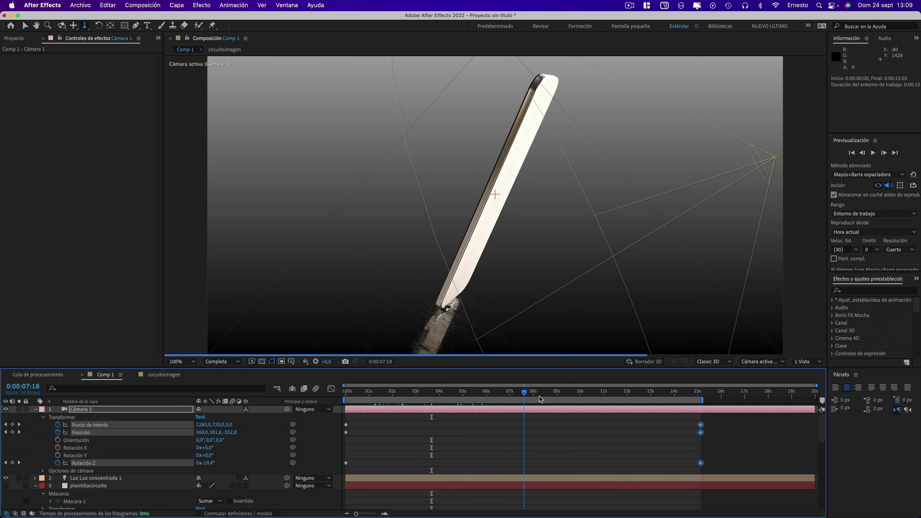
mouse_move(540, 400)
mouse_down()
mouse_move(661, 399)
mouse_move(489, 392)
mouse_up()
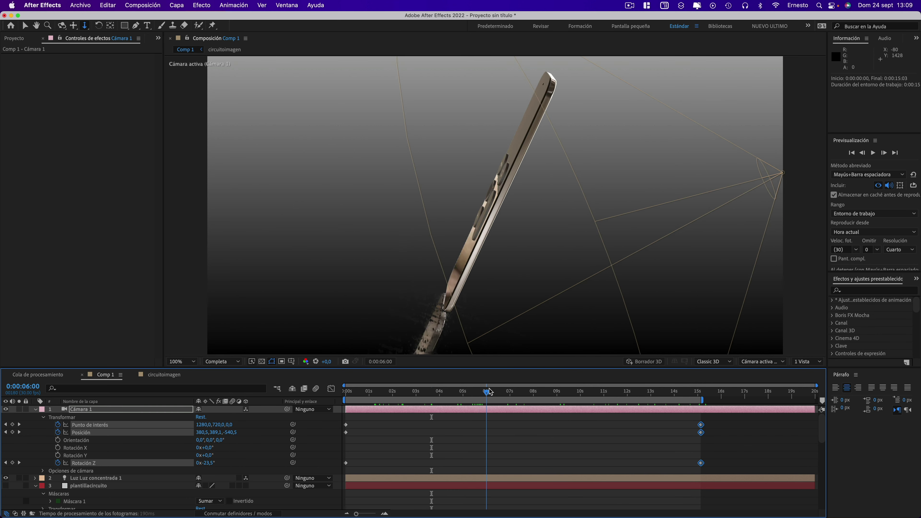
drag(490, 392, 500, 392)
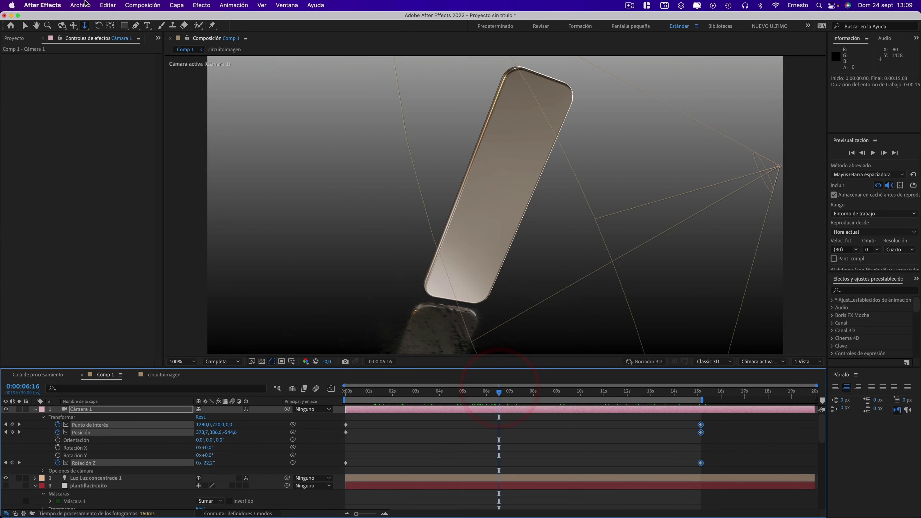
Start a file import and browse to the REMOTE CONTROL > TODO PARA TUTORIAL folder
click(87, 7)
mouse_move(109, 137)
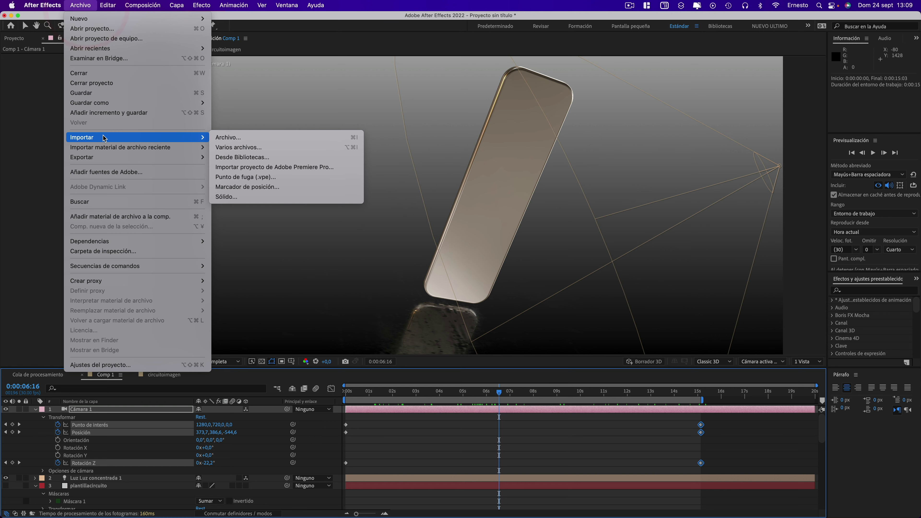
click(222, 138)
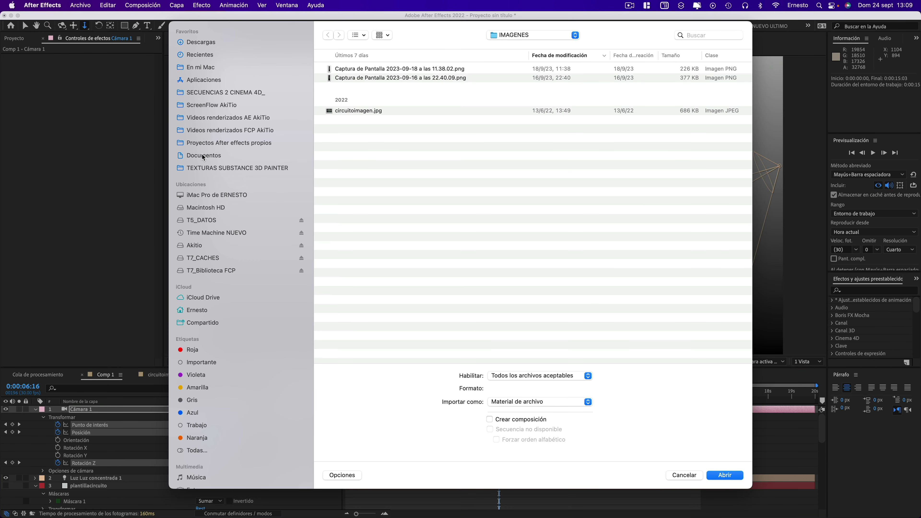
click(212, 144)
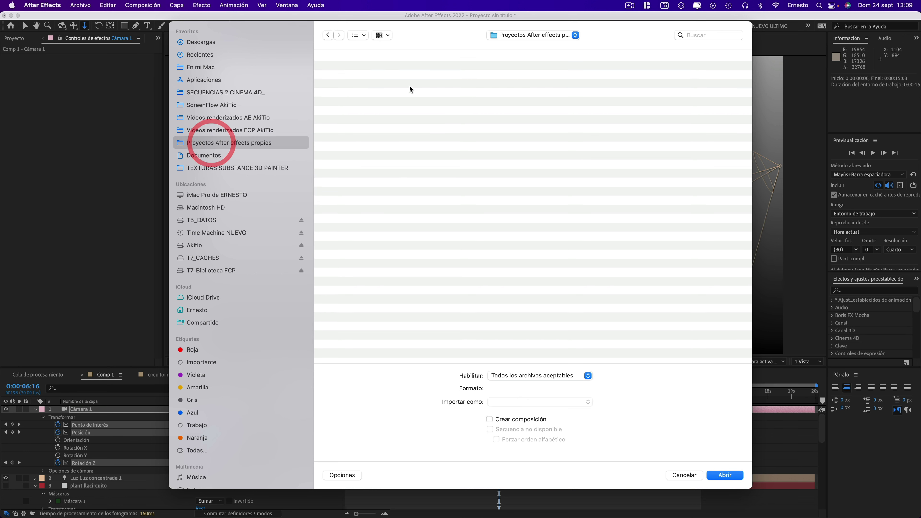
double_click(359, 69)
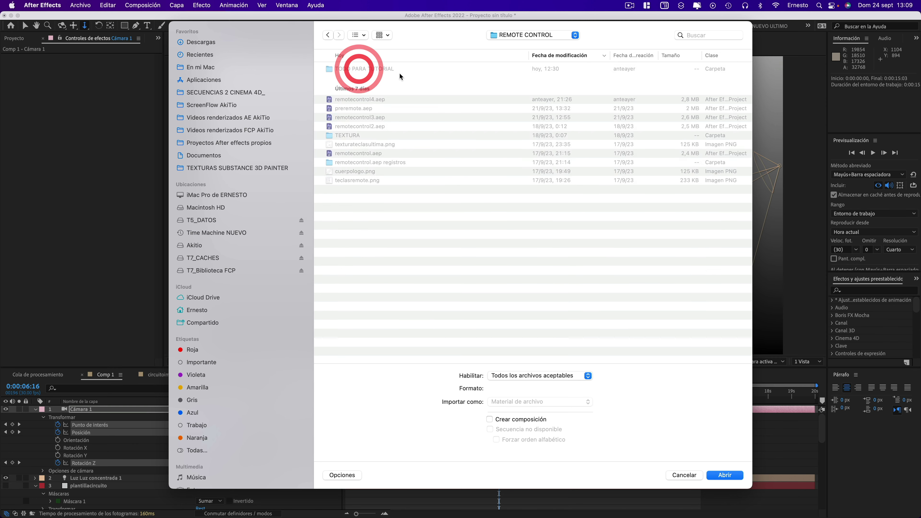
double_click(363, 68)
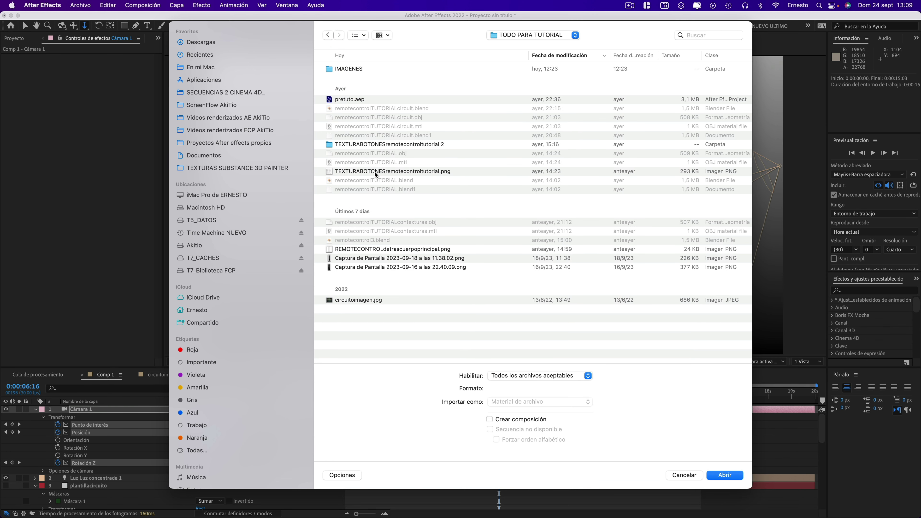
Import REMOTECONTROLdetrascuerpoprincipal.png and build a new composition from it
click(377, 251)
key(space)
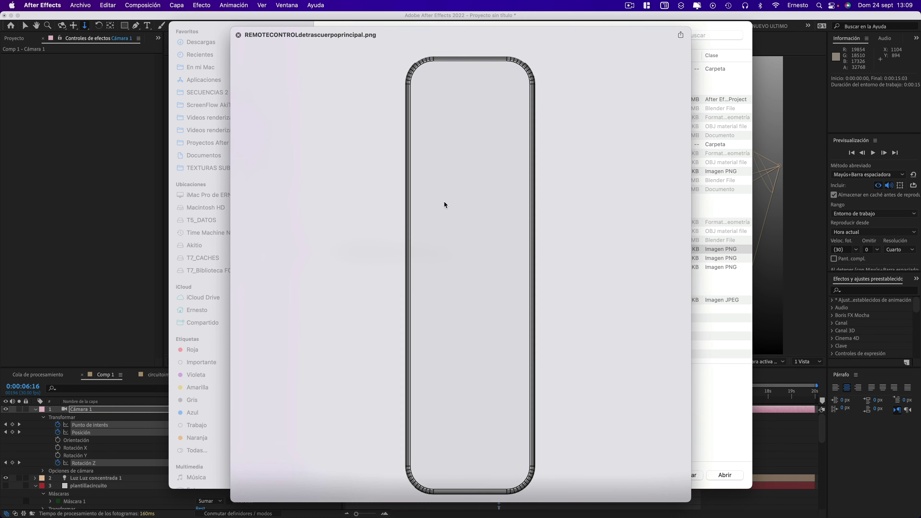
key(space)
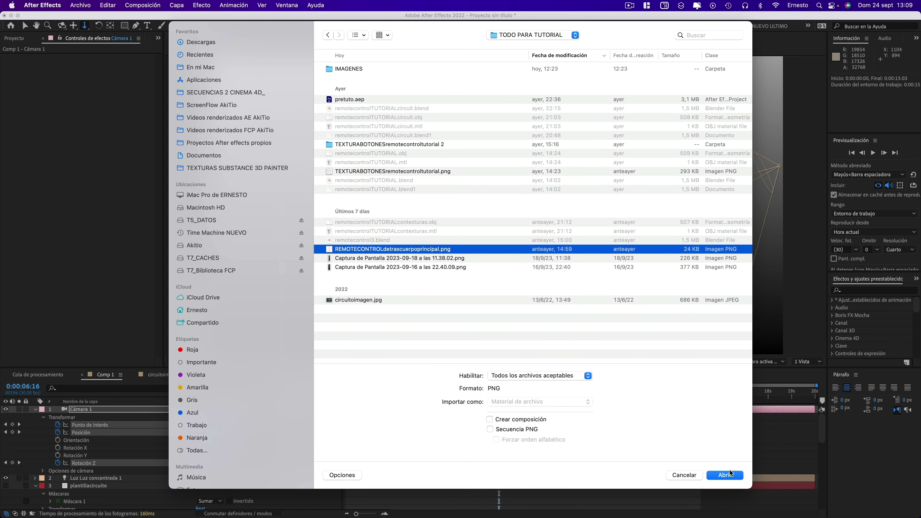
click(718, 473)
drag(54, 130, 30, 363)
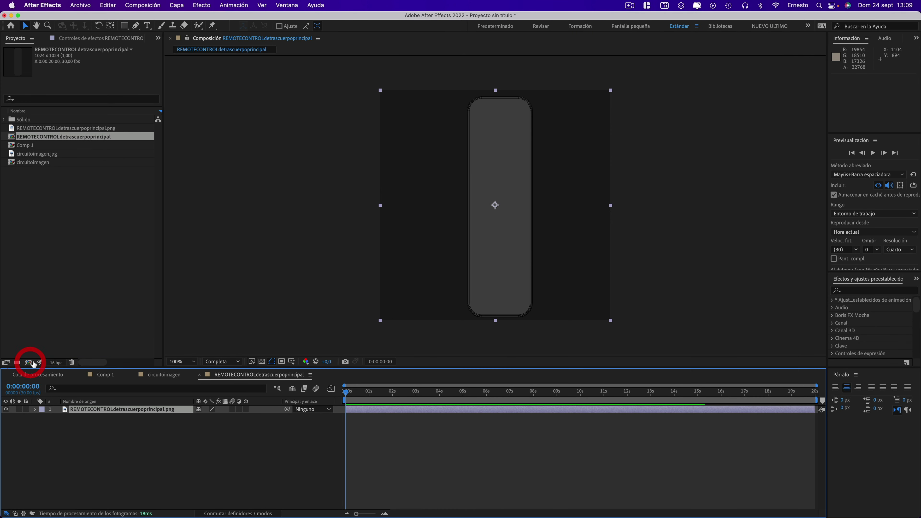
Start another file import and go to the Documentos folder
click(6, 409)
click(6, 410)
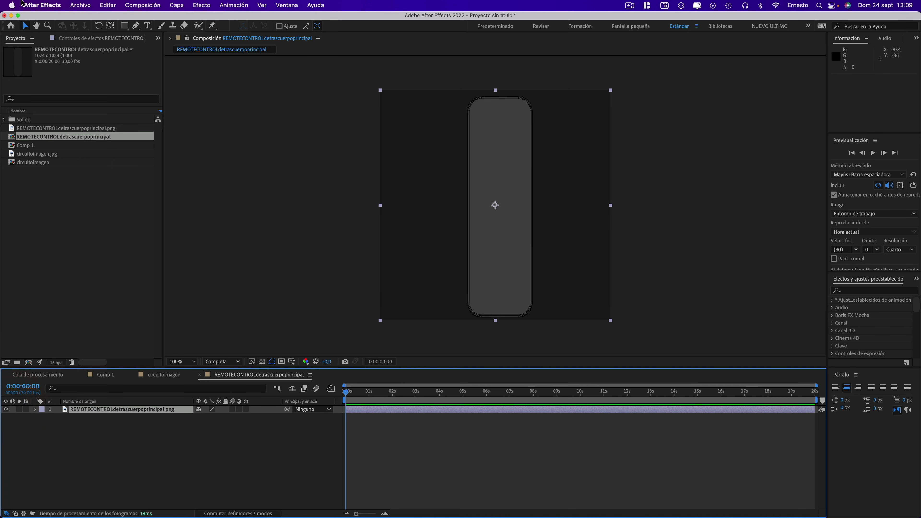
click(80, 5)
mouse_move(188, 138)
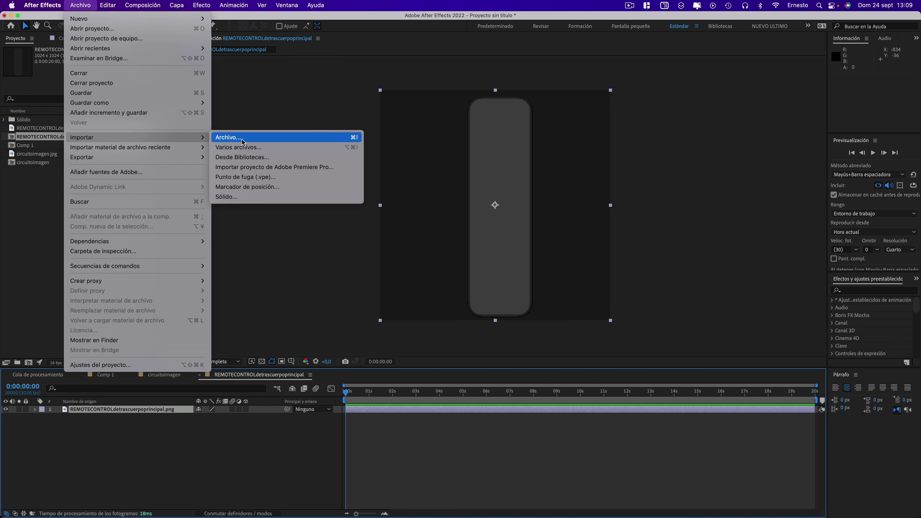
click(243, 141)
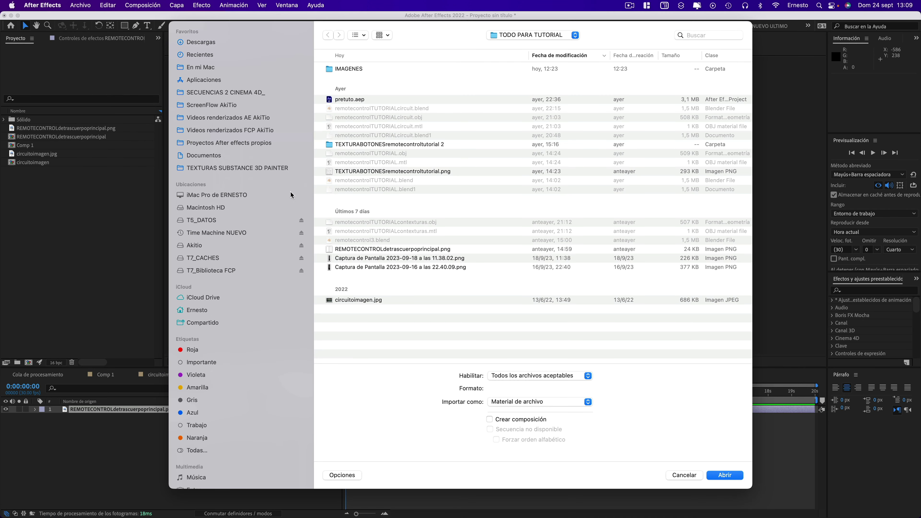
click(206, 156)
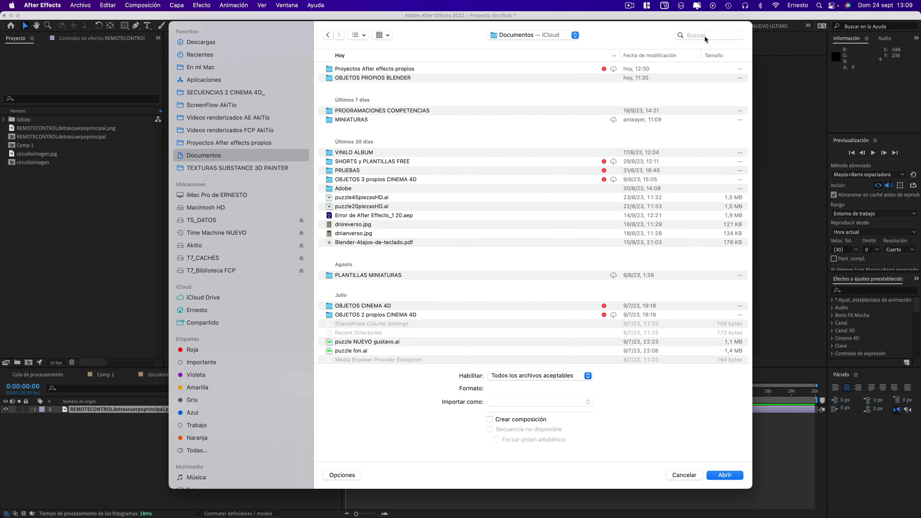
Search for 'logo' and import nfl-logo-png-1752.png
click(705, 36)
text(logo)
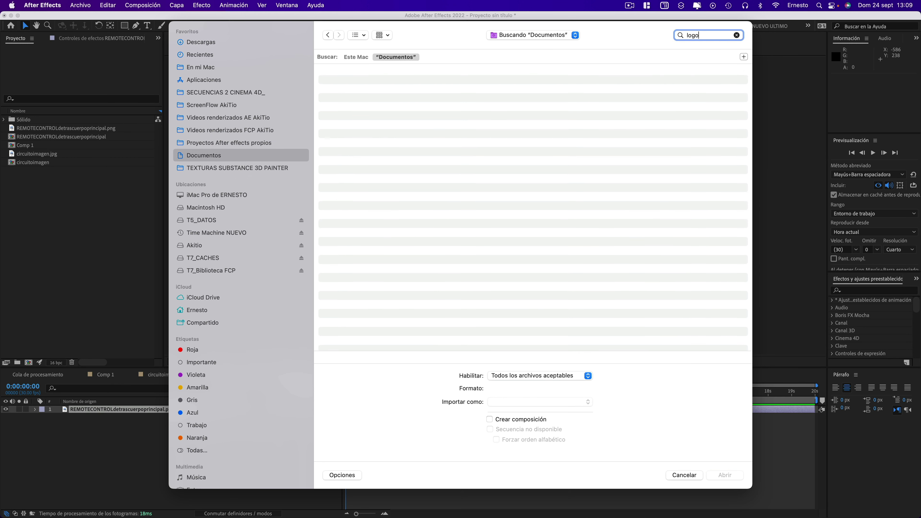
scroll(391, 228, down, 3)
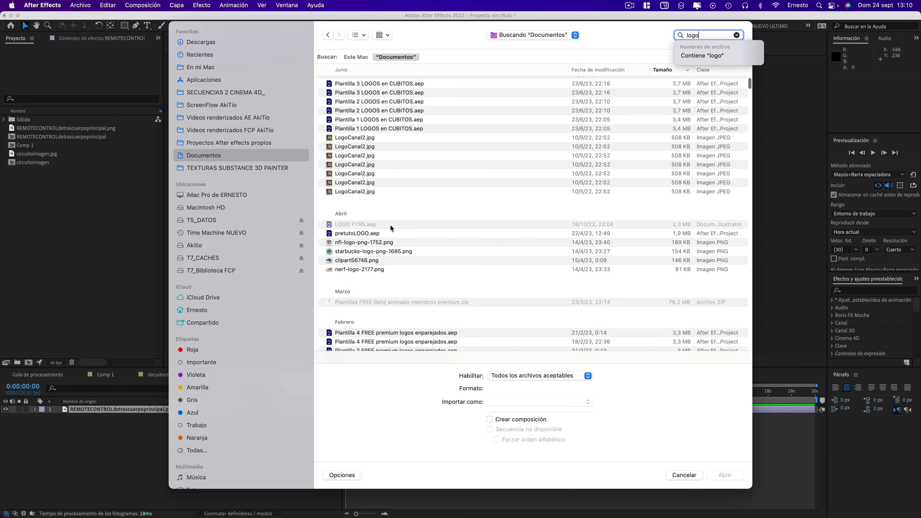
click(365, 242)
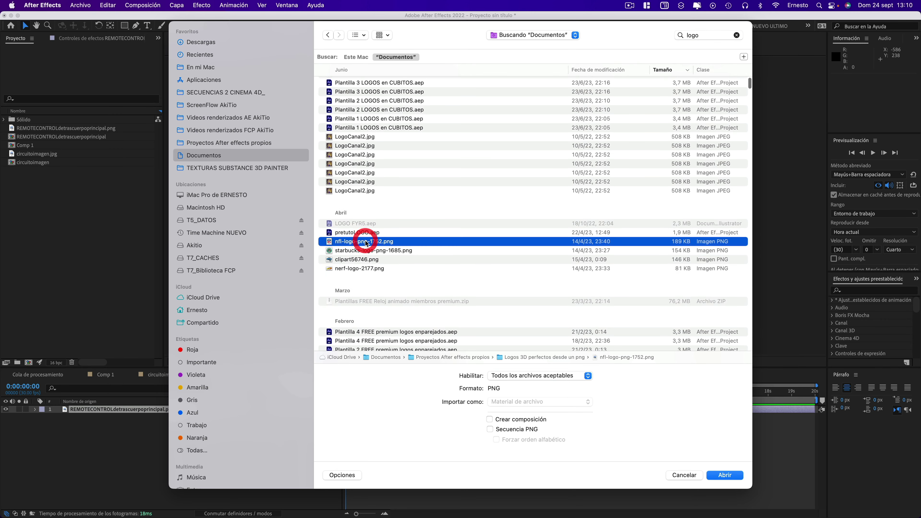
key(space)
key(space)
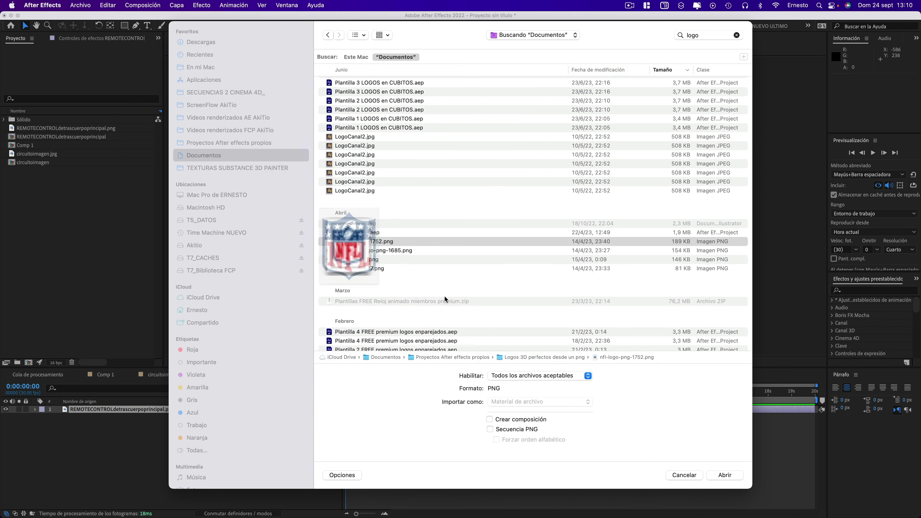
key(Return)
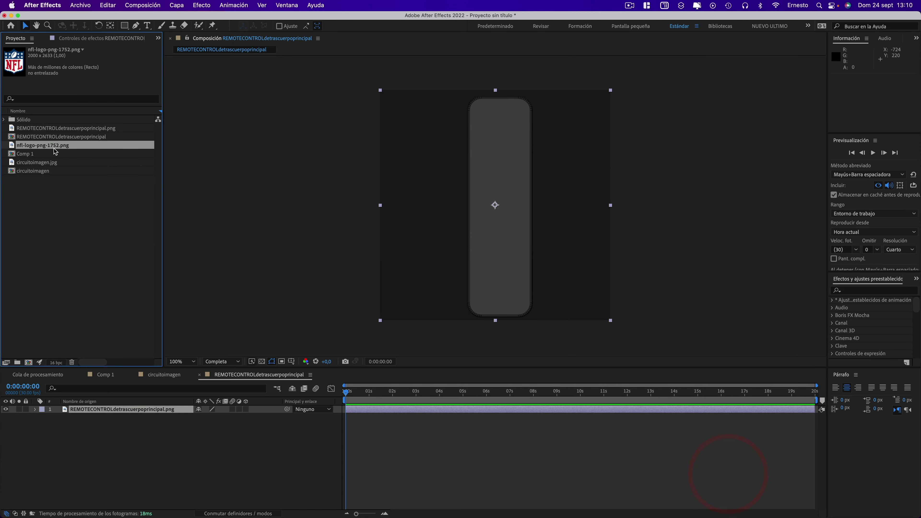
Add the NFL logo to the comp, scale it to about 12%, position it, and hide the grey remote layer
mouse_move(41, 145)
mouse_down()
mouse_move(100, 431)
mouse_move(100, 410)
mouse_up()
key(comma)
drag(608, 58, 499, 198)
key(comma)
scroll(496, 202, up, 2)
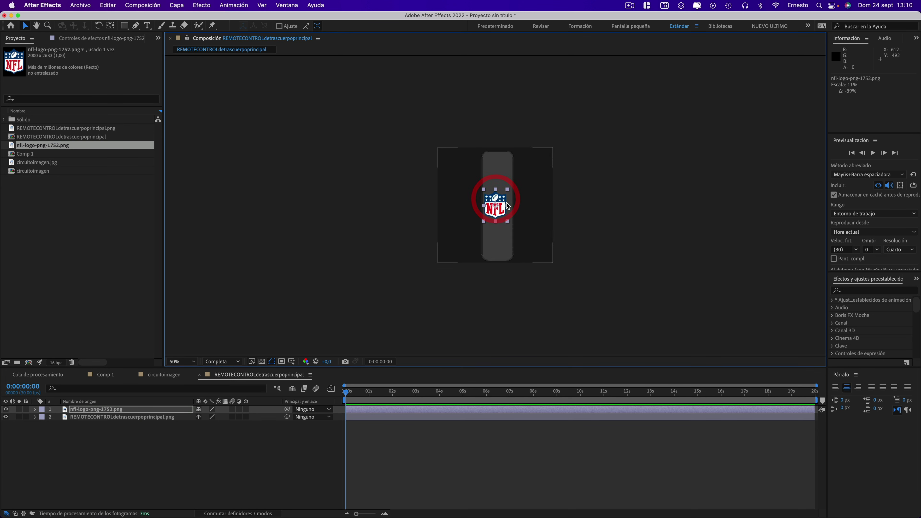
scroll(507, 206, up, 4)
drag(510, 206, 518, 209)
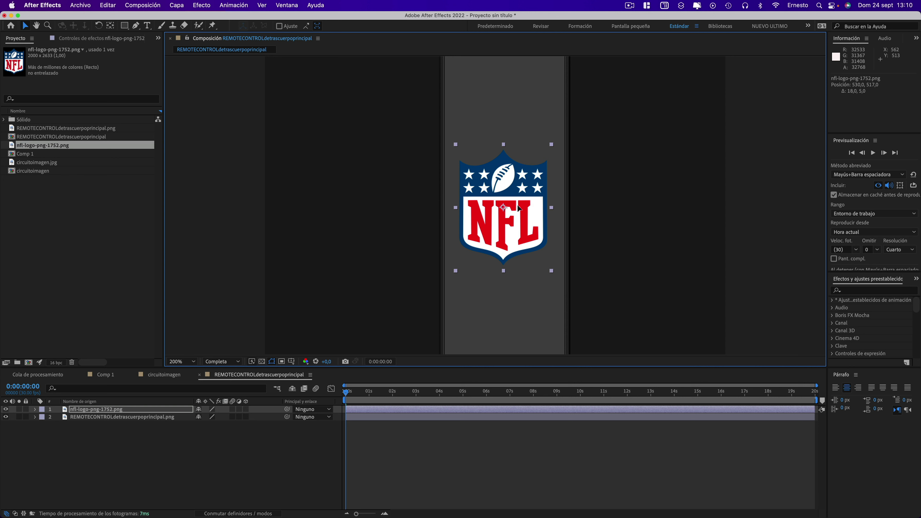
drag(553, 147, 558, 145)
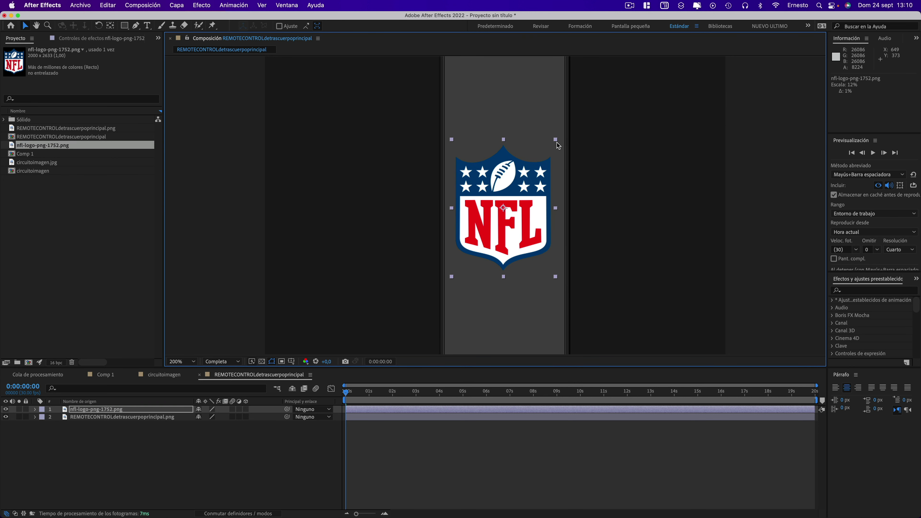
click(6, 417)
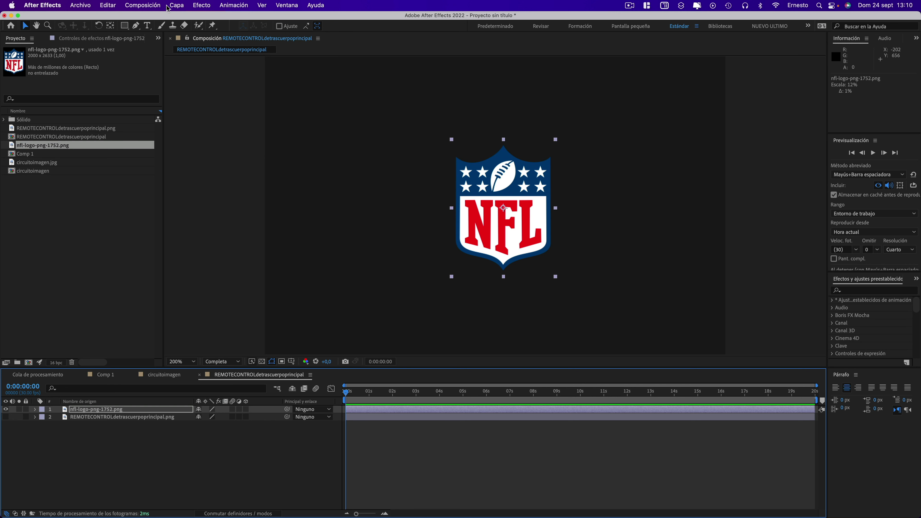
Create a new white 1024×1024 solid layer
click(175, 6)
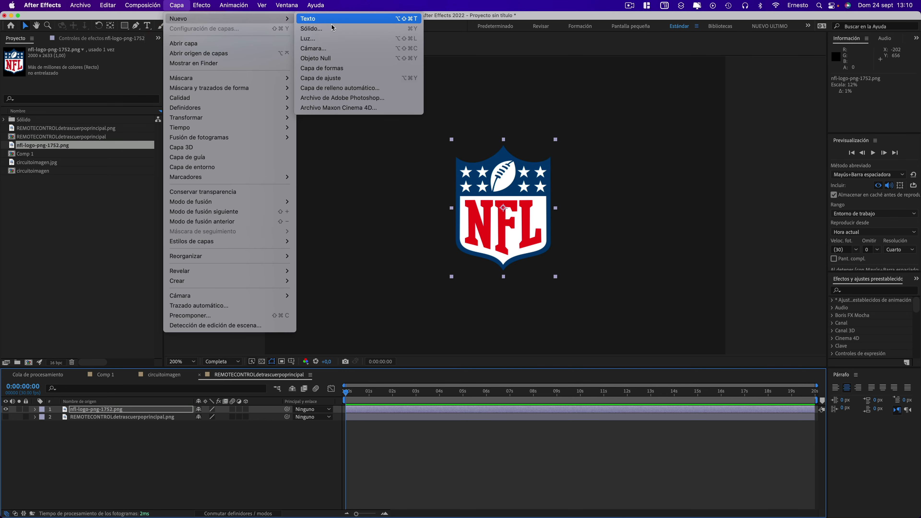
click(325, 28)
click(129, 197)
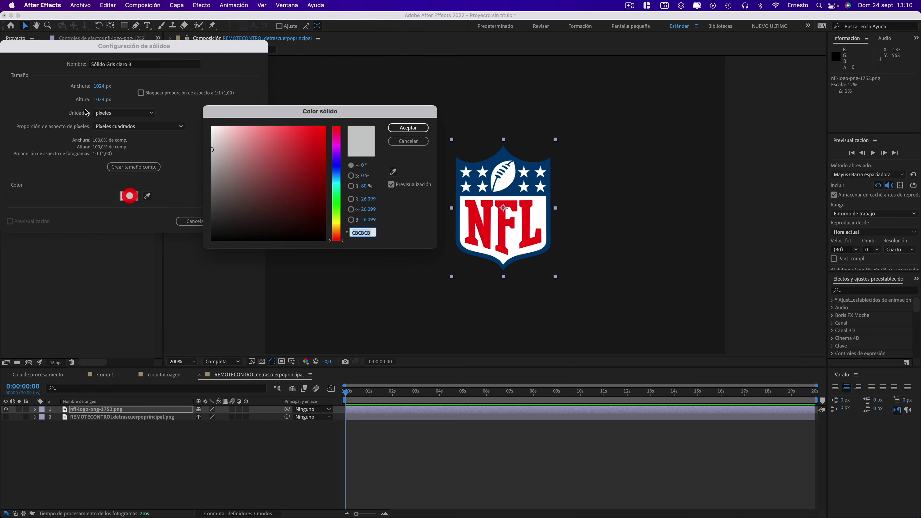
drag(214, 131, 196, 116)
click(408, 127)
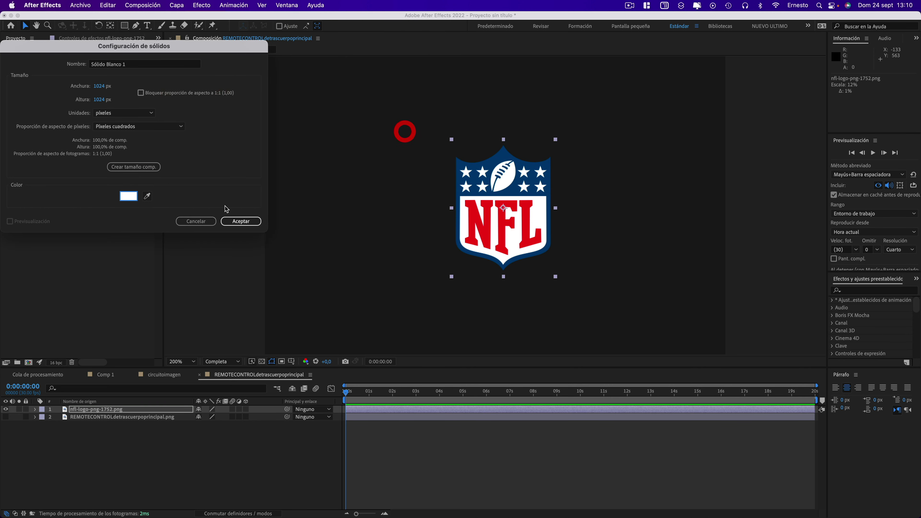
click(242, 222)
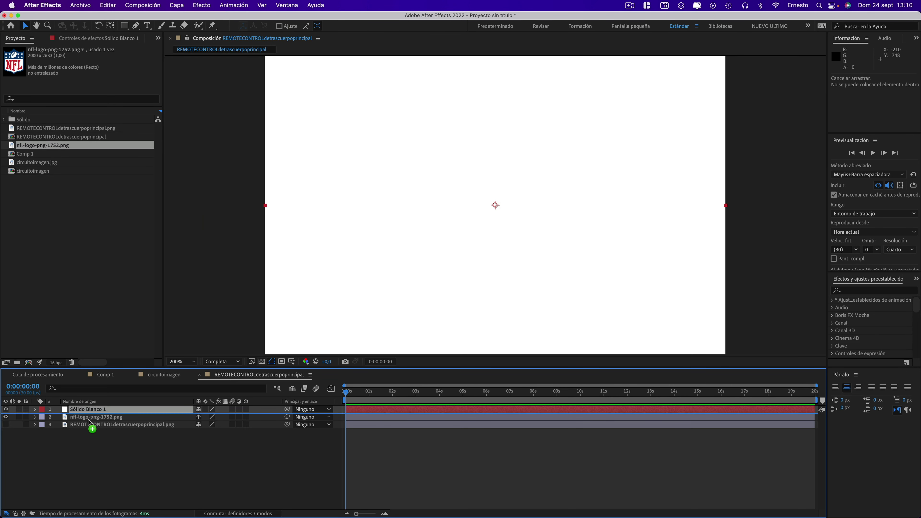
Move the white solid beneath the logo, view at 100%, and return to Comp 1
drag(87, 410, 91, 433)
key(slash)
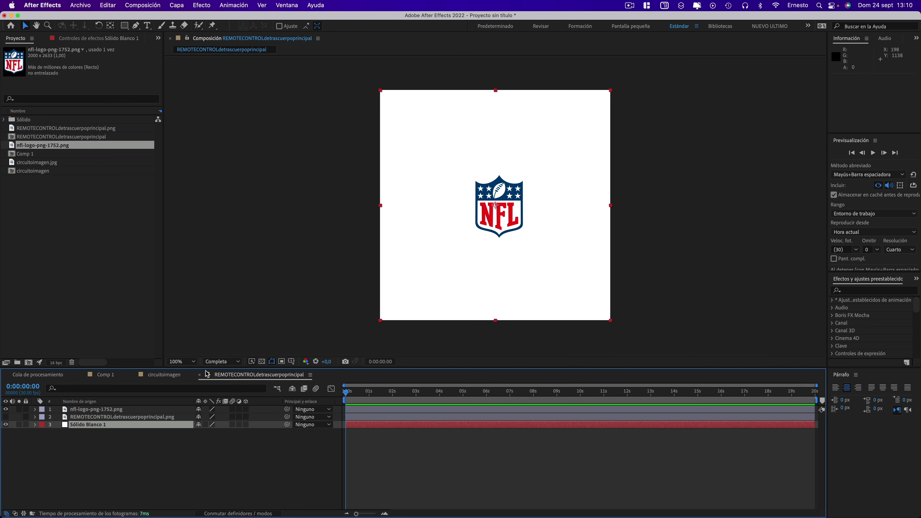
click(105, 376)
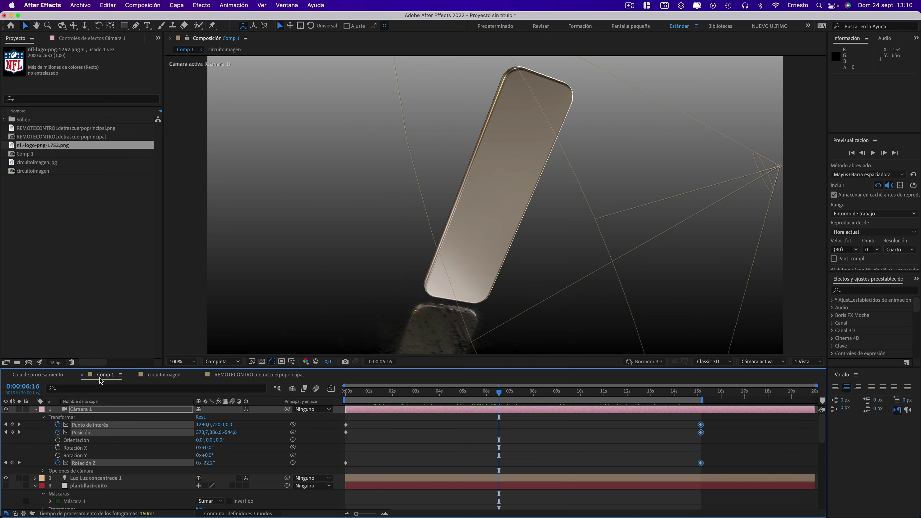
Add the REMOTECONTROLdetrascuerpoprincipal composition to Comp 1 under Cámara 1 and hide it
scroll(68, 482, down, 2)
click(36, 463)
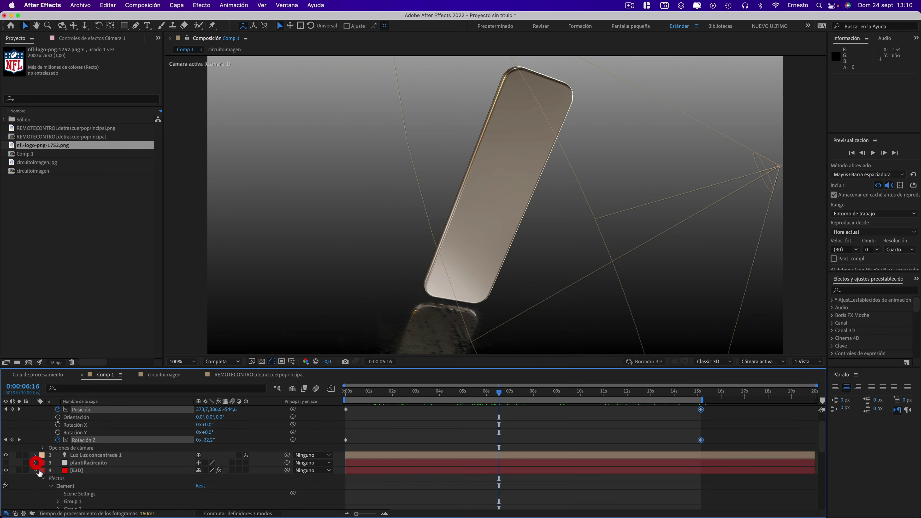
click(36, 470)
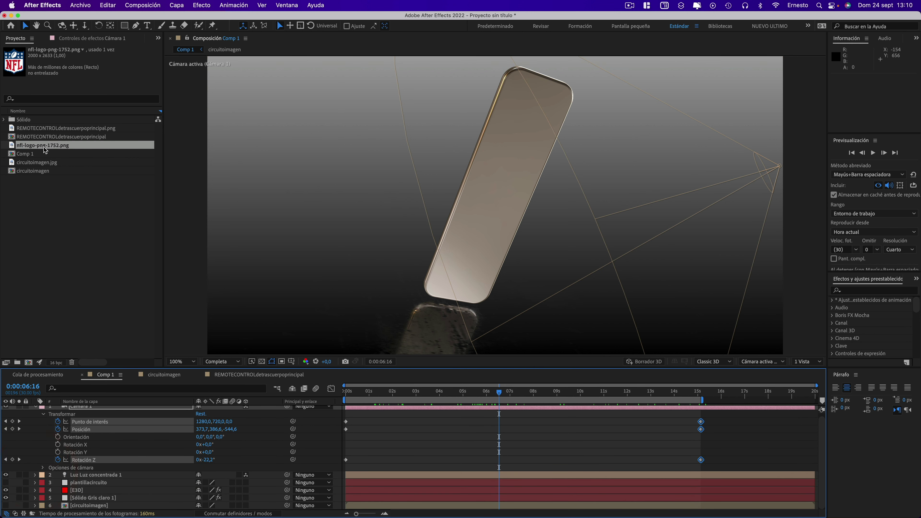
click(45, 138)
mouse_move(46, 138)
mouse_down()
mouse_move(108, 456)
mouse_move(100, 474)
mouse_up()
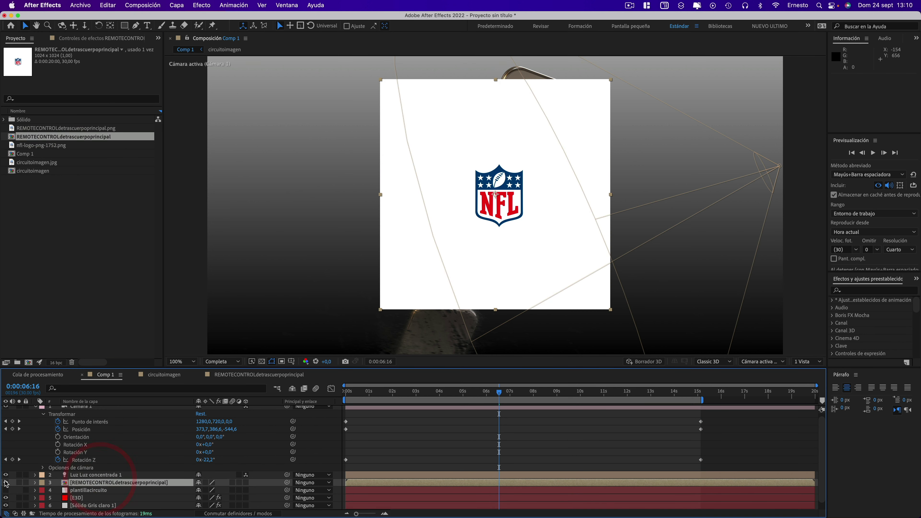
click(6, 483)
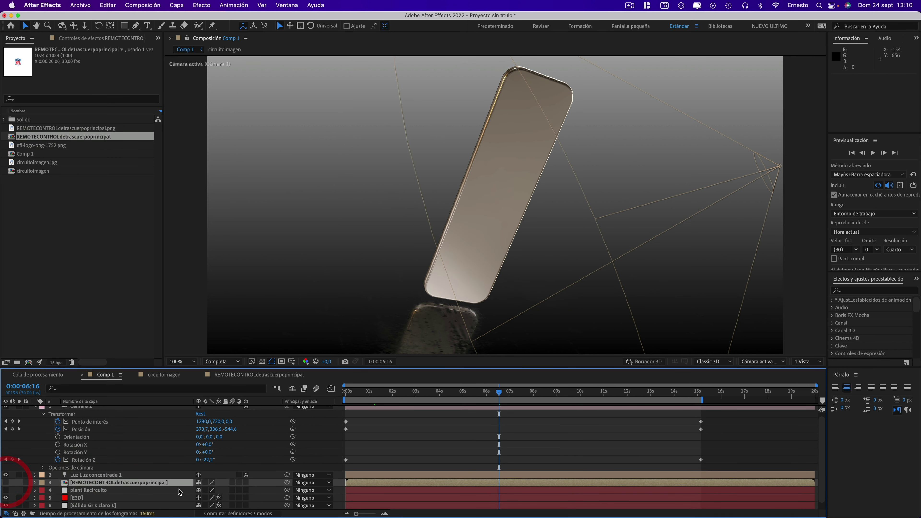
Set E3D's Custom Texture Maps Layer 2 to the REMOTECONTROLdetrascuerpoprincipal composition
click(77, 498)
click(92, 39)
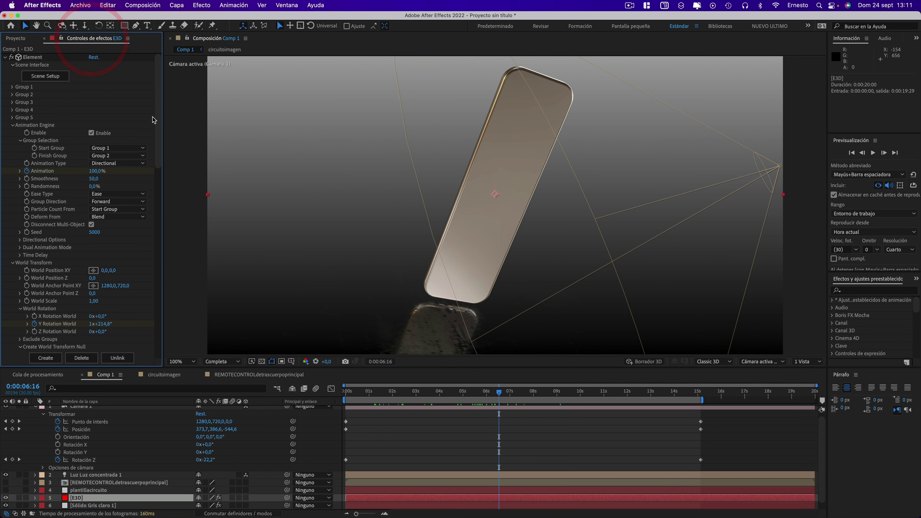
scroll(154, 145, down, 5)
scroll(155, 169, down, 5)
scroll(153, 193, down, 5)
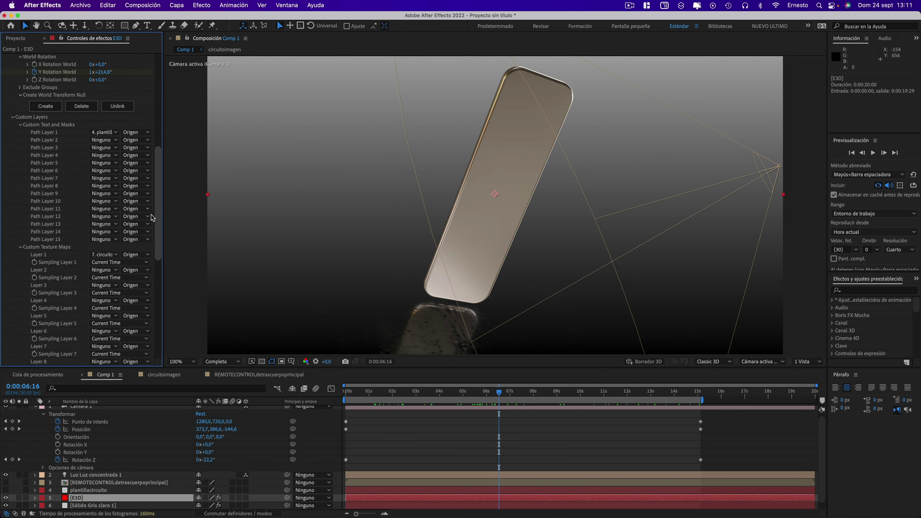
click(152, 218)
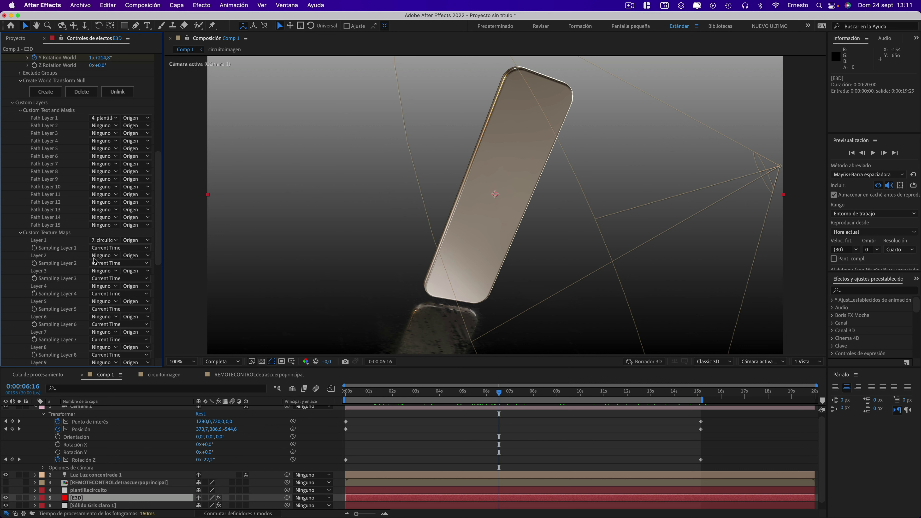
click(105, 256)
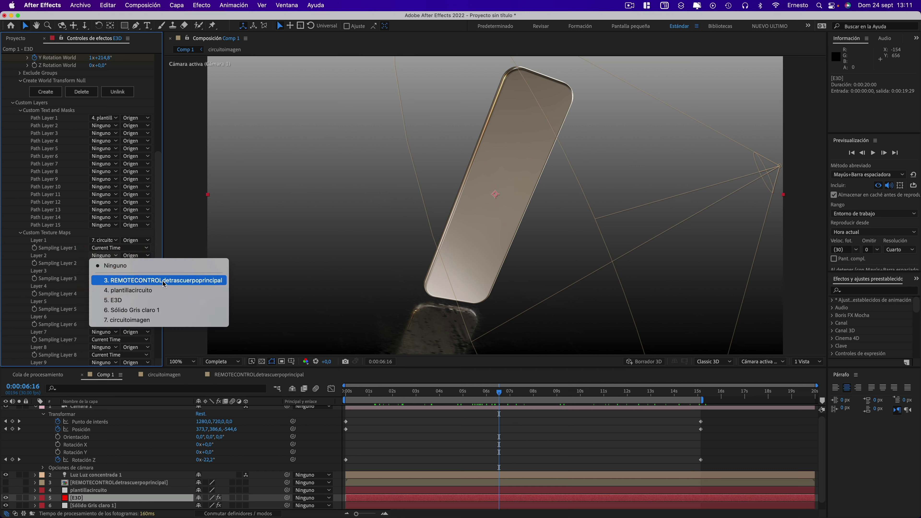
click(170, 283)
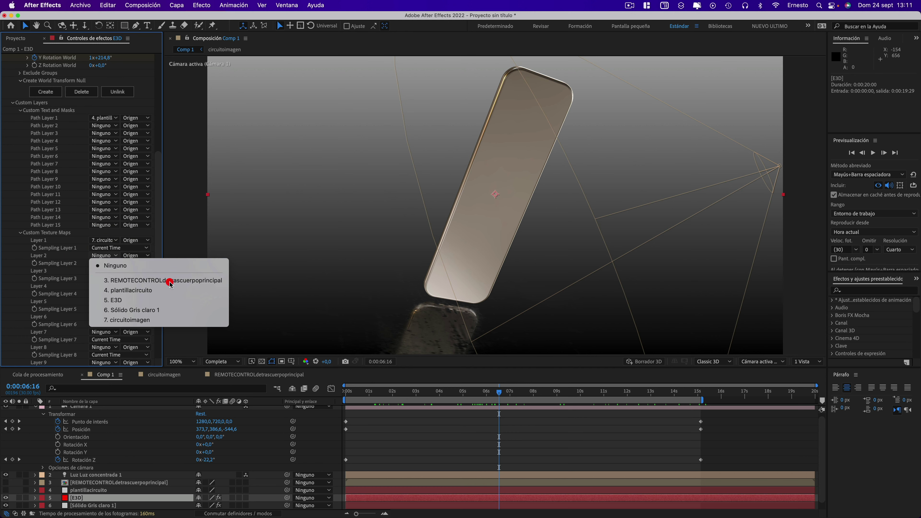
drag(160, 272, 159, 82)
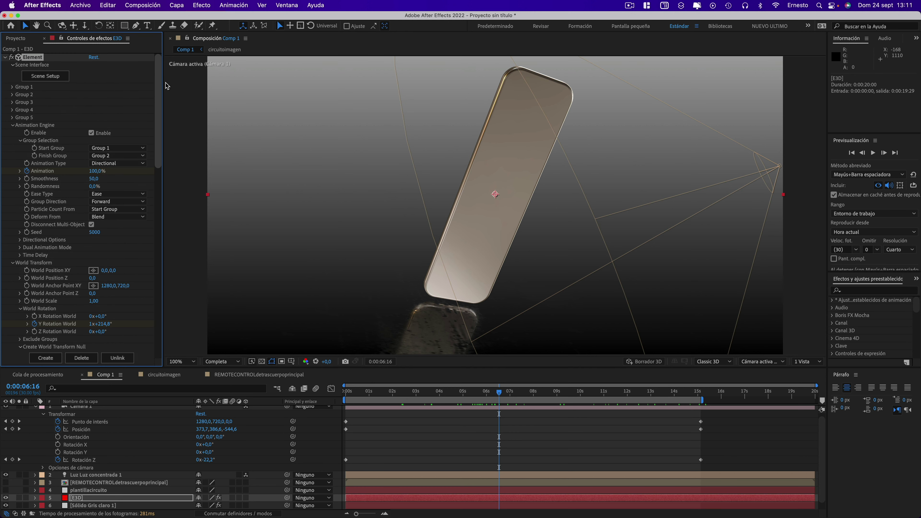
In Scene Setup, give Metal_Diffused a Custom Layer 2 diffuse texture and near-white F4F4F4 colour
click(49, 76)
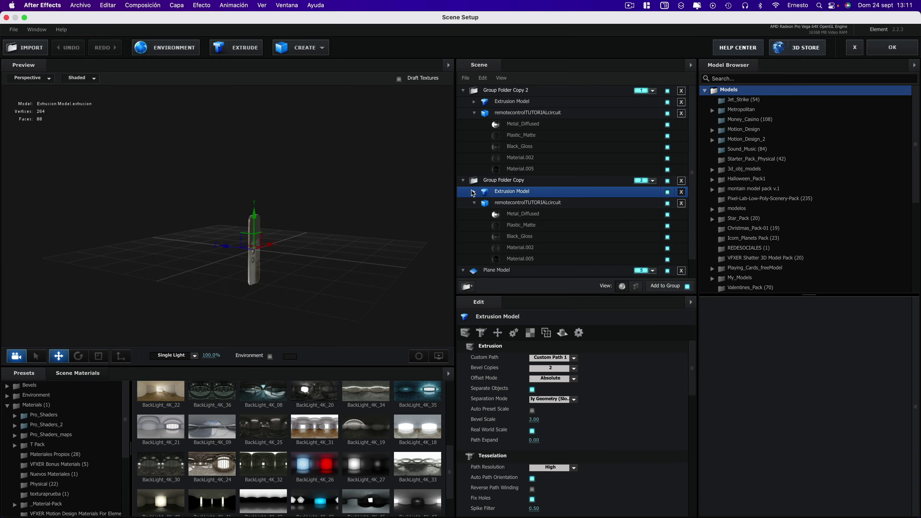
click(525, 215)
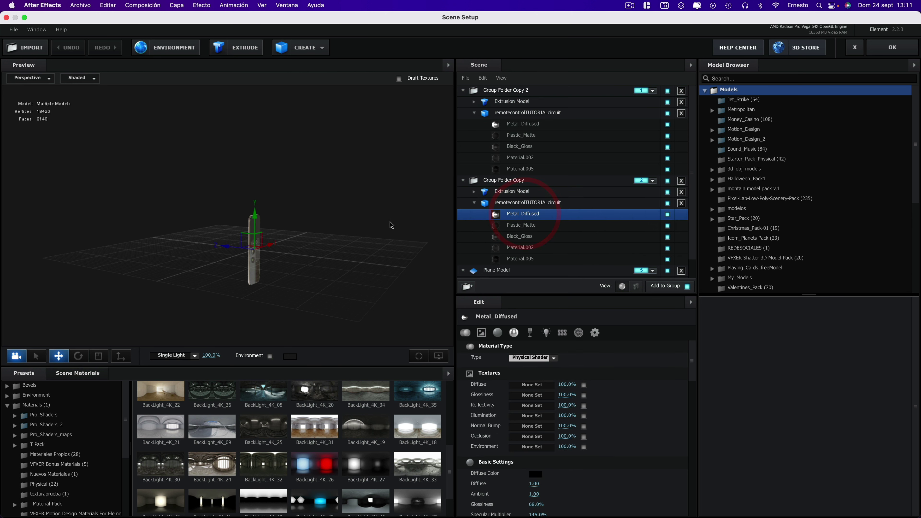
mouse_move(411, 233)
mouse_down()
mouse_move(357, 234)
mouse_move(405, 221)
mouse_up()
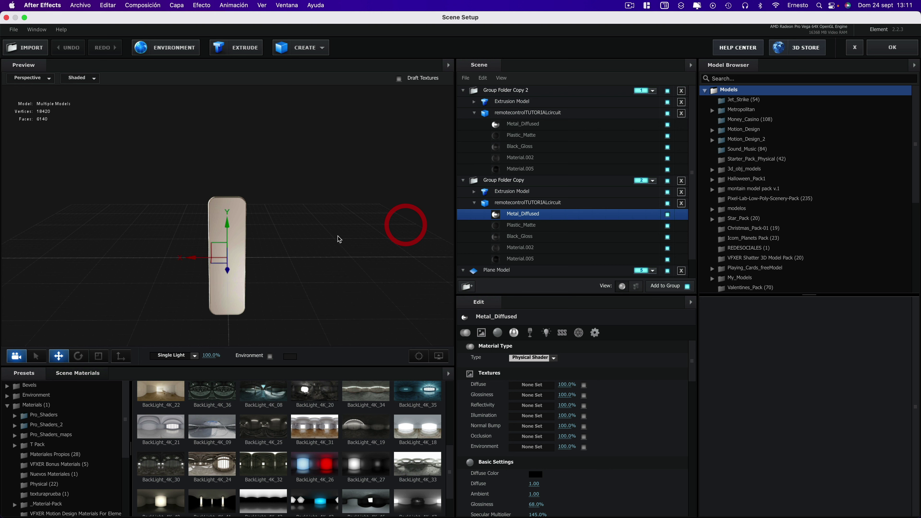
click(533, 390)
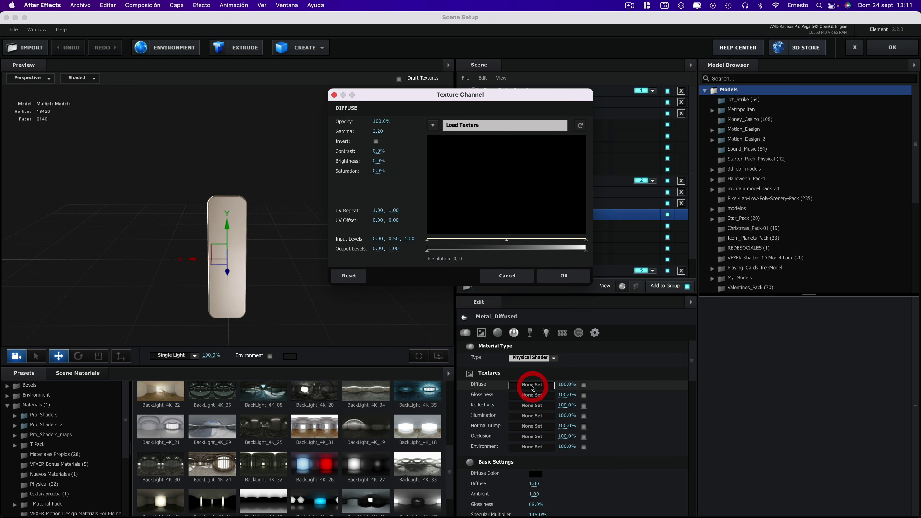
click(433, 125)
click(468, 150)
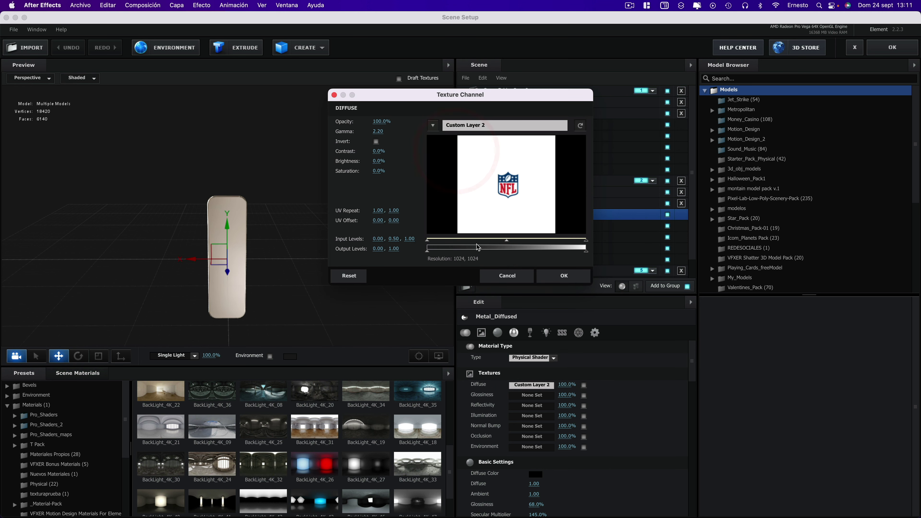
click(561, 276)
click(535, 473)
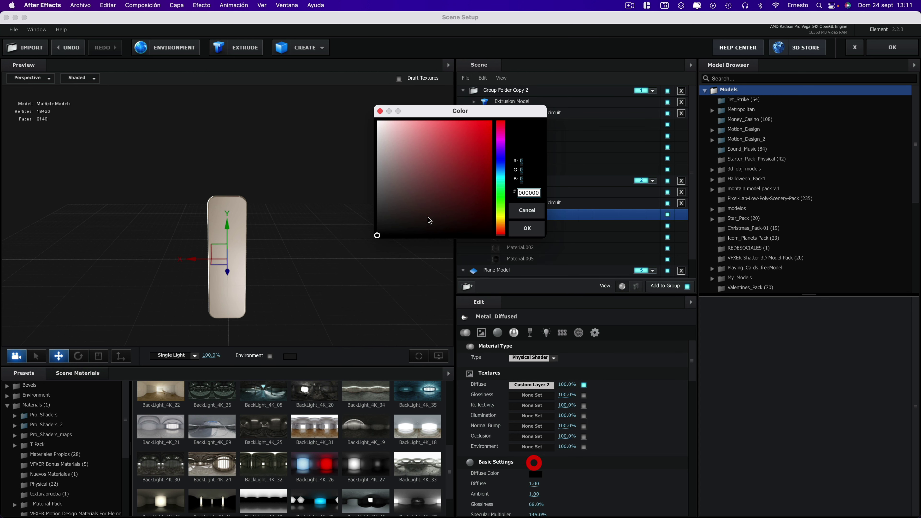
drag(391, 157, 378, 125)
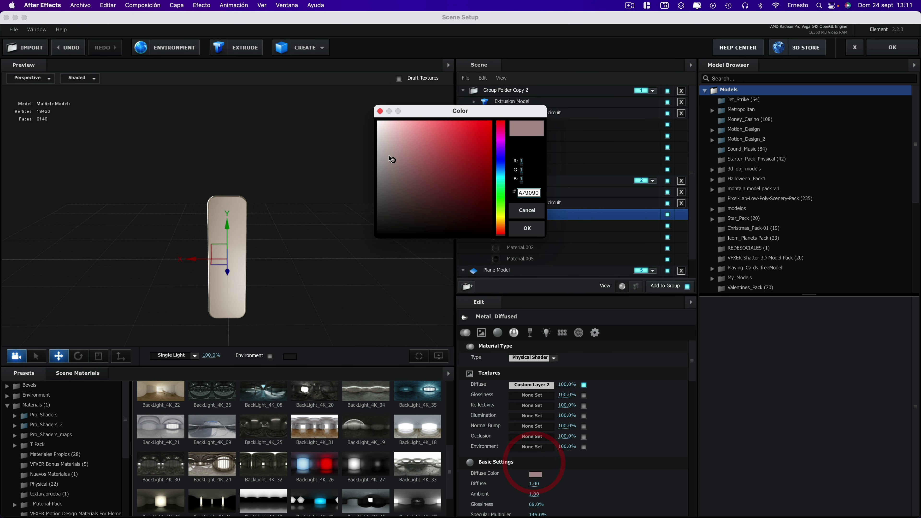
click(528, 232)
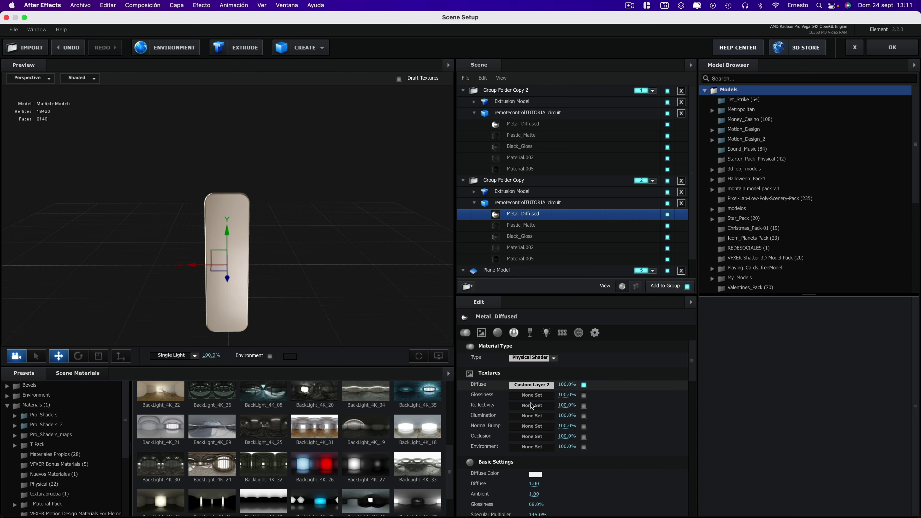
Copy the Custom Layer 2 diffuse texture into Metal_Diffused's reflectivity map
scroll(544, 428, down, 4)
scroll(544, 428, down, 1)
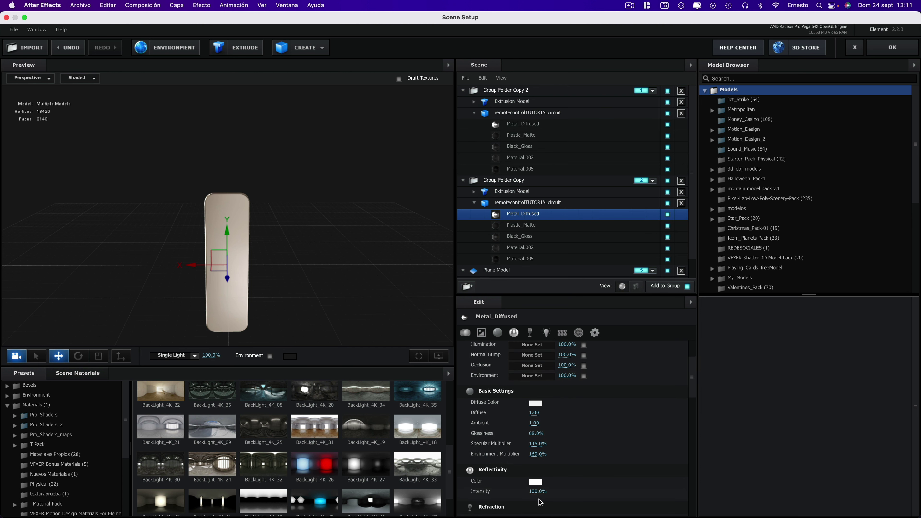
drag(537, 491, 480, 486)
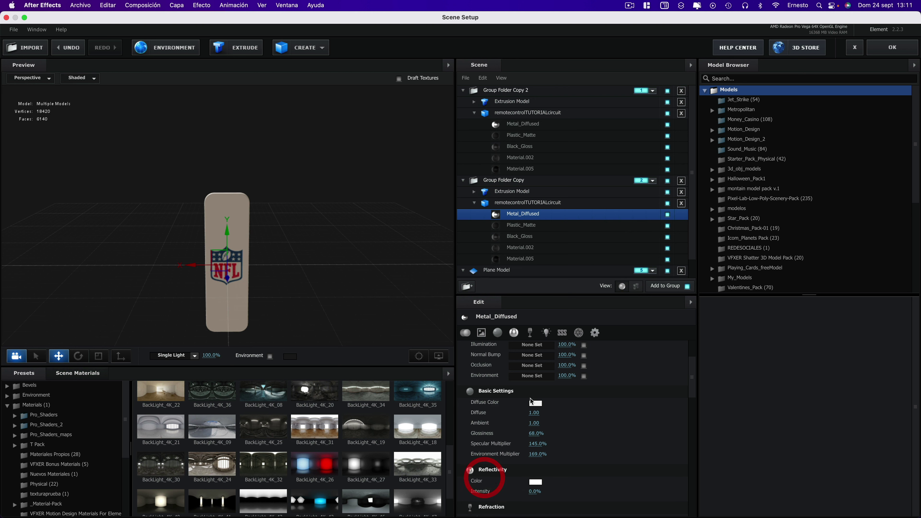
scroll(526, 417, up, 4)
click(543, 381)
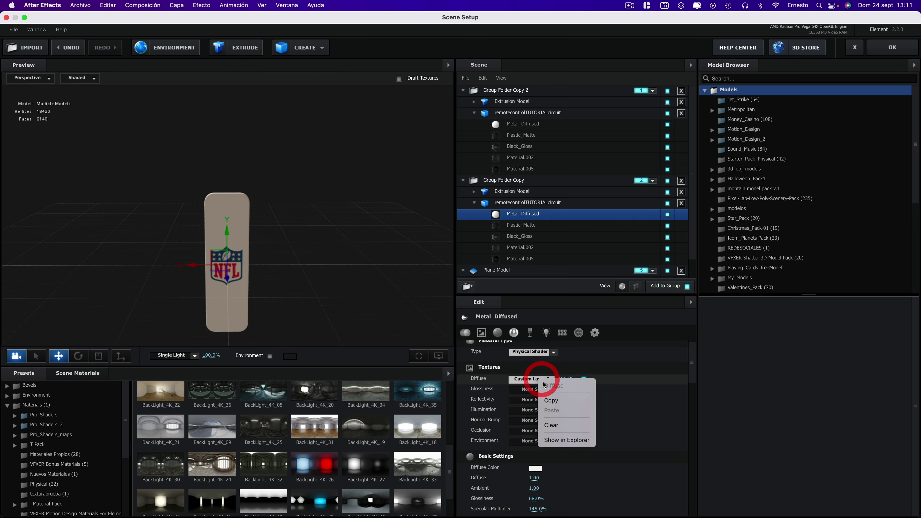
click(549, 400)
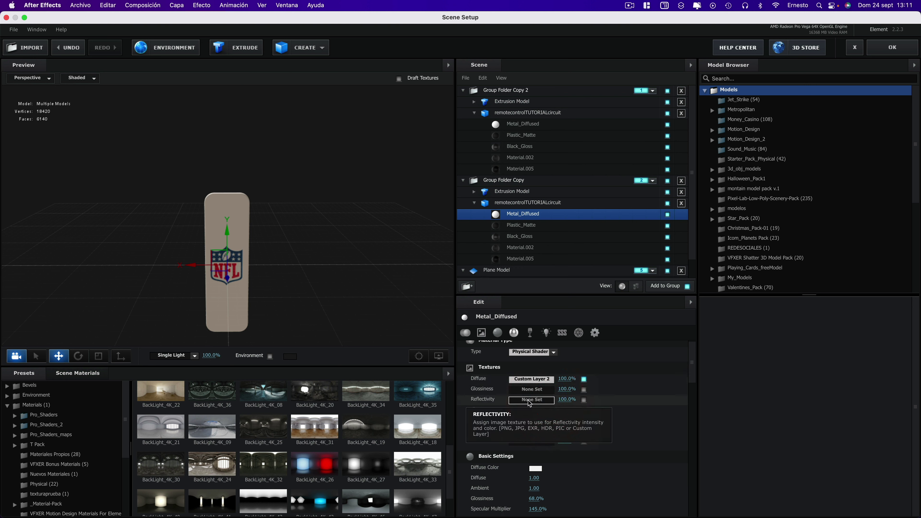
click(530, 400)
click(534, 424)
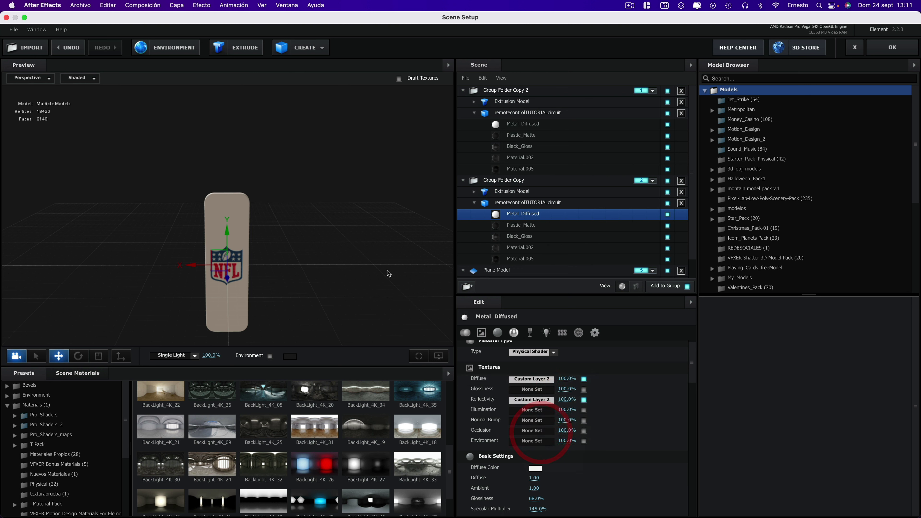
Raise Metal_Diffused reflectivity intensity to 100% and orbit the preview to check the finish
scroll(567, 462, down, 2)
scroll(564, 464, down, 2)
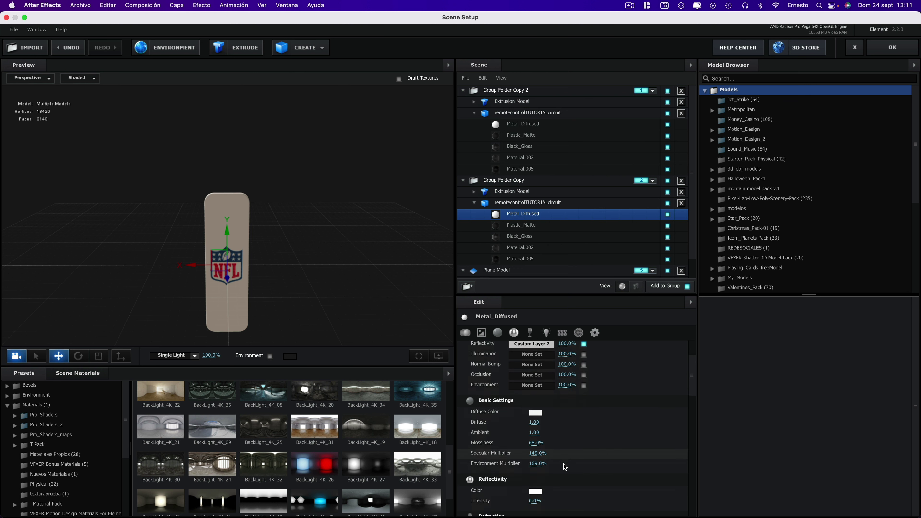
scroll(564, 467, down, 1)
drag(536, 487, 568, 488)
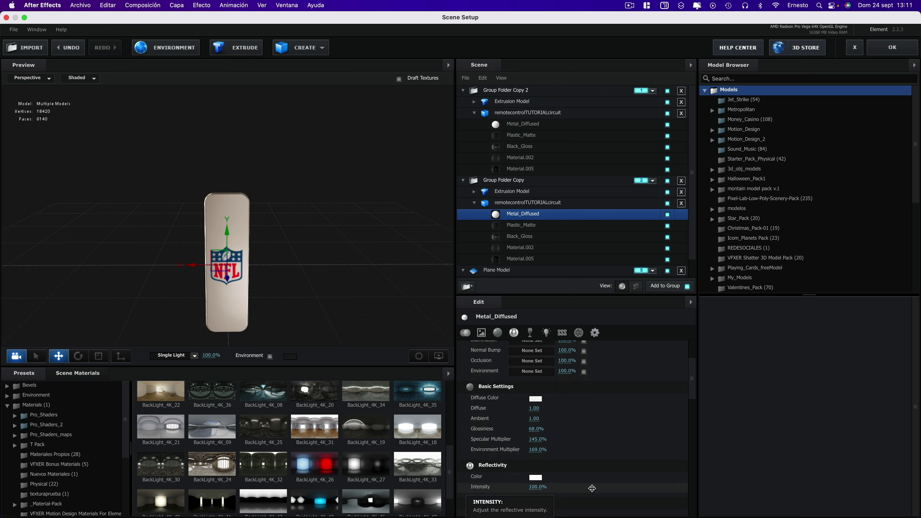
scroll(572, 453, up, 2)
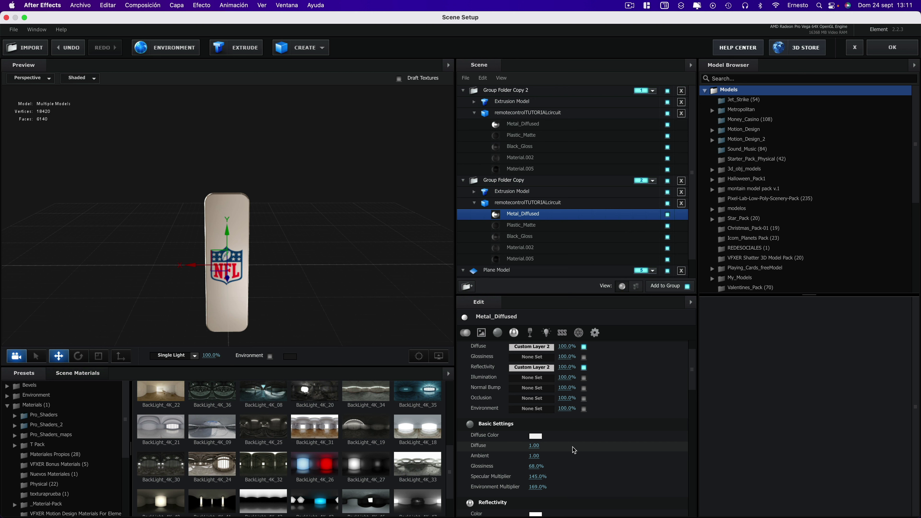
mouse_move(350, 248)
mouse_down()
mouse_move(328, 267)
mouse_move(340, 227)
mouse_up()
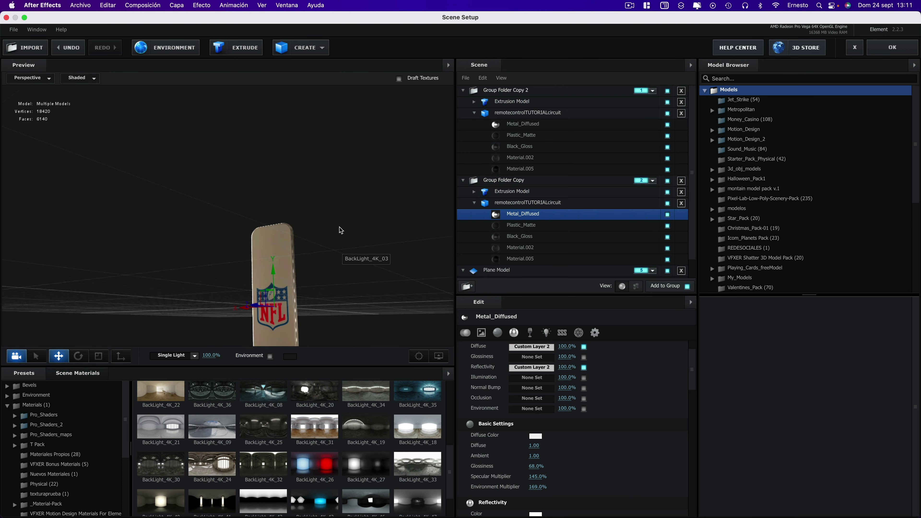
mouse_move(340, 230)
mouse_down()
mouse_move(359, 278)
mouse_move(319, 320)
mouse_up()
Apply the Scene Setup changes and scrub between the exploded and assembled NFL remote
click(891, 48)
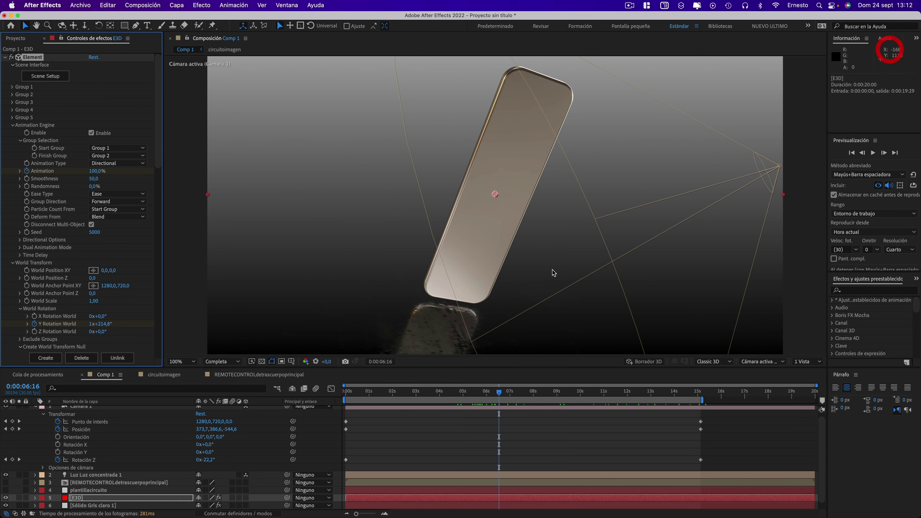
mouse_move(487, 395)
mouse_down()
mouse_move(402, 391)
mouse_move(436, 394)
mouse_up()
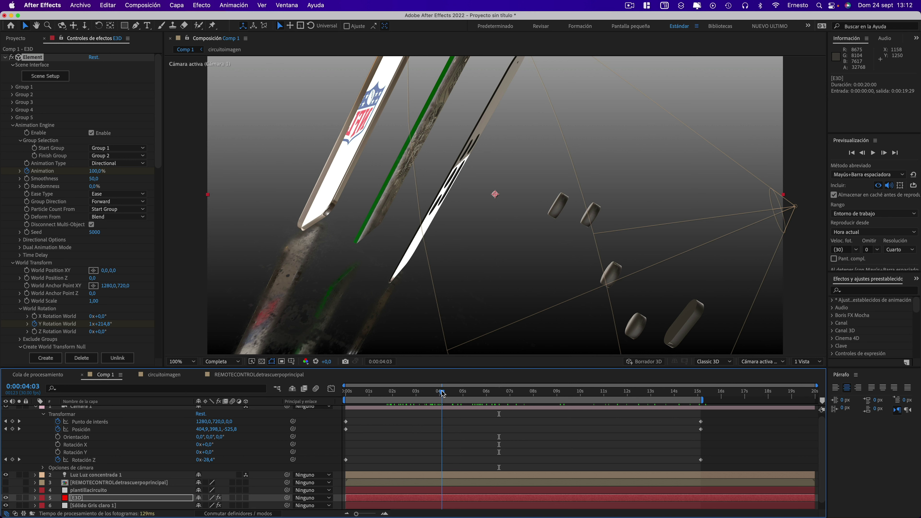
drag(457, 394, 527, 392)
click(630, 8)
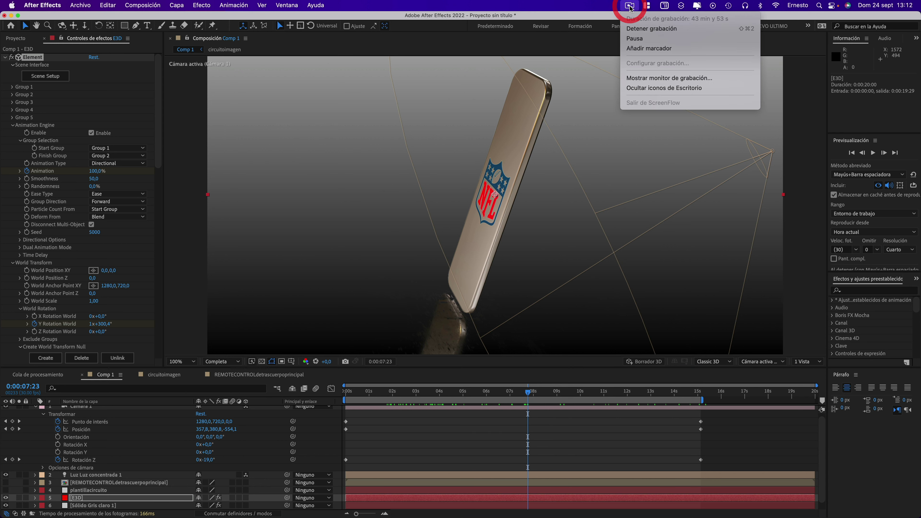
click(630, 8)
mouse_move(561, 394)
mouse_down()
mouse_move(696, 396)
mouse_move(558, 392)
mouse_up()
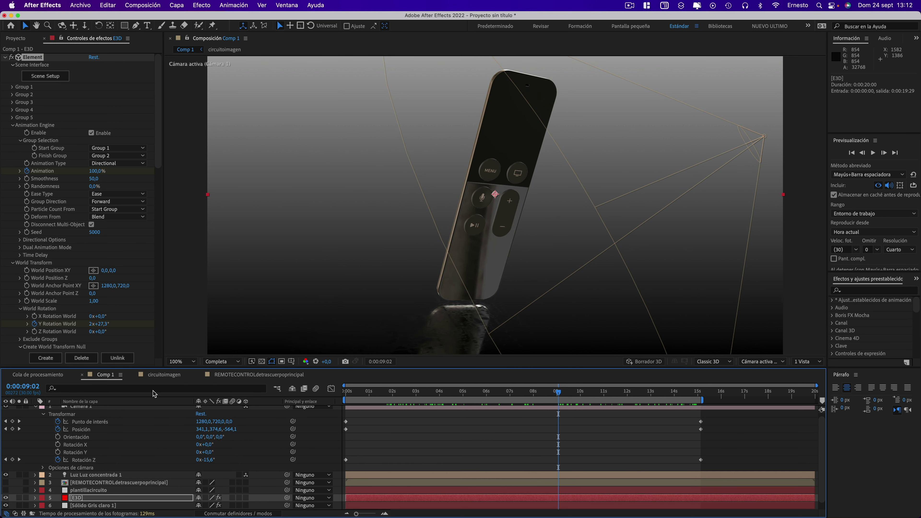
Show the Proyecto panel and scrub the remote's spin back toward the exploded state
click(14, 39)
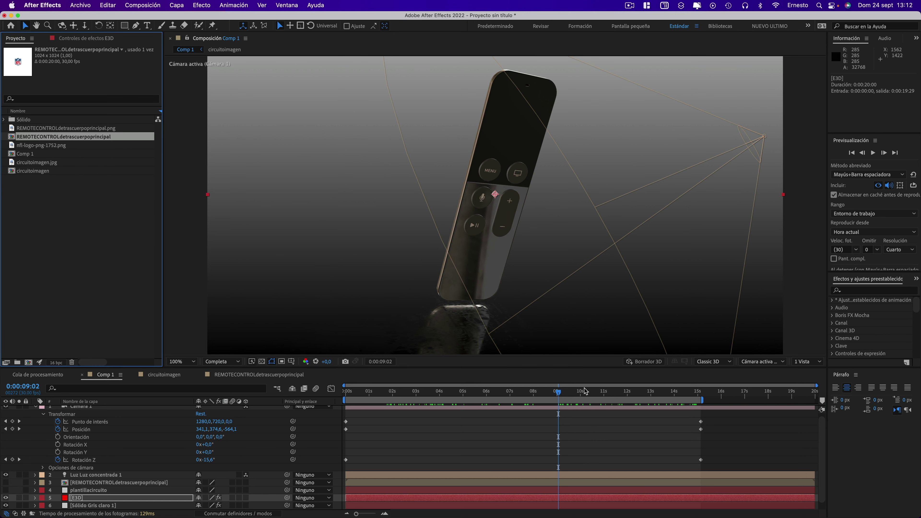
mouse_move(586, 392)
mouse_down()
mouse_move(599, 391)
mouse_move(555, 387)
mouse_up()
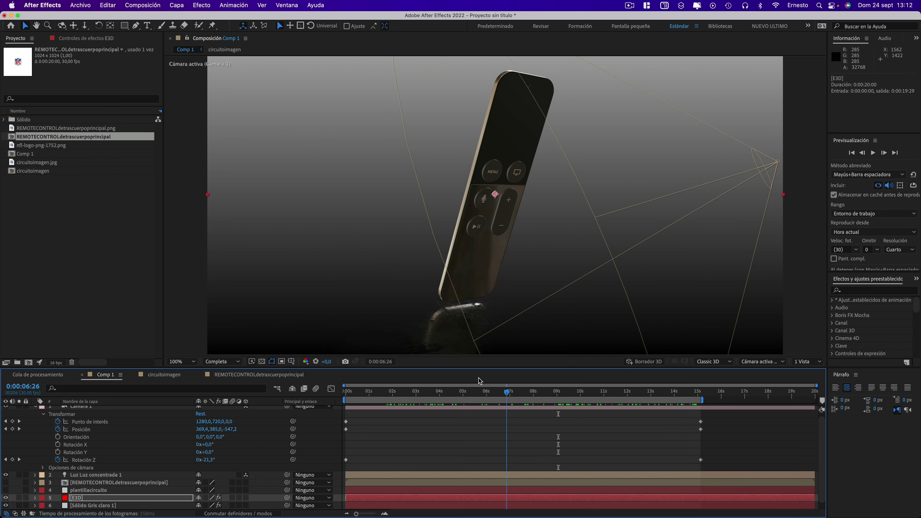
mouse_move(554, 387)
mouse_down()
mouse_move(338, 374)
mouse_move(463, 379)
mouse_move(434, 377)
mouse_up()
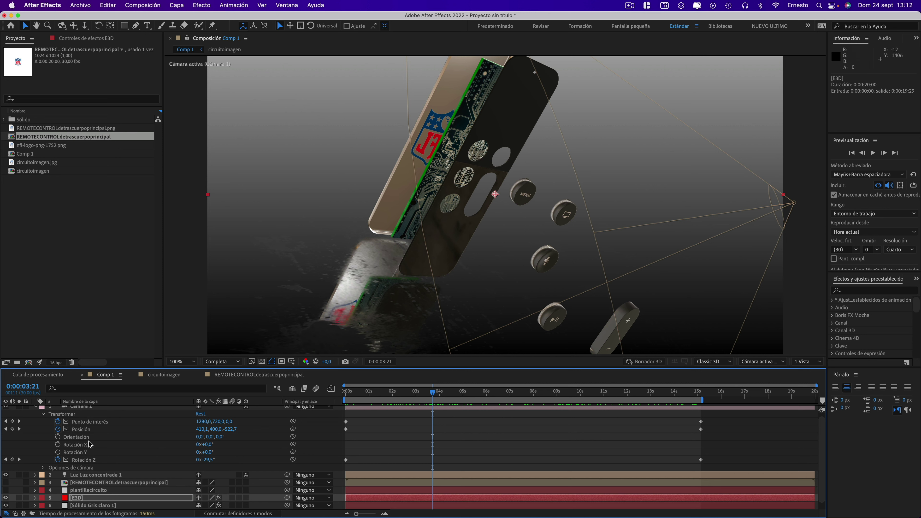
scroll(90, 445, up, 1)
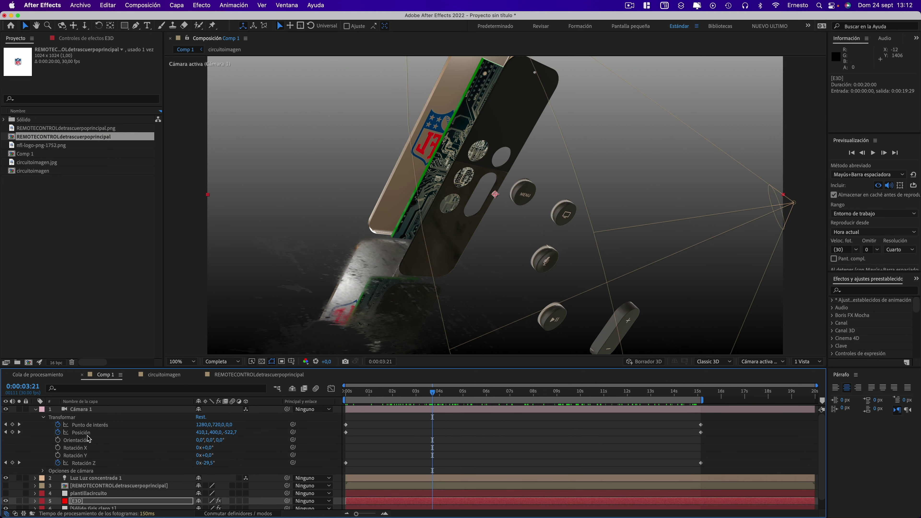
Turn on Cámara 1's Profundidad de campo and view the scene from Superior
click(43, 471)
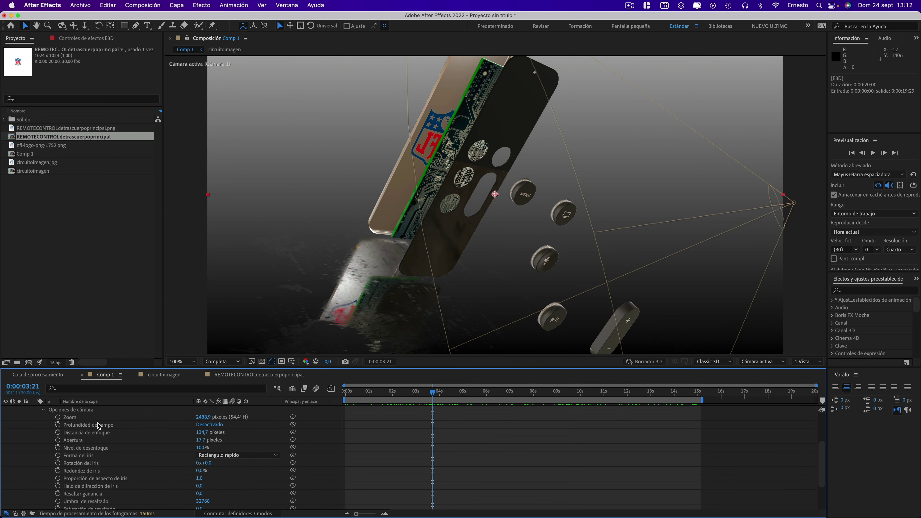
click(205, 425)
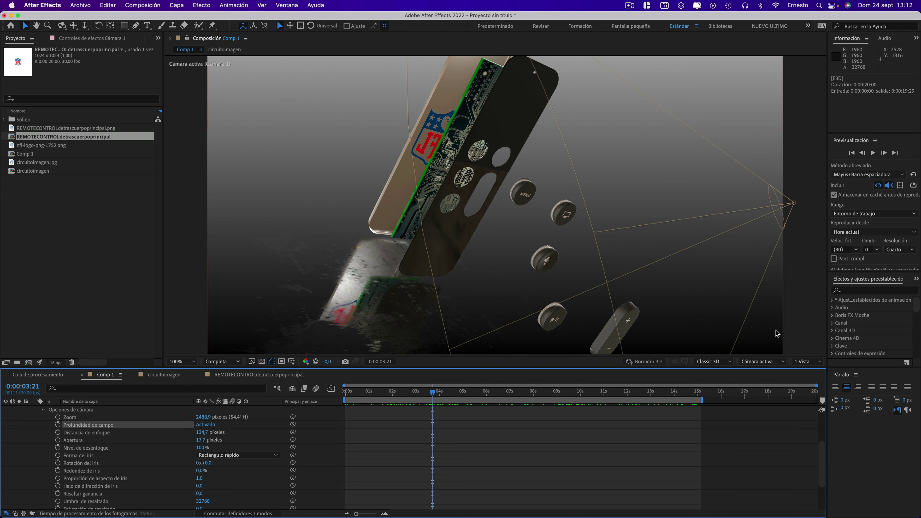
click(766, 363)
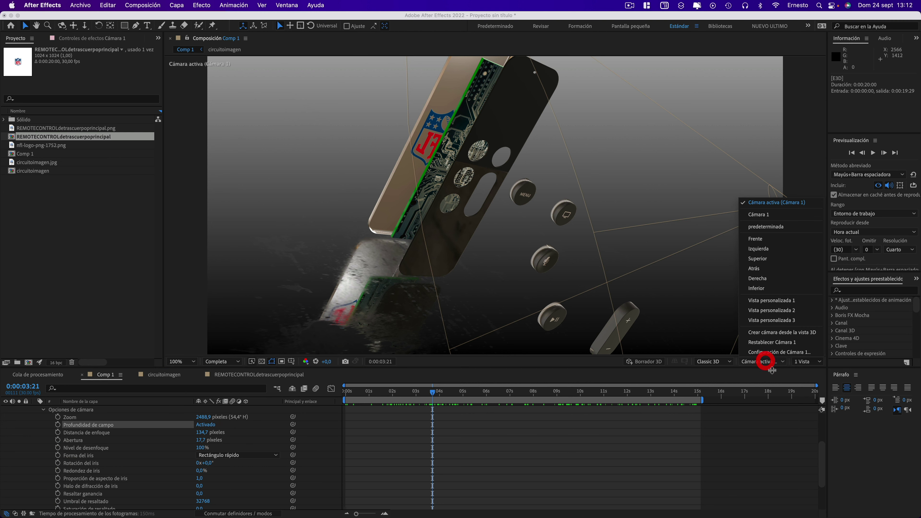
click(755, 261)
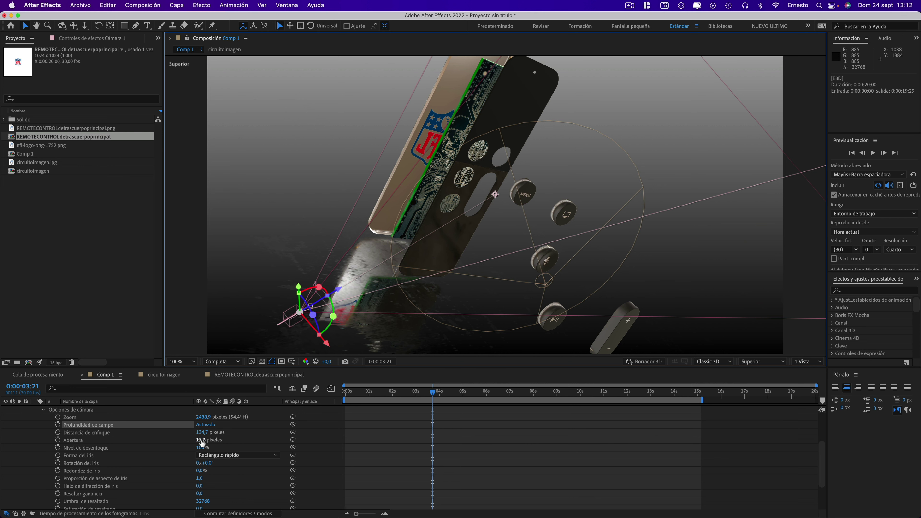
Raise Distancia de enfoque to 1183,7 px and return the viewer to Vista personalizada 1
mouse_move(211, 437)
mouse_down()
mouse_move(619, 411)
mouse_move(636, 399)
mouse_up()
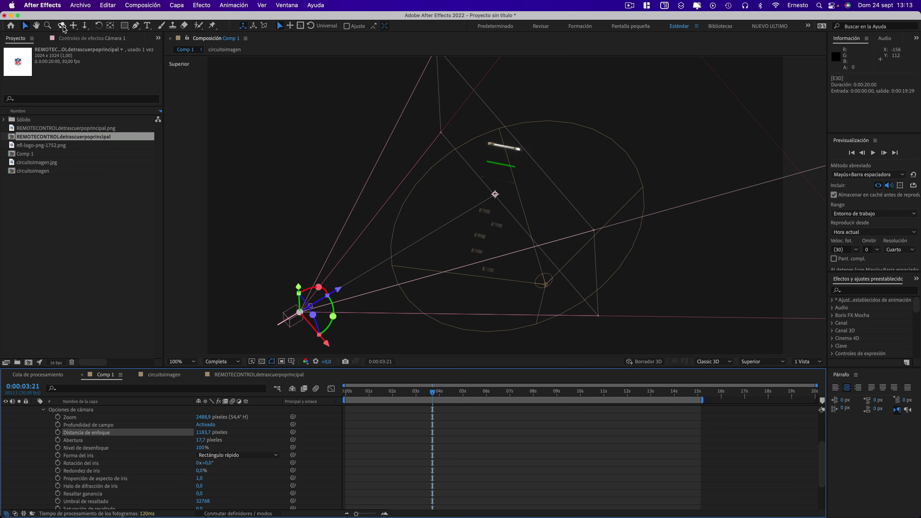
click(765, 362)
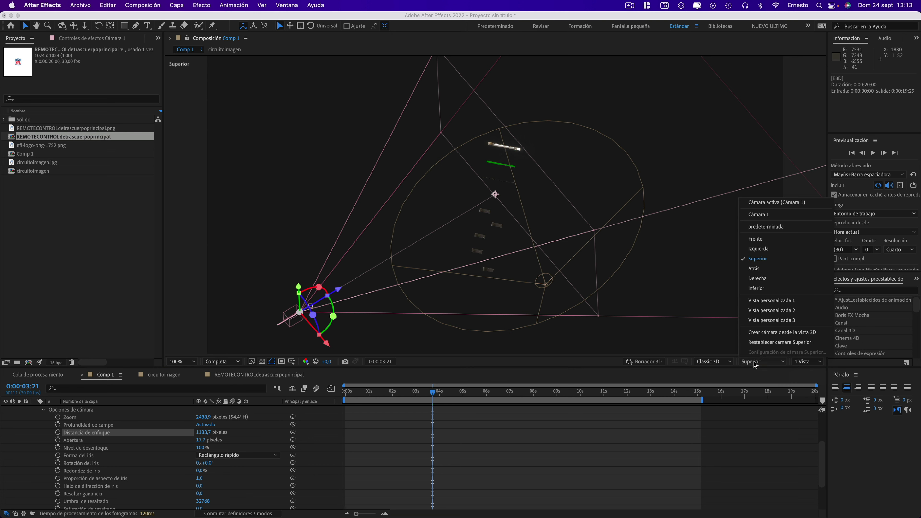
click(780, 307)
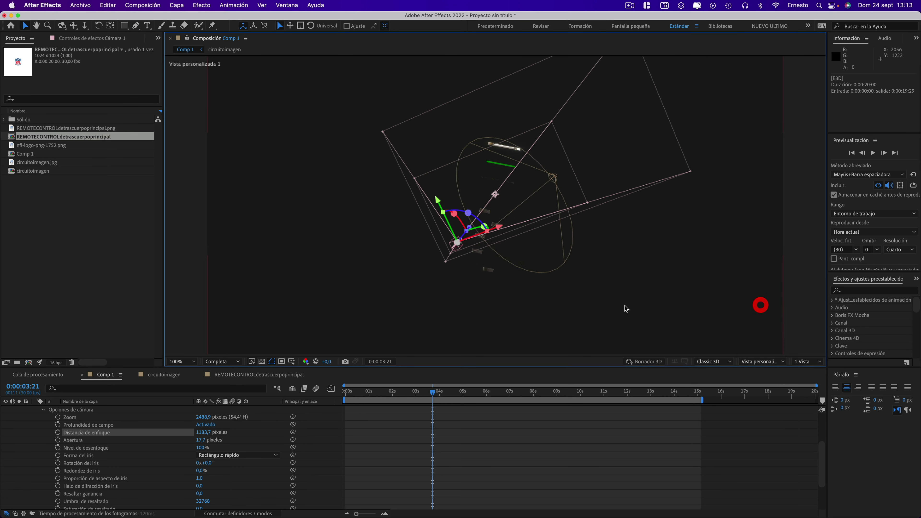
Orbit the custom view and add a Distancia de enfoque keyframe at 0 s
click(64, 29)
mouse_move(190, 58)
mouse_down()
mouse_move(584, 220)
mouse_move(549, 250)
mouse_move(550, 260)
mouse_up()
key(Home)
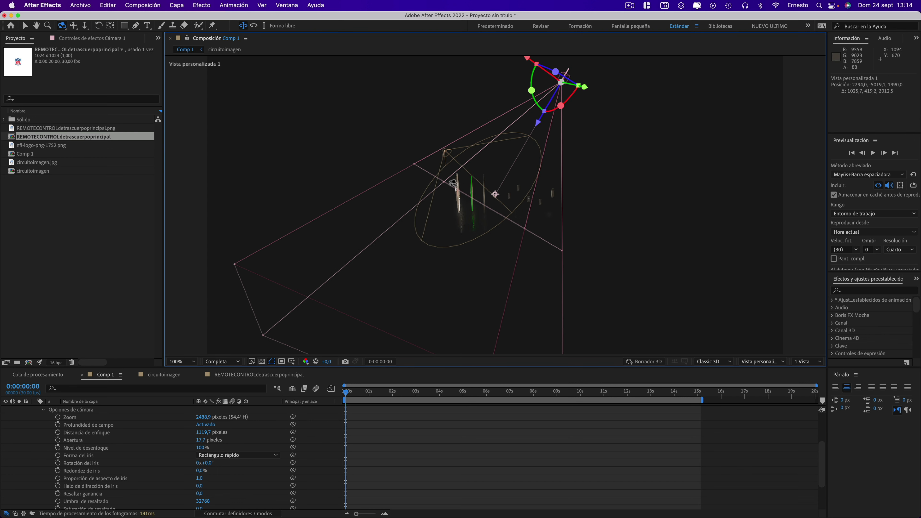
click(365, 391)
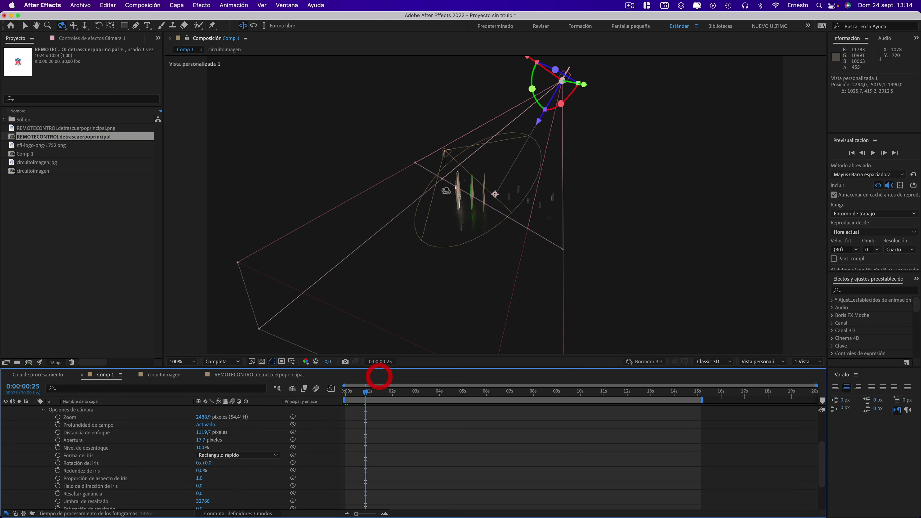
drag(368, 392, 336, 388)
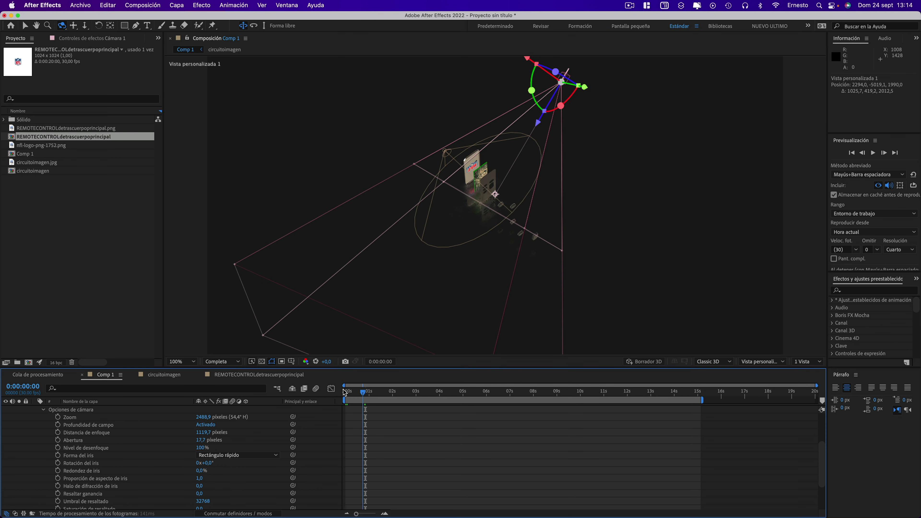
click(59, 432)
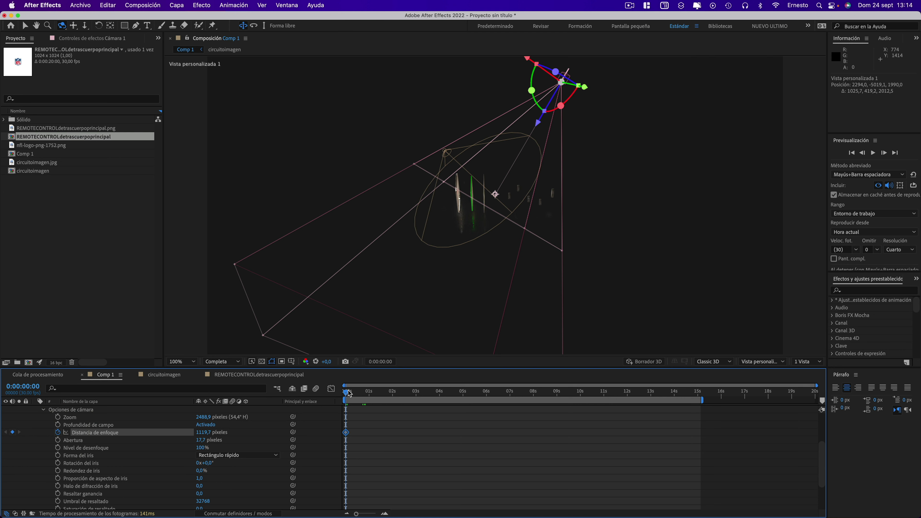
Keyframe focus distance lower at ~2 s, higher at ~3 s, and 1236,7 px later on
drag(349, 393, 400, 399)
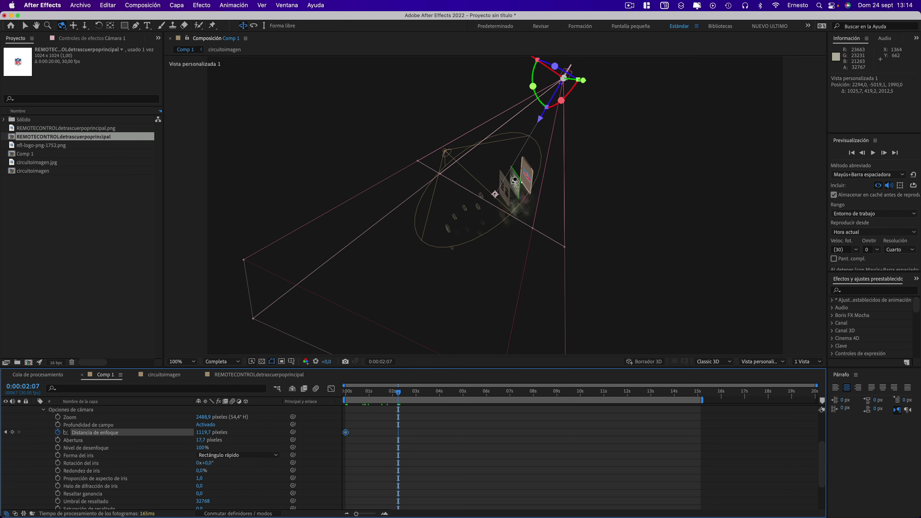
drag(206, 433, 106, 428)
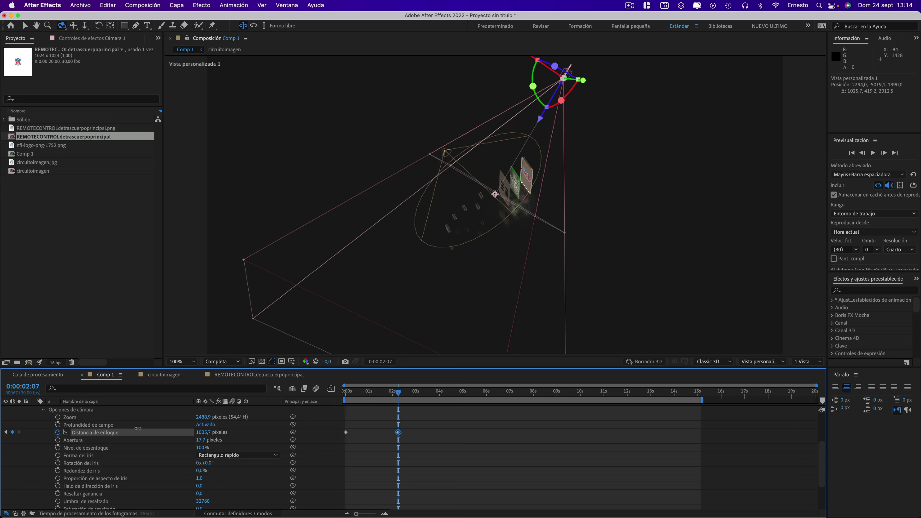
drag(398, 393, 430, 395)
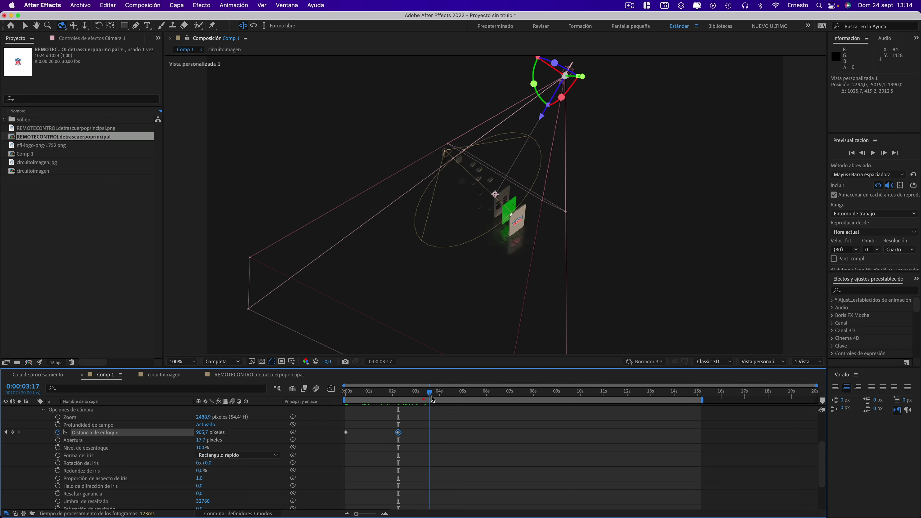
drag(201, 432, 298, 445)
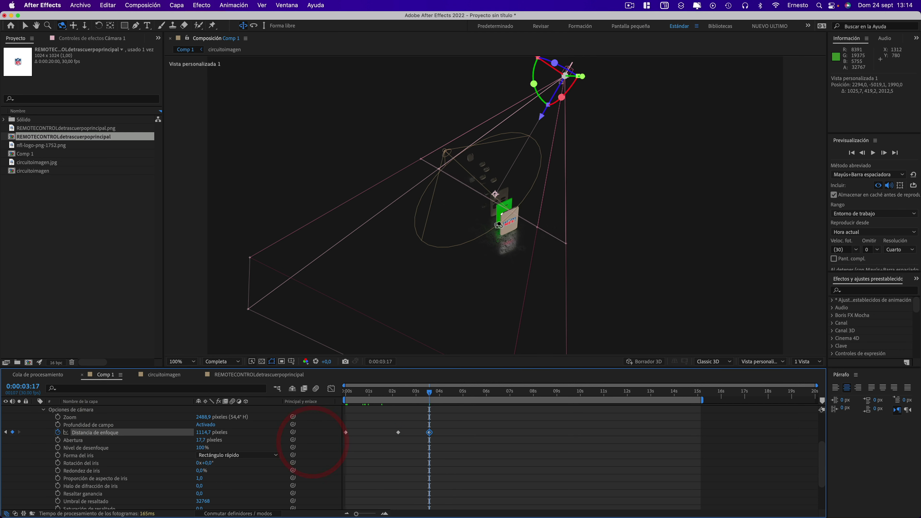
drag(429, 396, 702, 412)
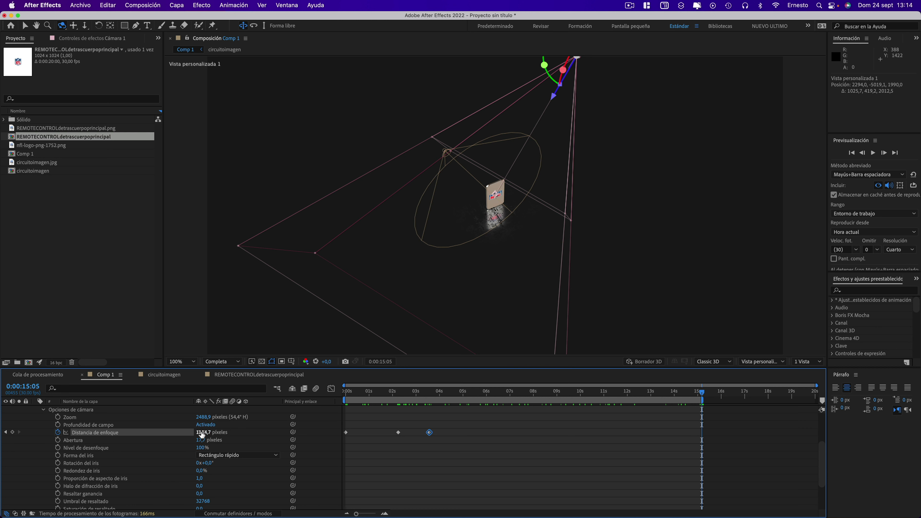
drag(204, 432, 264, 439)
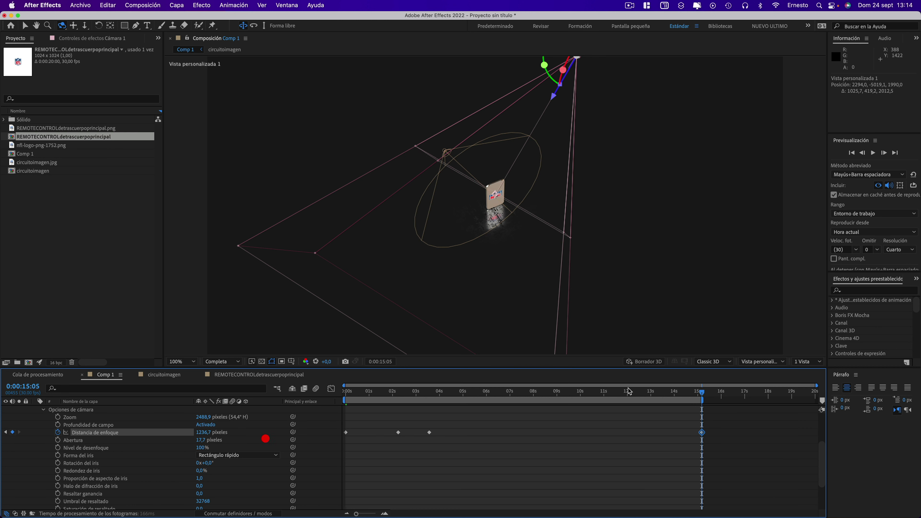
drag(704, 396, 345, 386)
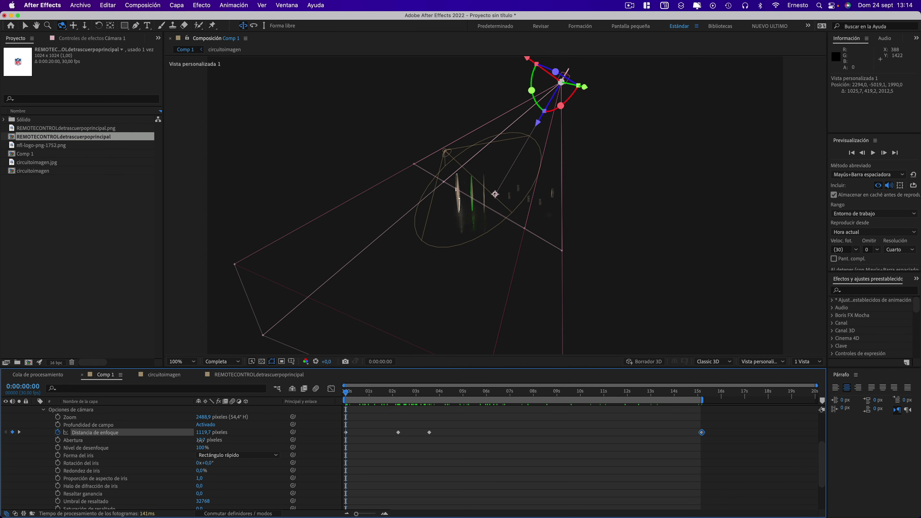
Lower Abertura to 59,7 px and deselect the focus distance keyframe
drag(200, 440, 230, 442)
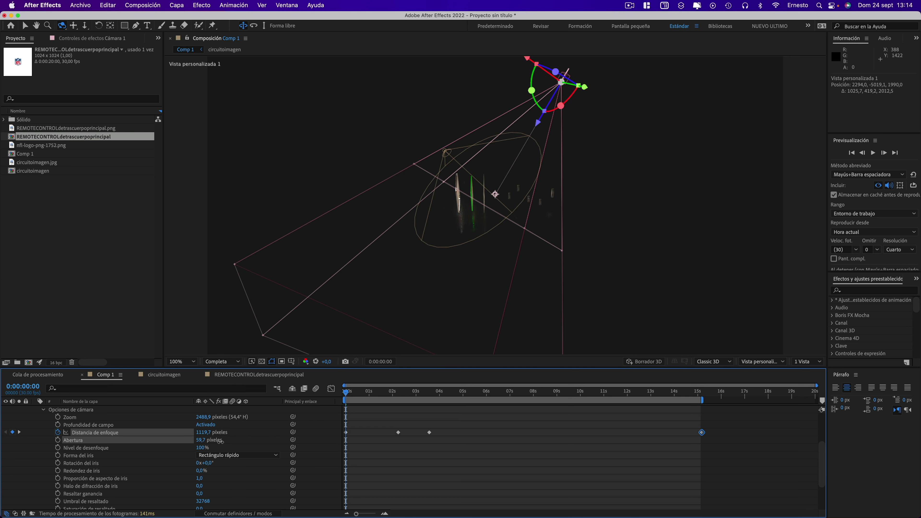
click(220, 441)
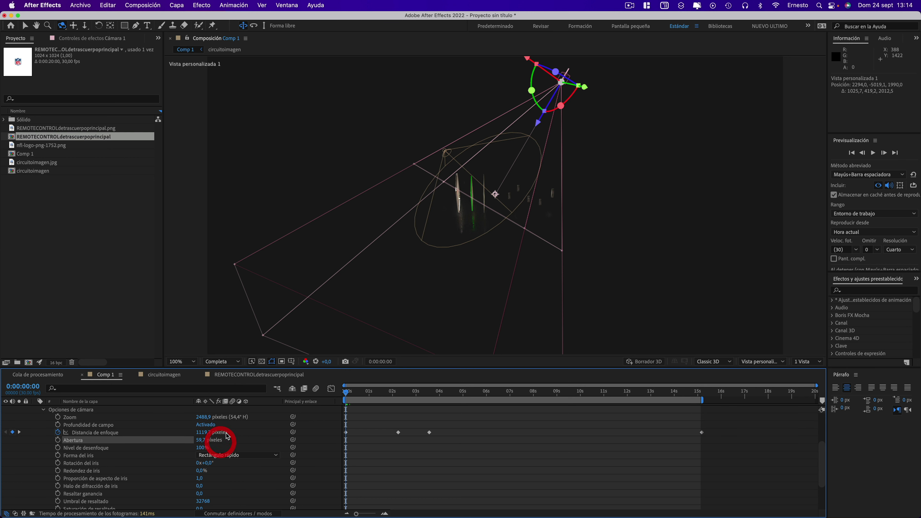
click(753, 363)
View through Cámara activa and preview the focus keyframes near 1 s, 2:07 and 3:20
click(758, 205)
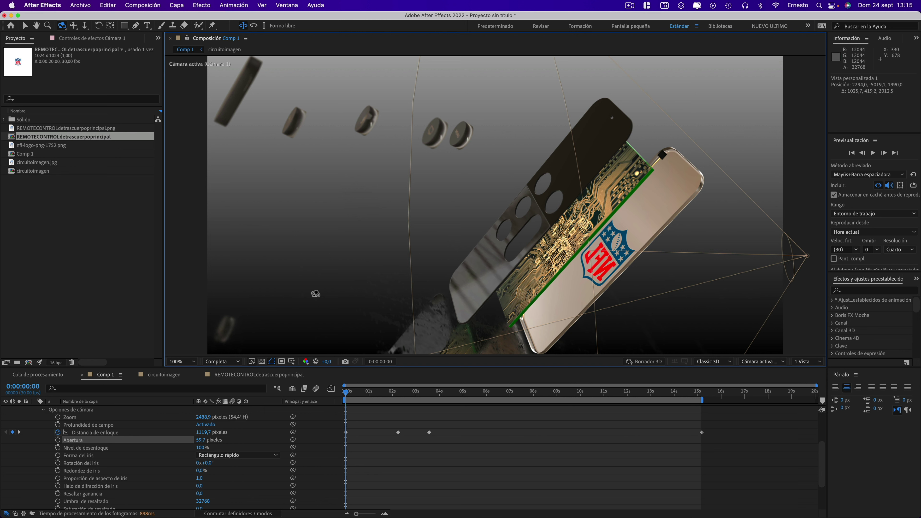
drag(345, 397, 365, 397)
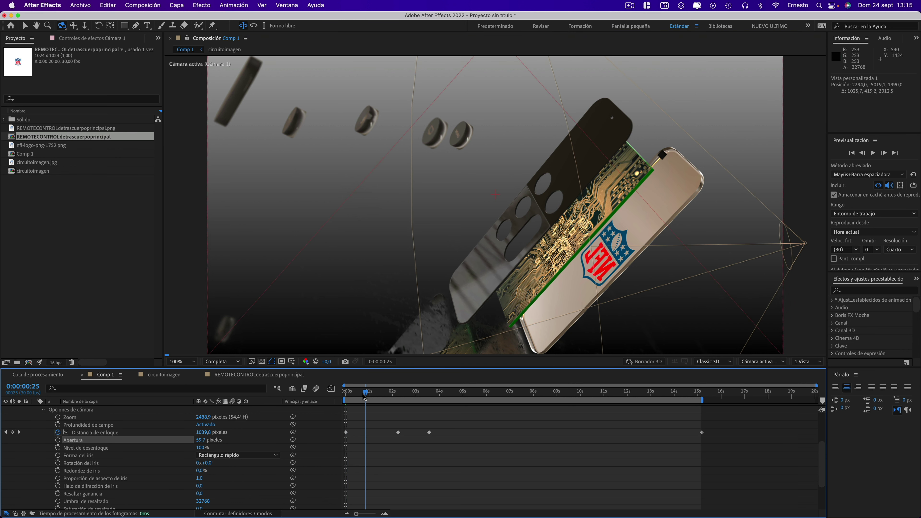
drag(652, 211, 604, 186)
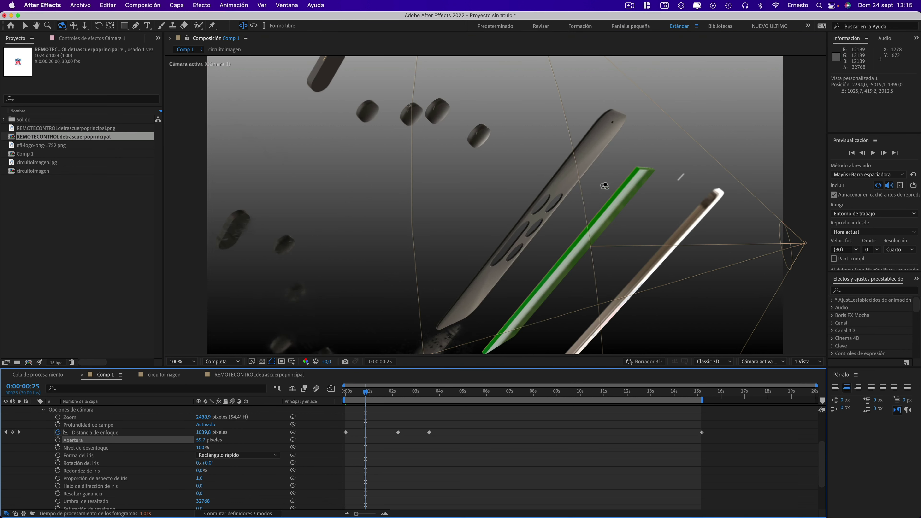
click(400, 397)
drag(401, 399, 436, 401)
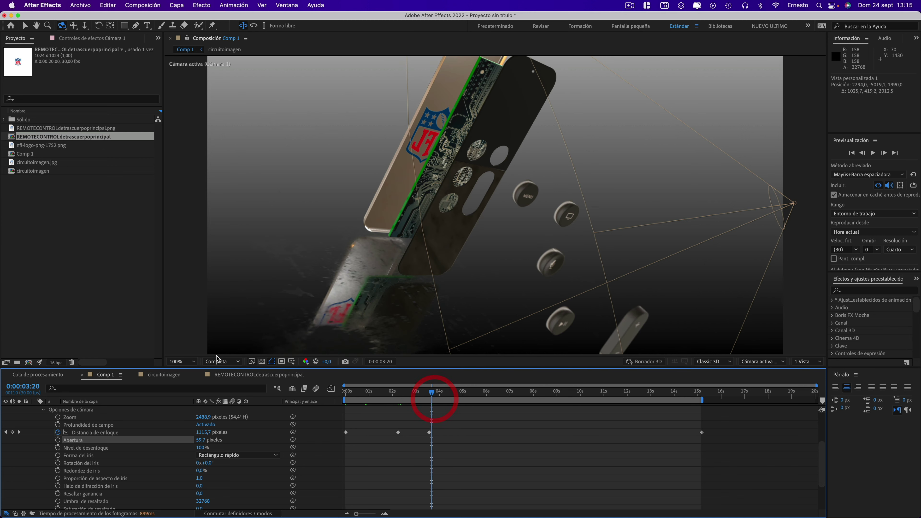
Set viewer magnification to Ajustar and preview the focus around five and eight seconds
click(183, 362)
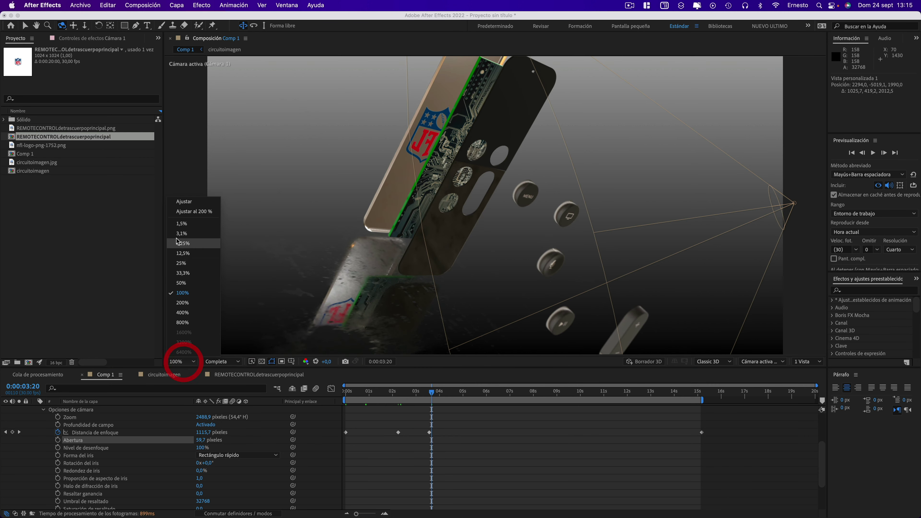
click(182, 201)
drag(439, 397, 475, 398)
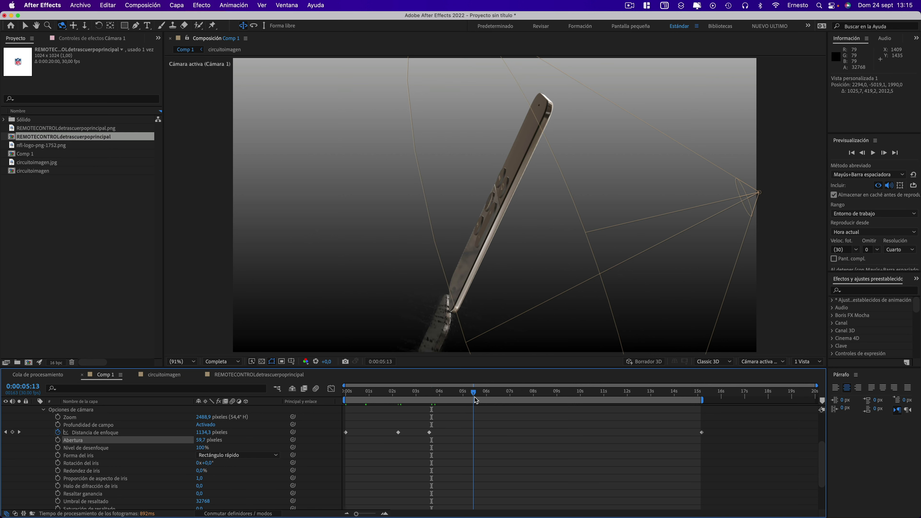
mouse_move(474, 397)
mouse_down()
mouse_move(697, 402)
mouse_move(540, 400)
mouse_up()
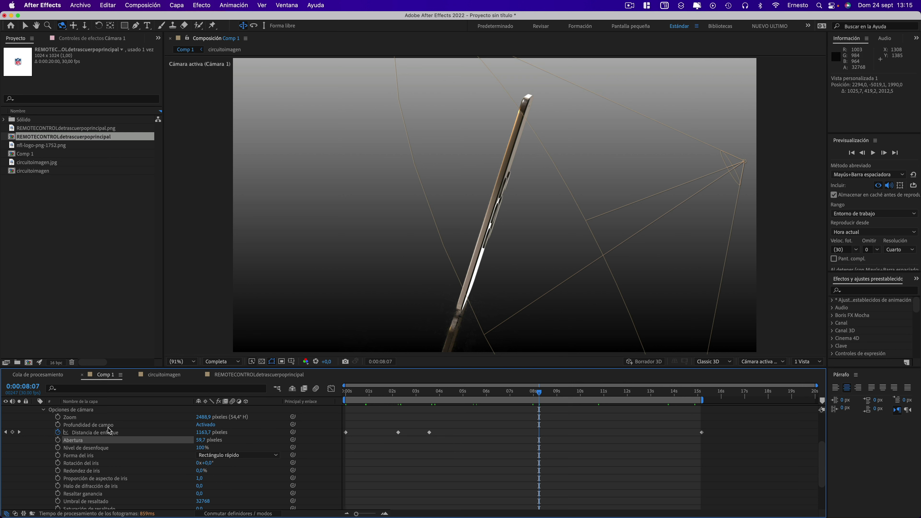
scroll(82, 438, up, 4)
Precompose all seven Comp 1 layers into 'Precomp. 1' with Transferir todos los atributos
click(35, 410)
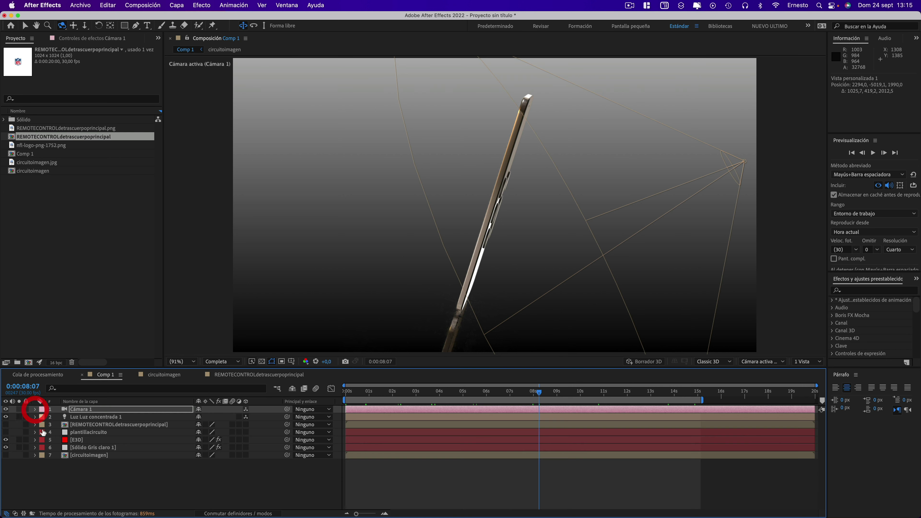
click(77, 411)
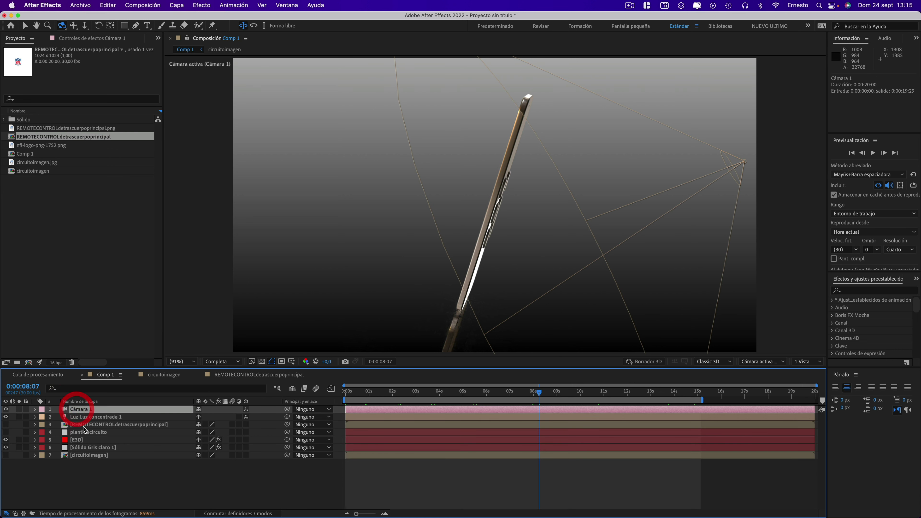
shift+click(84, 458)
right_click(83, 441)
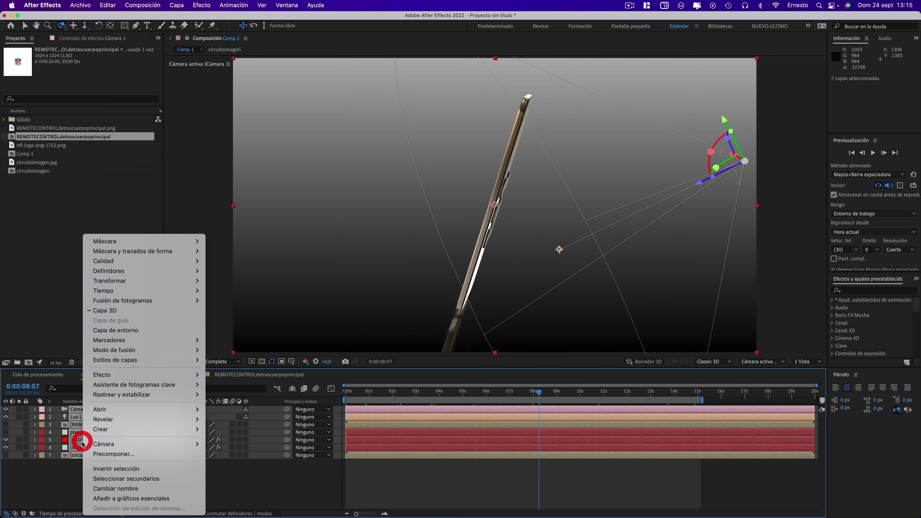
click(108, 453)
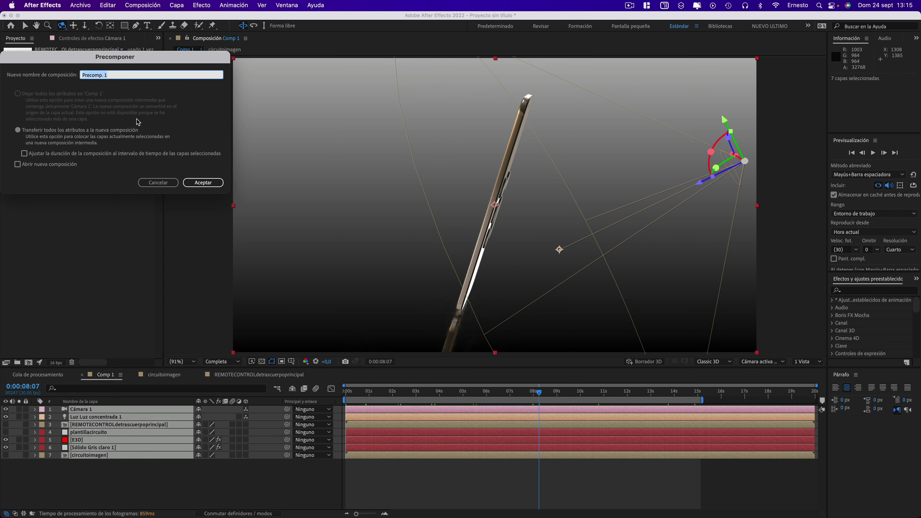
click(199, 184)
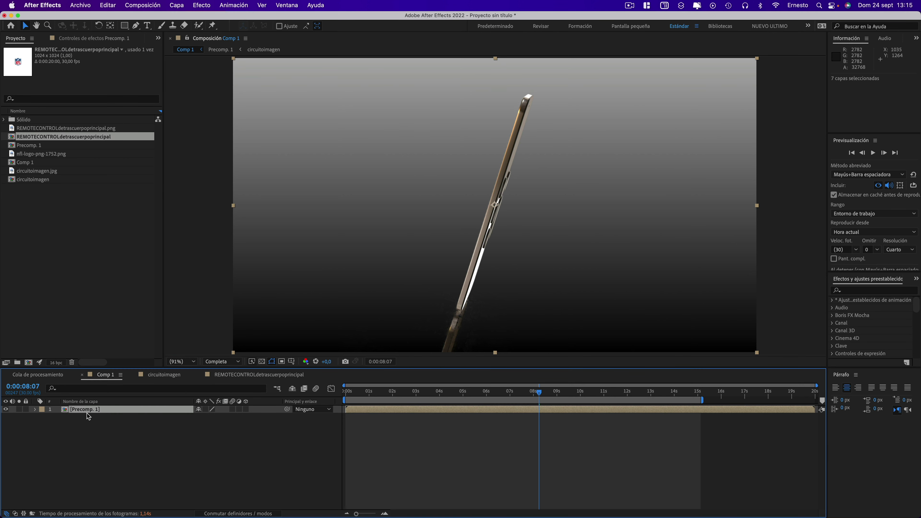
drag(368, 390, 449, 395)
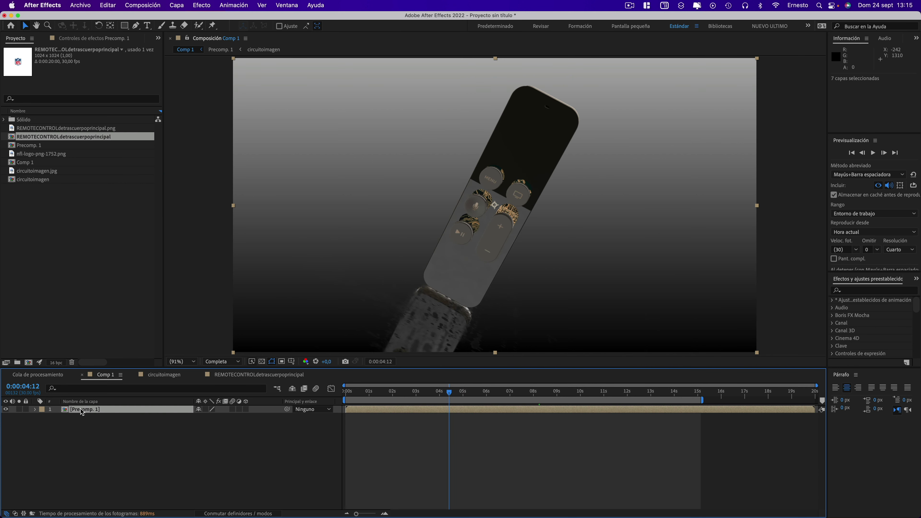
Return to 0:00 and turn on Activar remapeo de tiempo for Precomp. 1 via Capa > Tiempo
click(177, 6)
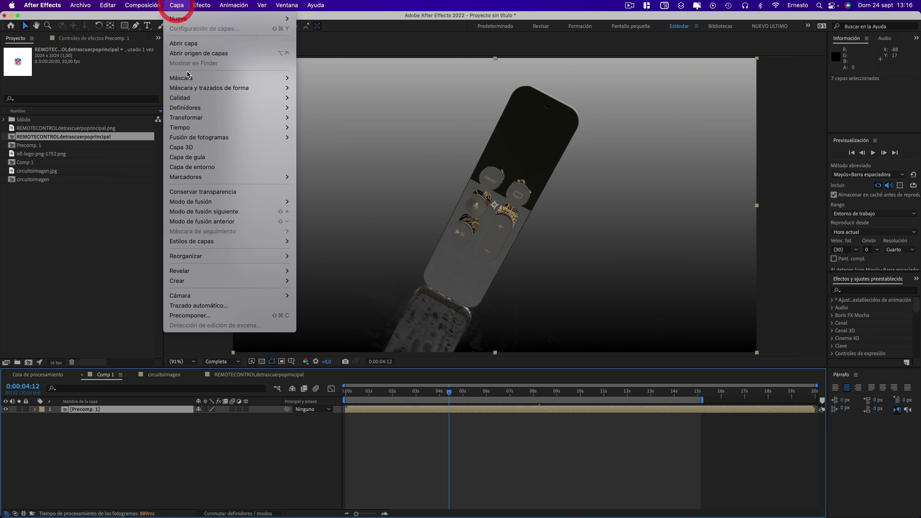
key(Escape)
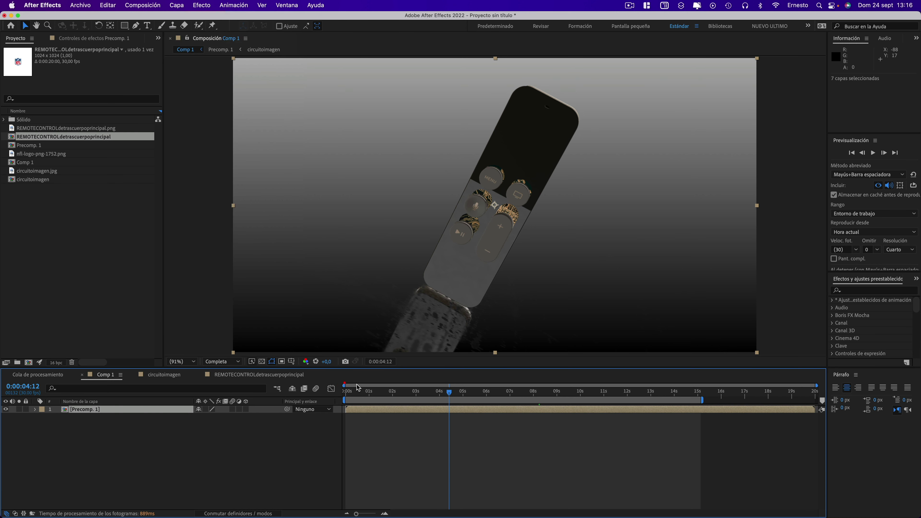
click(346, 392)
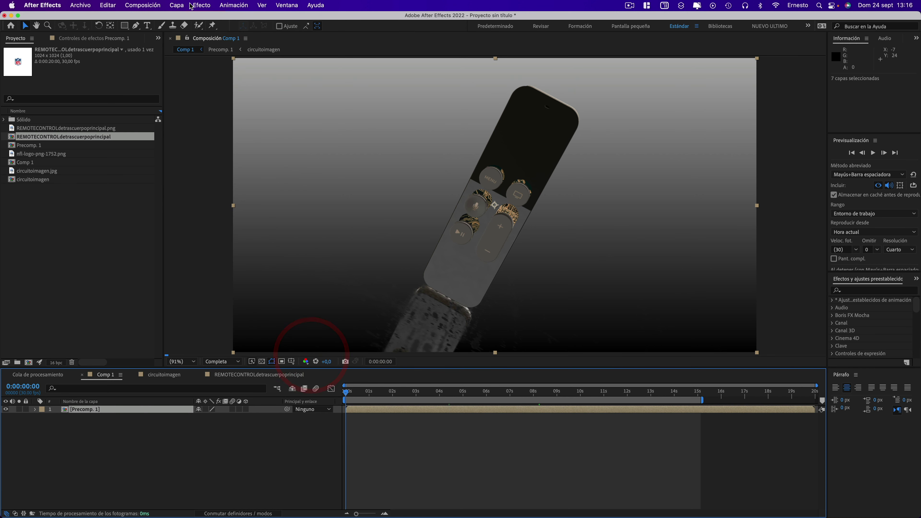
click(177, 5)
mouse_move(186, 122)
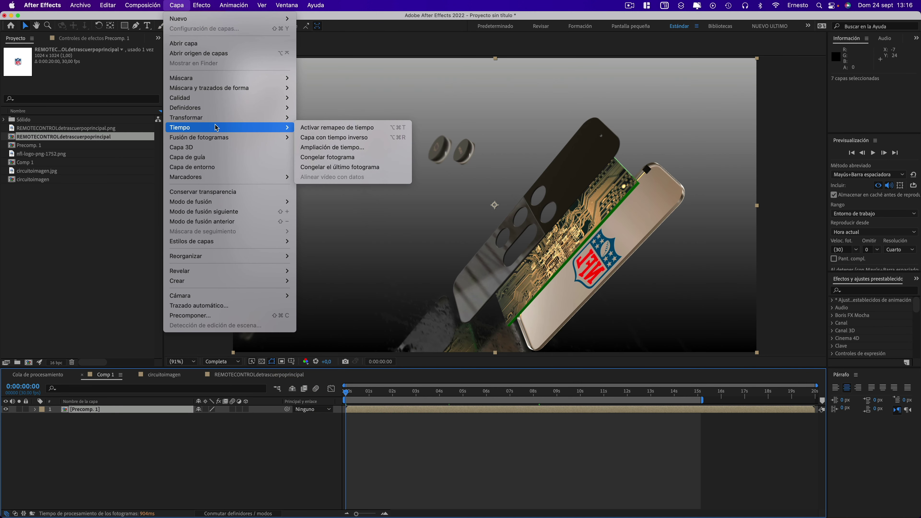
click(329, 133)
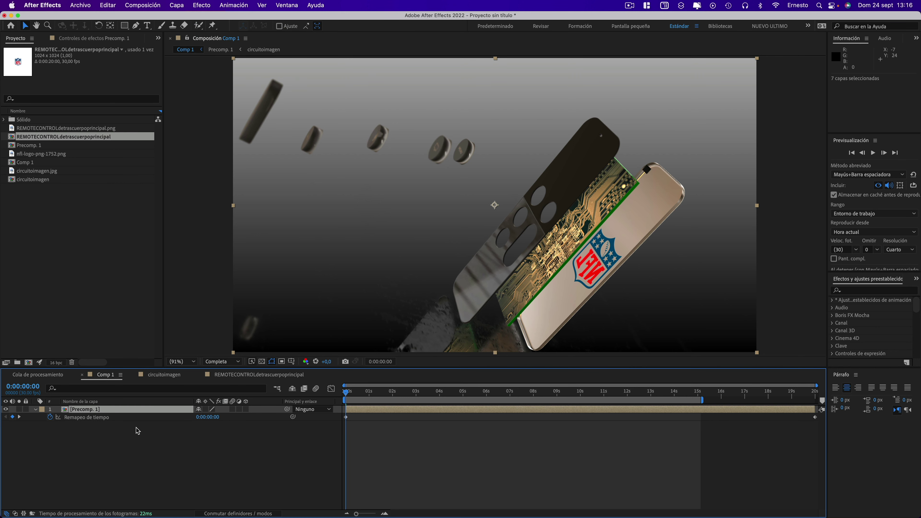
Move the last time-remap keyframe from 20 s to 0:00:14:29 and end the work area near 15 s
click(19, 417)
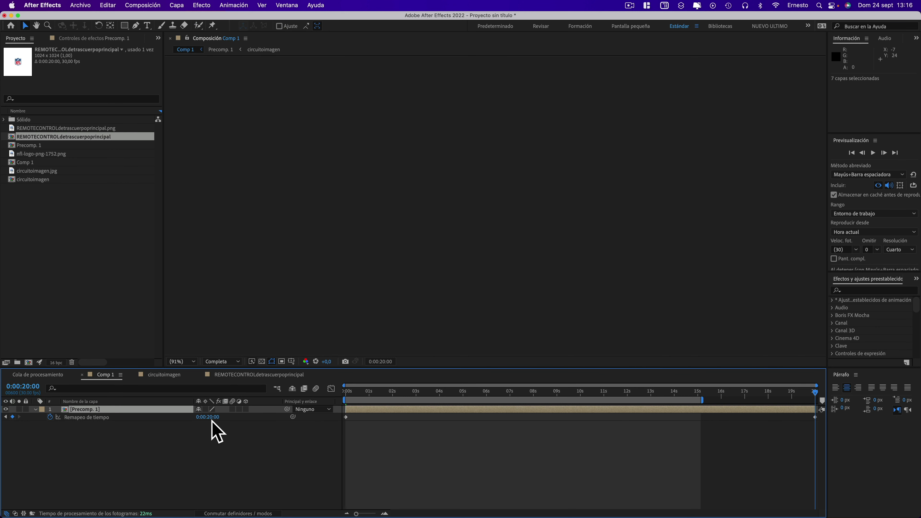
click(700, 394)
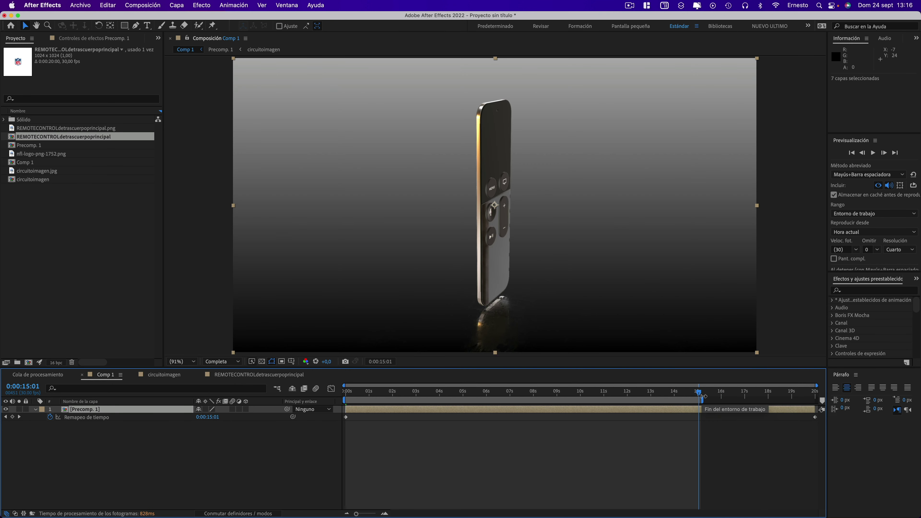
drag(704, 396, 703, 399)
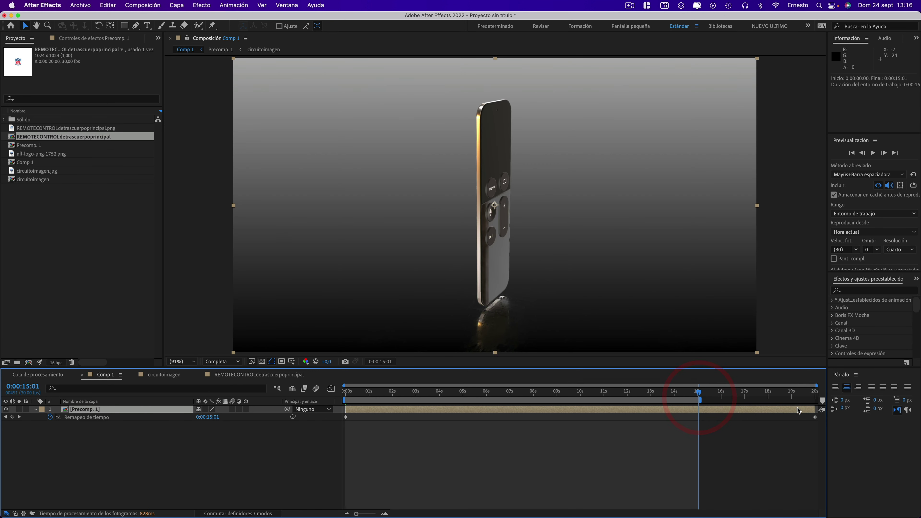
click(20, 418)
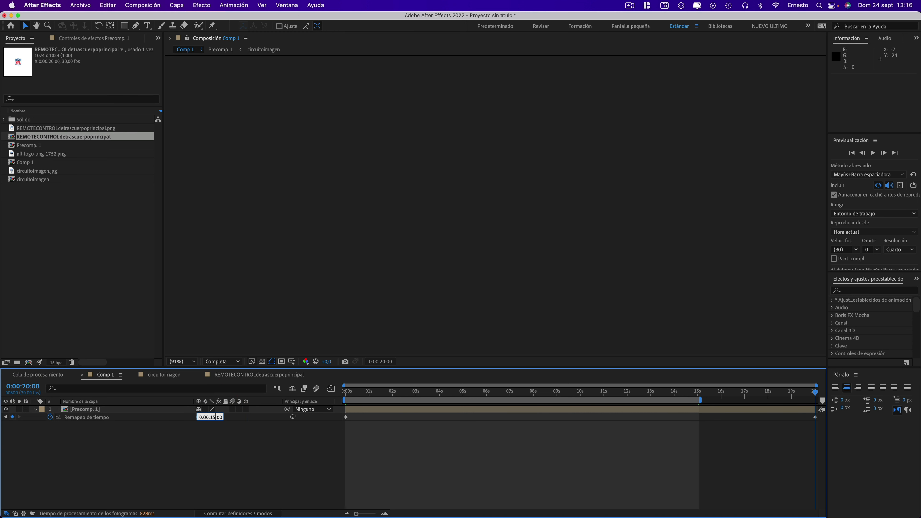
click(814, 396)
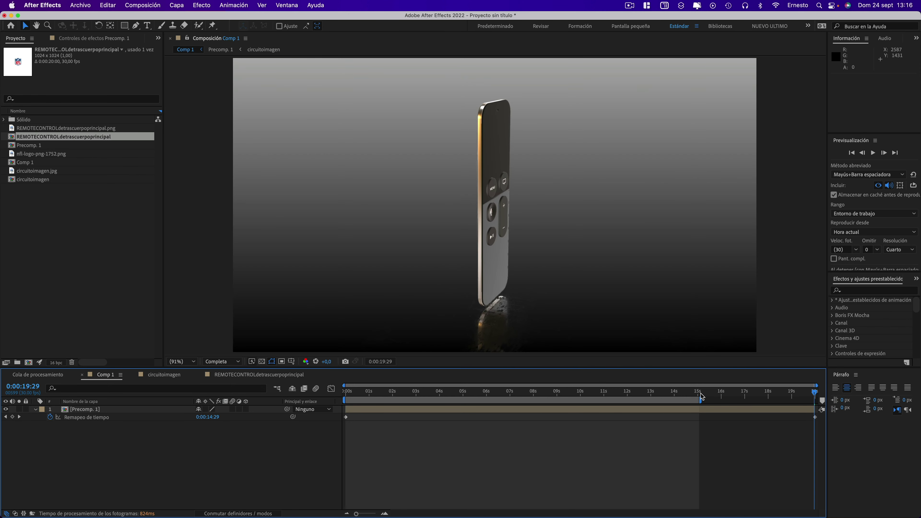
drag(701, 400, 700, 400)
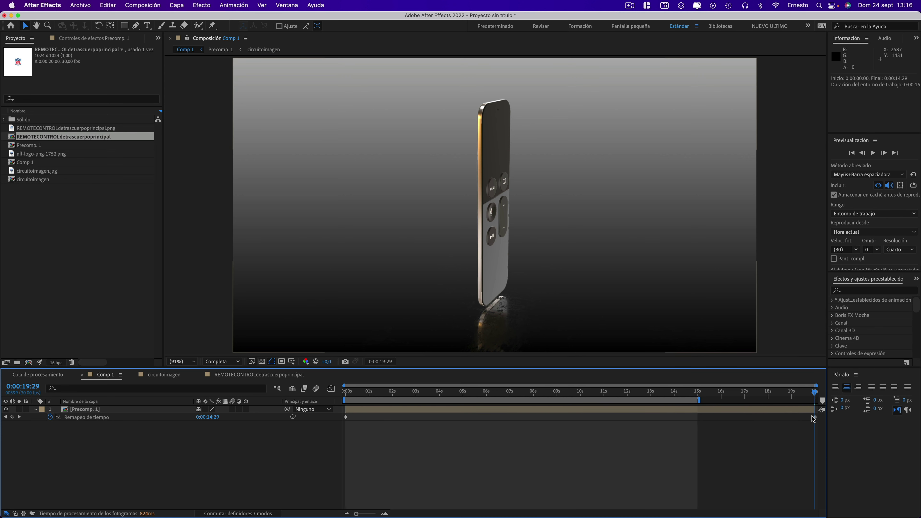
drag(815, 418, 698, 417)
mouse_move(739, 392)
mouse_down()
mouse_move(697, 394)
mouse_move(699, 418)
mouse_move(813, 422)
mouse_up()
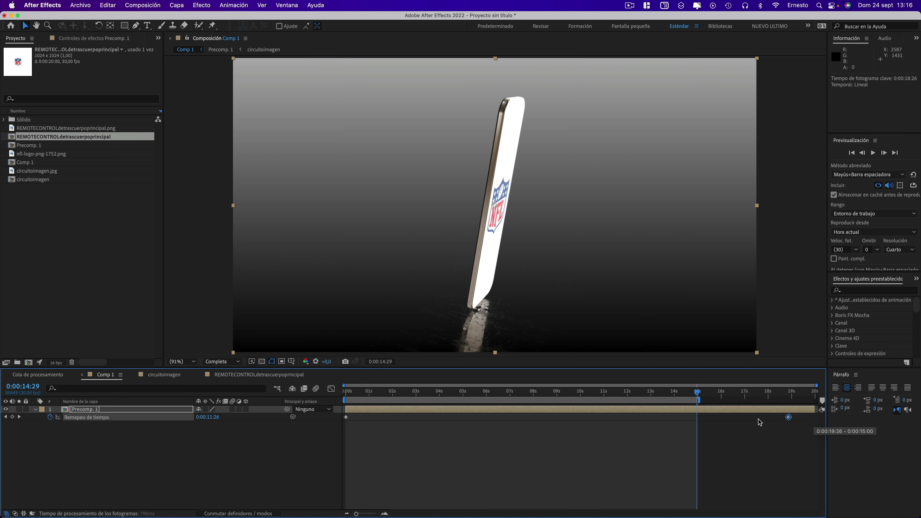
drag(812, 417, 700, 425)
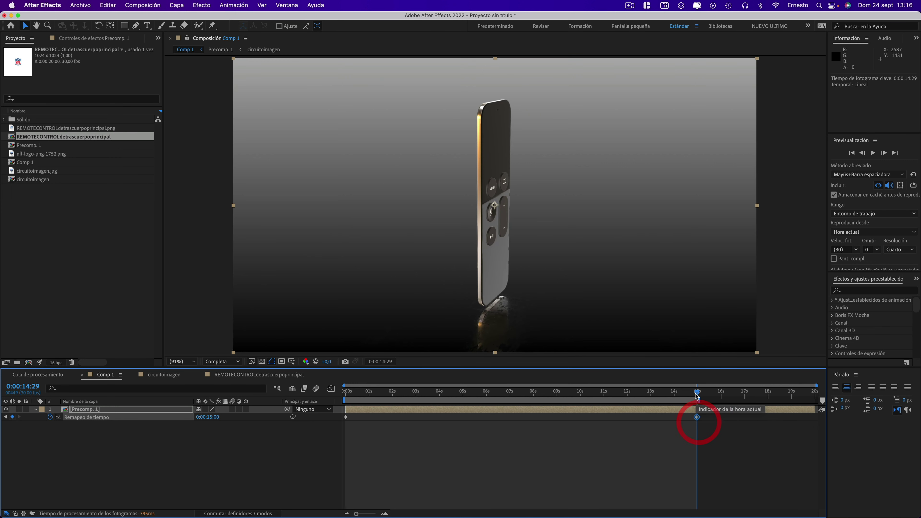
Add a Remapeo de tiempo keyframe on Precomp. 1 at 0:00:06:18
mouse_move(690, 391)
mouse_down()
mouse_move(443, 382)
mouse_move(473, 388)
mouse_up()
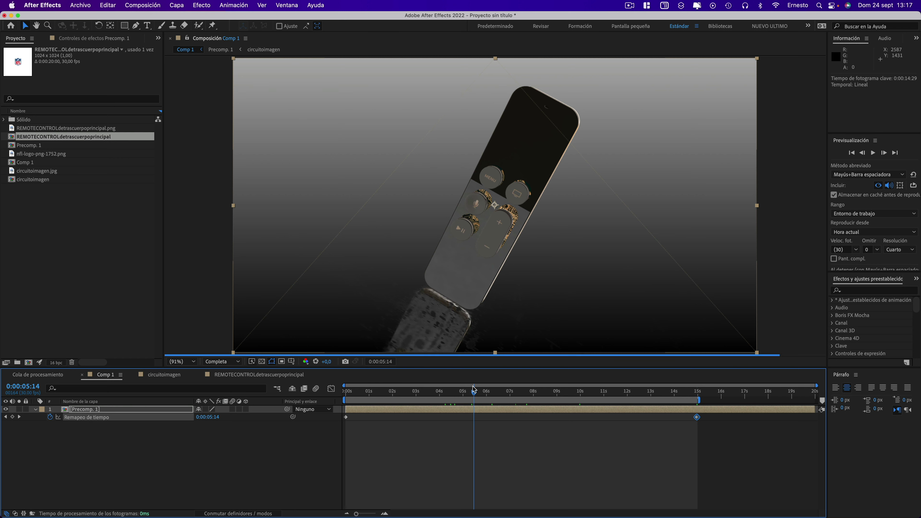
drag(473, 387, 489, 390)
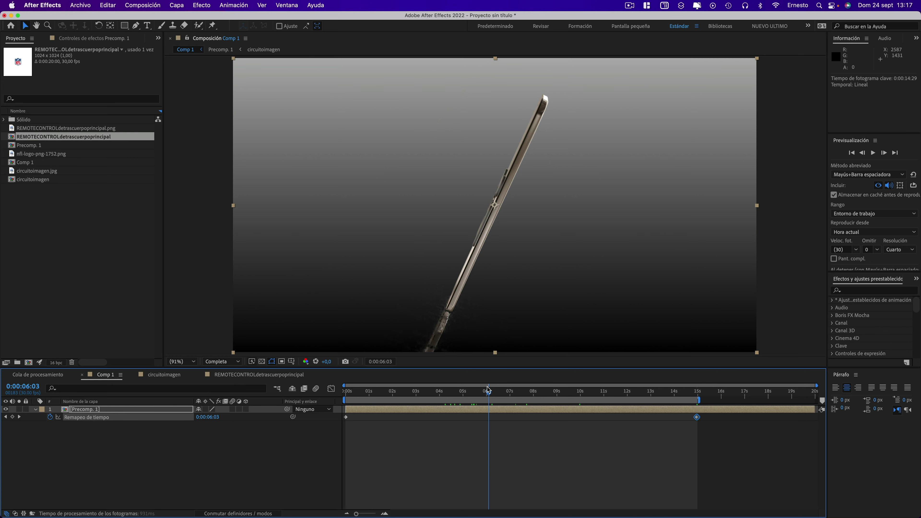
drag(488, 390, 498, 390)
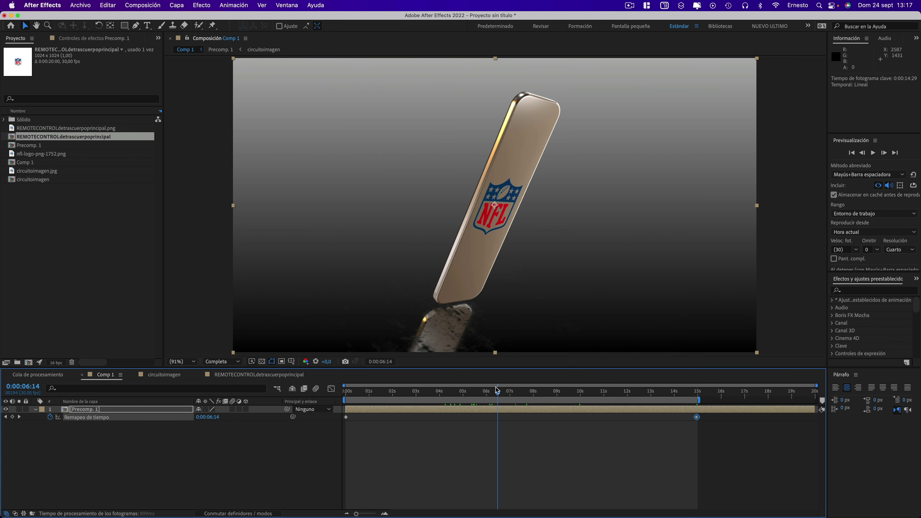
click(495, 388)
drag(496, 391, 497, 391)
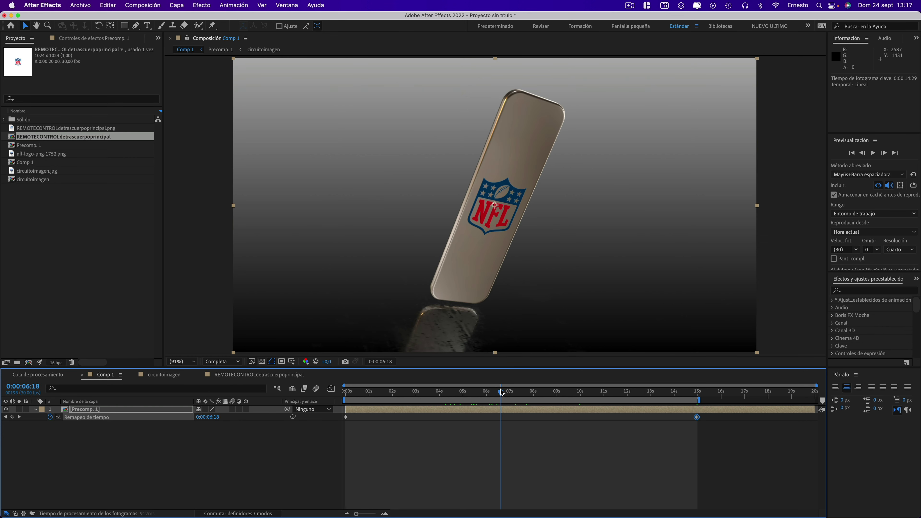
click(501, 391)
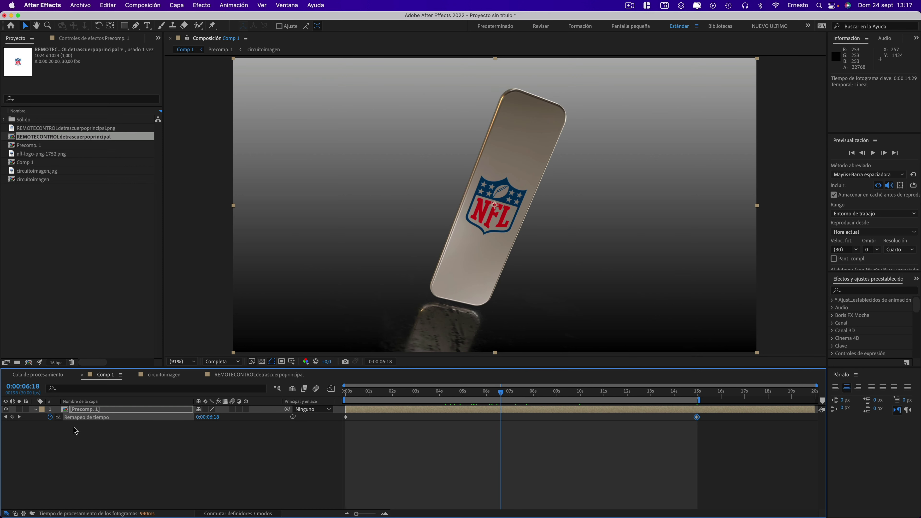
click(14, 419)
key(super+z)
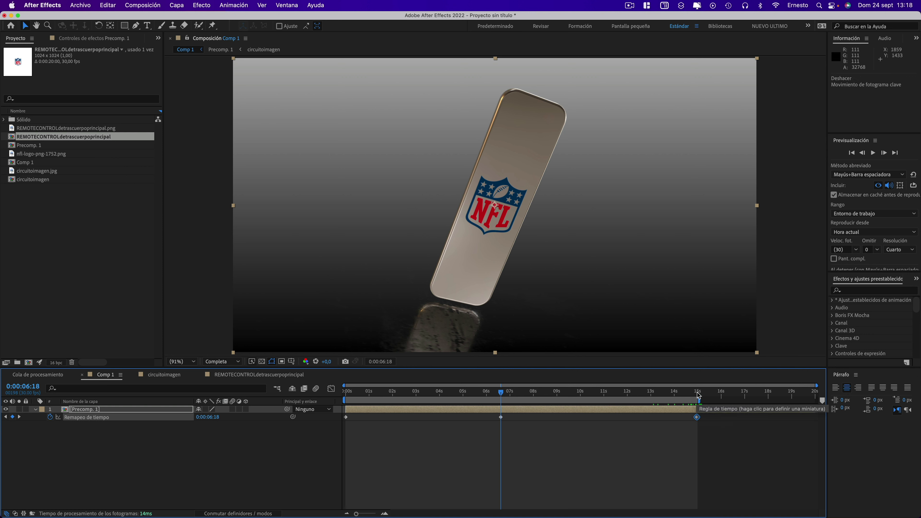
Move the final time-remap keyframe from 15 s to 9 s and end the work area at 9 s
drag(697, 417, 580, 413)
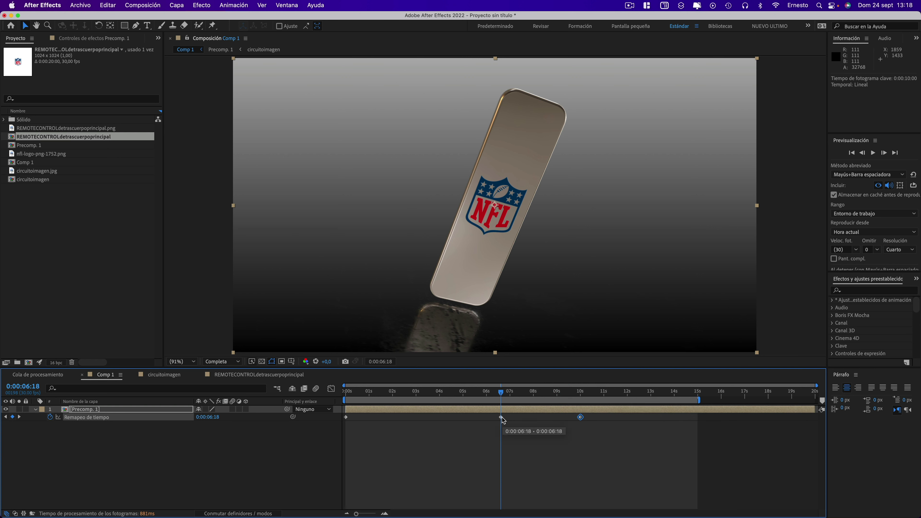
key(space)
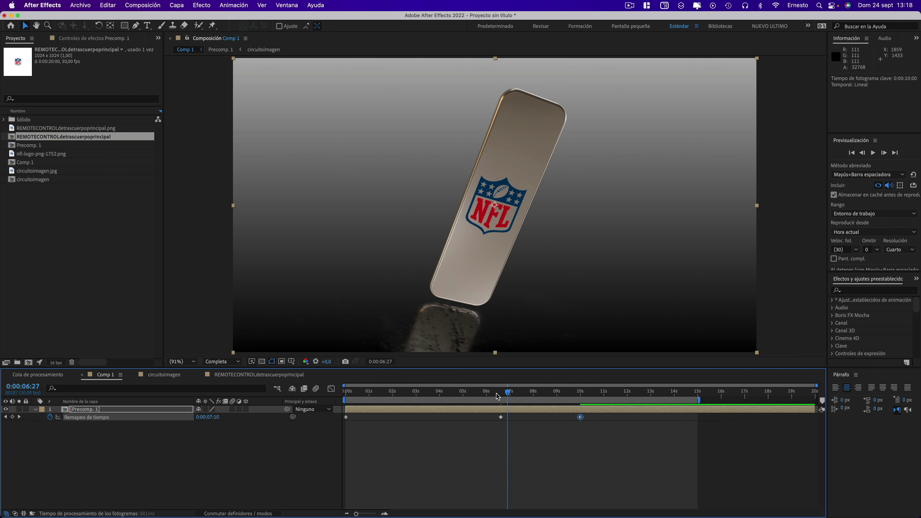
mouse_move(498, 396)
mouse_down()
mouse_move(476, 397)
mouse_move(578, 399)
mouse_up()
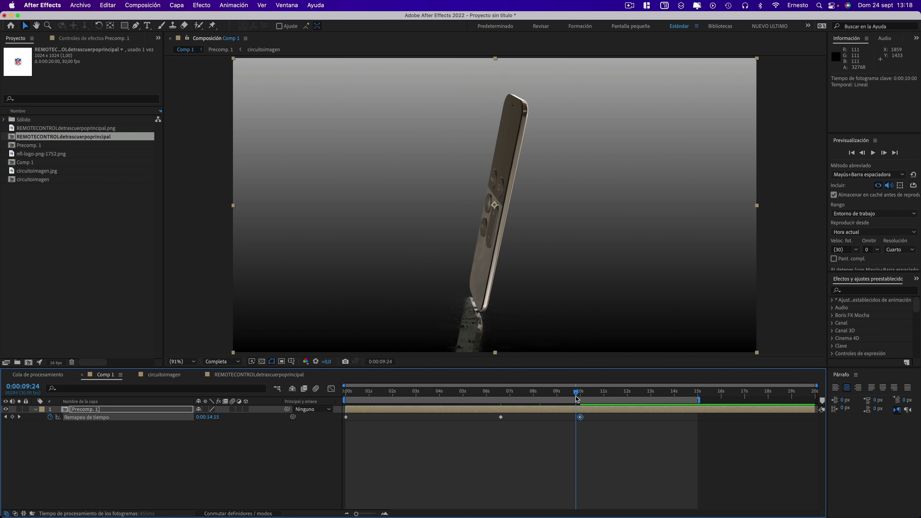
mouse_move(577, 399)
mouse_down()
mouse_move(524, 397)
mouse_move(558, 418)
mouse_up()
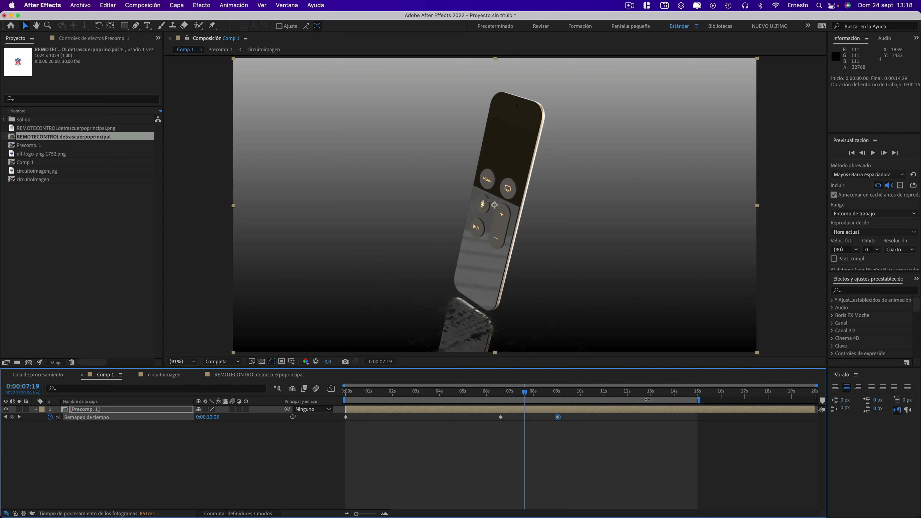
mouse_move(699, 398)
mouse_down()
mouse_move(560, 392)
mouse_move(556, 417)
mouse_up()
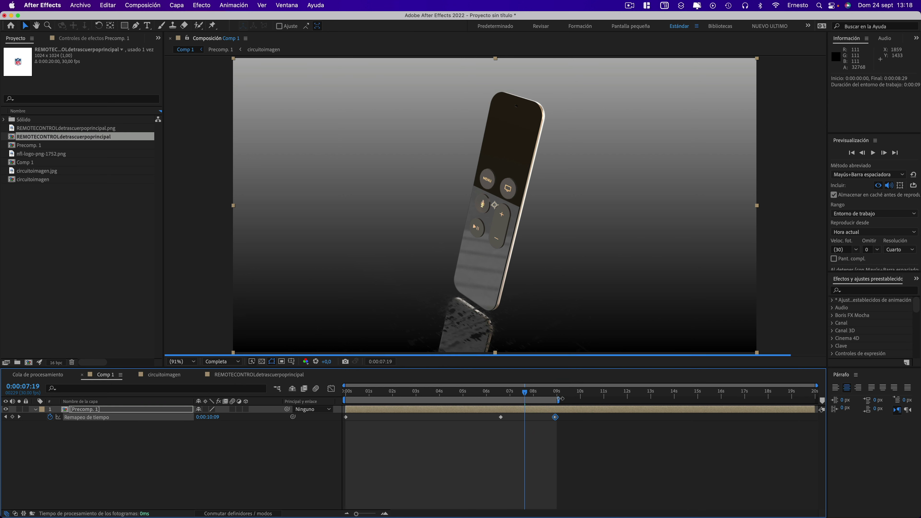
click(556, 417)
drag(556, 416, 557, 417)
click(557, 417)
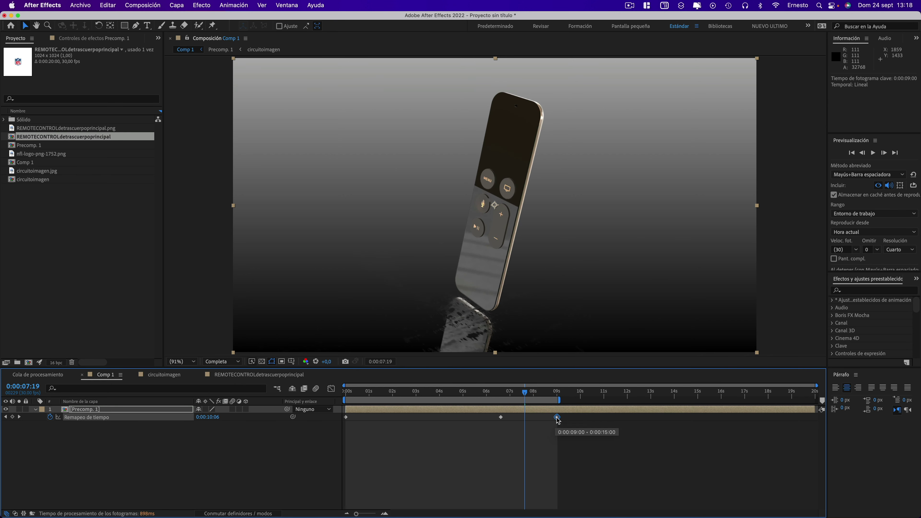
Preview the animation from the start and fit the composition back into the viewer
key(Home)
key(space)
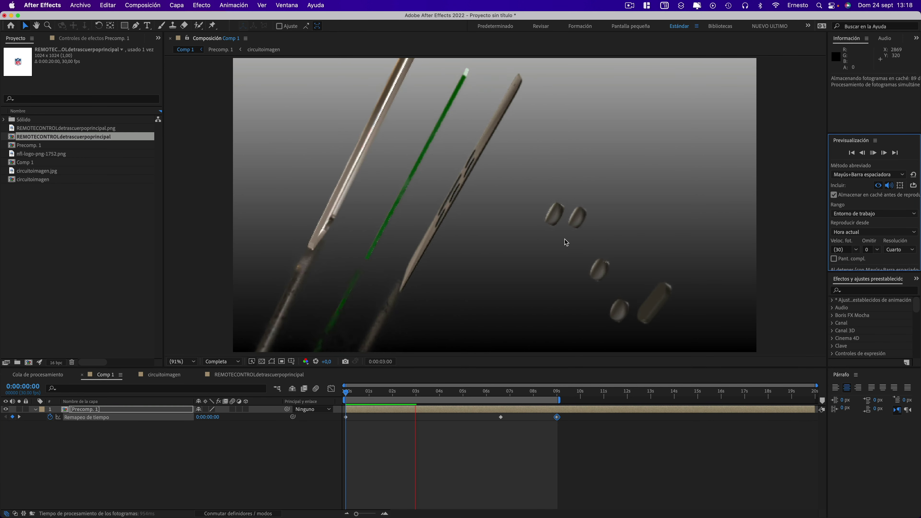
key(comma)
key(comma)
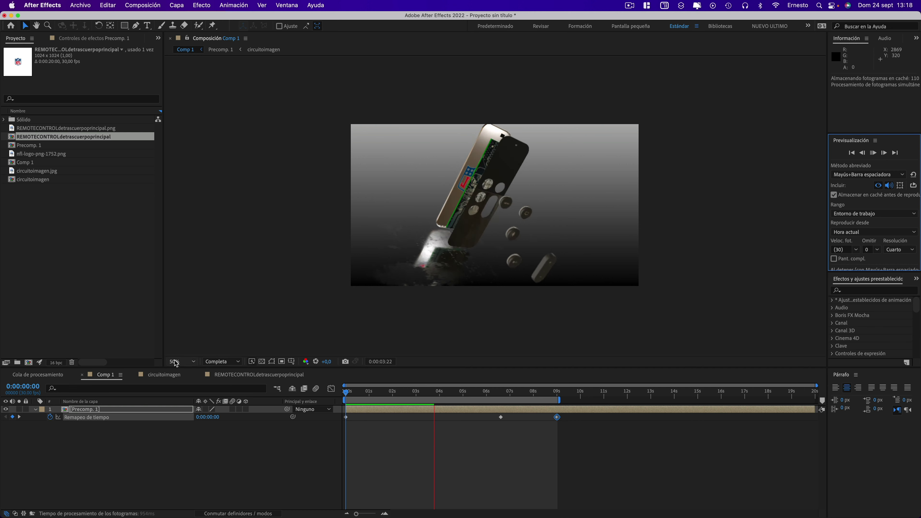
click(182, 362)
click(184, 202)
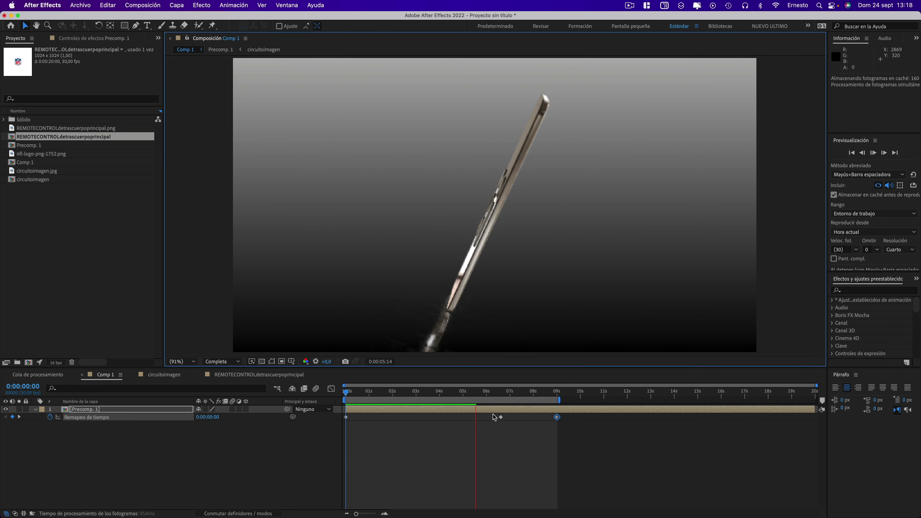
Move the last Time Remap keyframe to about 8 s, end the work area at 0:00:07:29, and preview
mouse_move(501, 421)
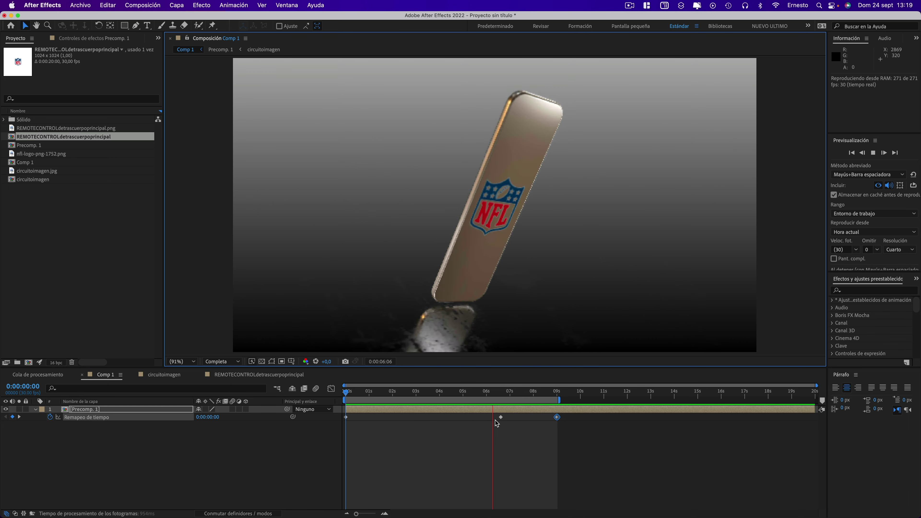
drag(557, 417, 533, 417)
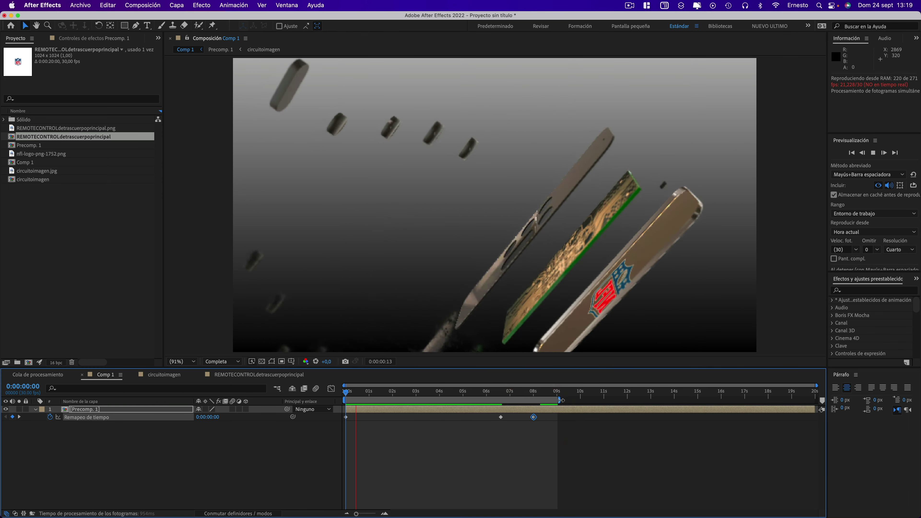
drag(559, 400, 535, 399)
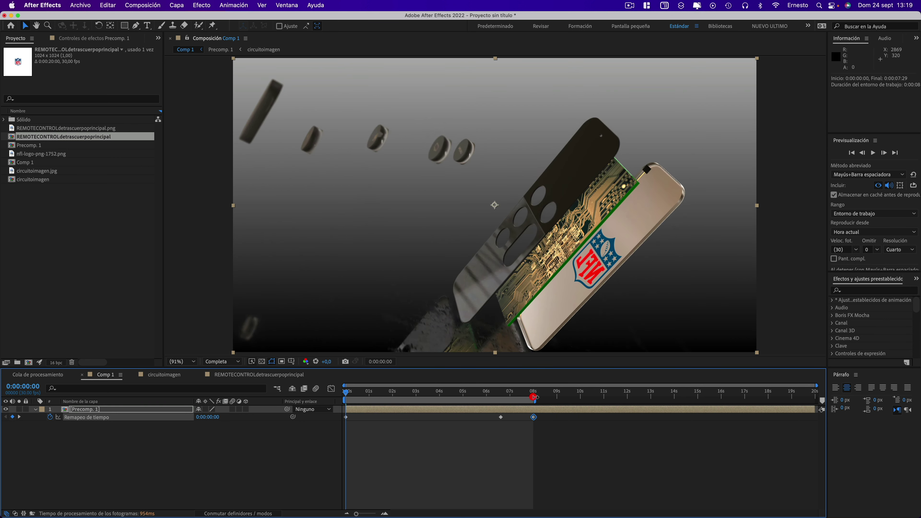
click(872, 154)
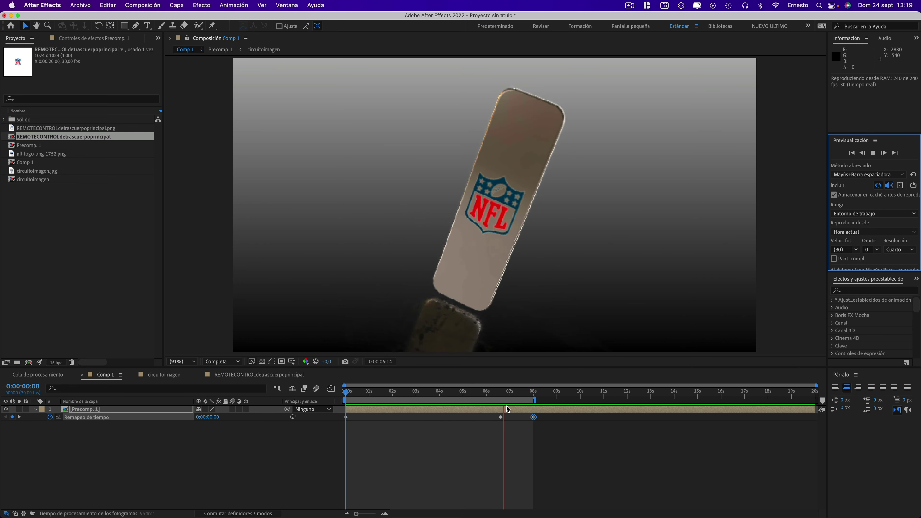
key(super+z)
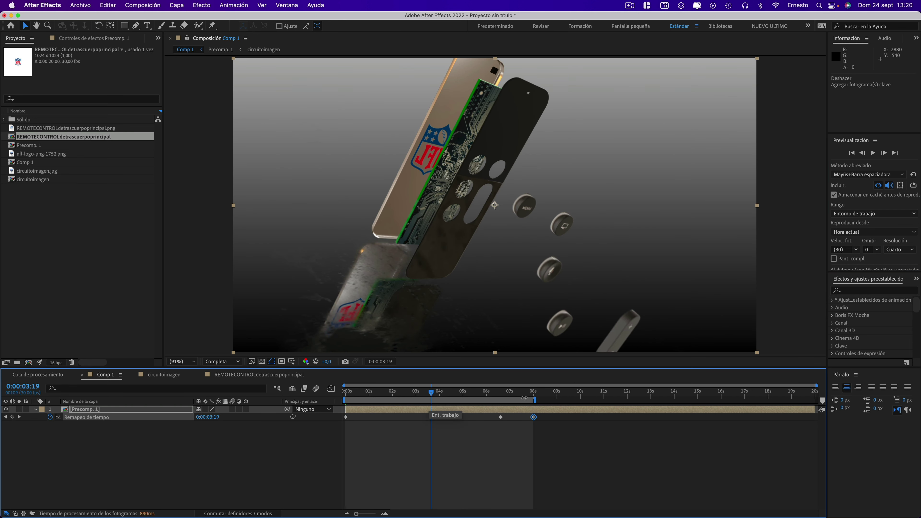
From the start, switch preview resolution from Quarter to Full and play the 8-second remote animation
click(349, 392)
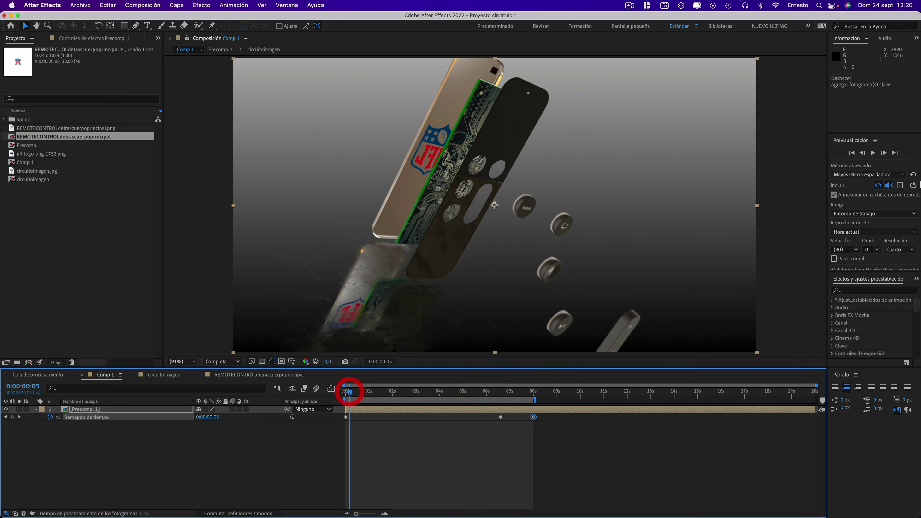
click(899, 250)
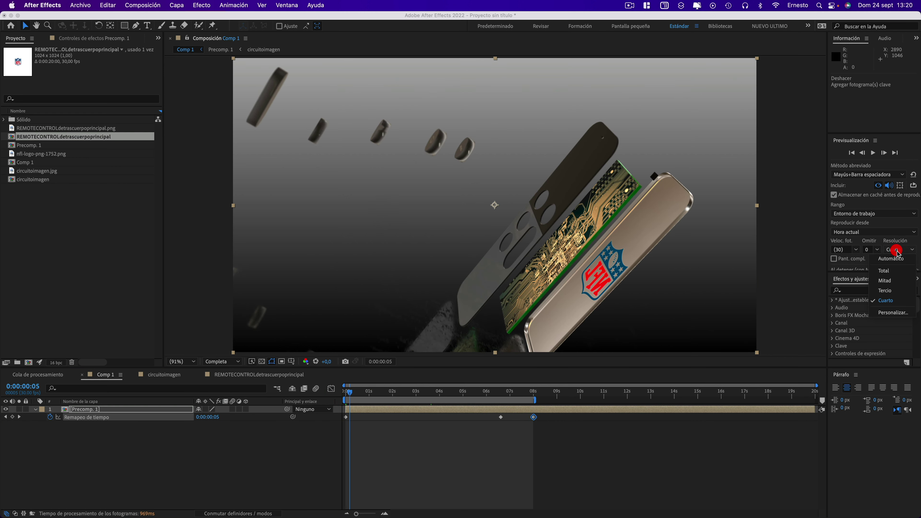
click(889, 259)
click(874, 153)
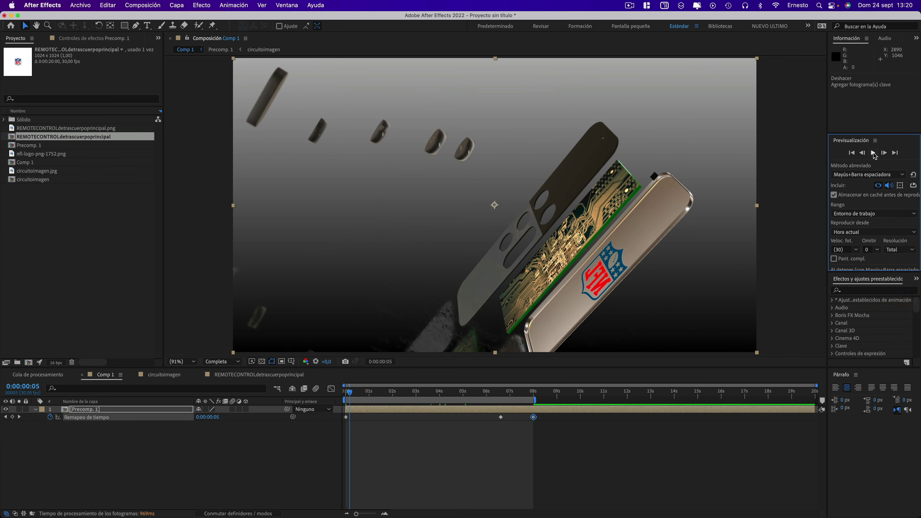
click(874, 153)
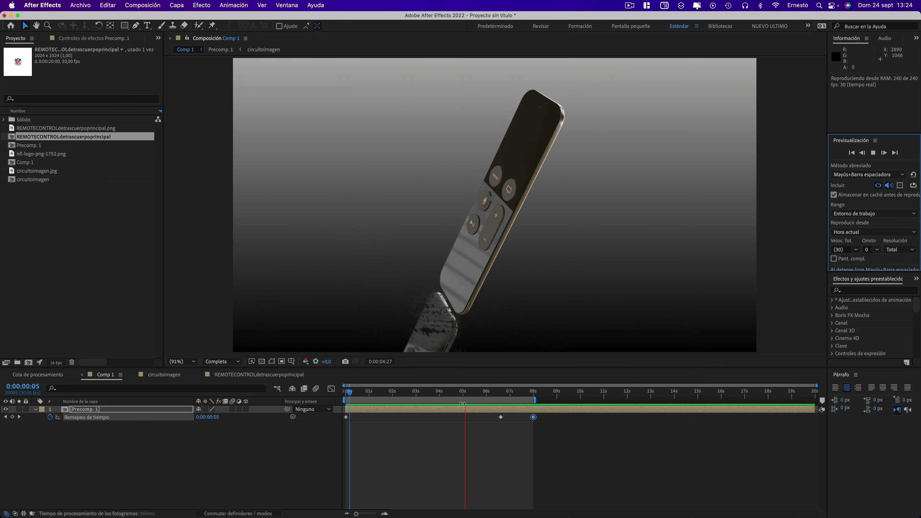
drag(451, 394, 410, 391)
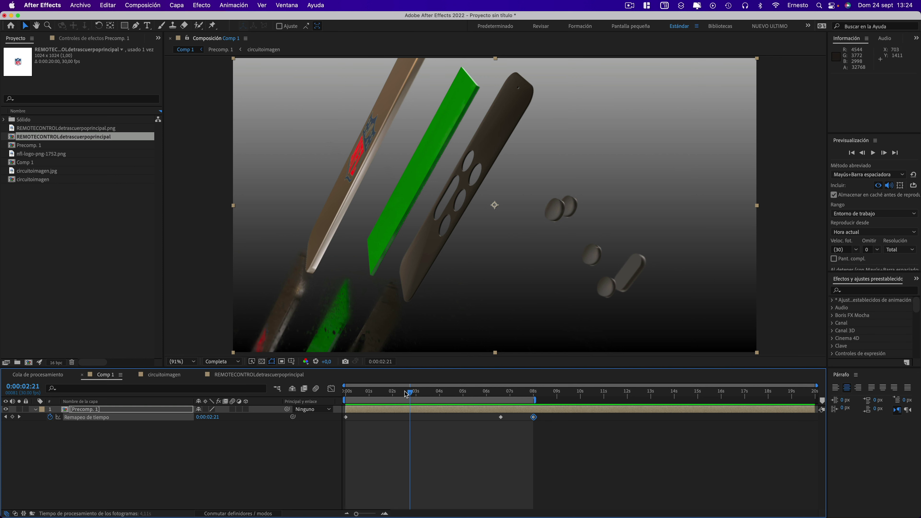
mouse_move(407, 394)
mouse_down()
mouse_move(435, 397)
mouse_move(407, 394)
mouse_up()
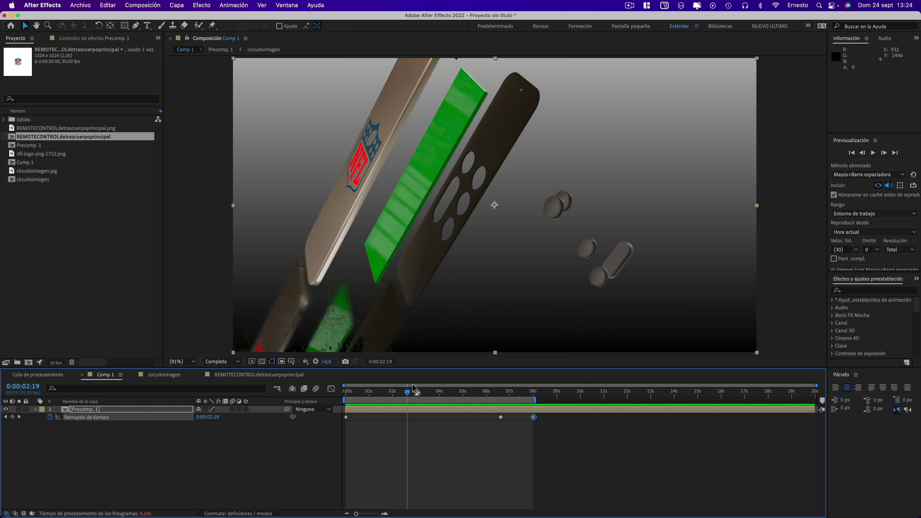
mouse_move(400, 394)
mouse_down()
mouse_move(429, 392)
mouse_move(396, 395)
mouse_up()
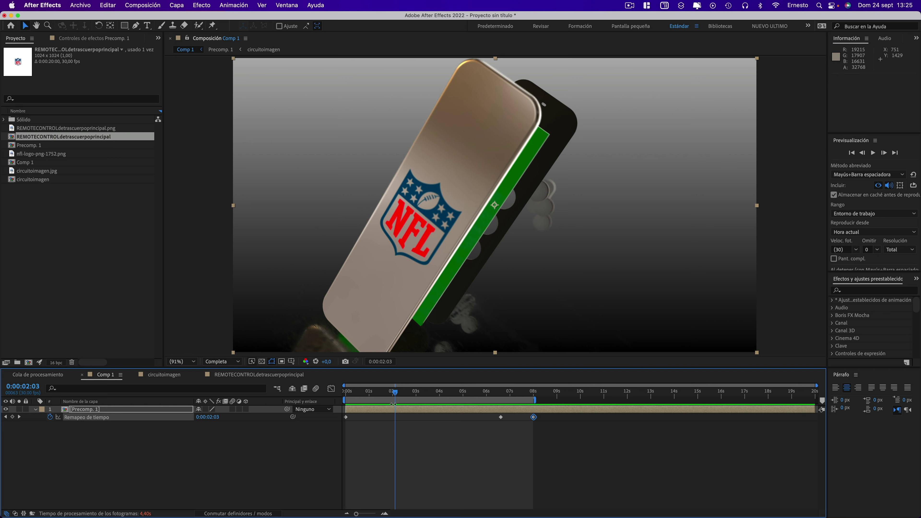
mouse_move(394, 393)
mouse_down()
mouse_move(437, 401)
mouse_move(382, 396)
mouse_move(432, 405)
mouse_move(392, 405)
mouse_move(414, 399)
mouse_up()
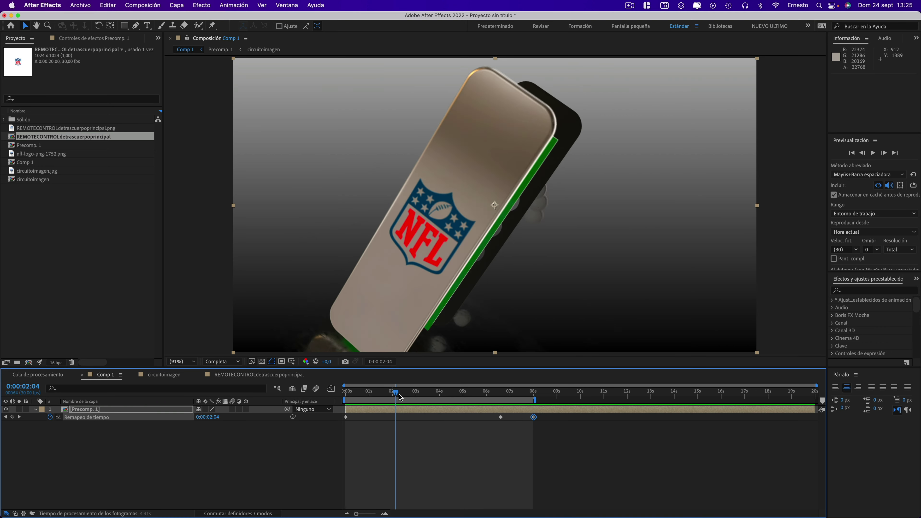
key(space)
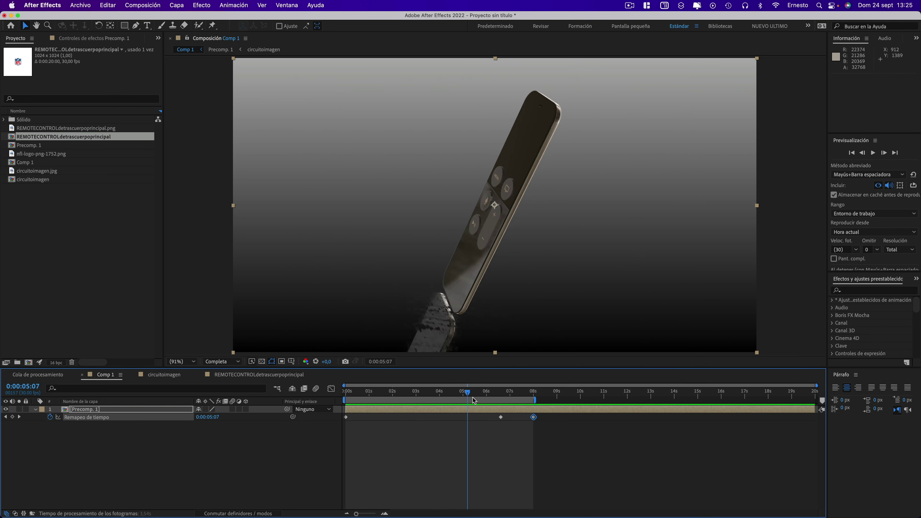